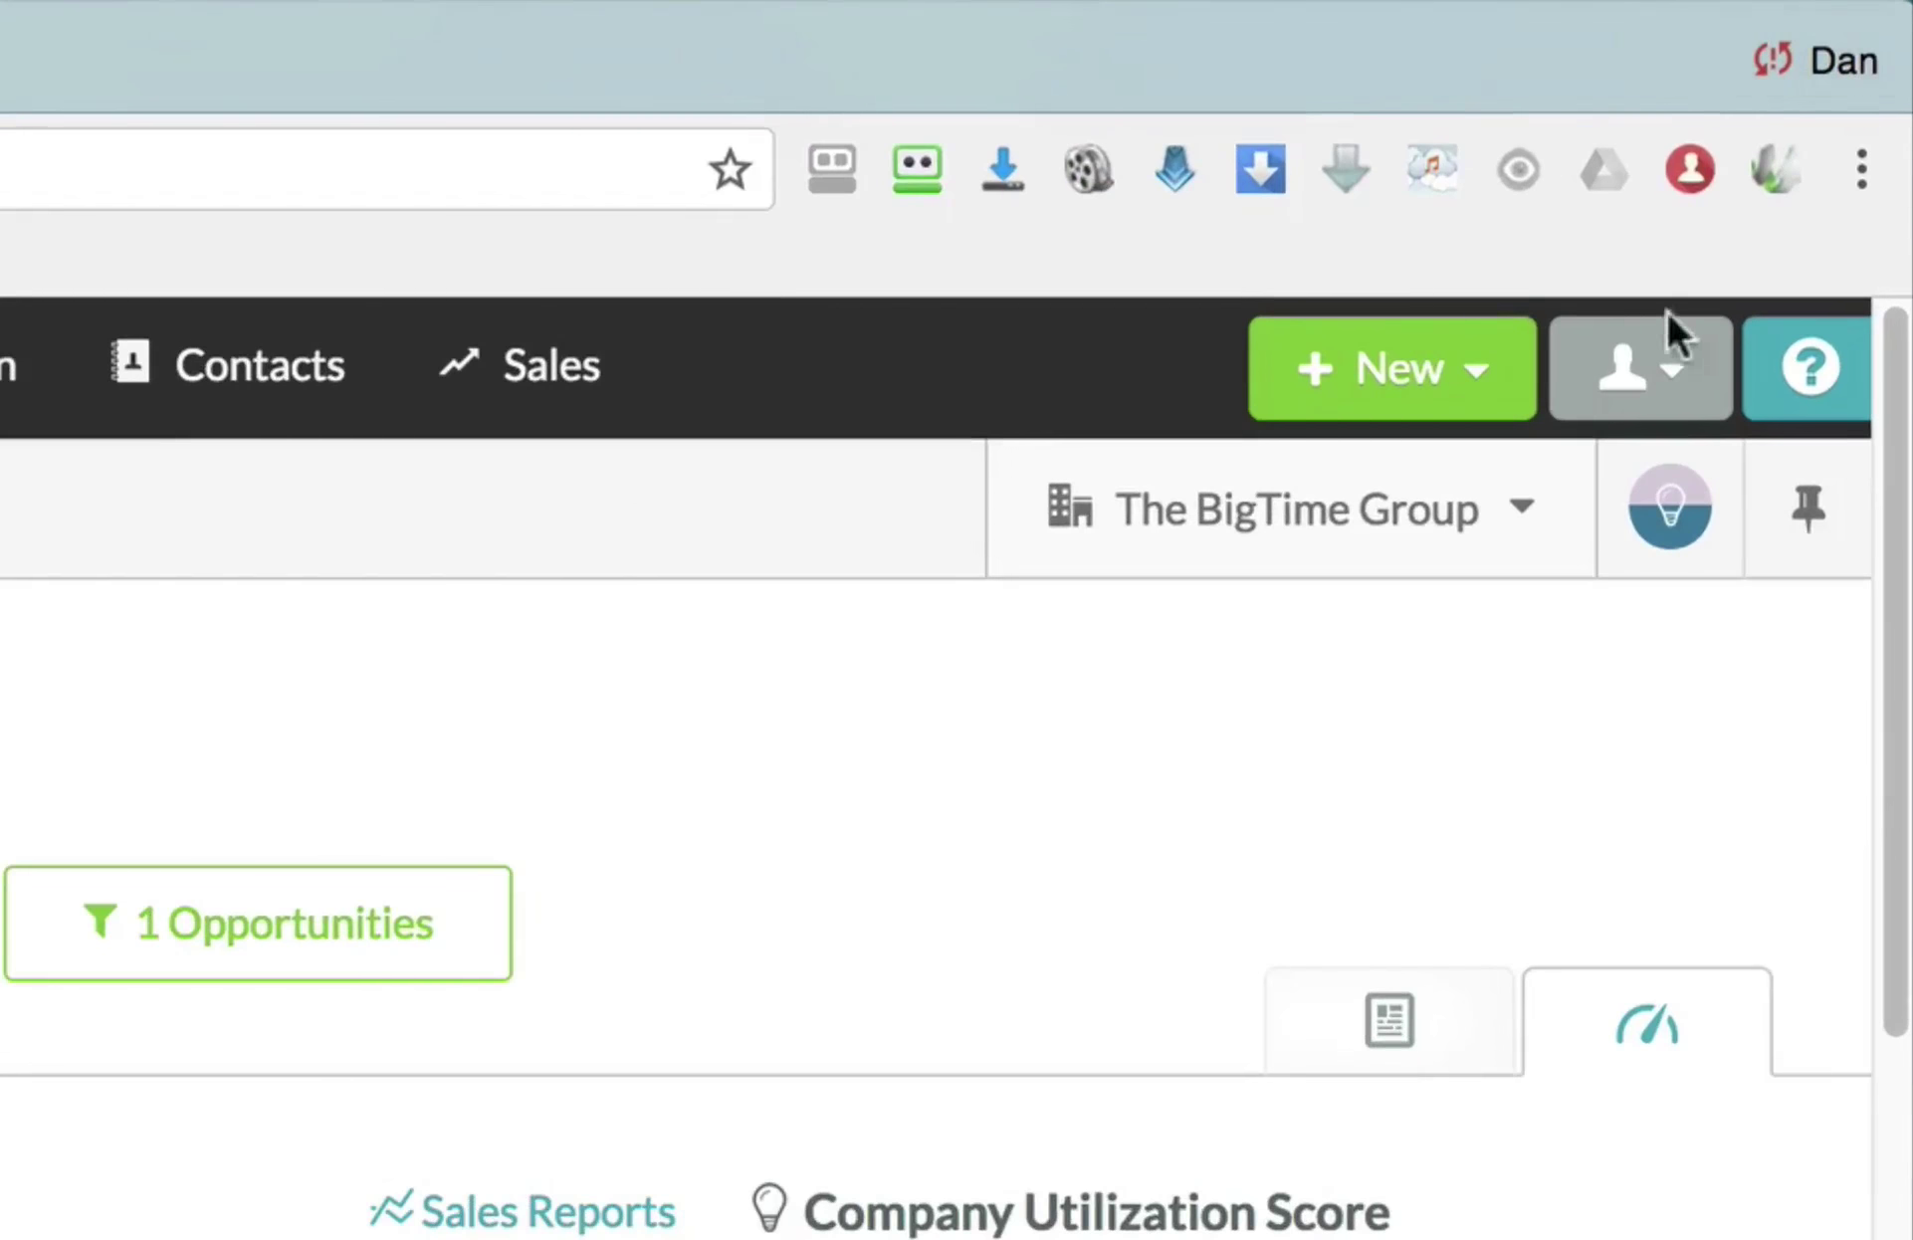
Open the DKIM & Sending Domains section of the account's email settings.
left_click(1776, 186)
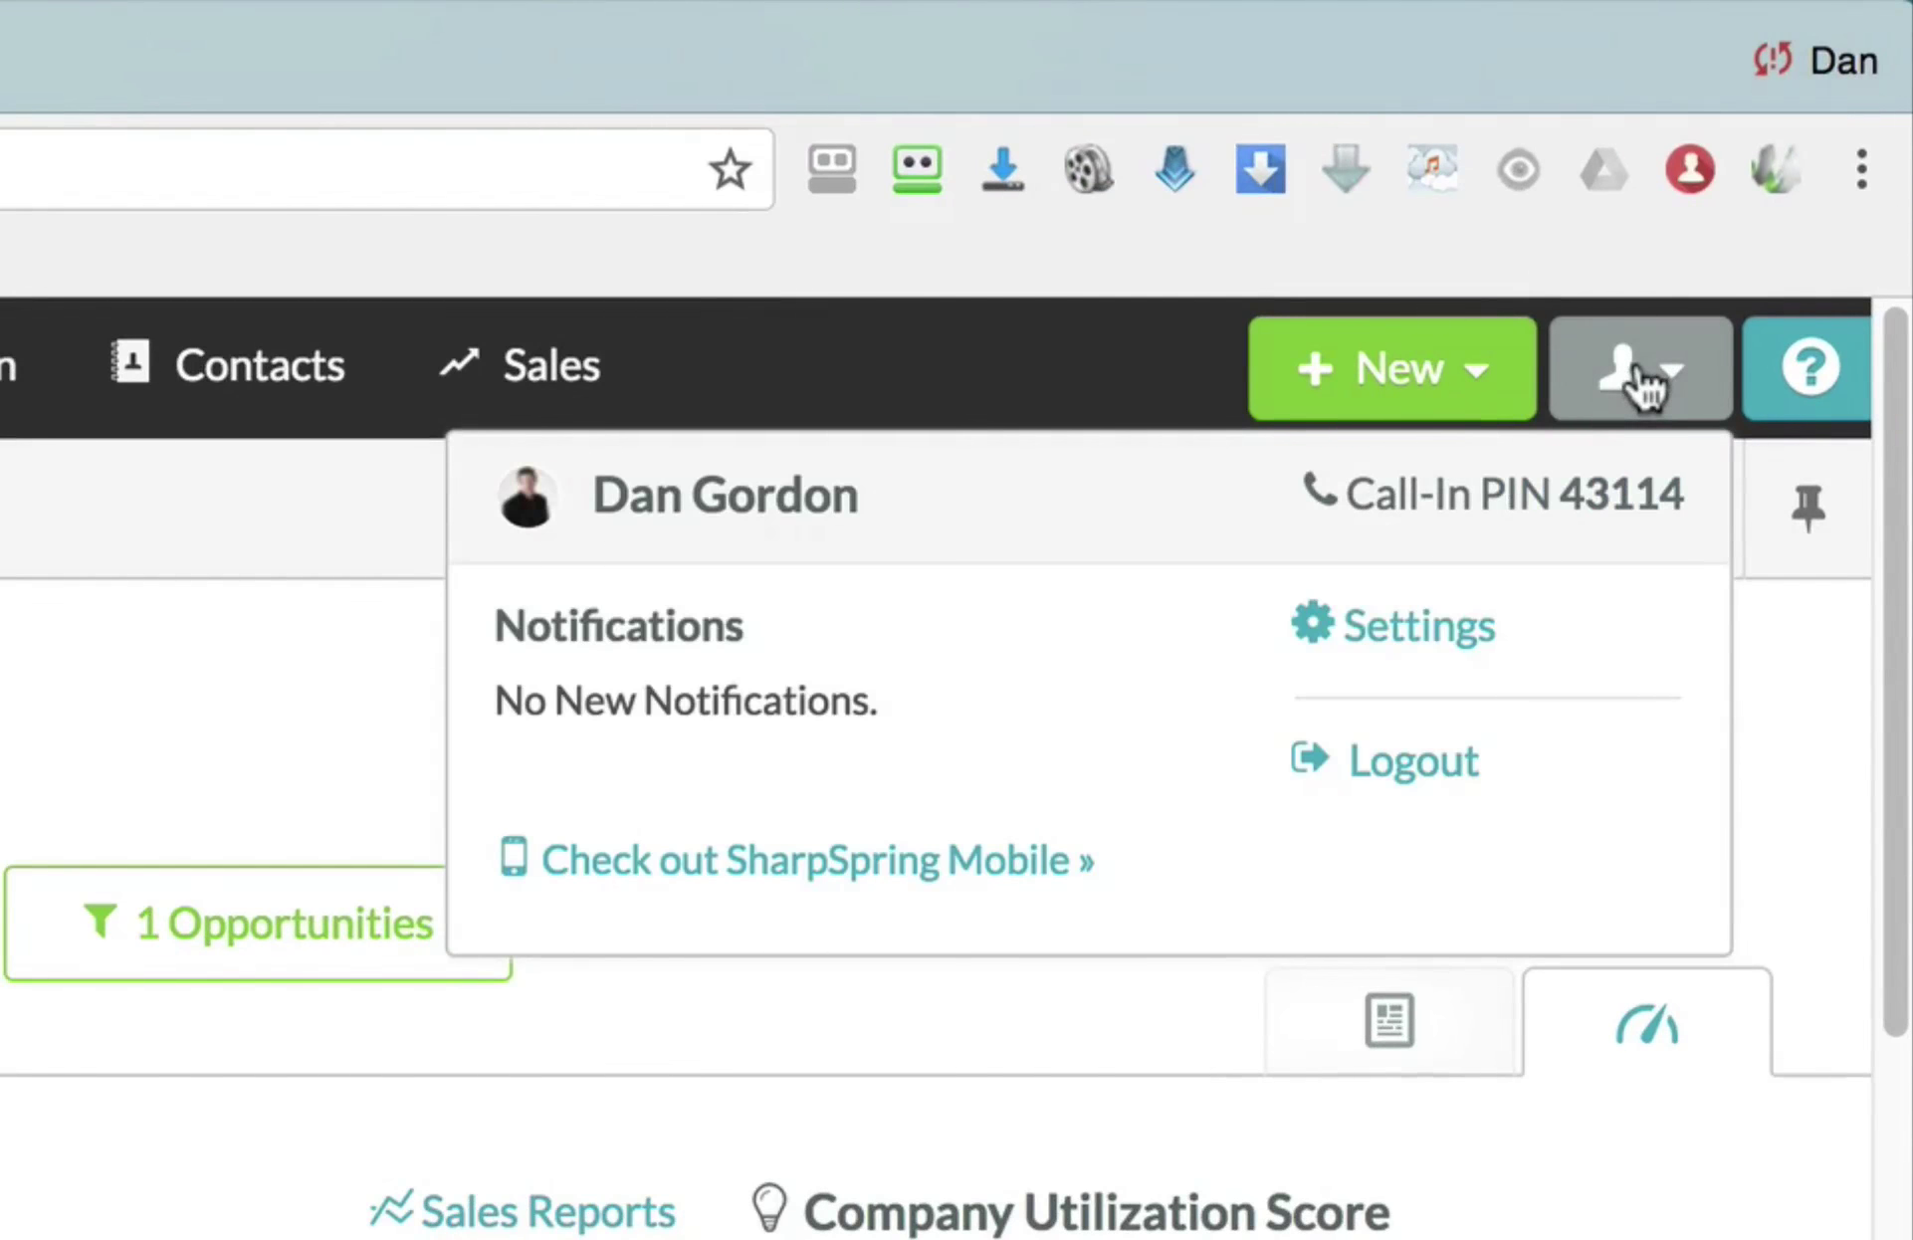
left_click(1413, 637)
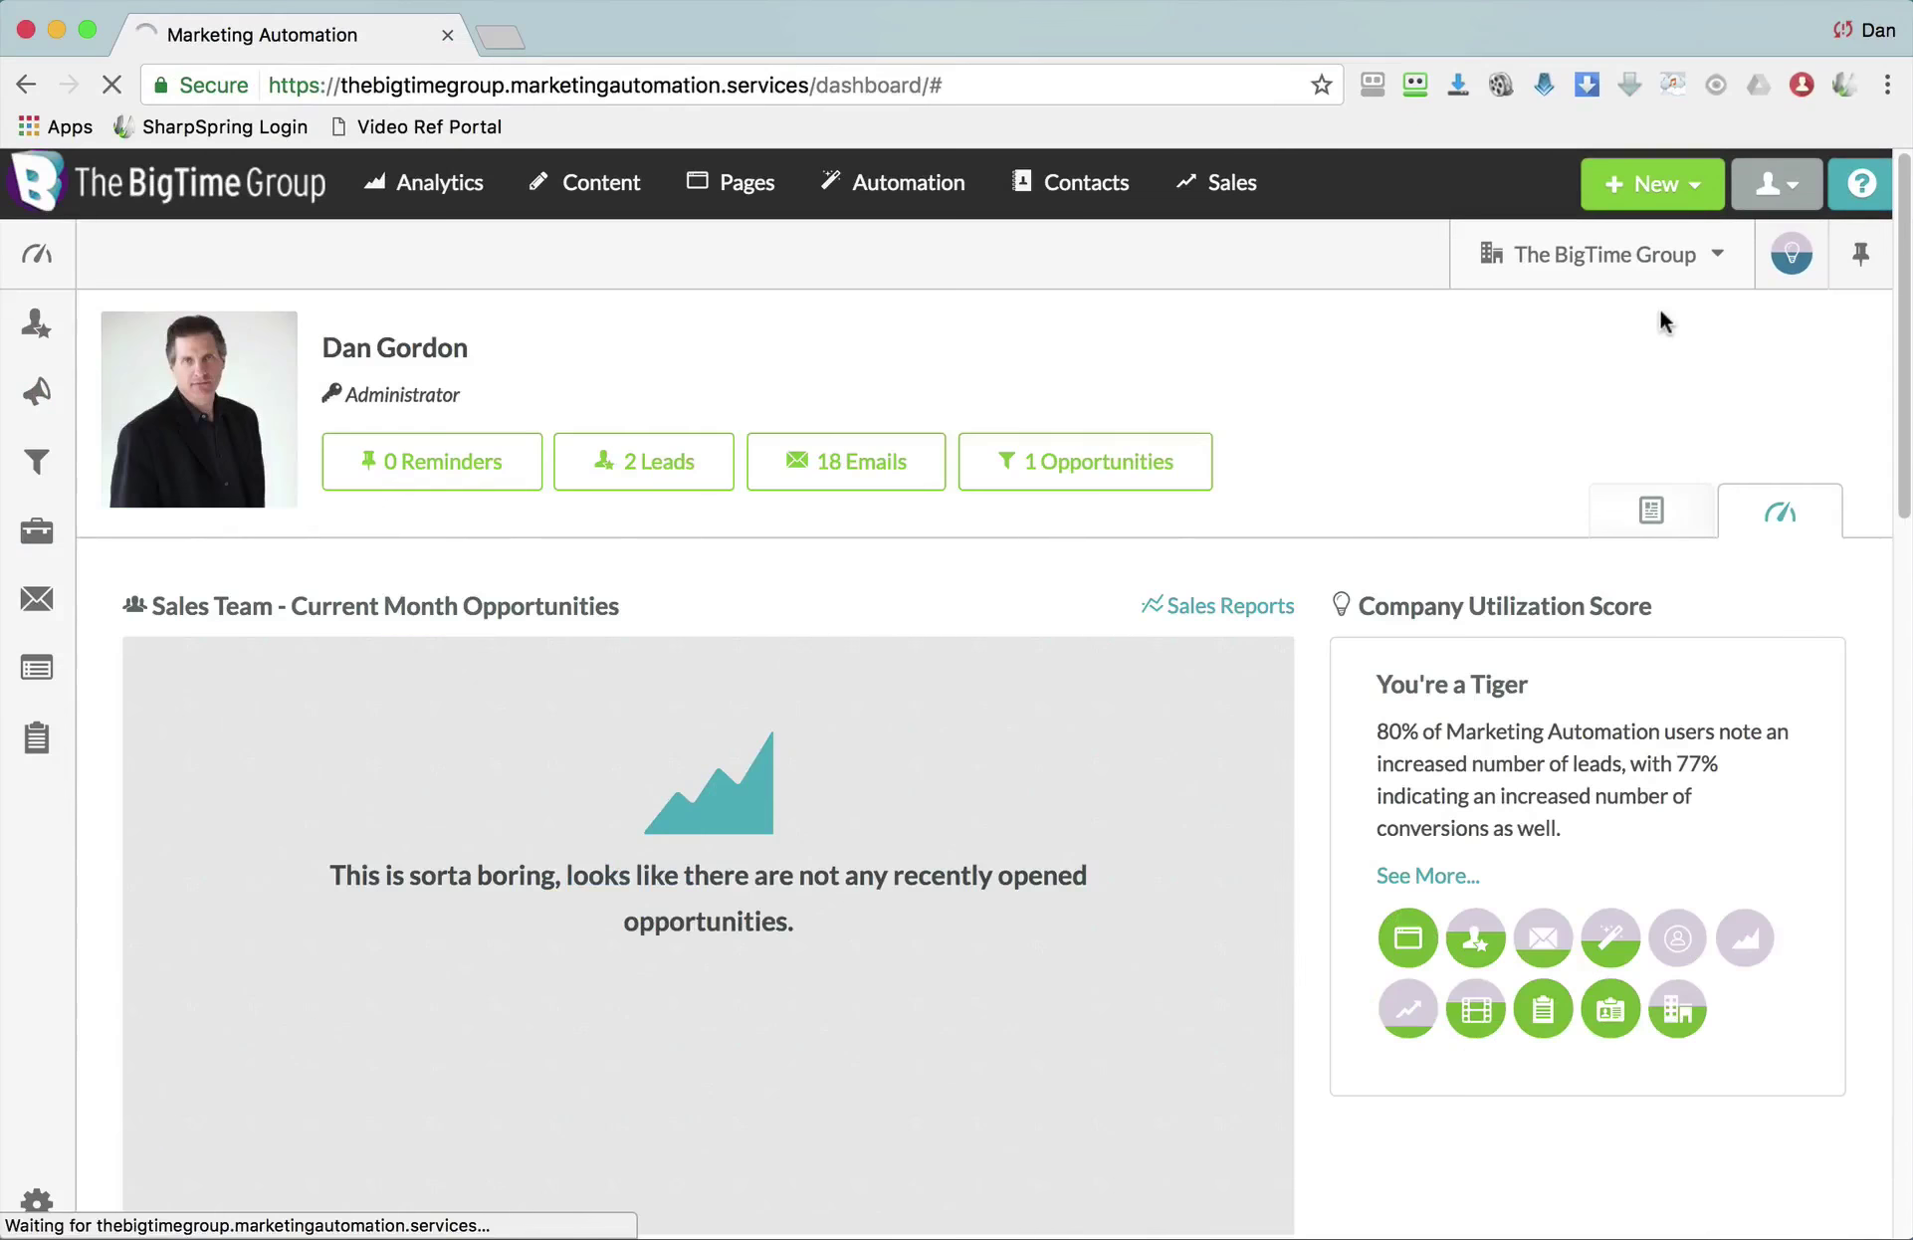
scroll(83, 713, "down", 6)
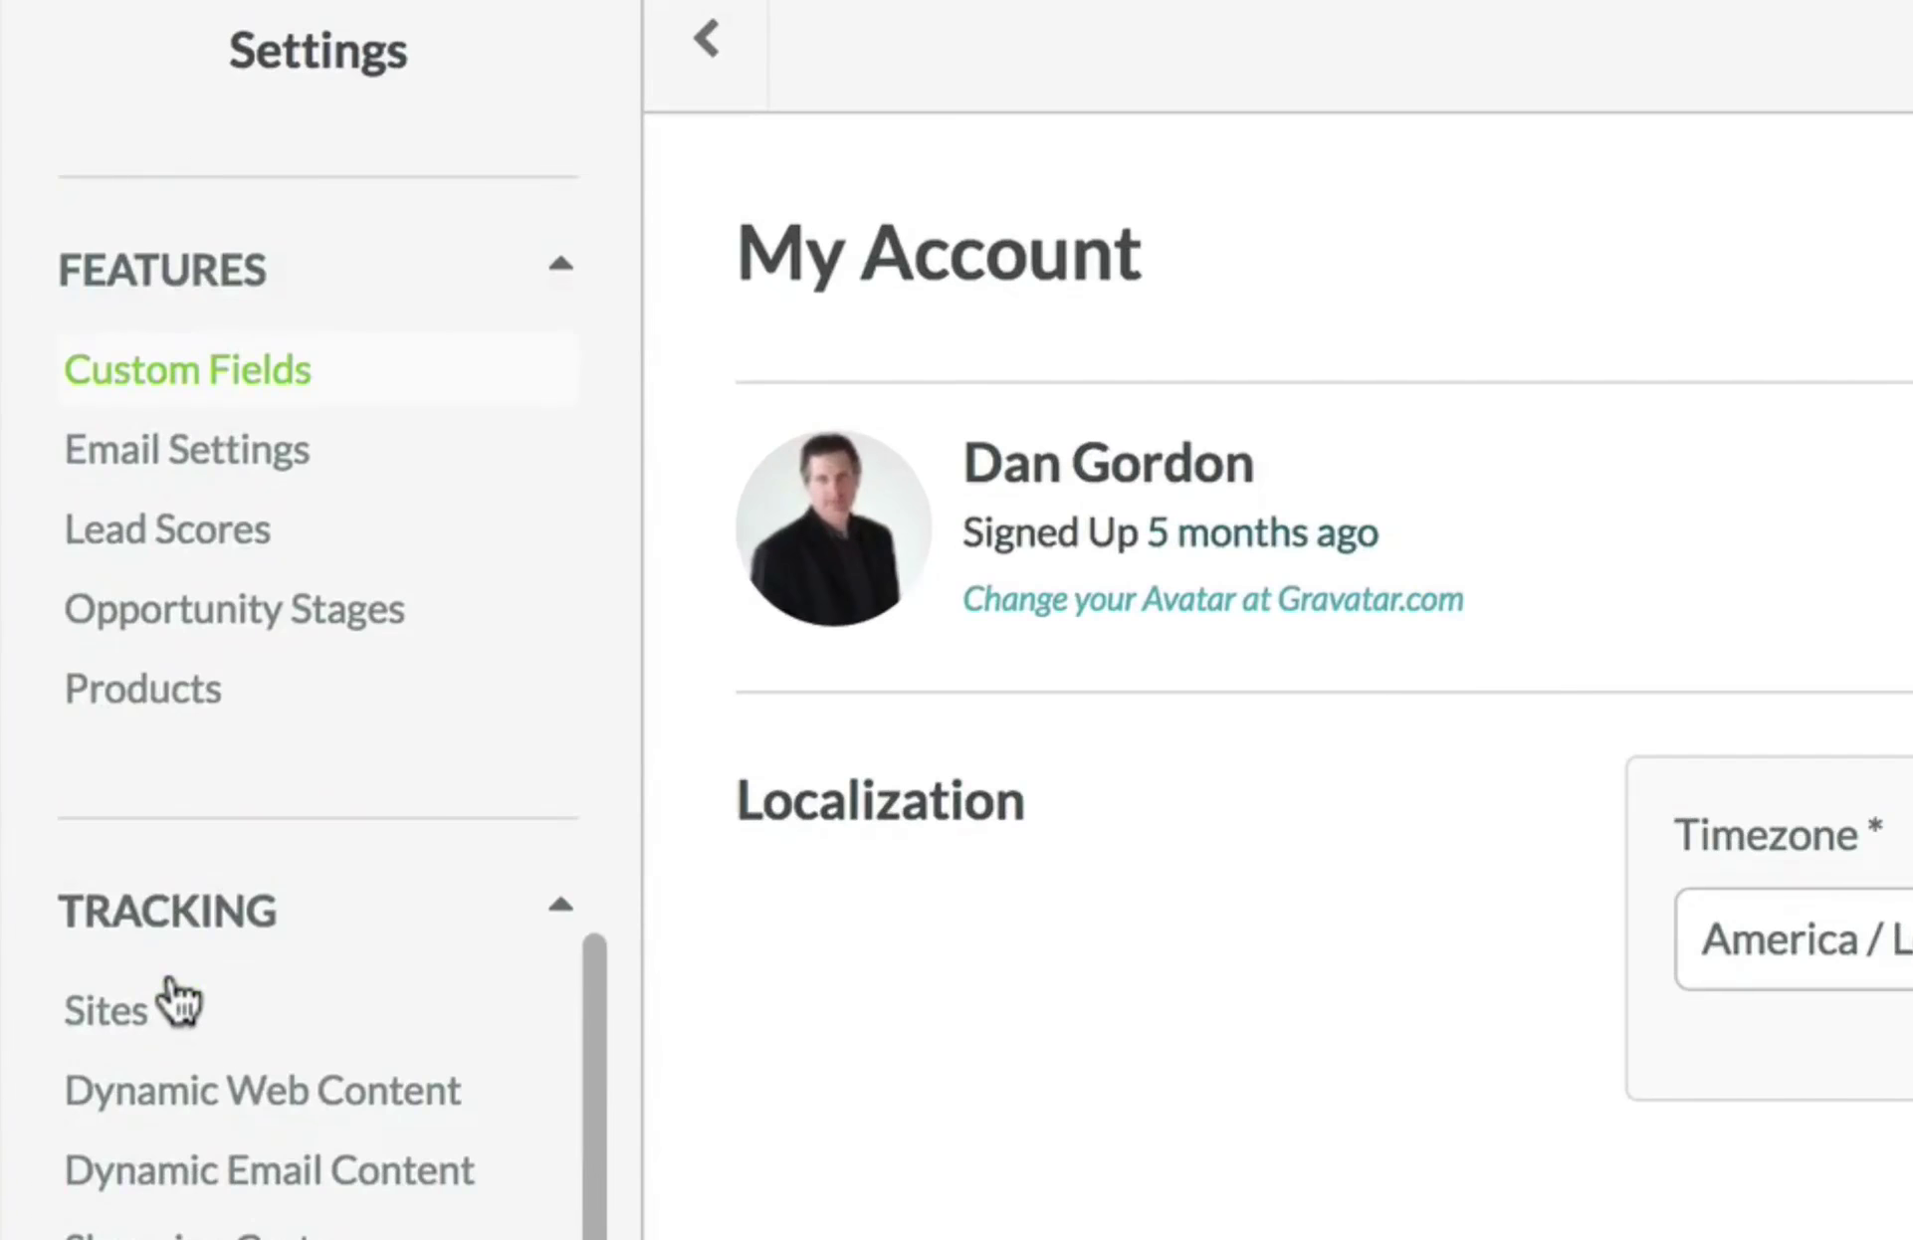
left_click(211, 453)
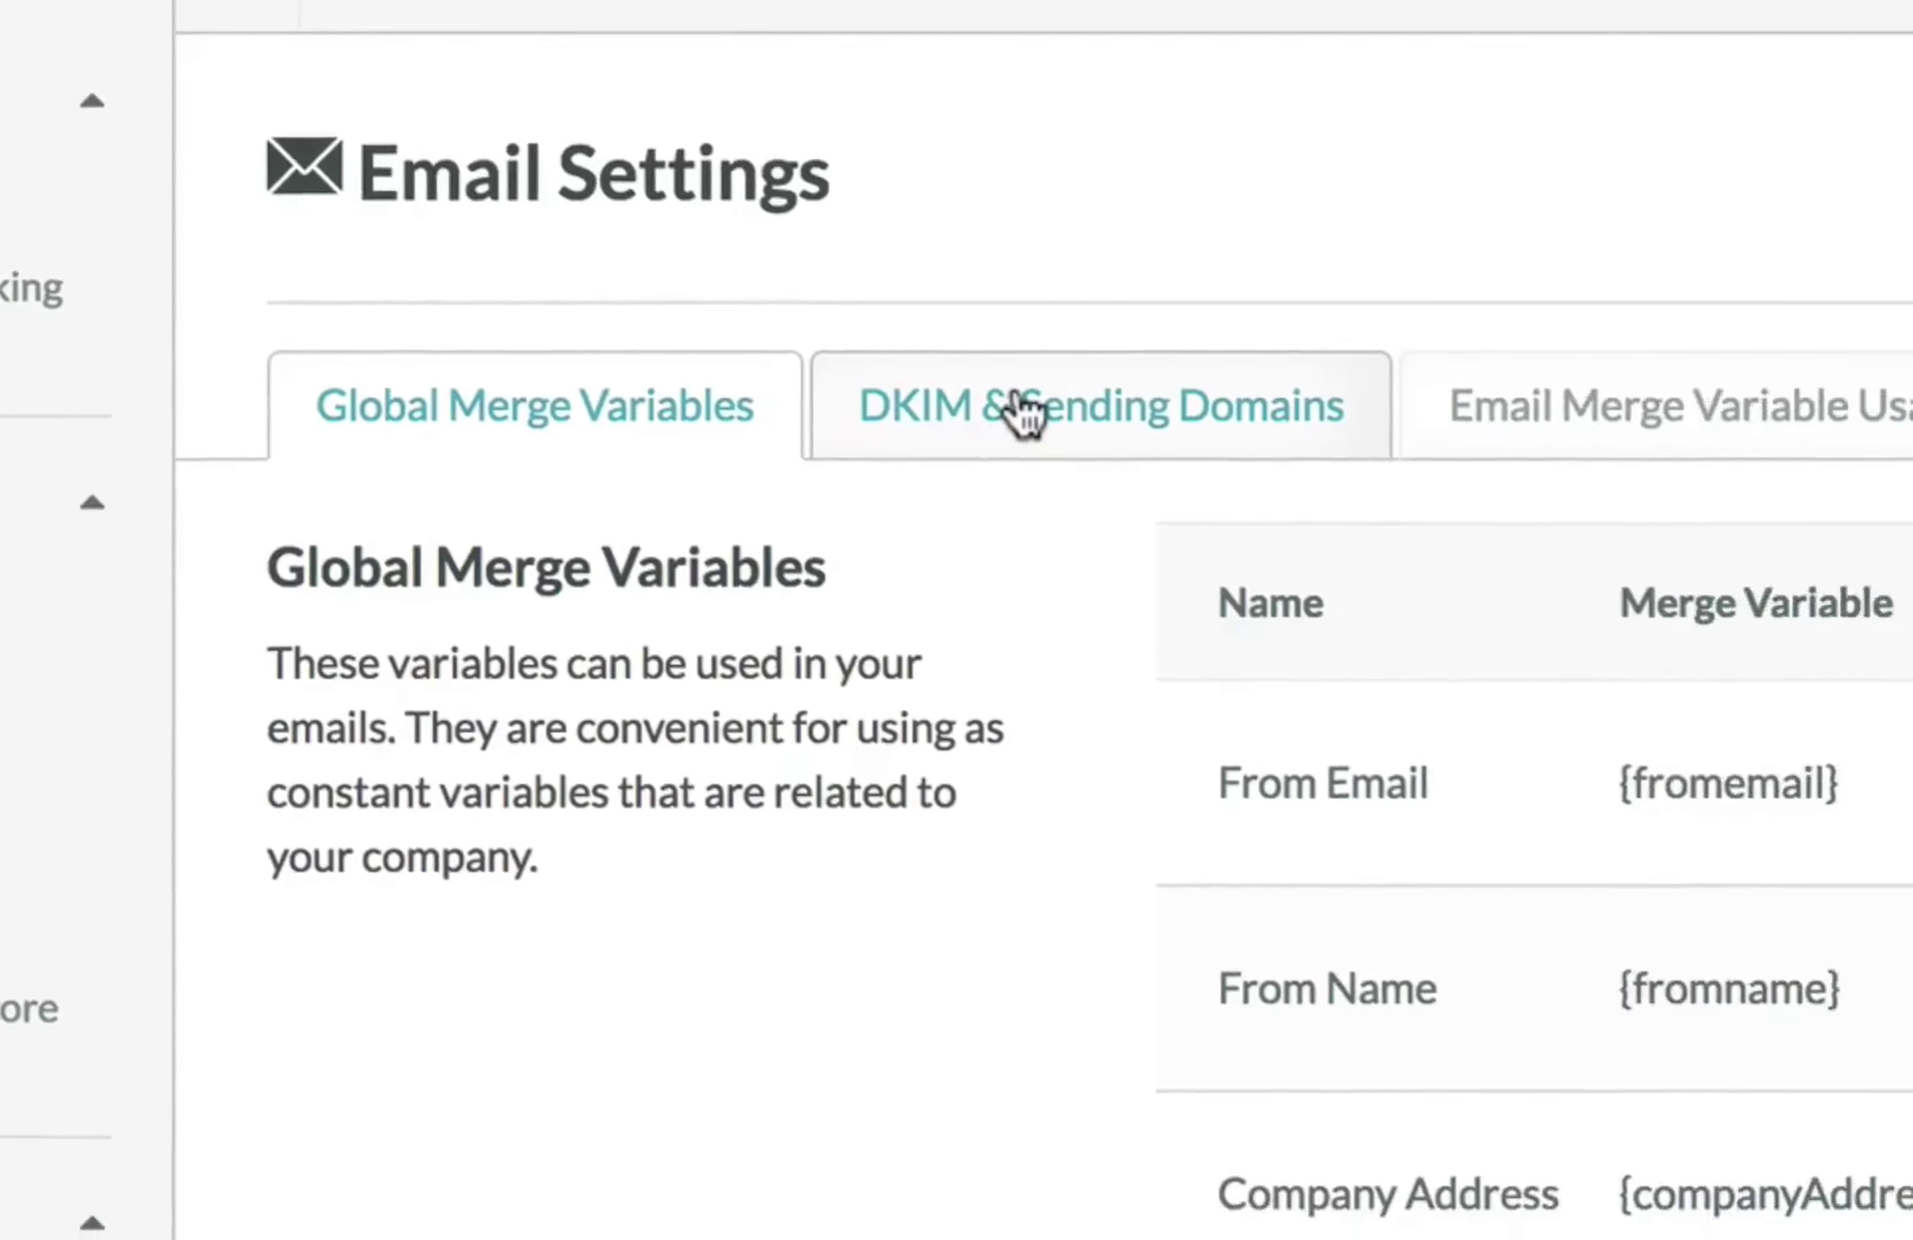
left_click(1463, 485)
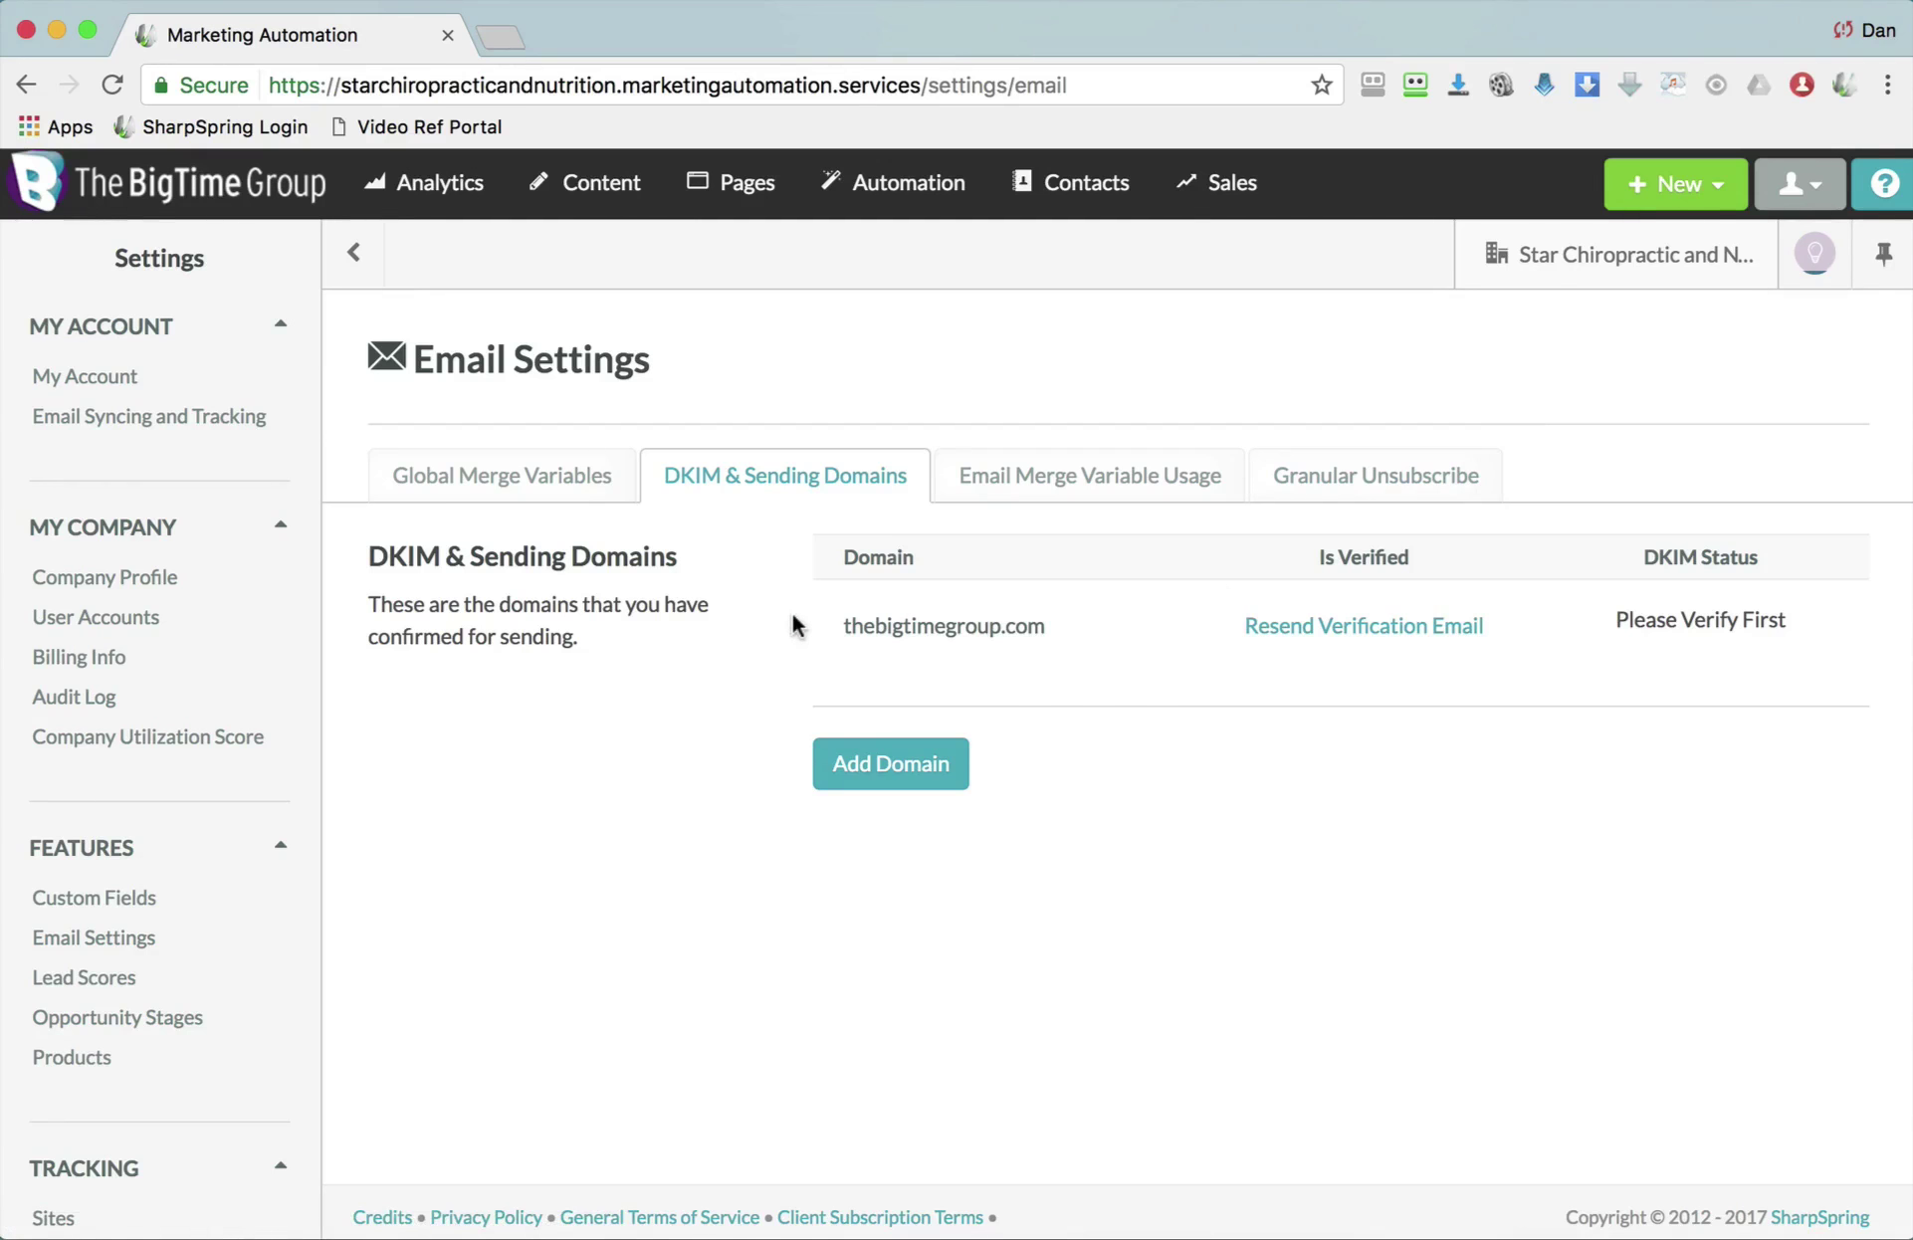
Add a sending domain by entering the contact's e-mail address at that domain, and send the verification email.
left_click(874, 763)
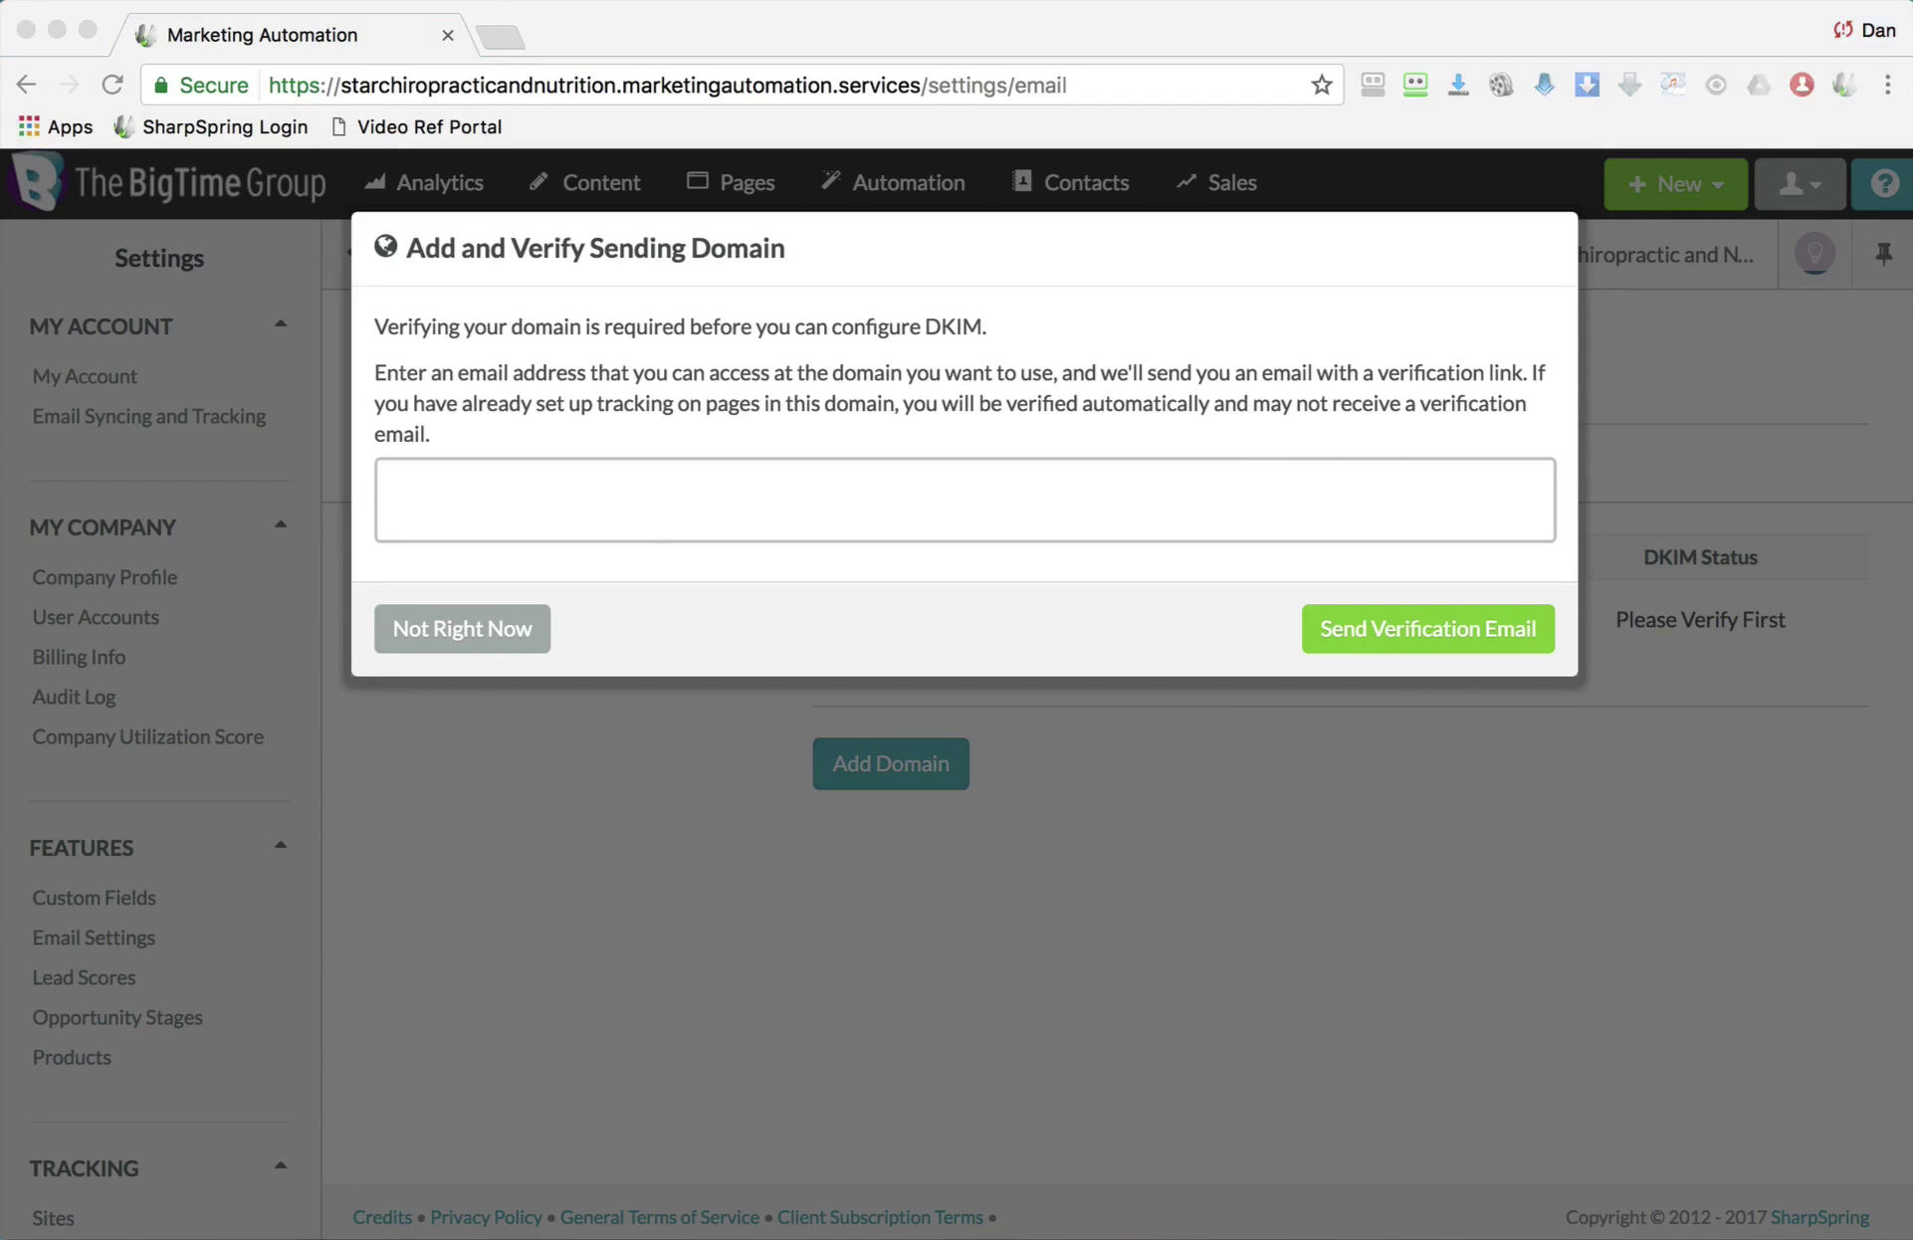
left_click(623, 500)
key("super+v")
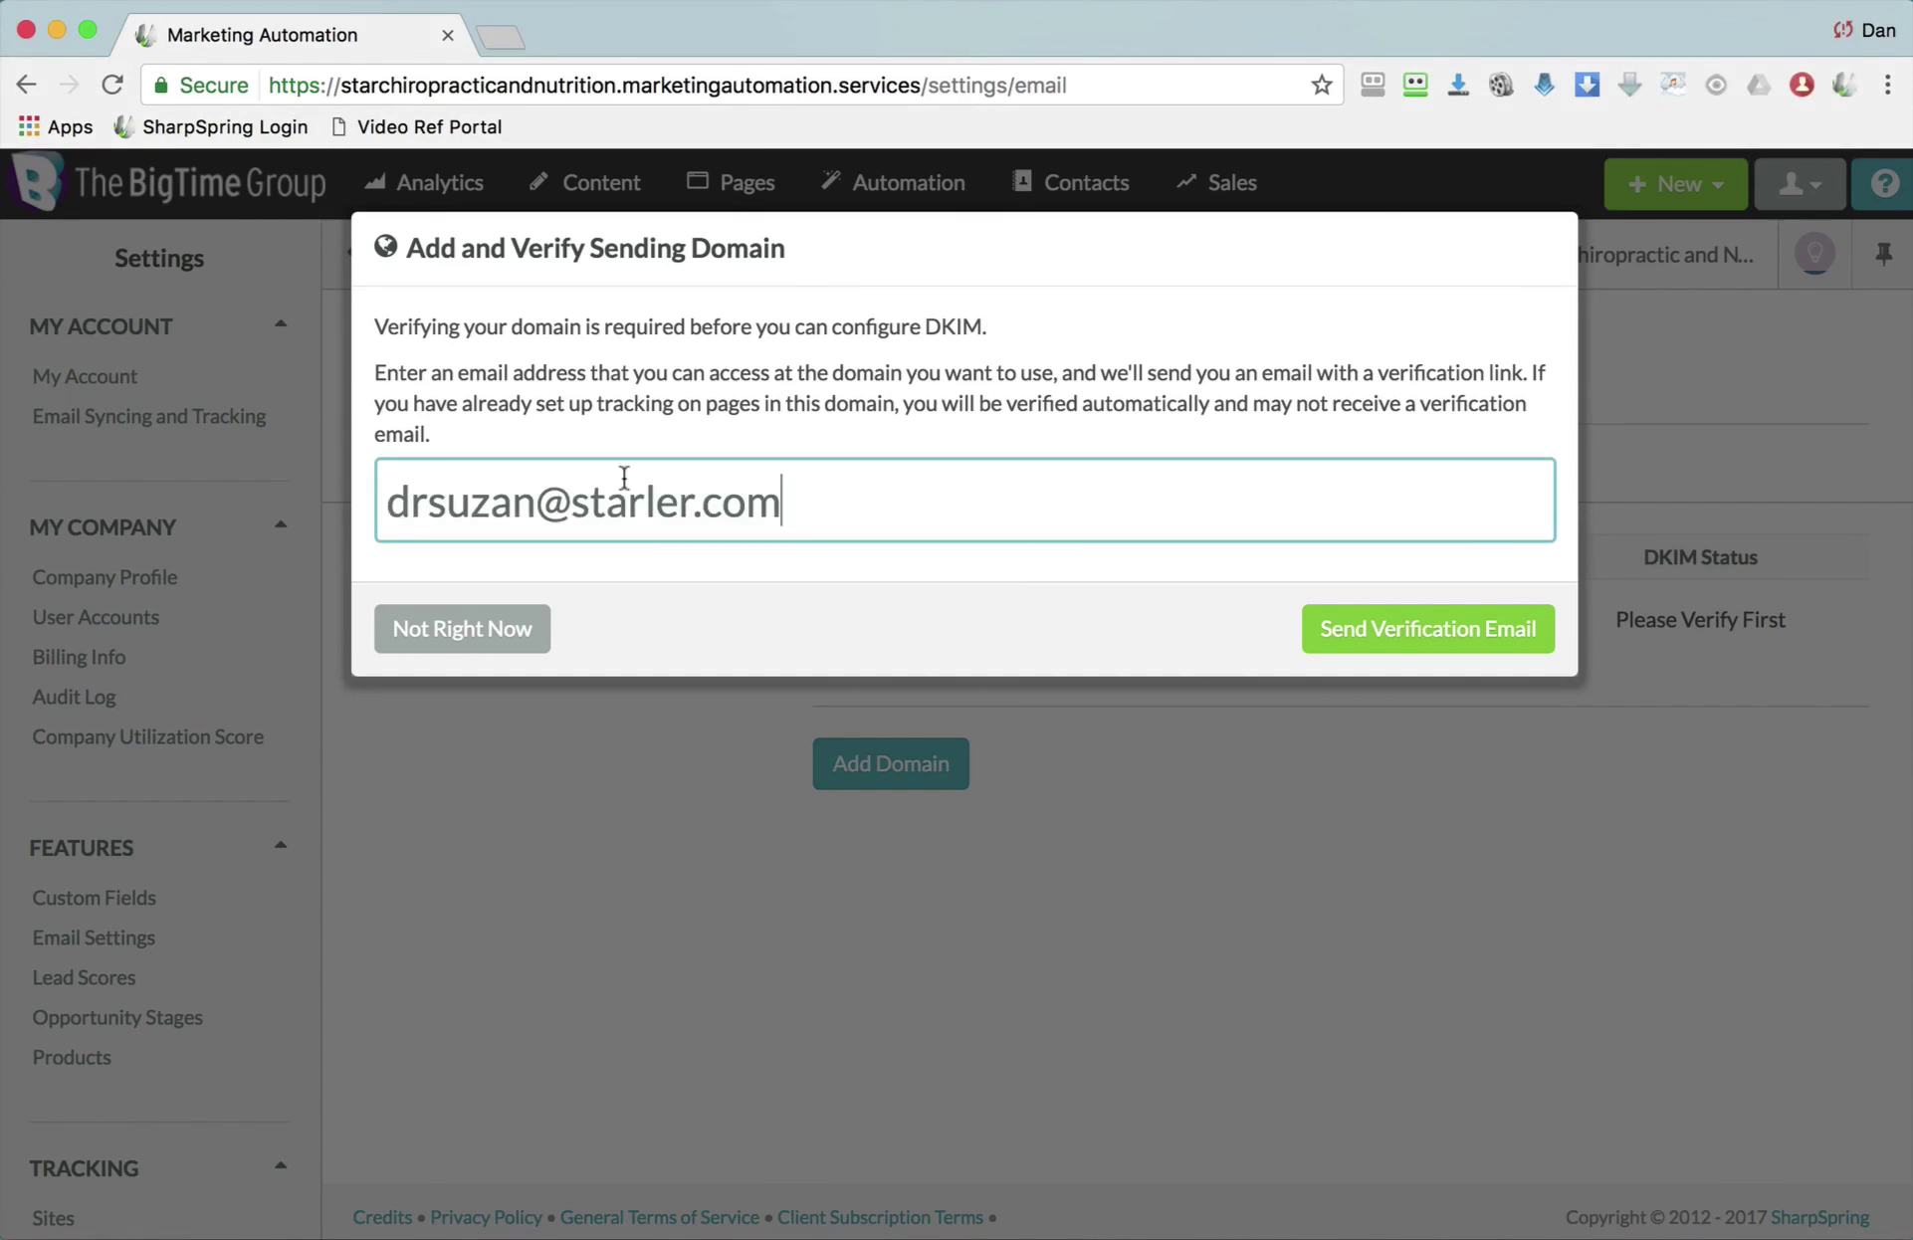
left_click(1439, 635)
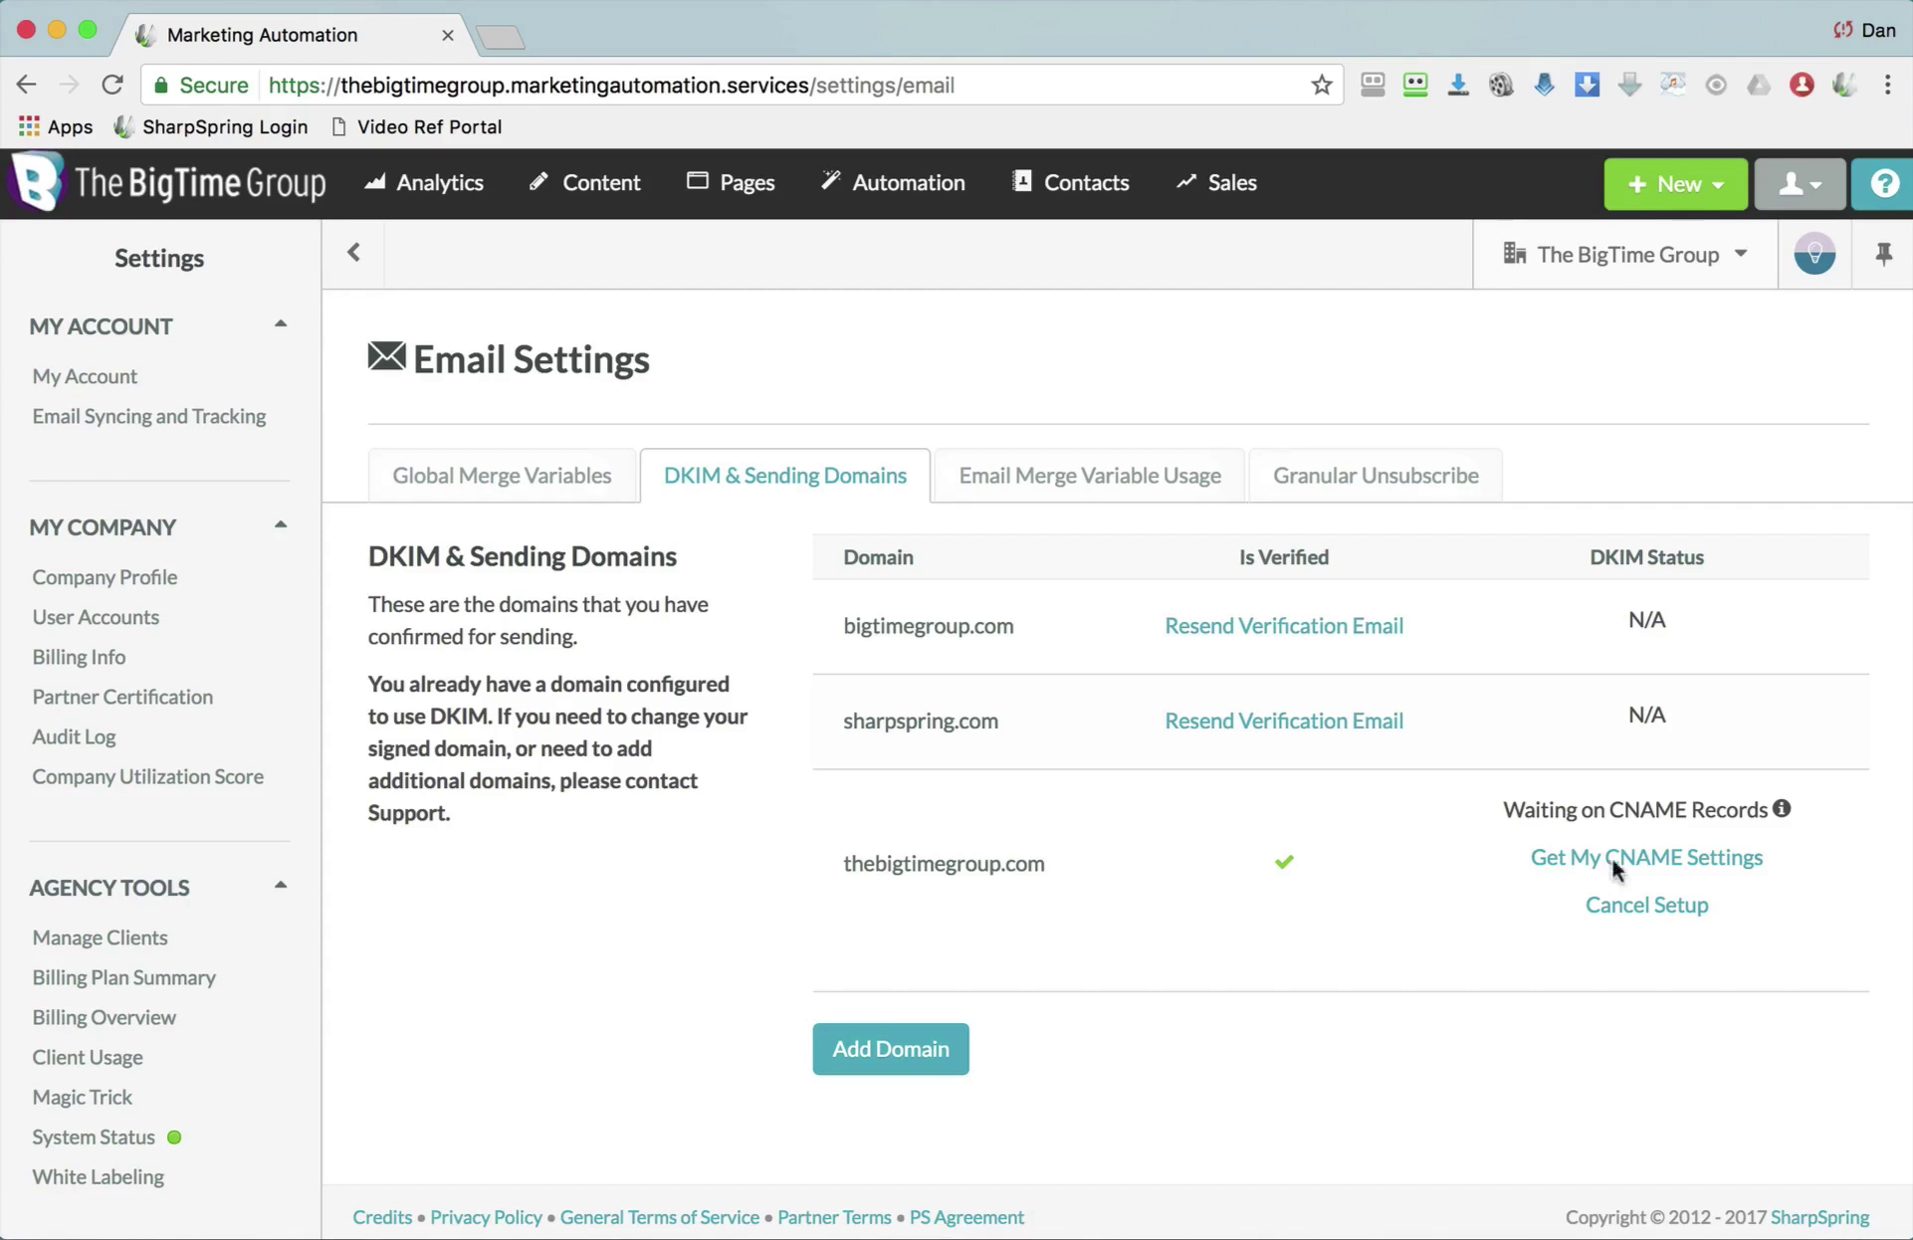
Copy the three CNAME records for thebigtimegroup.com into a new text document and return to the email settings.
left_click(1677, 868)
left_click_drag(403, 574, 1504, 747)
key("super+c")
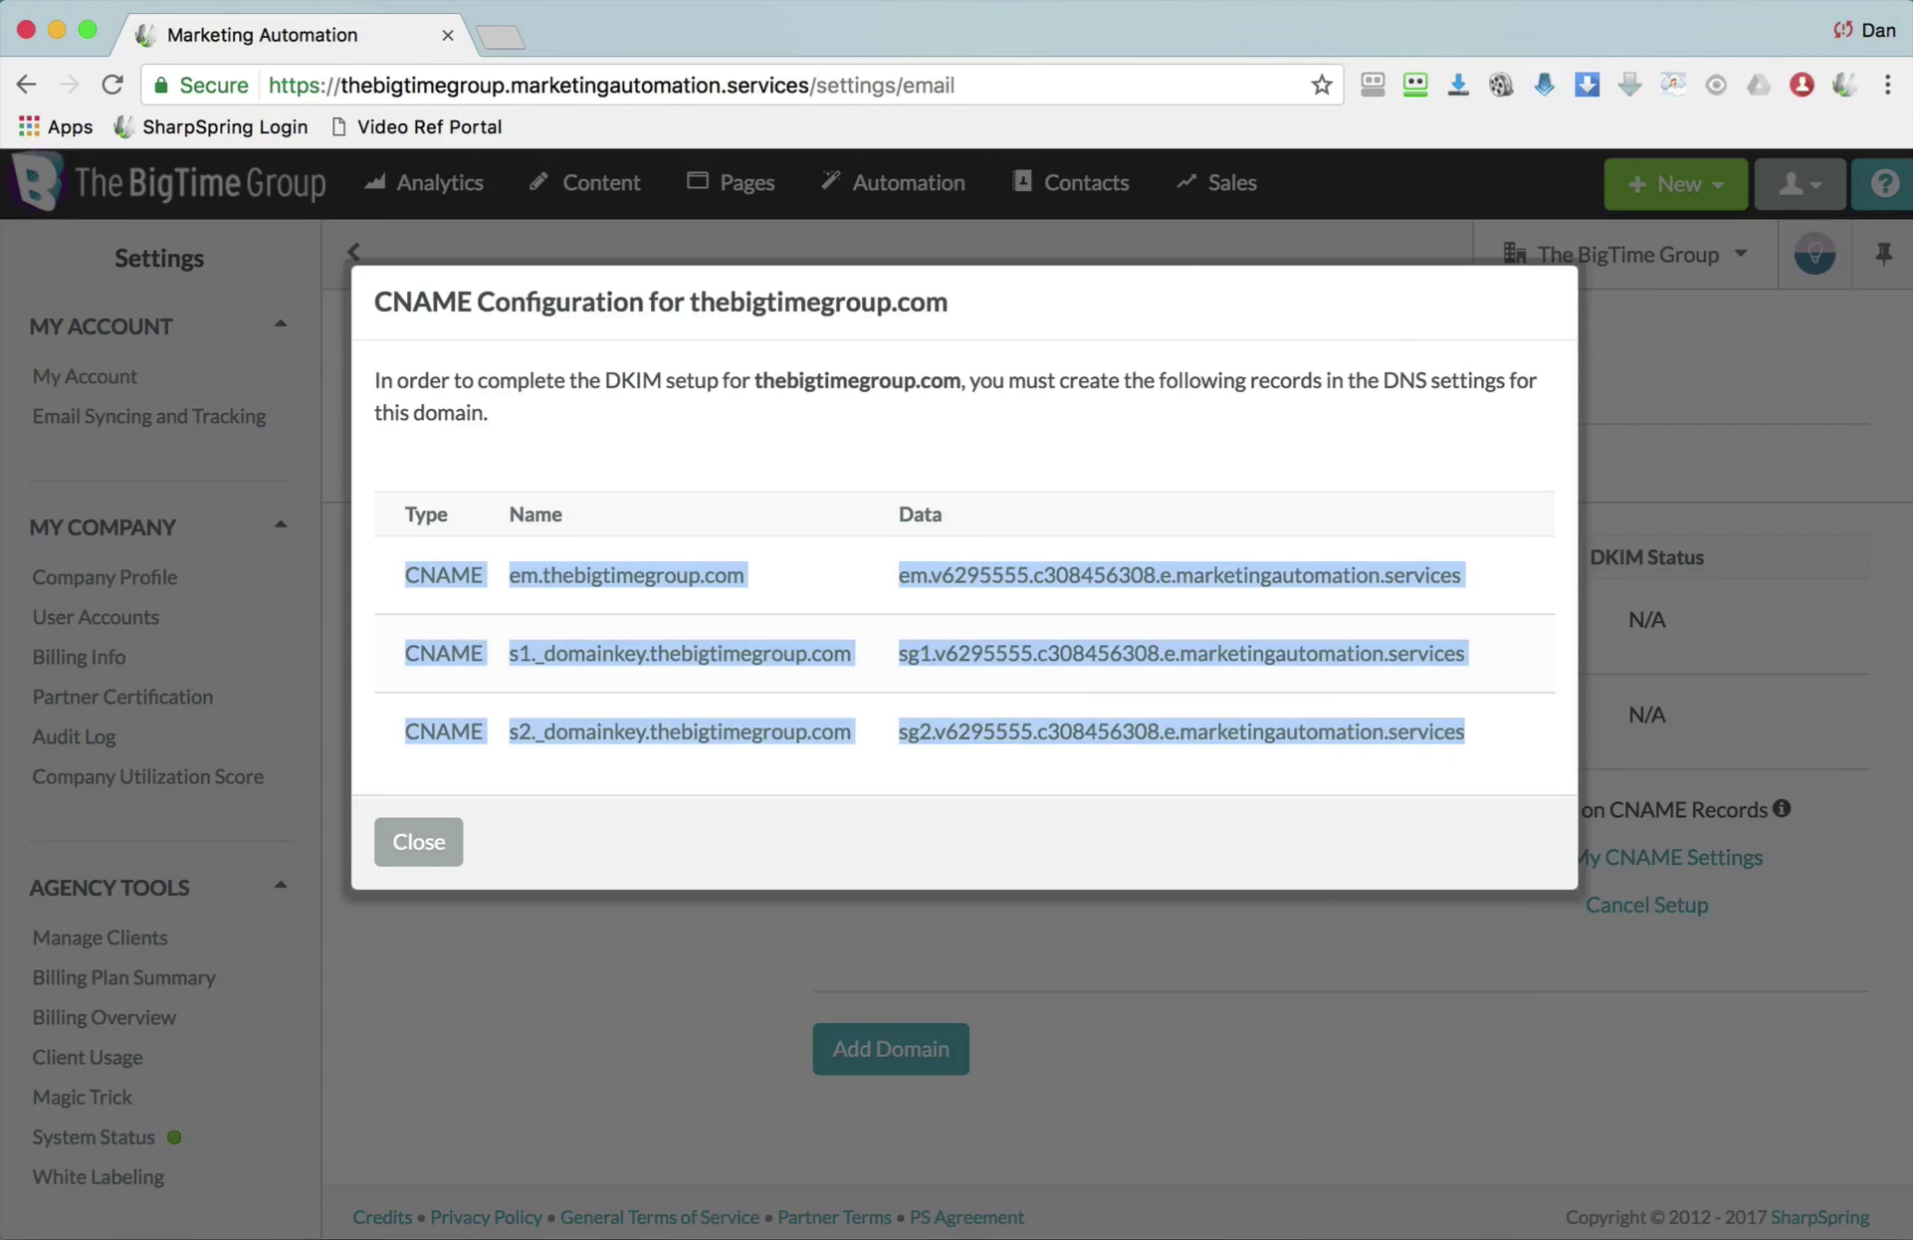
key("super+Tab")
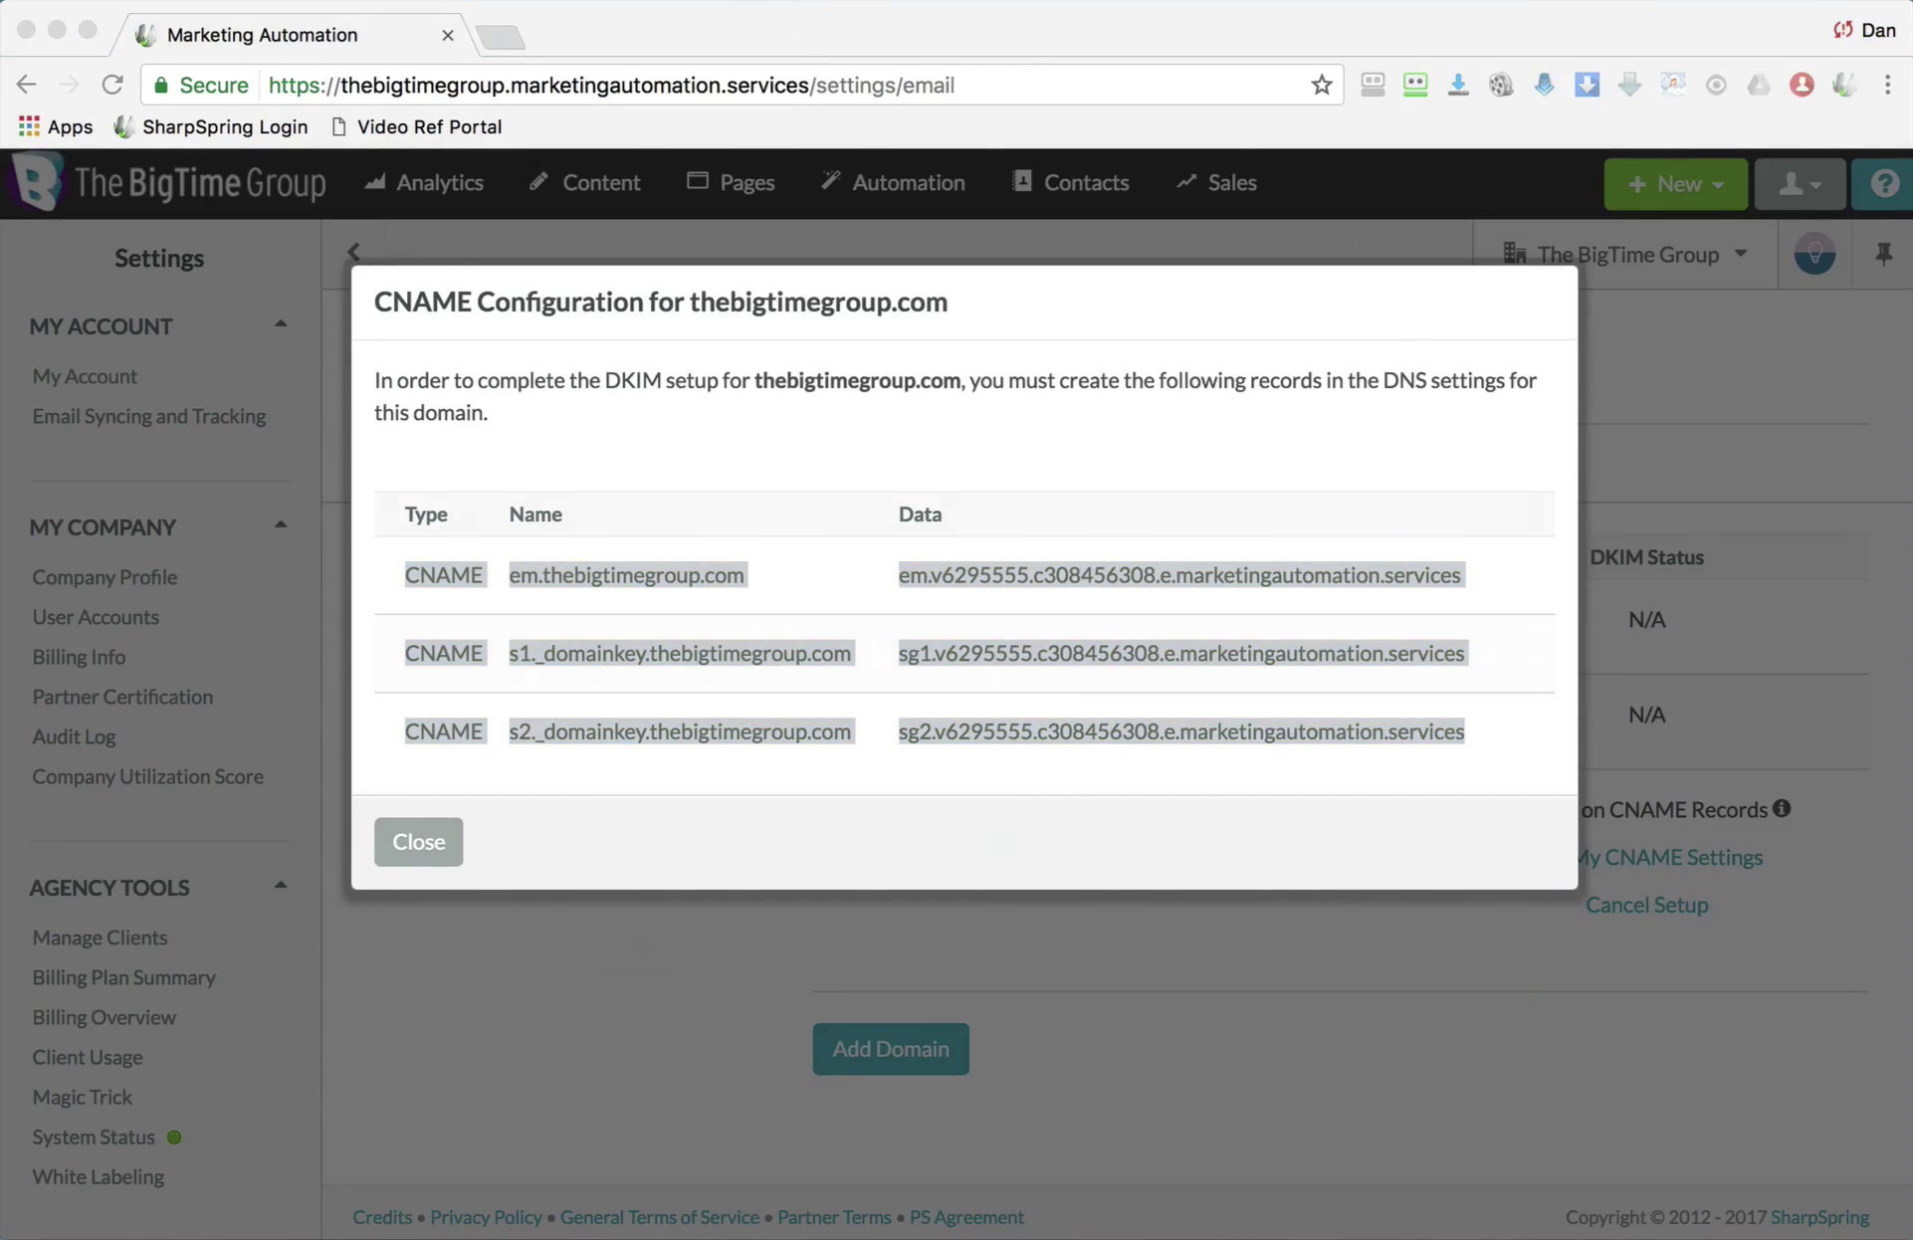
key("super+n")
key("super+v")
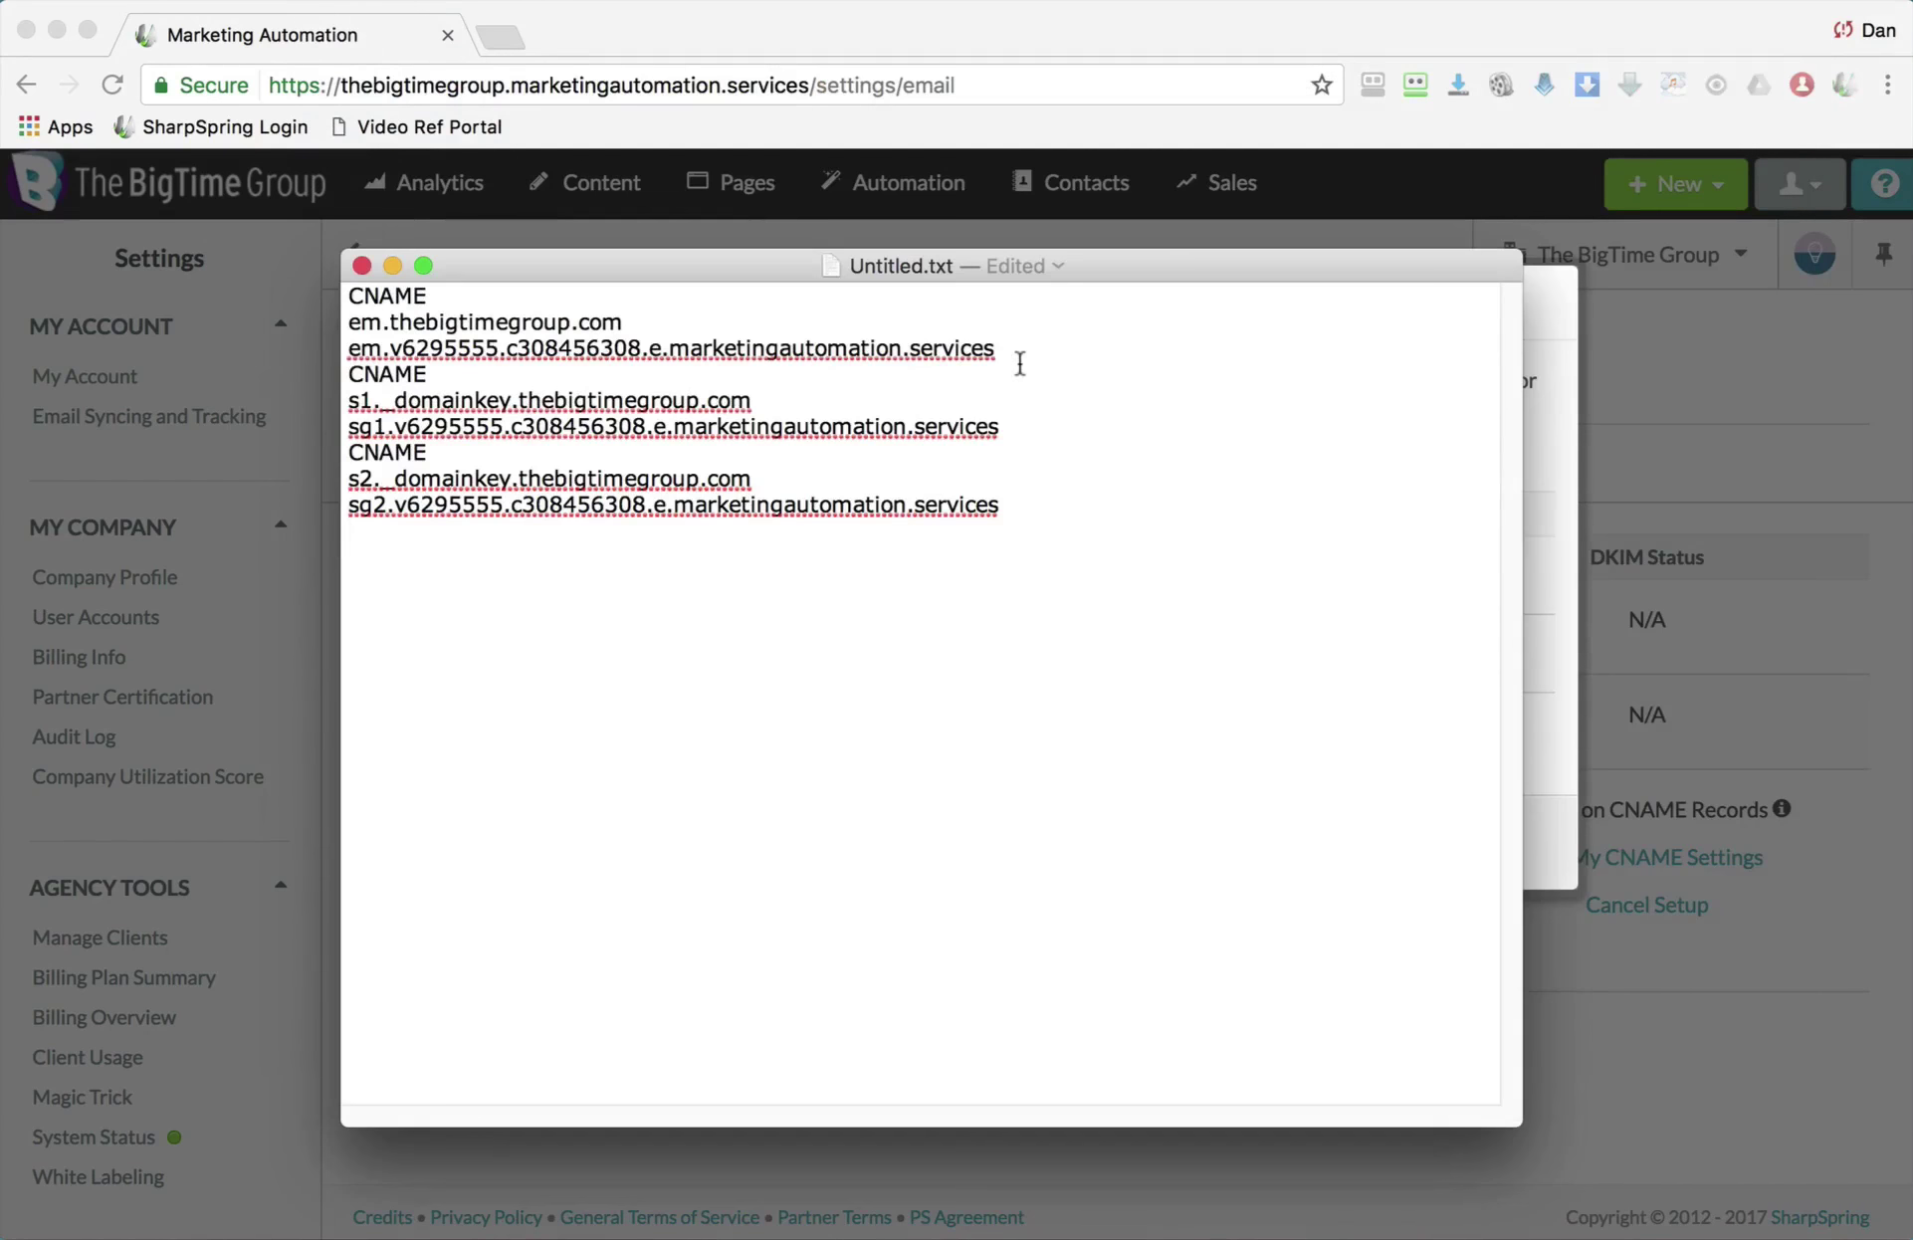
key("super+Tab")
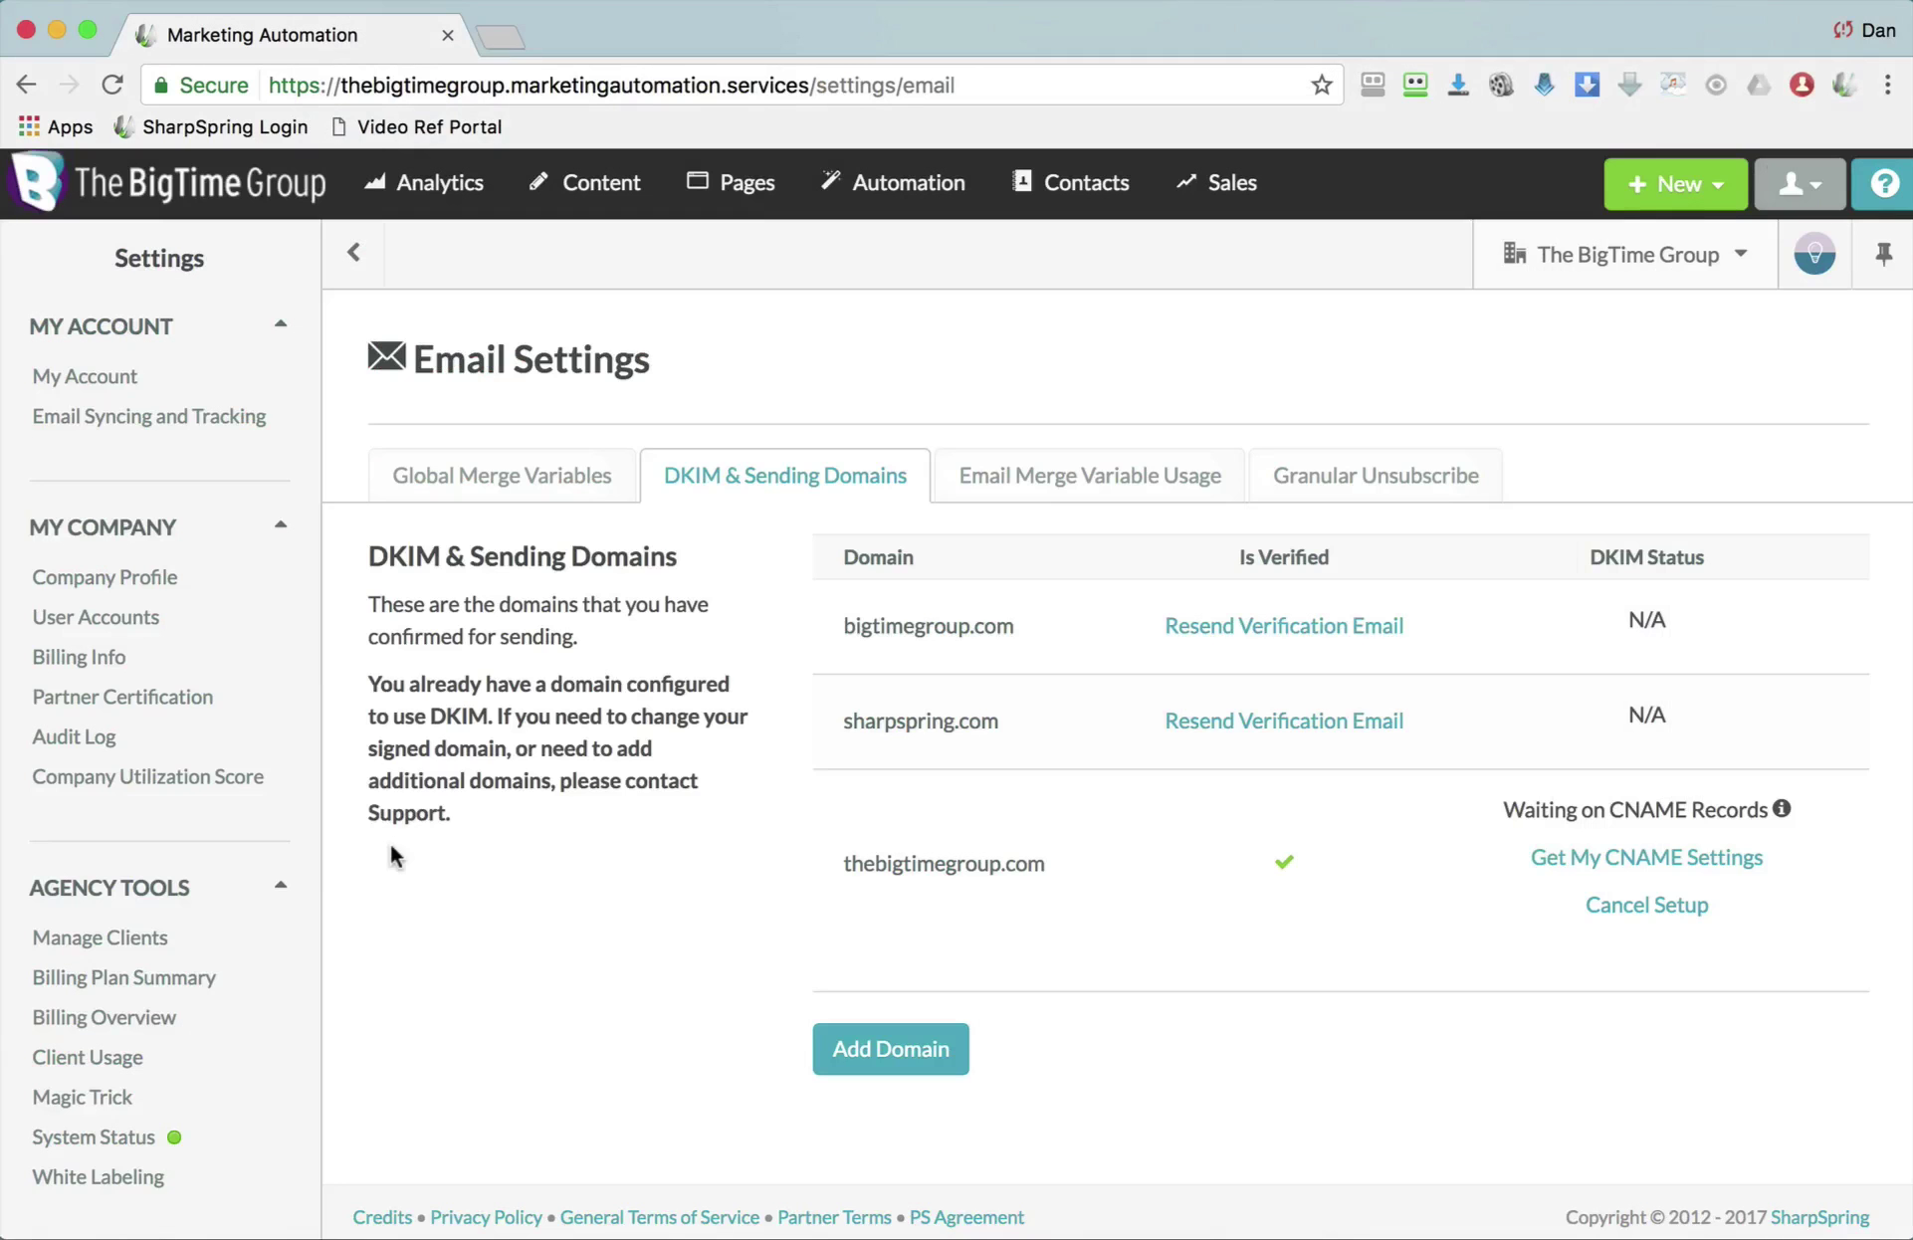
Switch to GoDaddy in Safari and open the domain details of THEBIGTIMEGROUP.COM from the list of owned domains.
key("super+Tab")
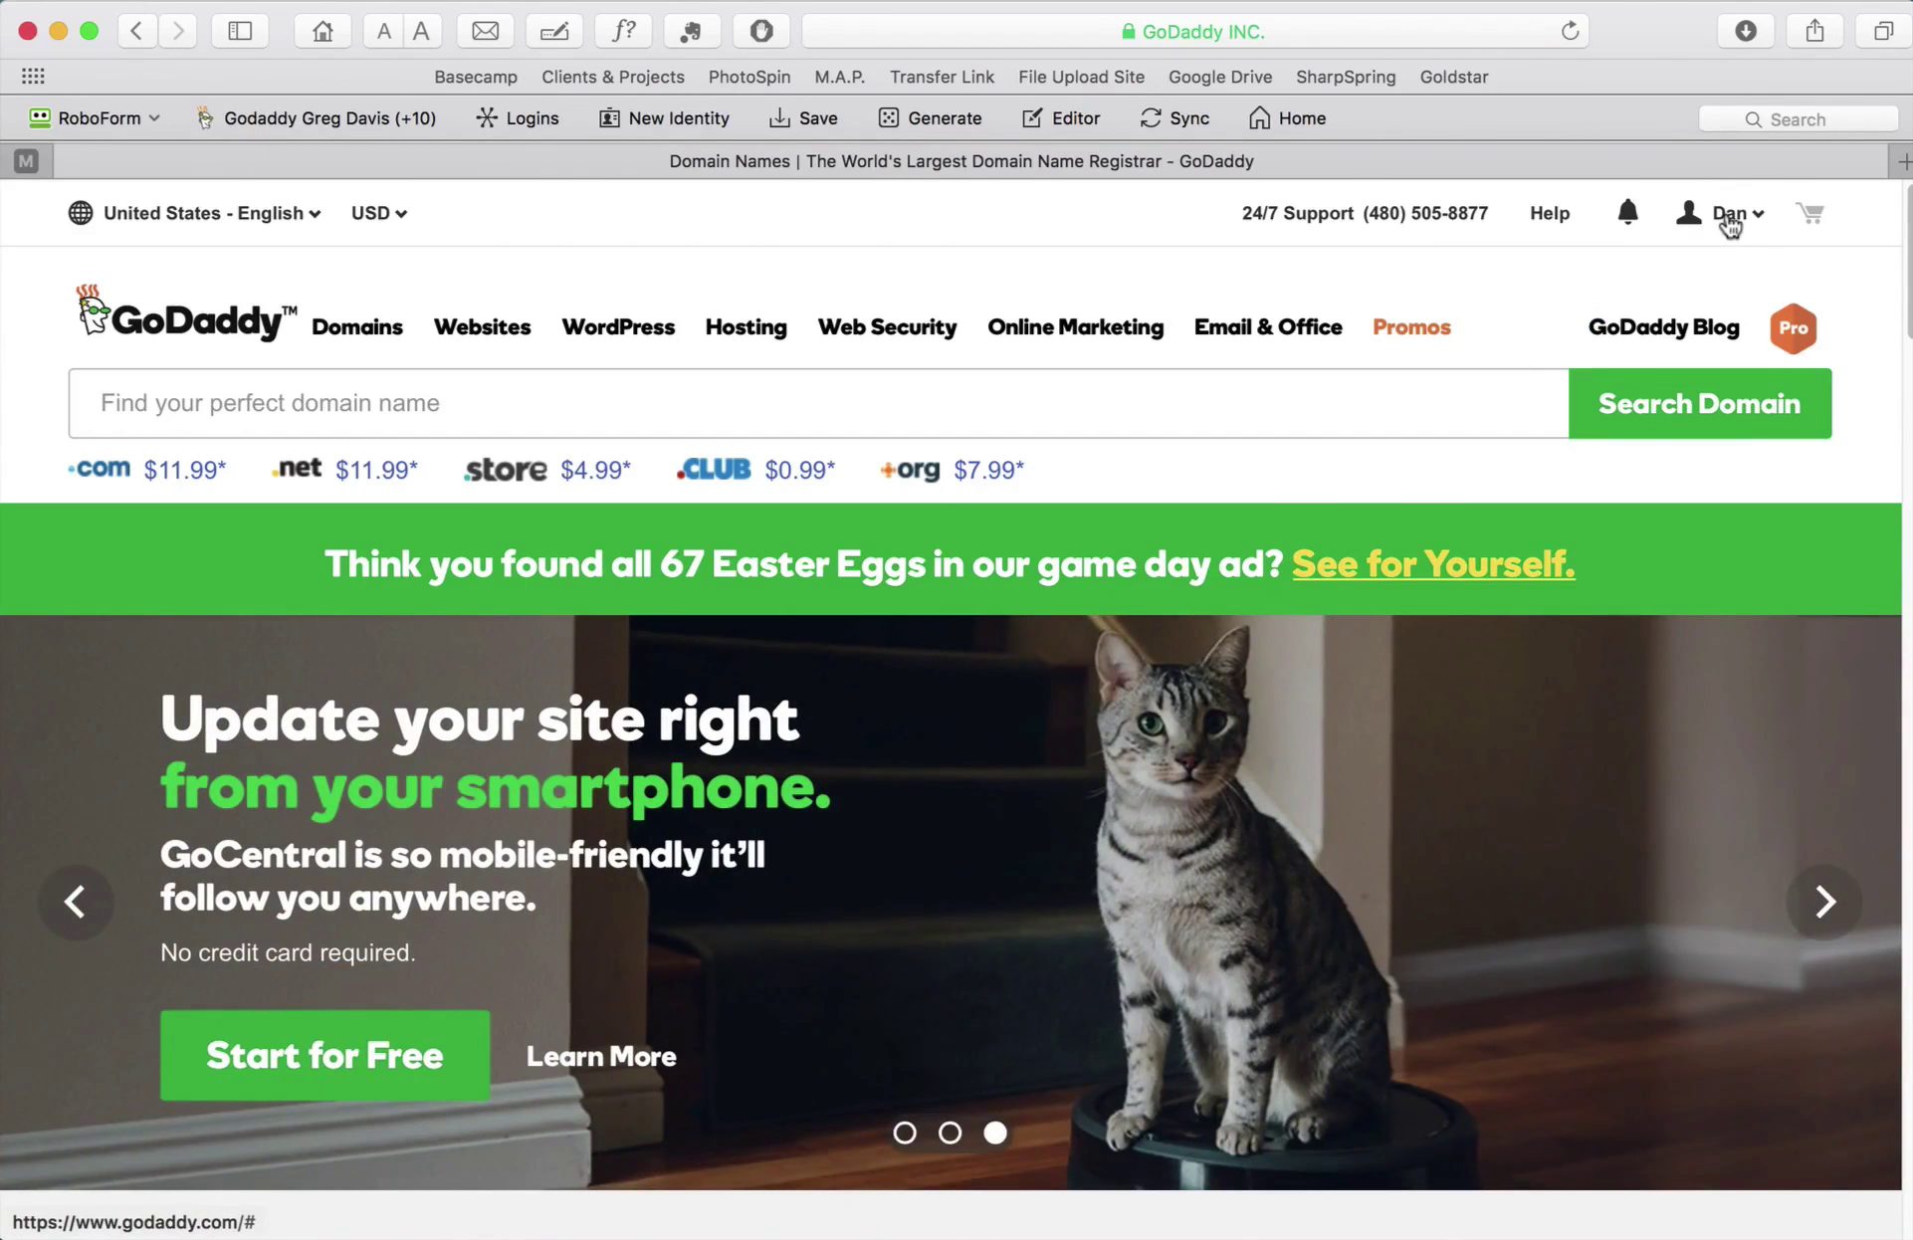
left_click(1730, 221)
left_click(878, 464)
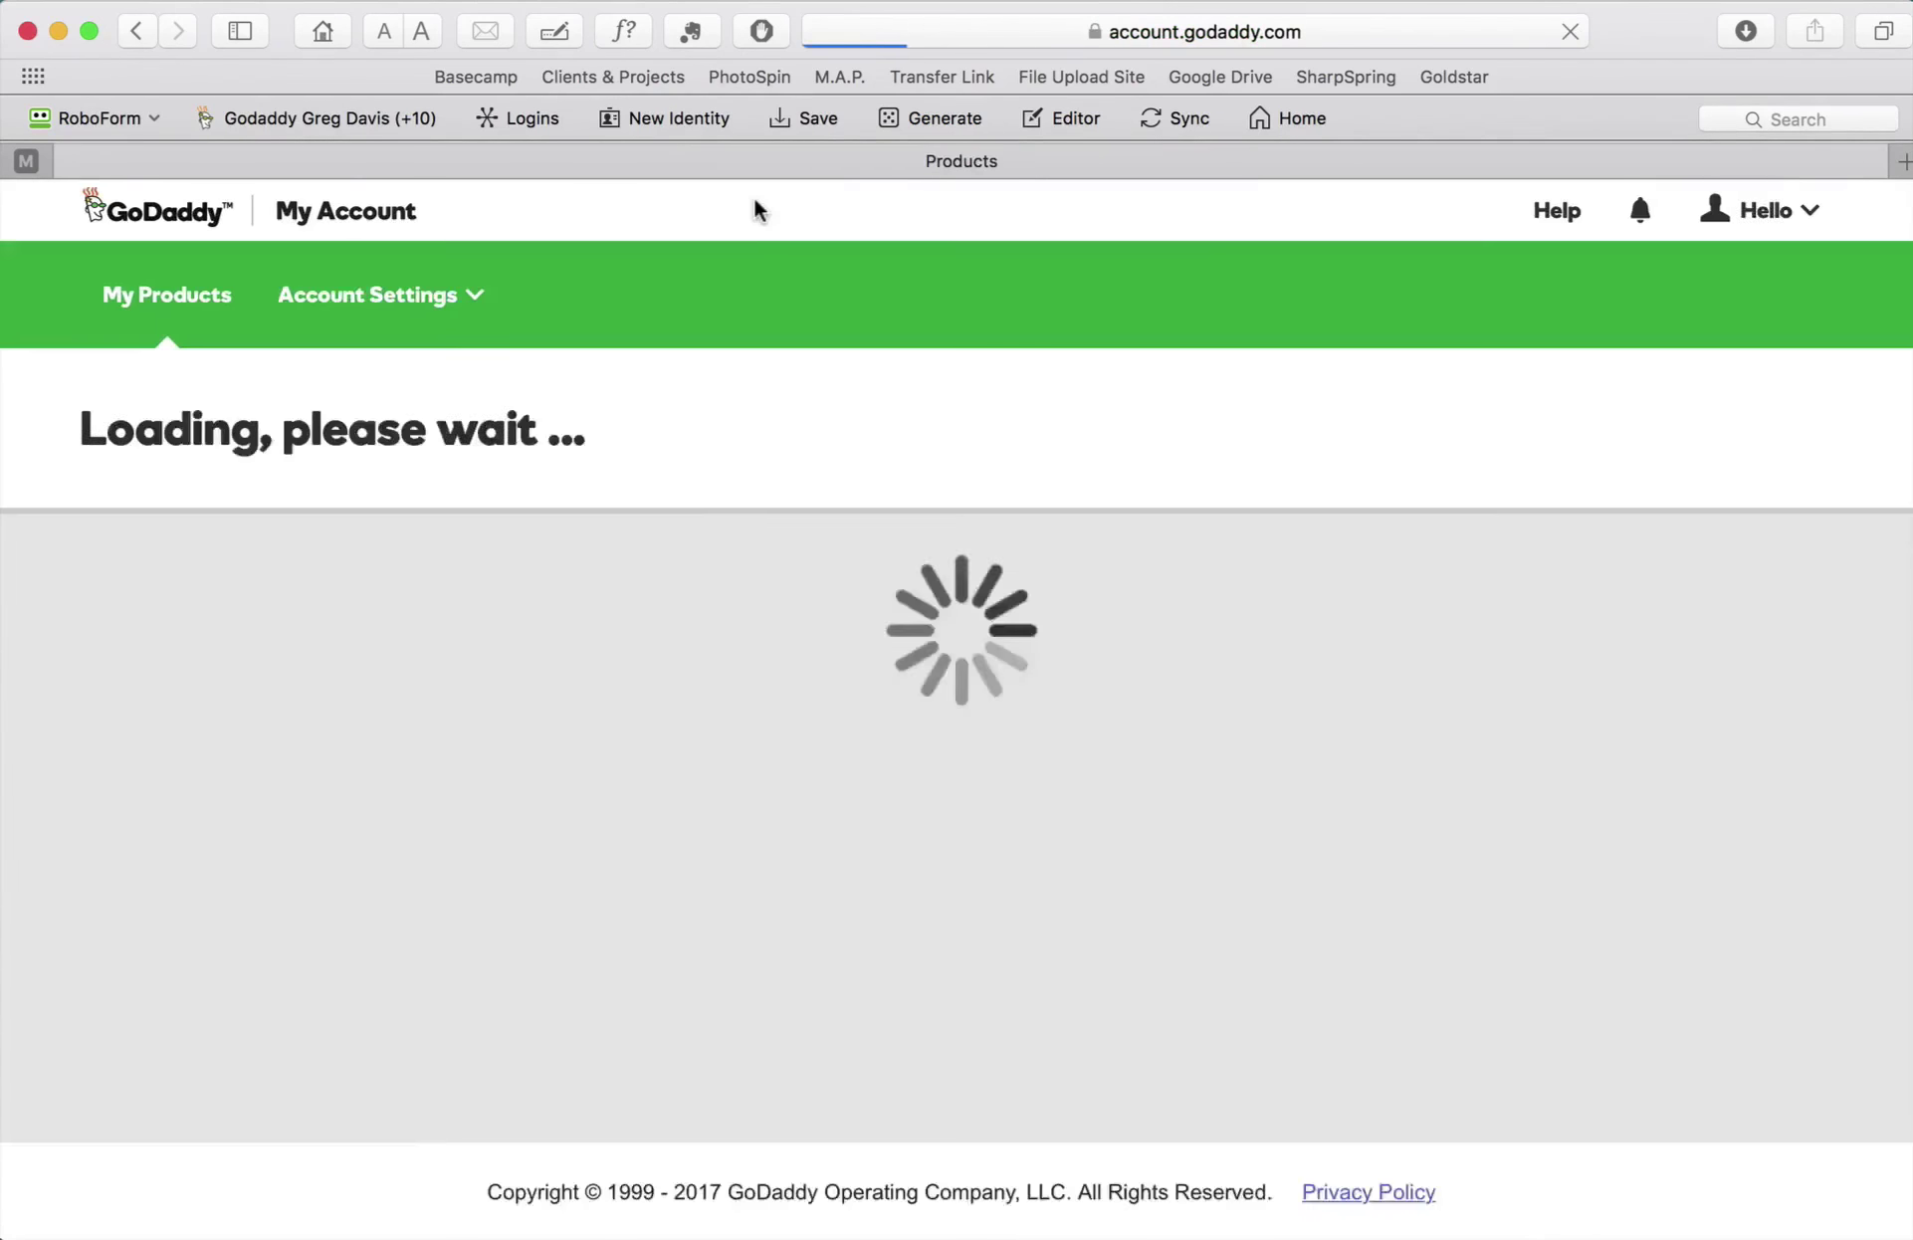
left_click(1512, 627)
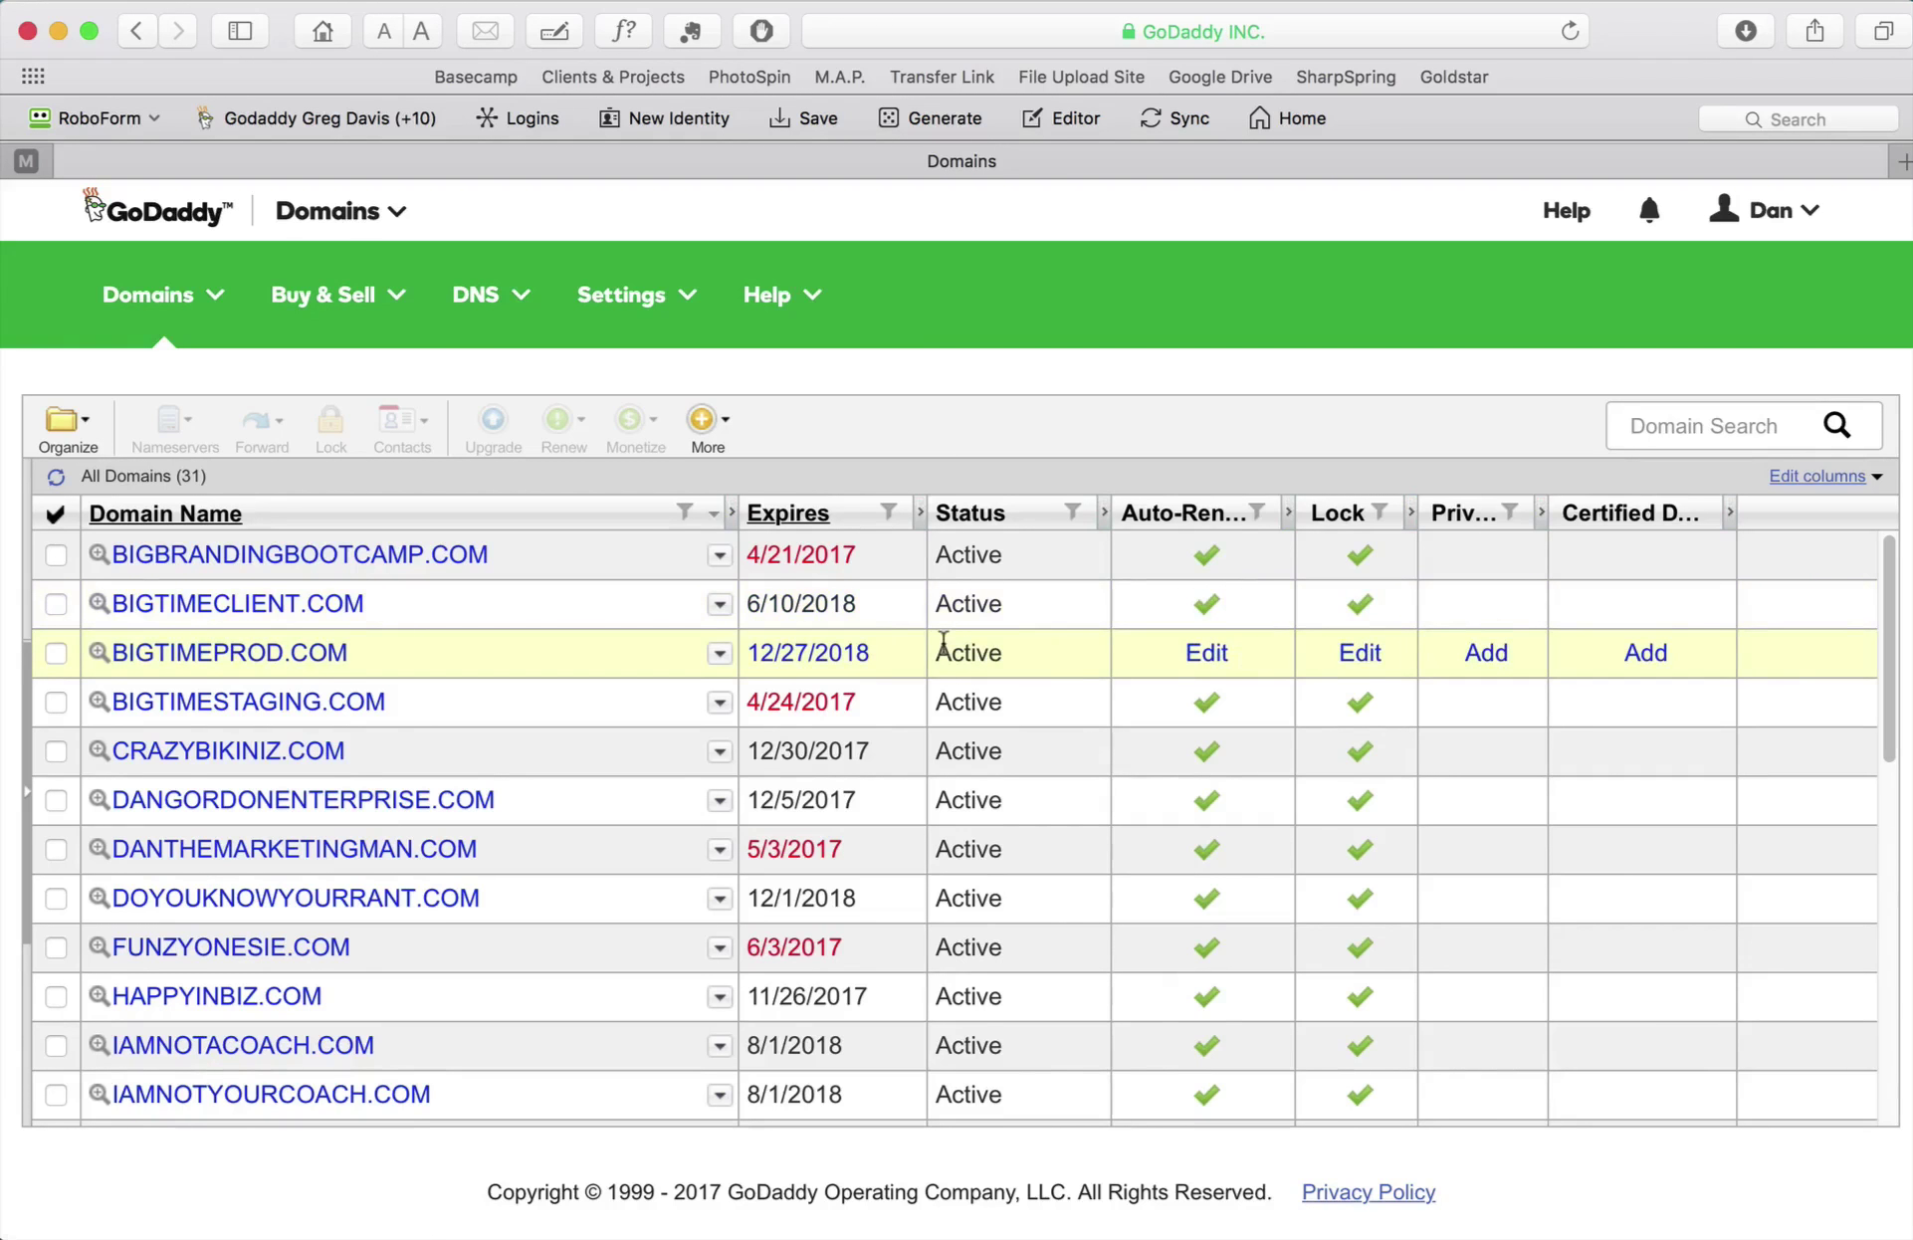
scroll(947, 649, "down", 10)
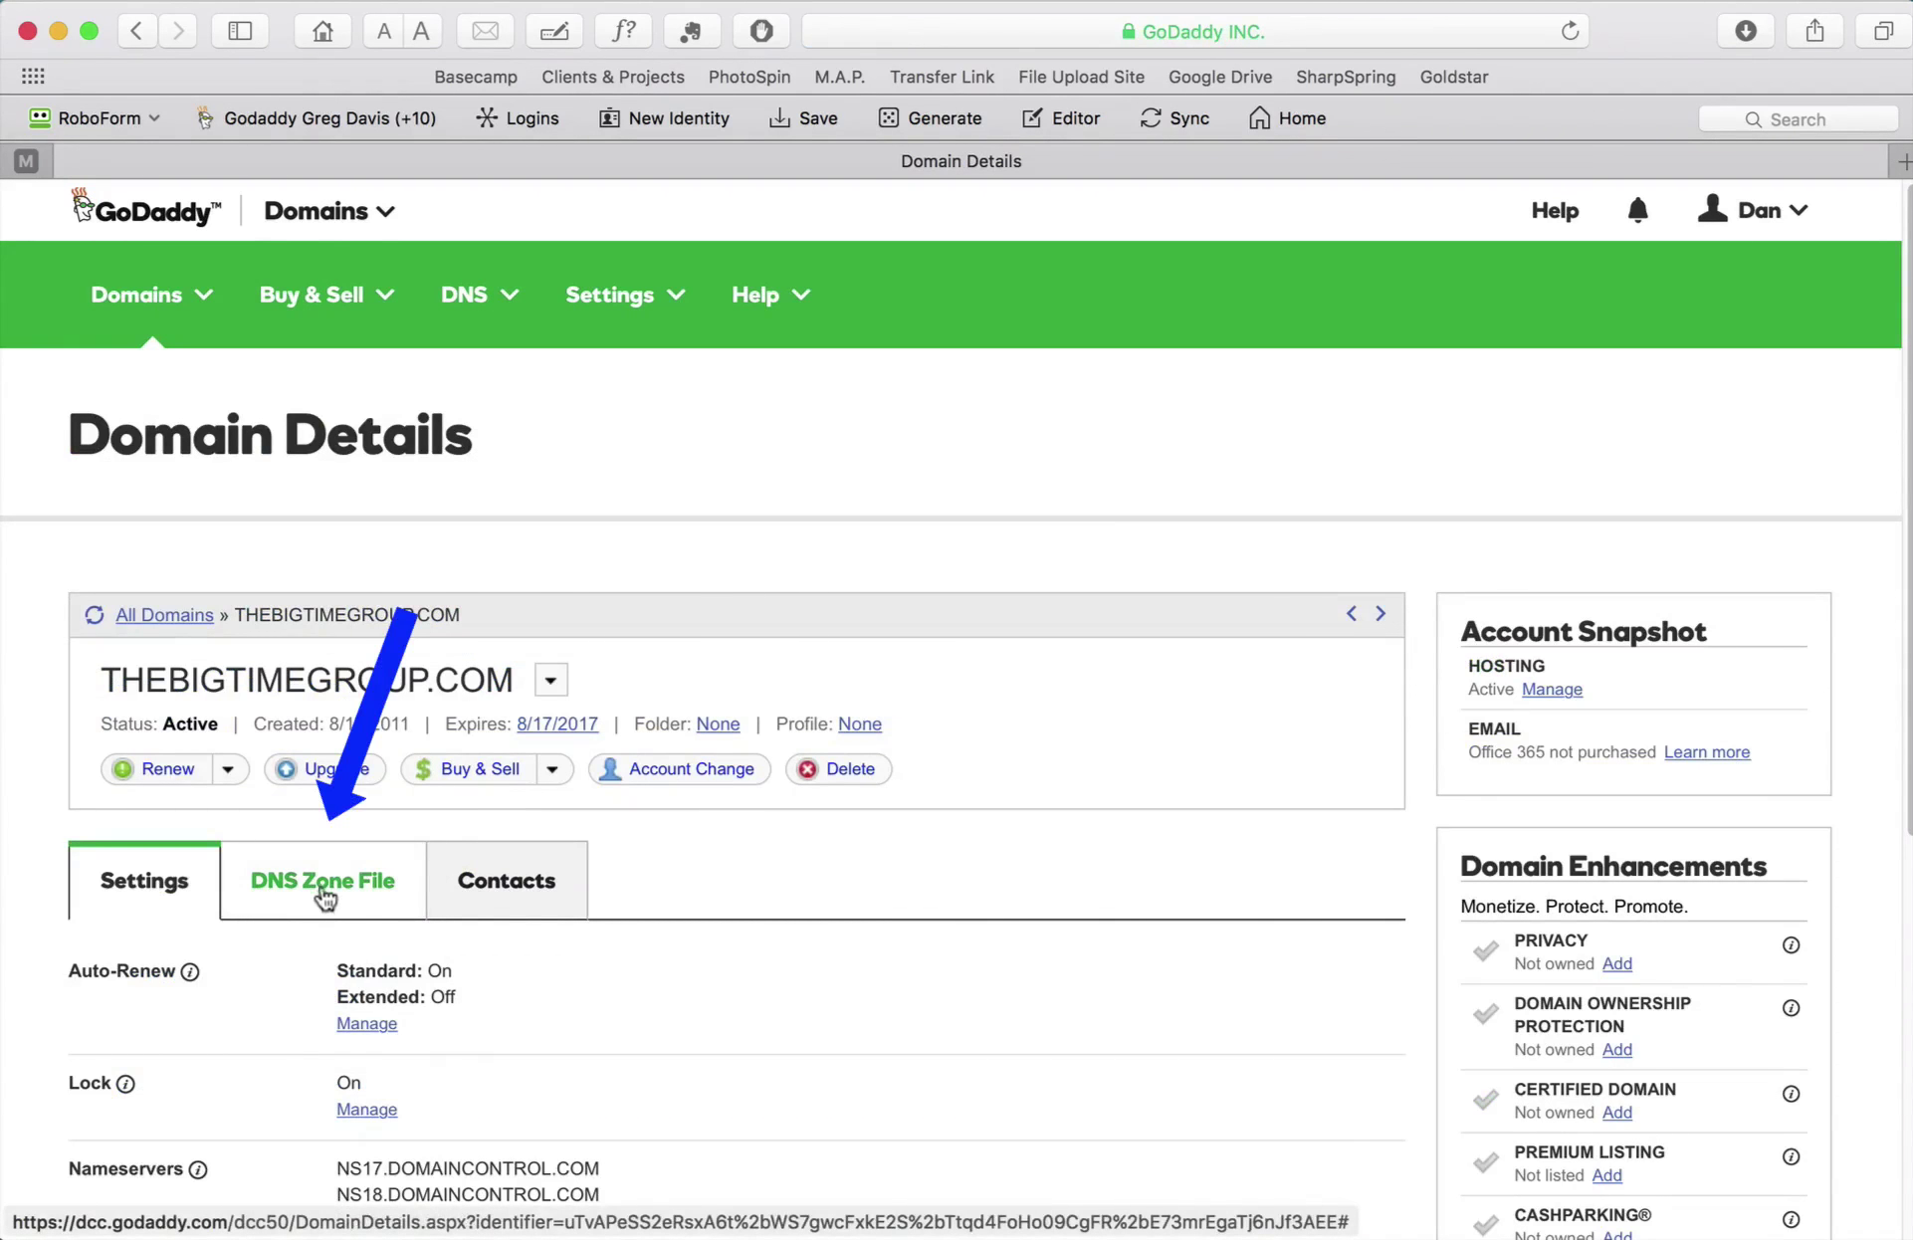
Start a new zone record of type CNAME (Alias) in the domain's DNS zone file.
left_click(324, 891)
scroll(861, 781, "down", 10)
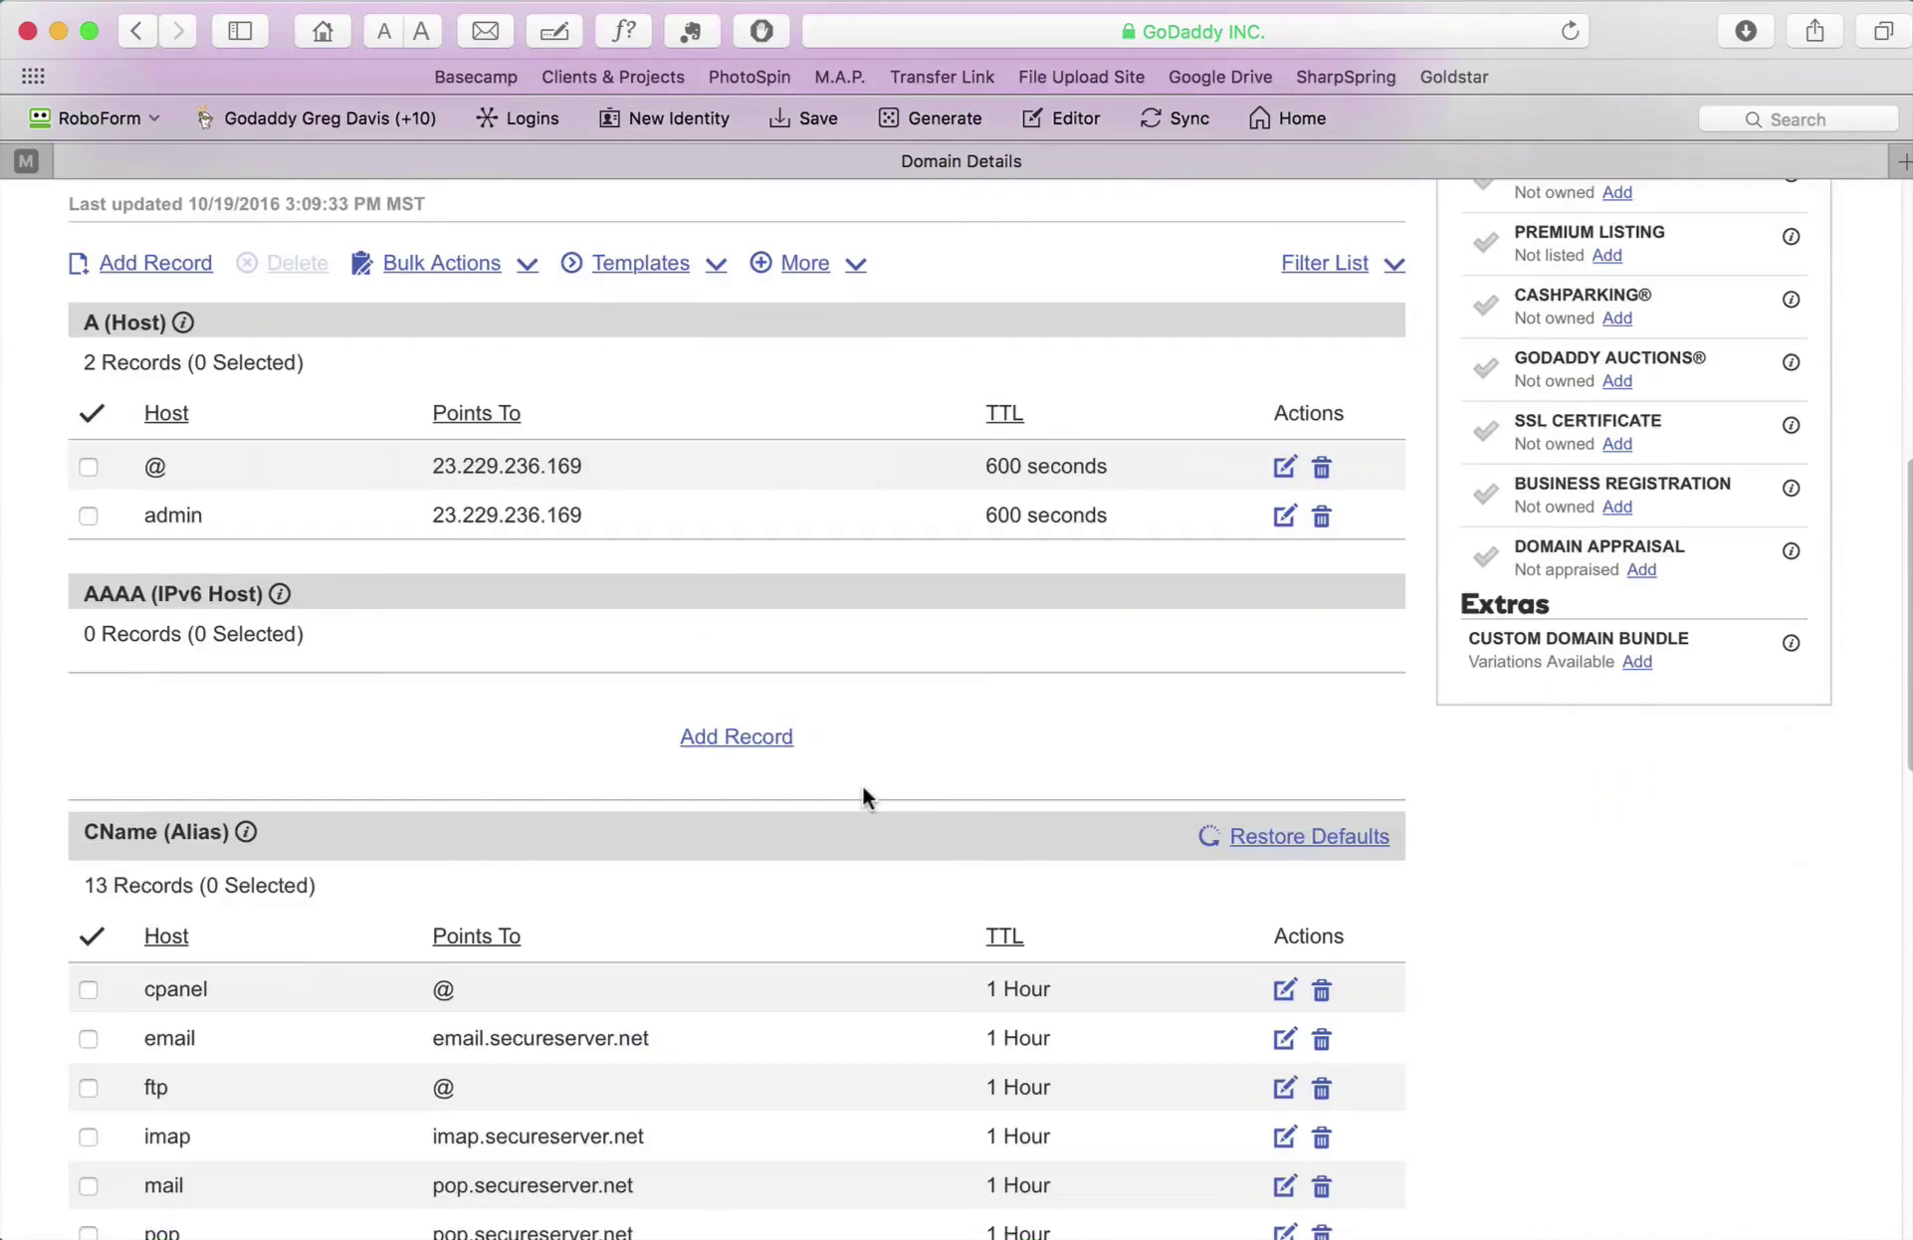
scroll(861, 782, "up", 3)
scroll(766, 421, "down", 6)
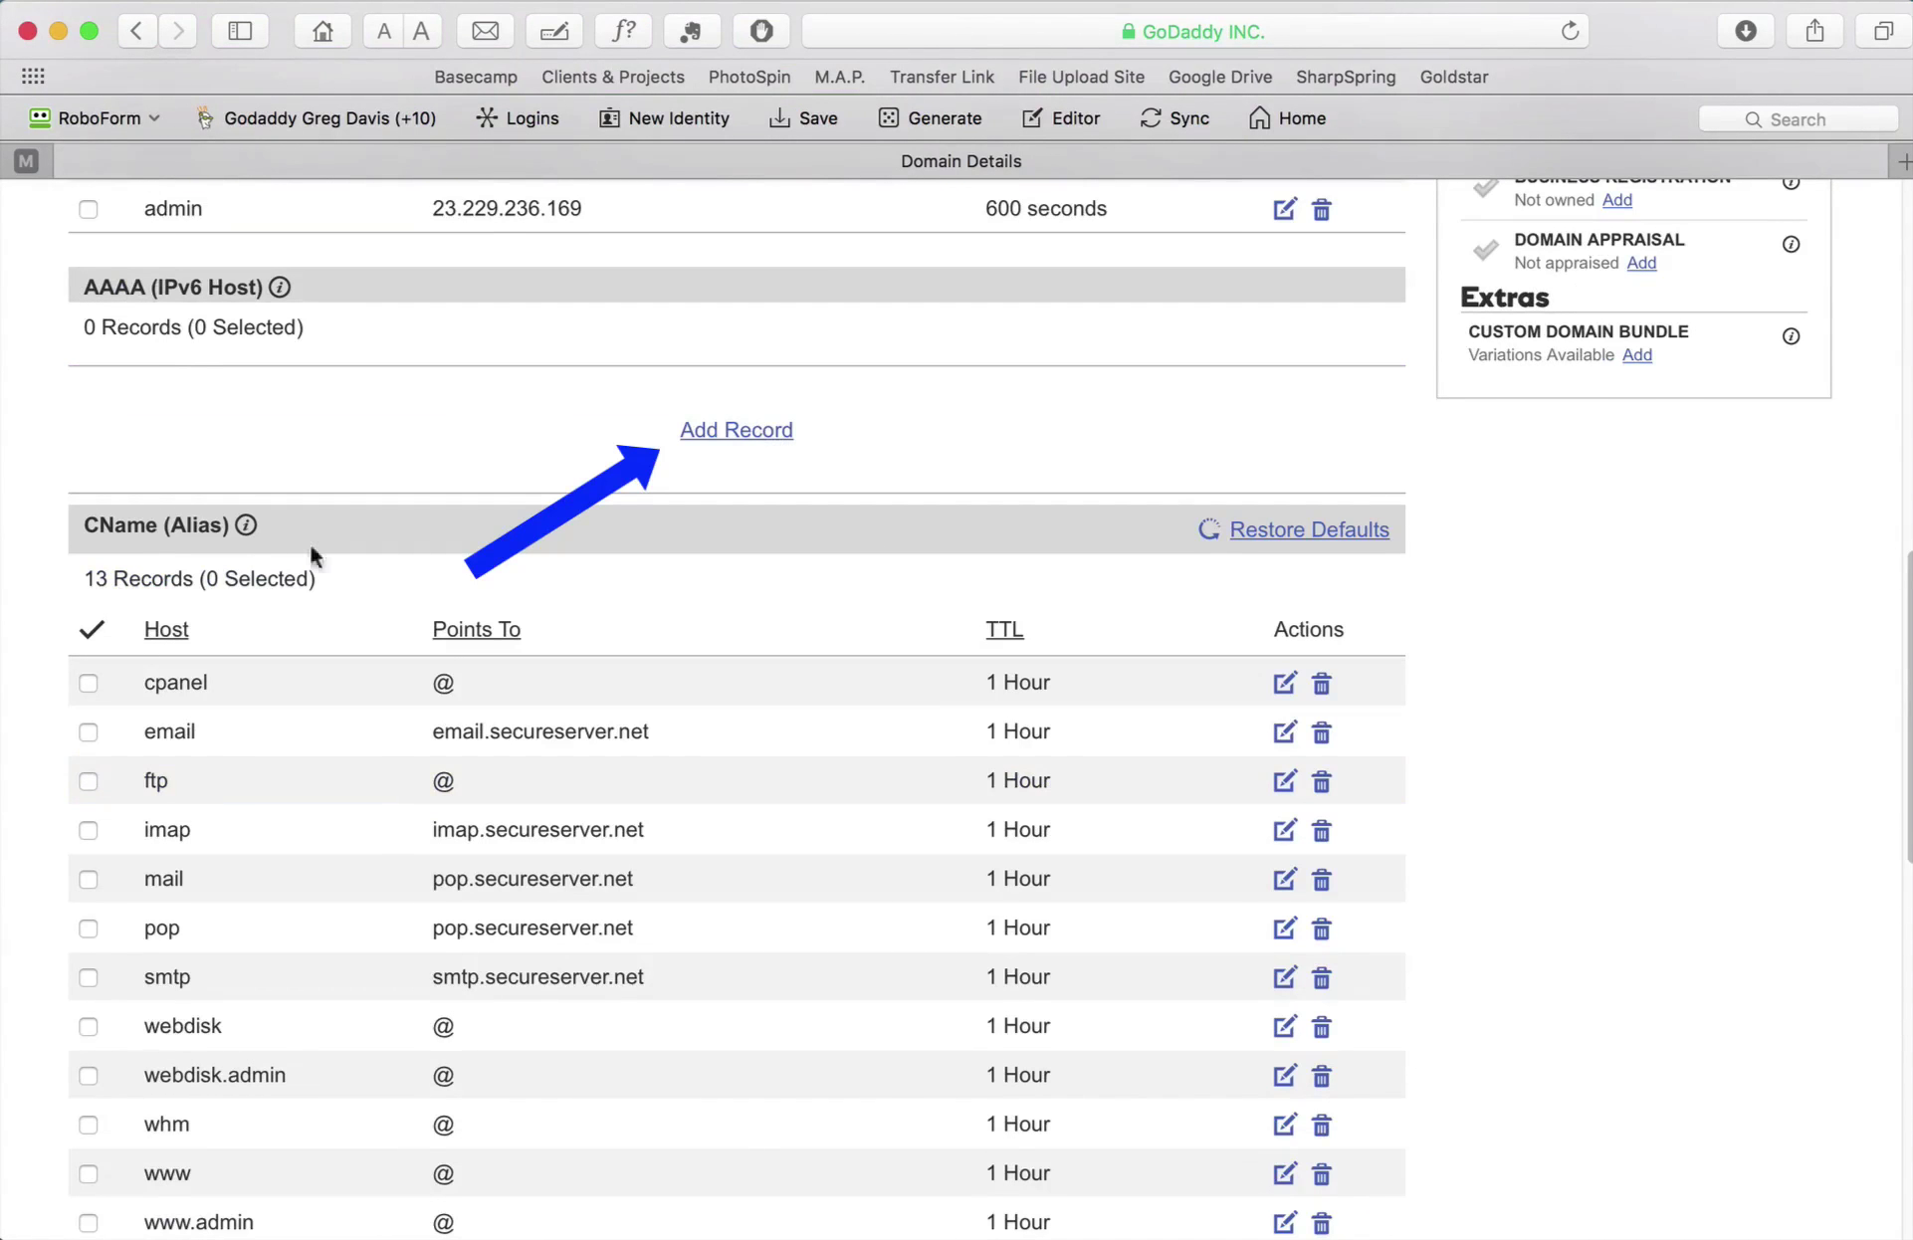
left_click(725, 440)
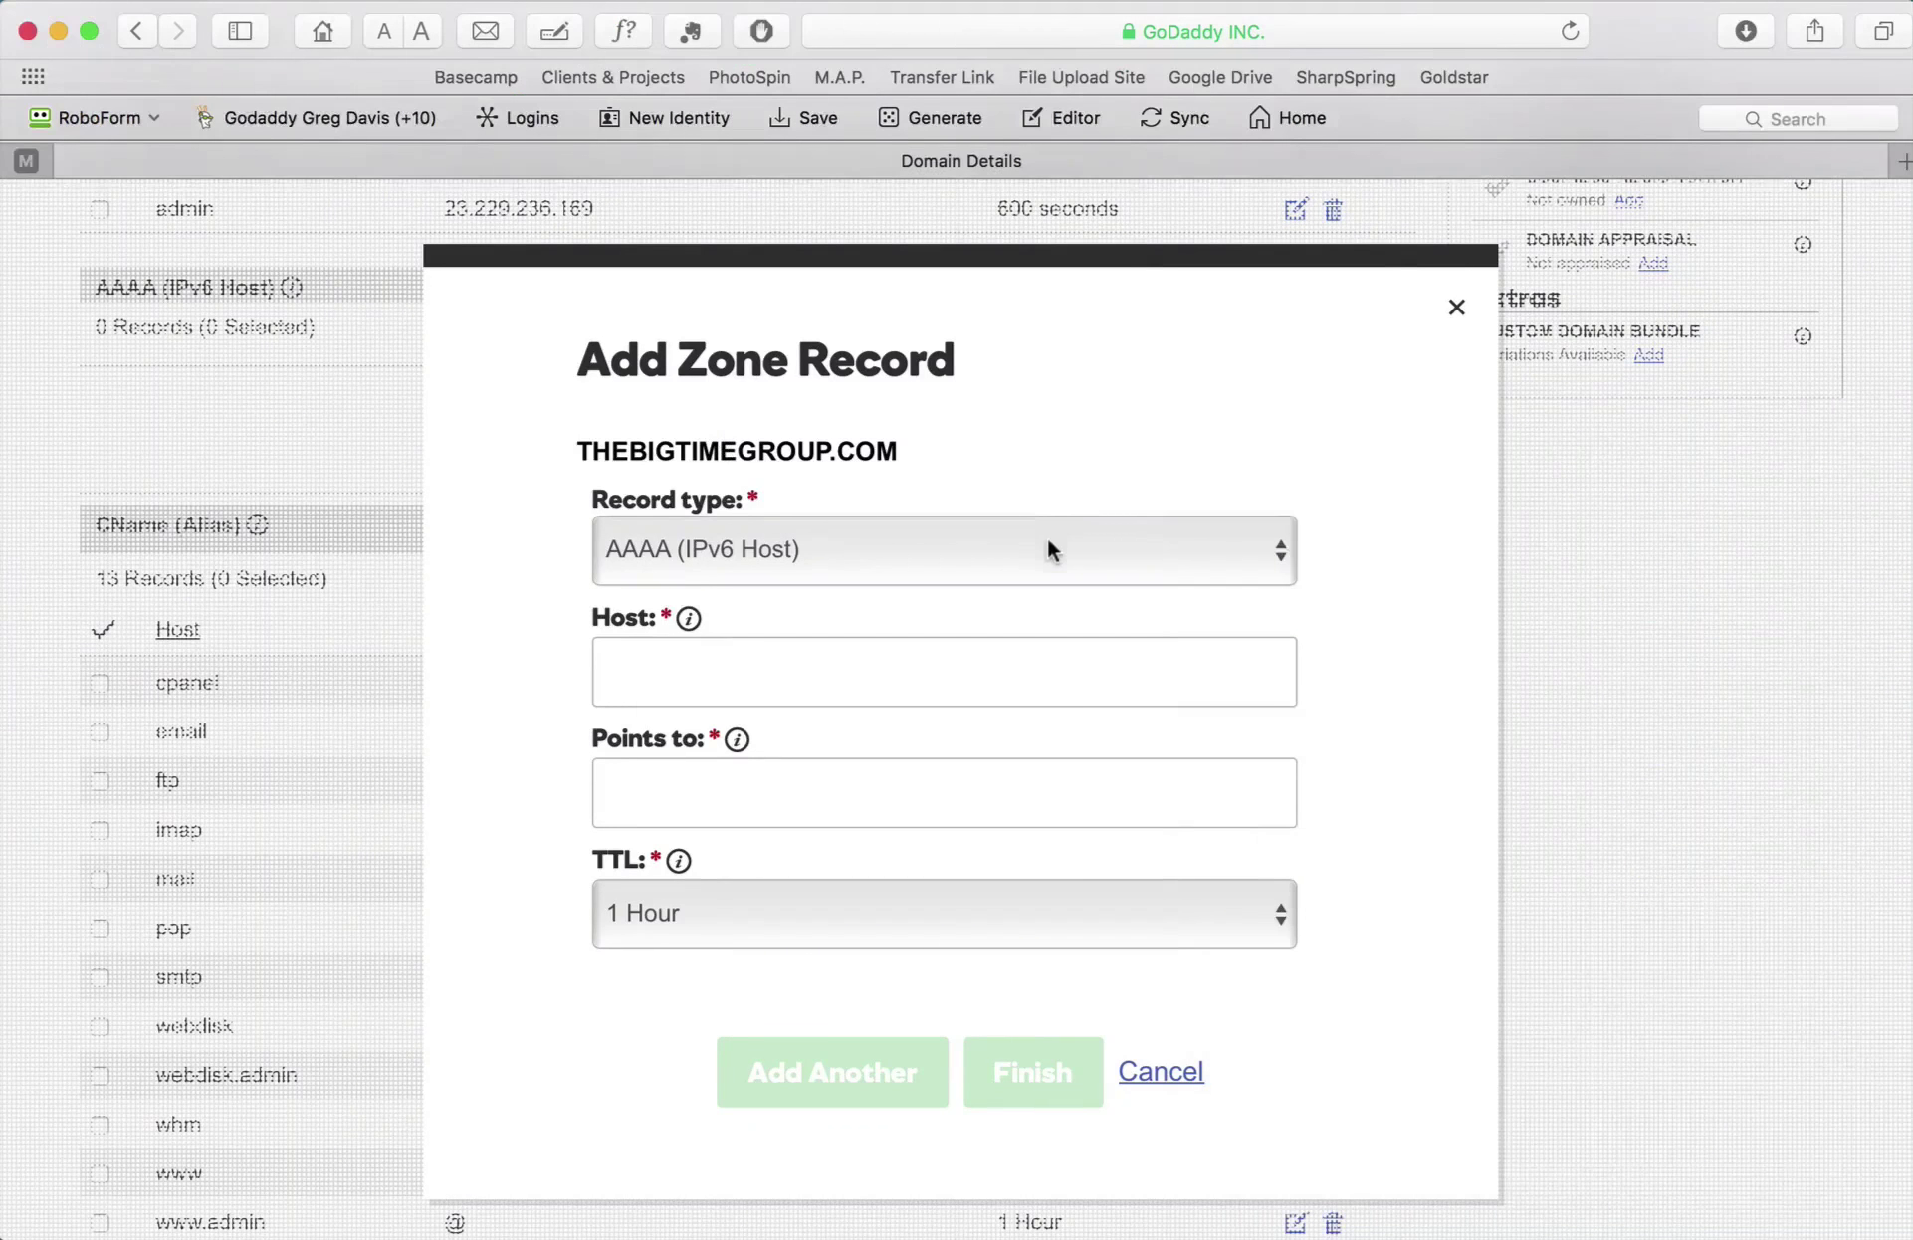
left_click(1047, 545)
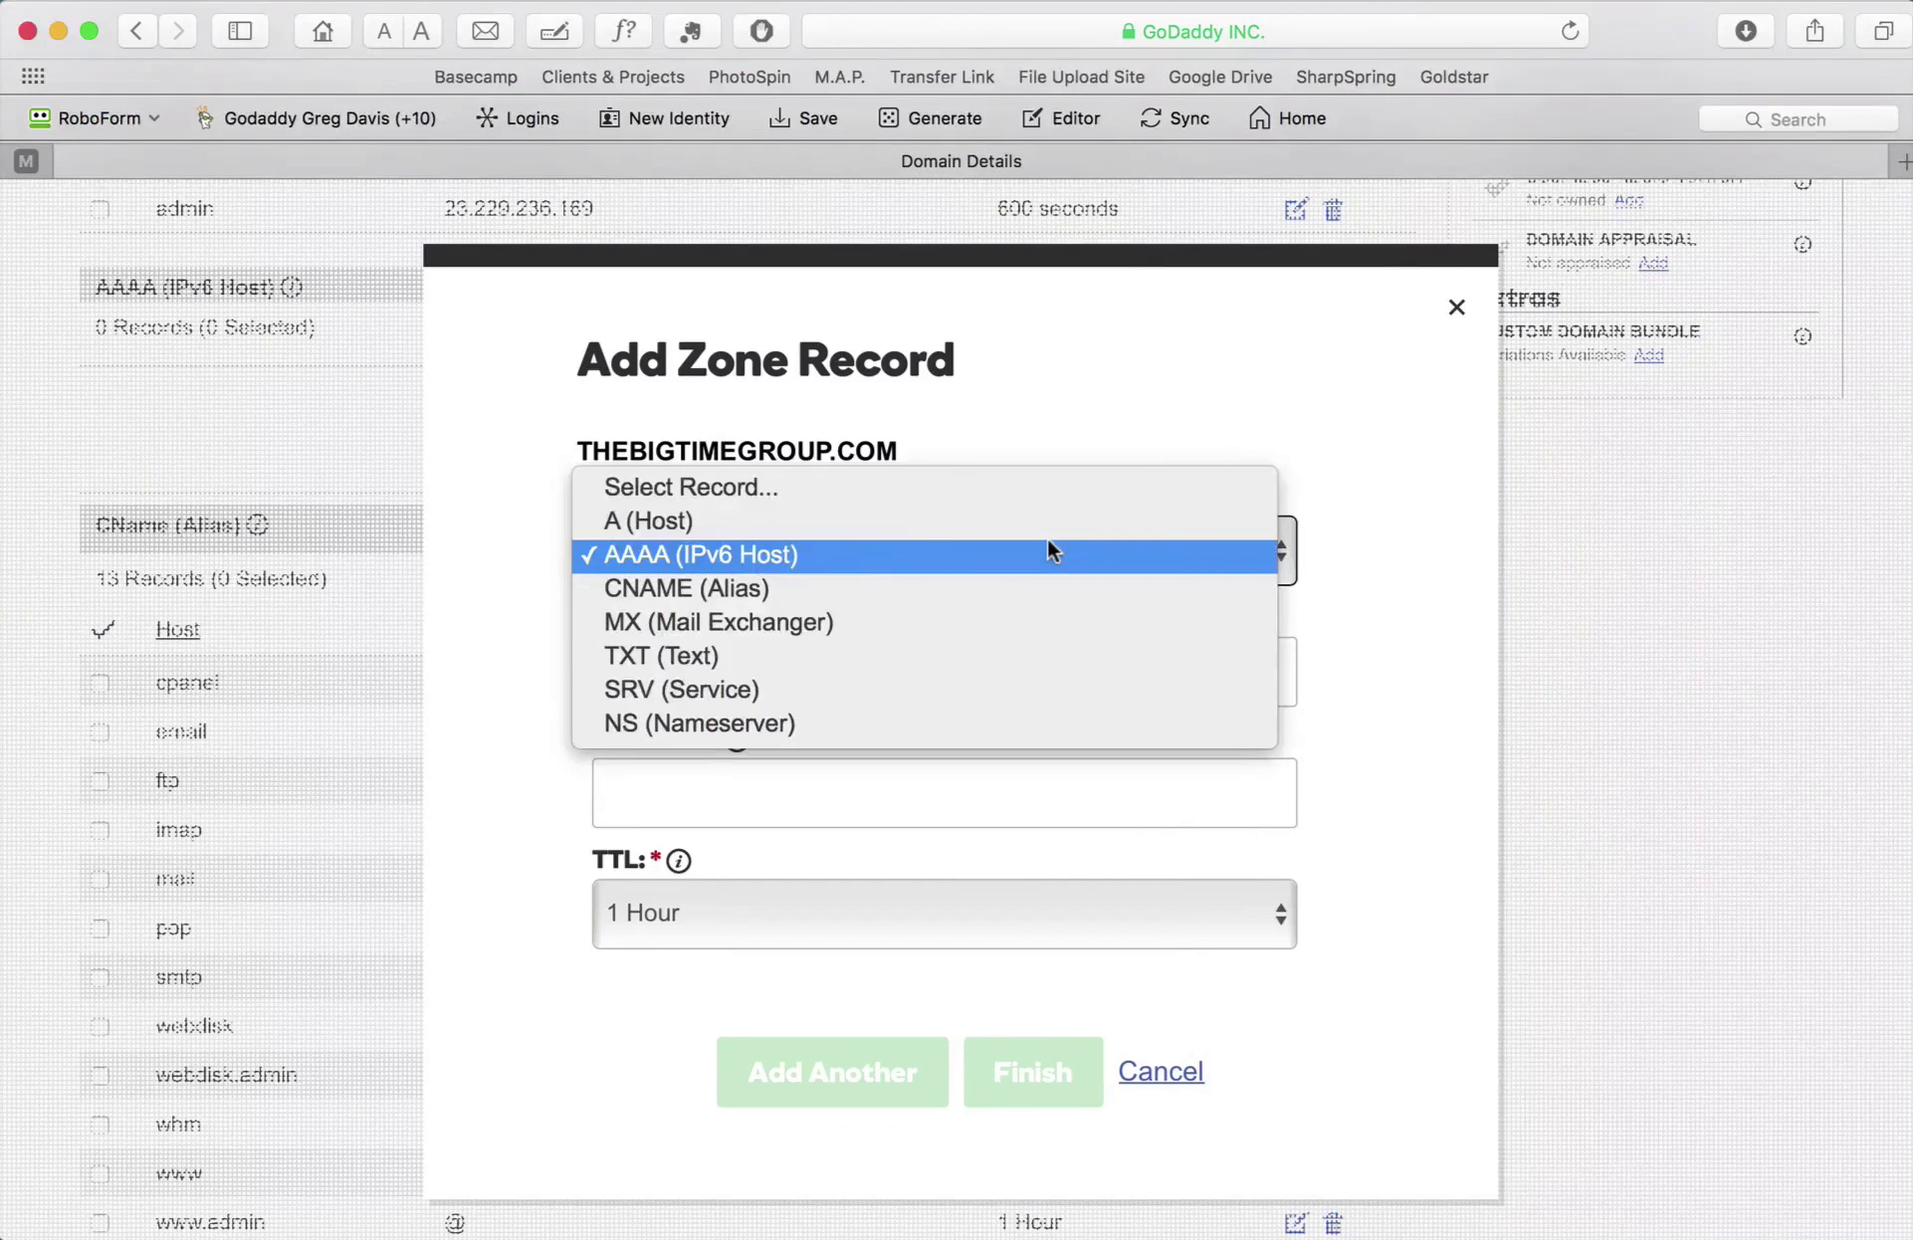
left_click(1045, 587)
Copy em.thebigtimegroup.com from the text document and enter it as the record's host.
key("super+Tab")
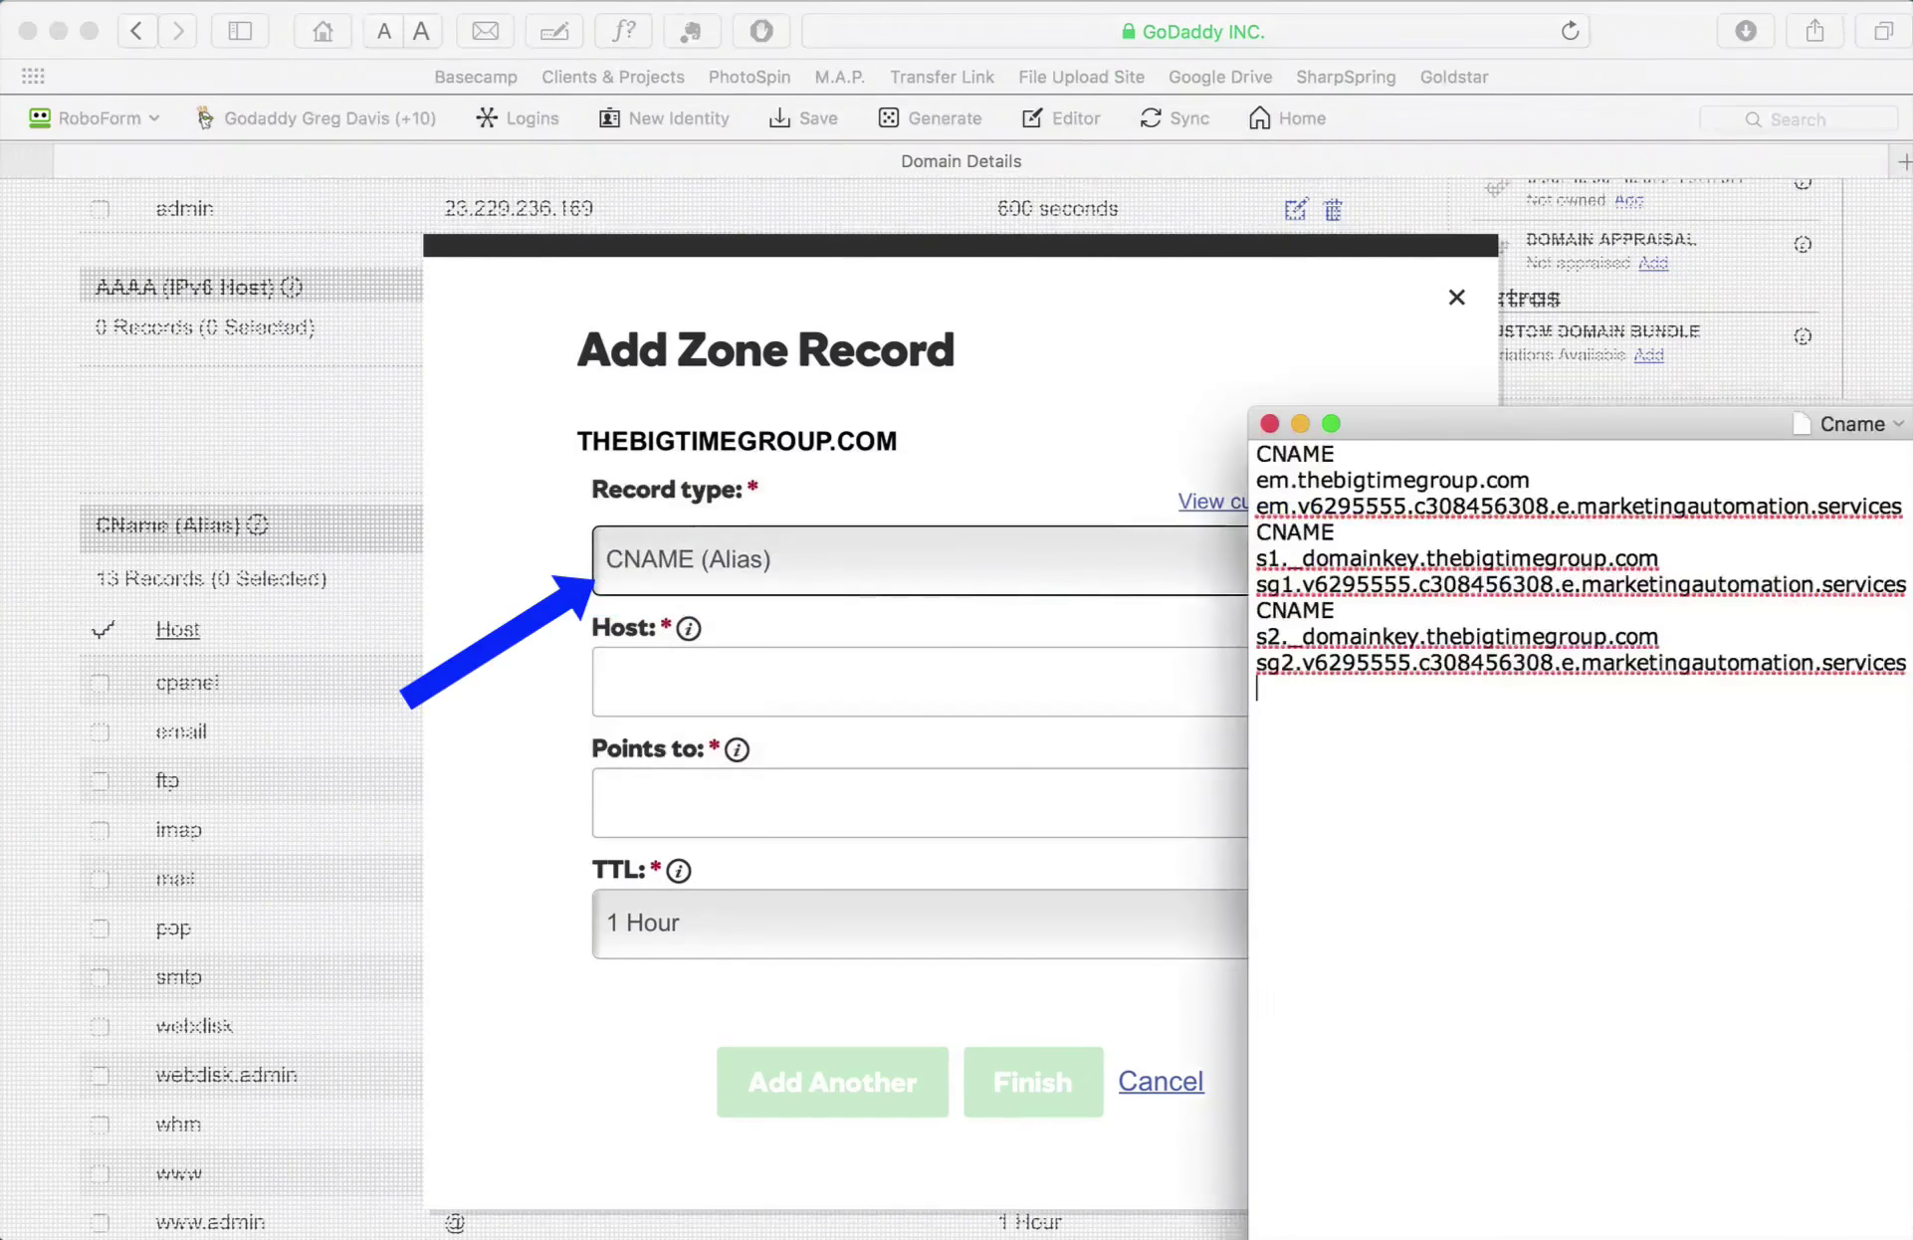
left_click_drag(1531, 482, 1232, 484)
key("super+c")
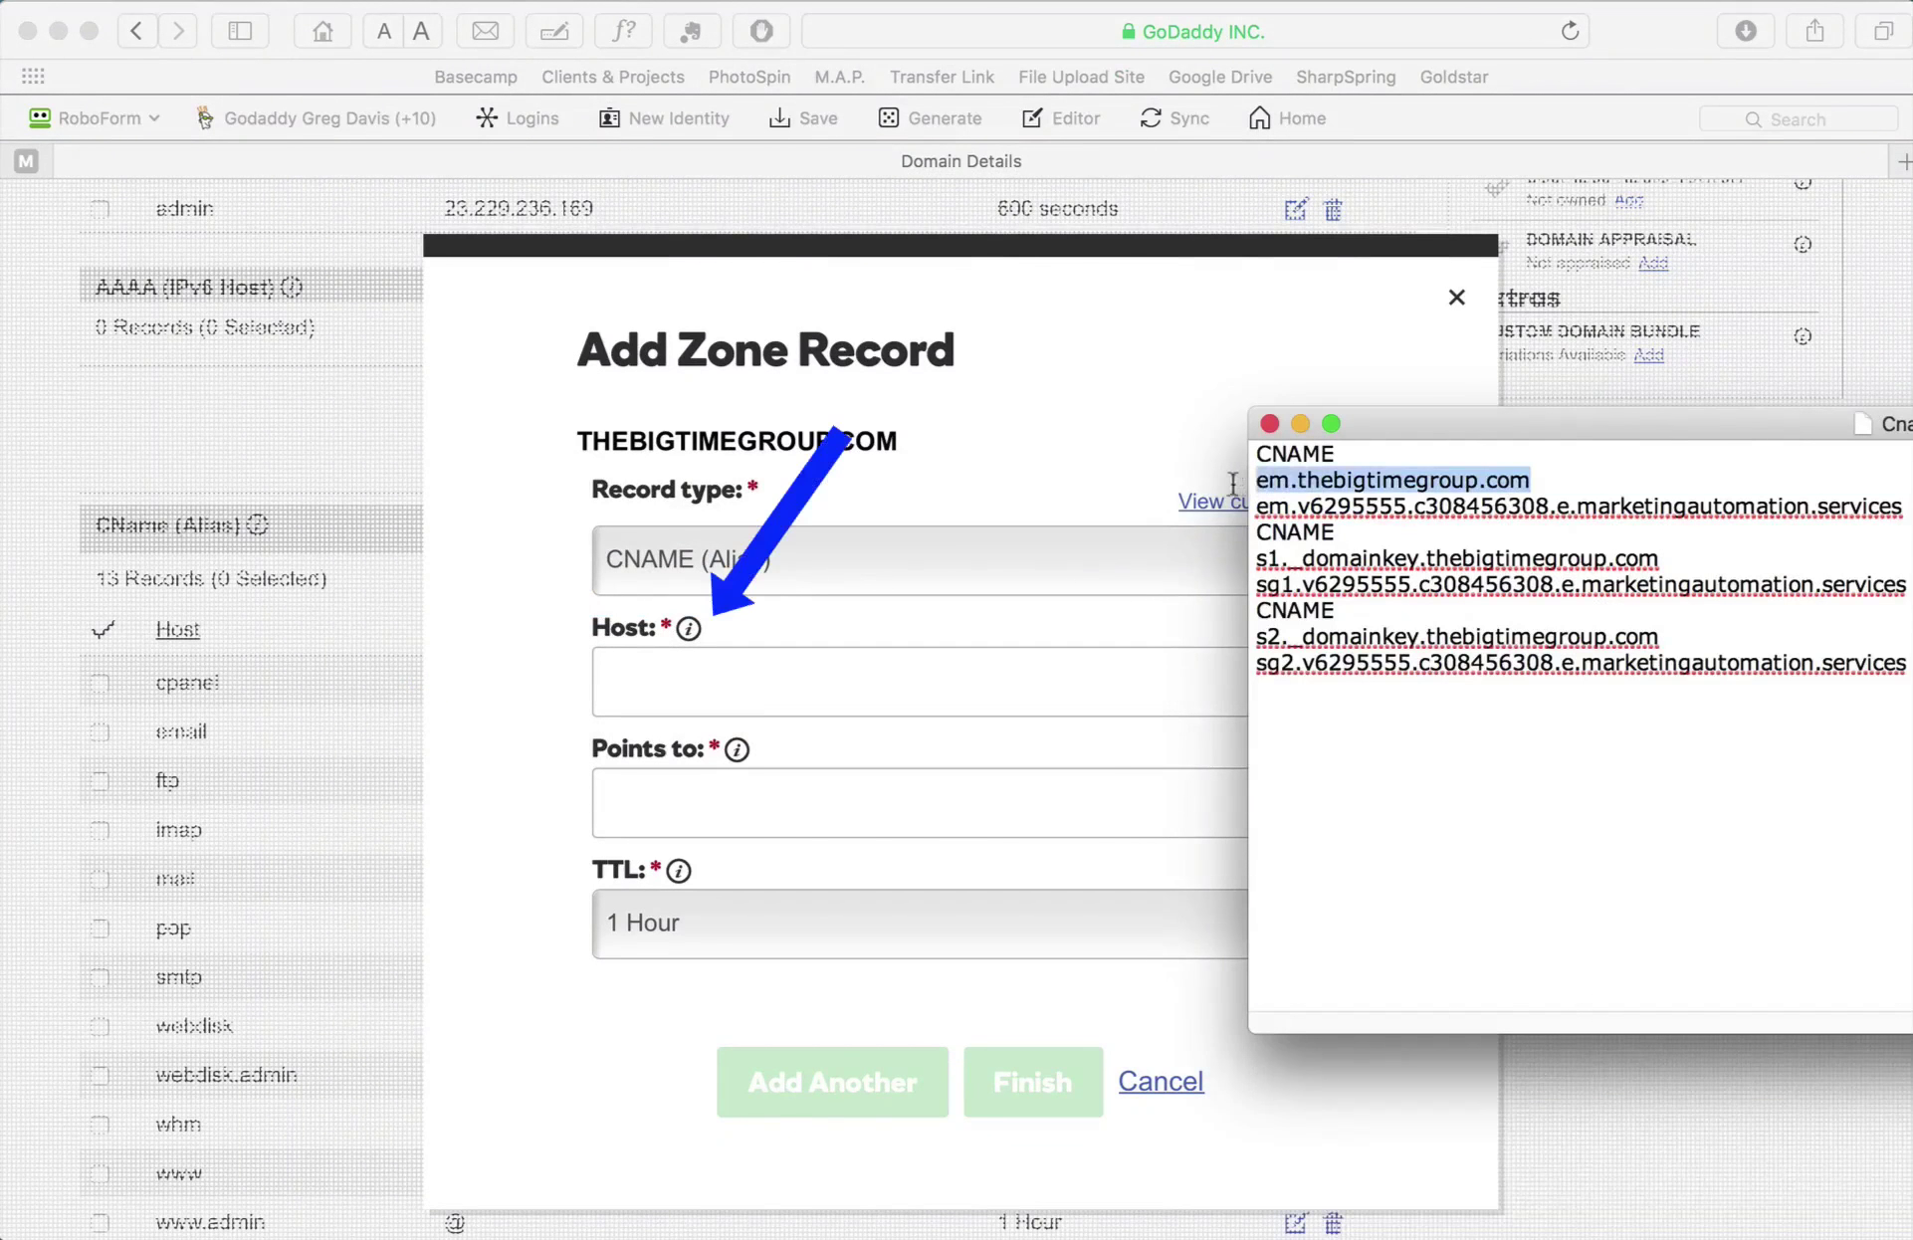
key("super+Tab")
left_click(762, 673)
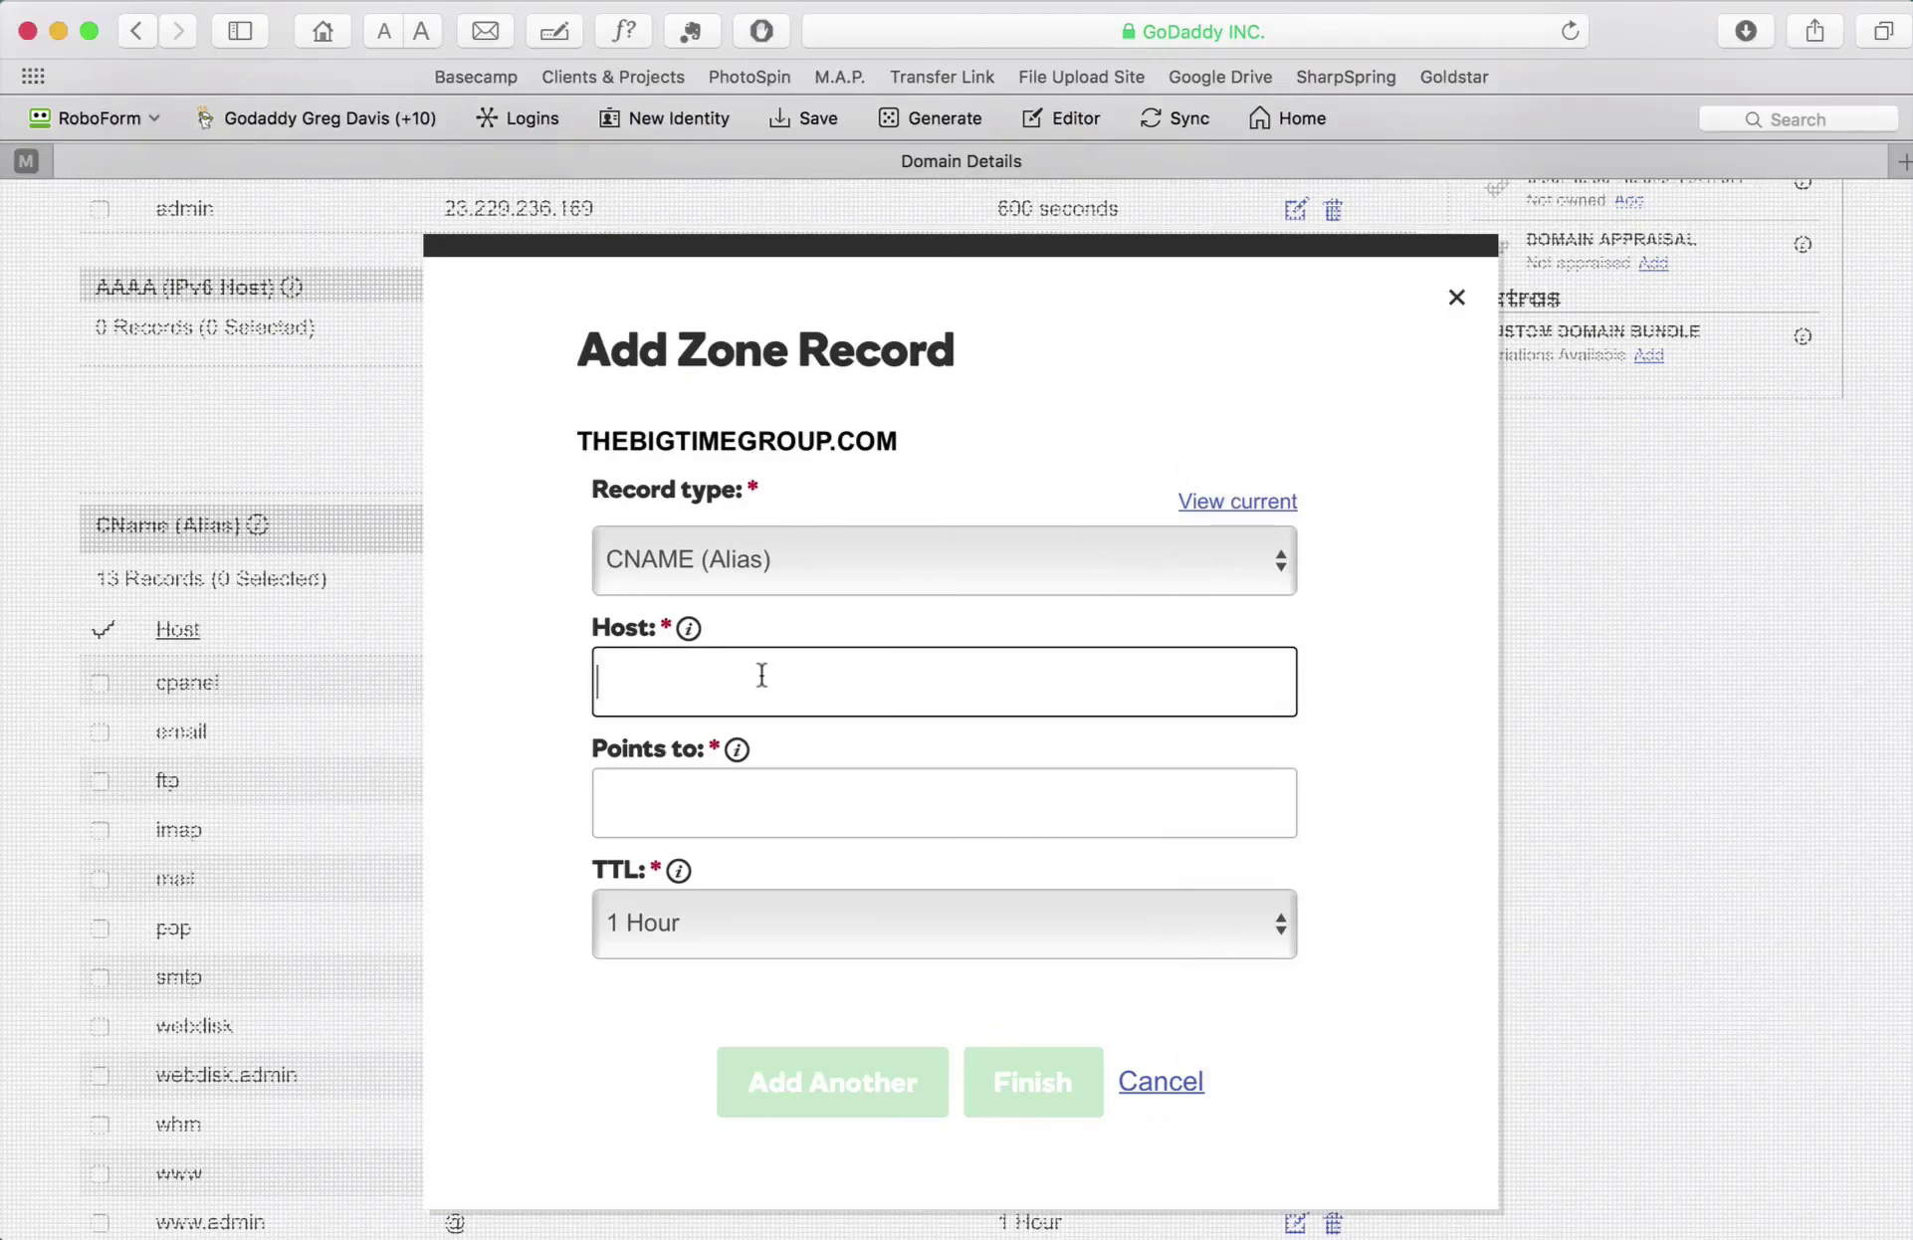
key("super+v")
Copy em.v6295555.c308456308.e.marketingautomation.services from the text document and enter it as the record's points-to value.
key("super+Tab")
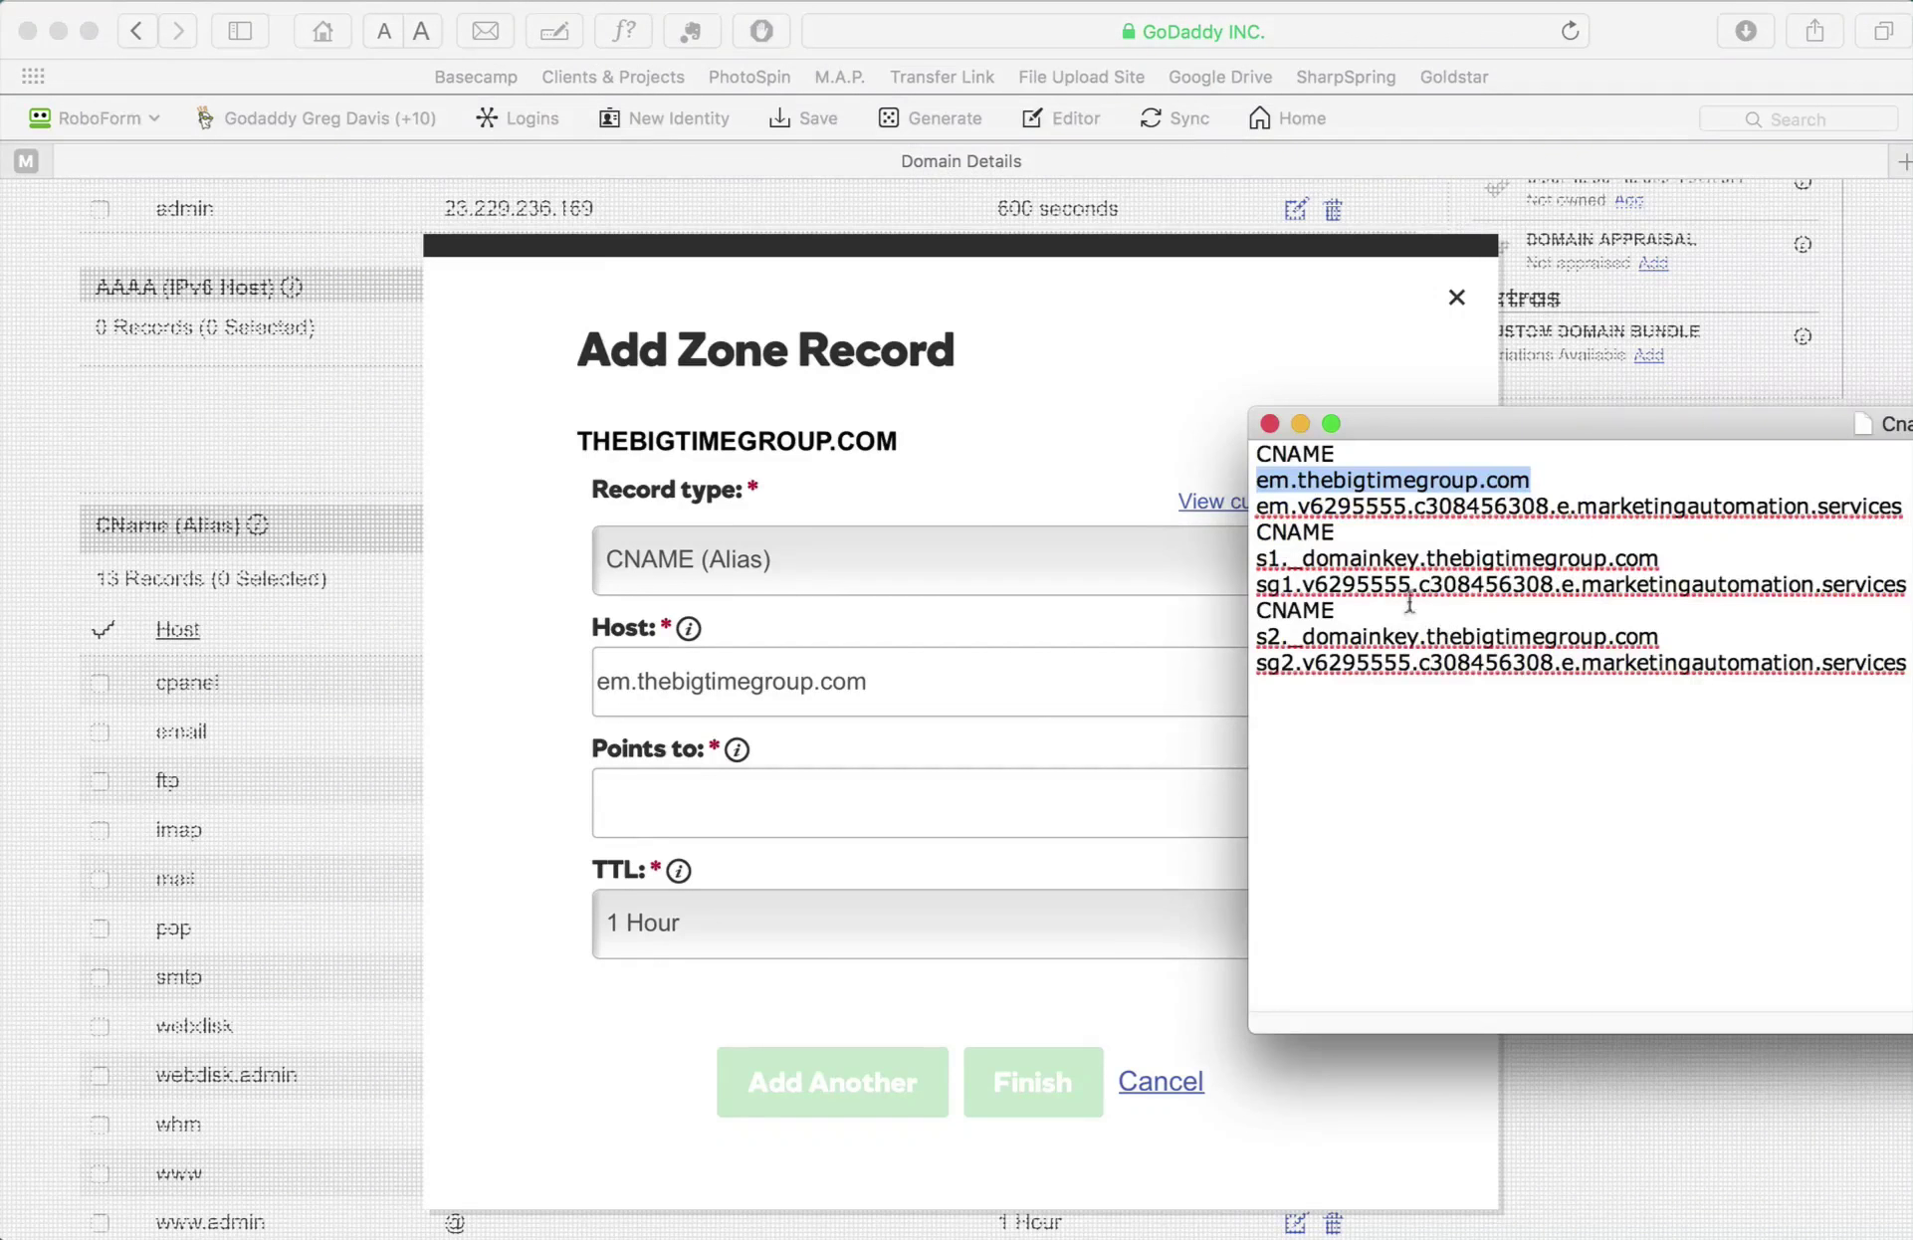
left_click_drag(1257, 507, 1875, 518)
key("super+c")
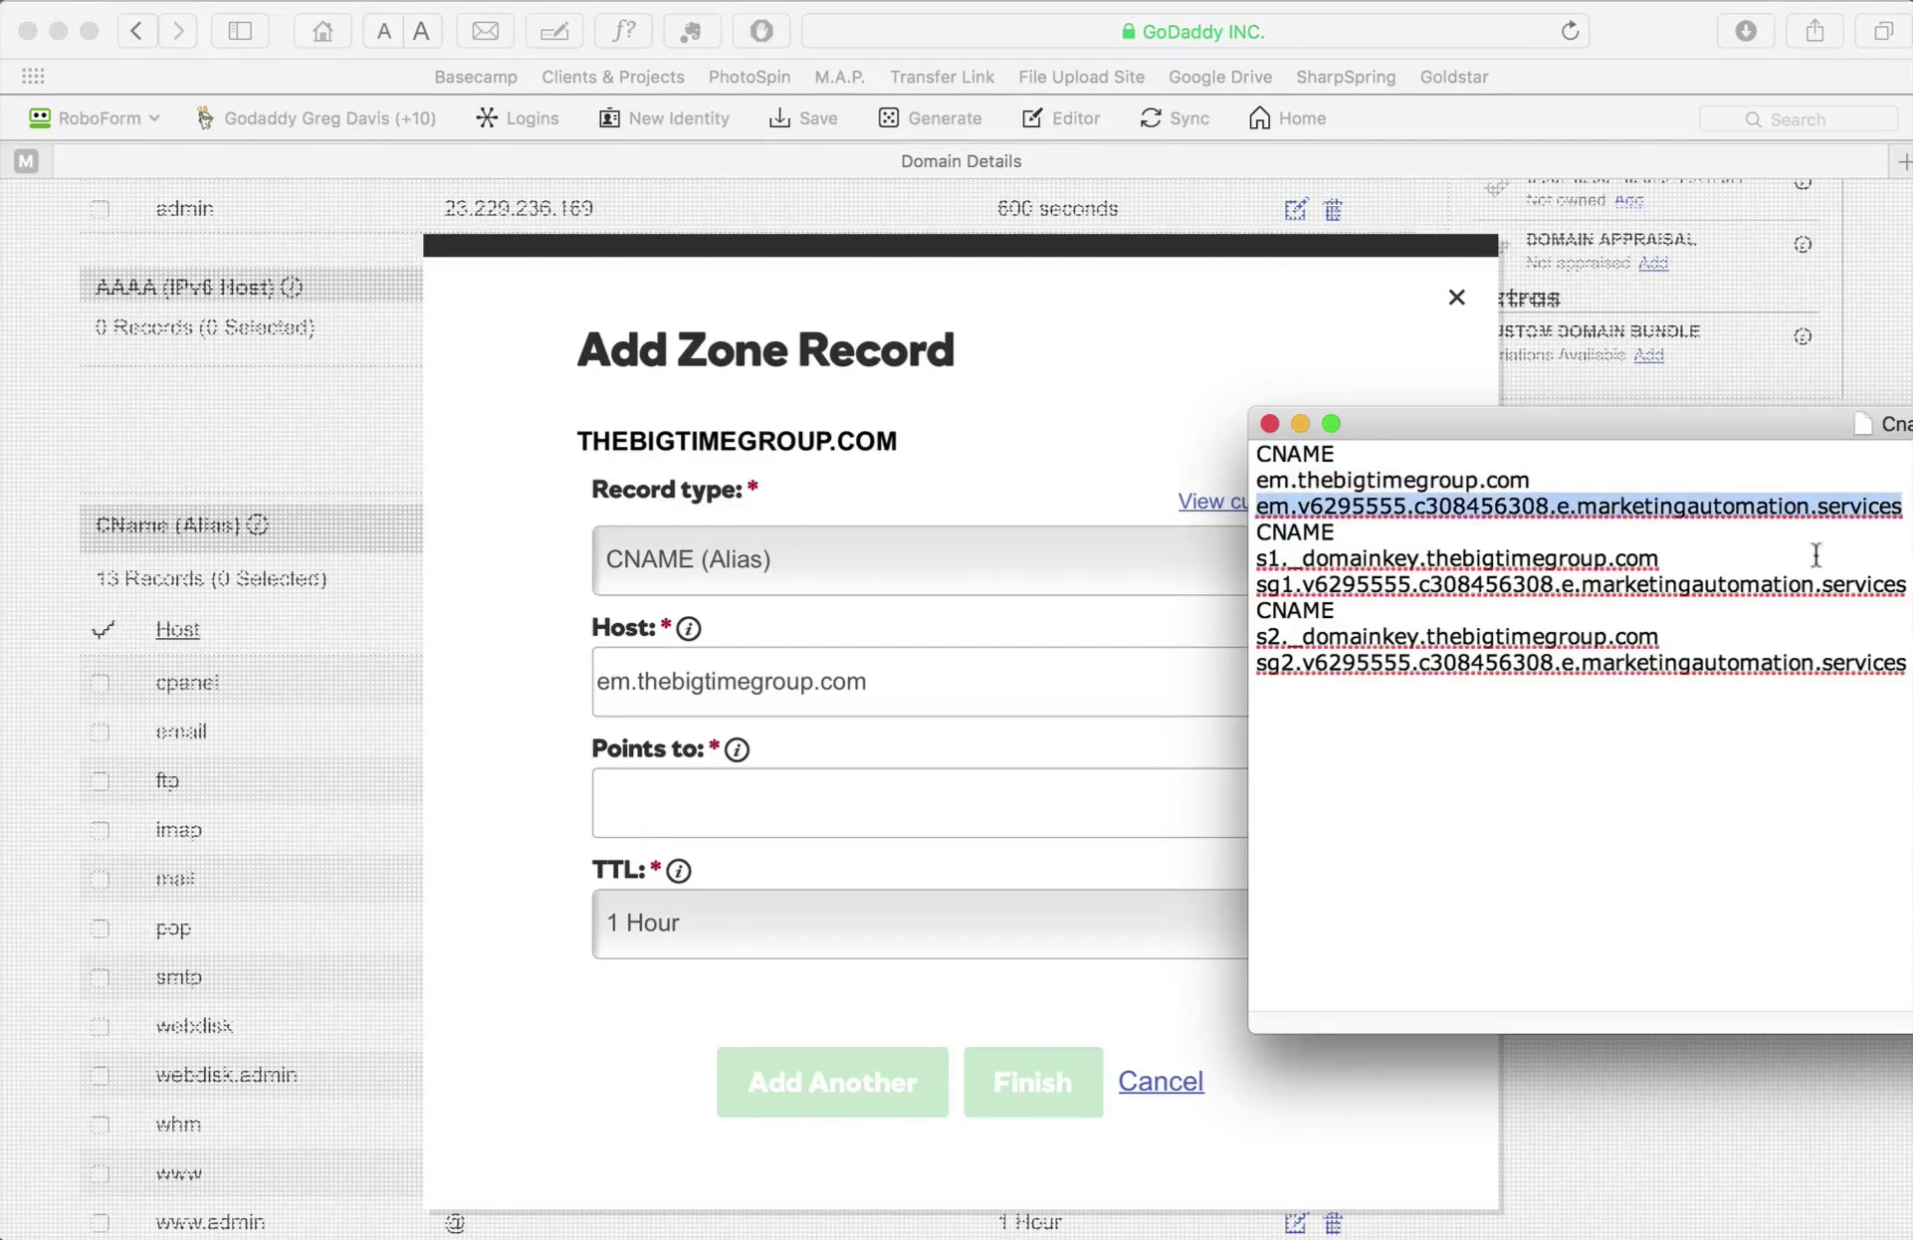
key("super+Tab")
left_click(722, 798)
key("super+v")
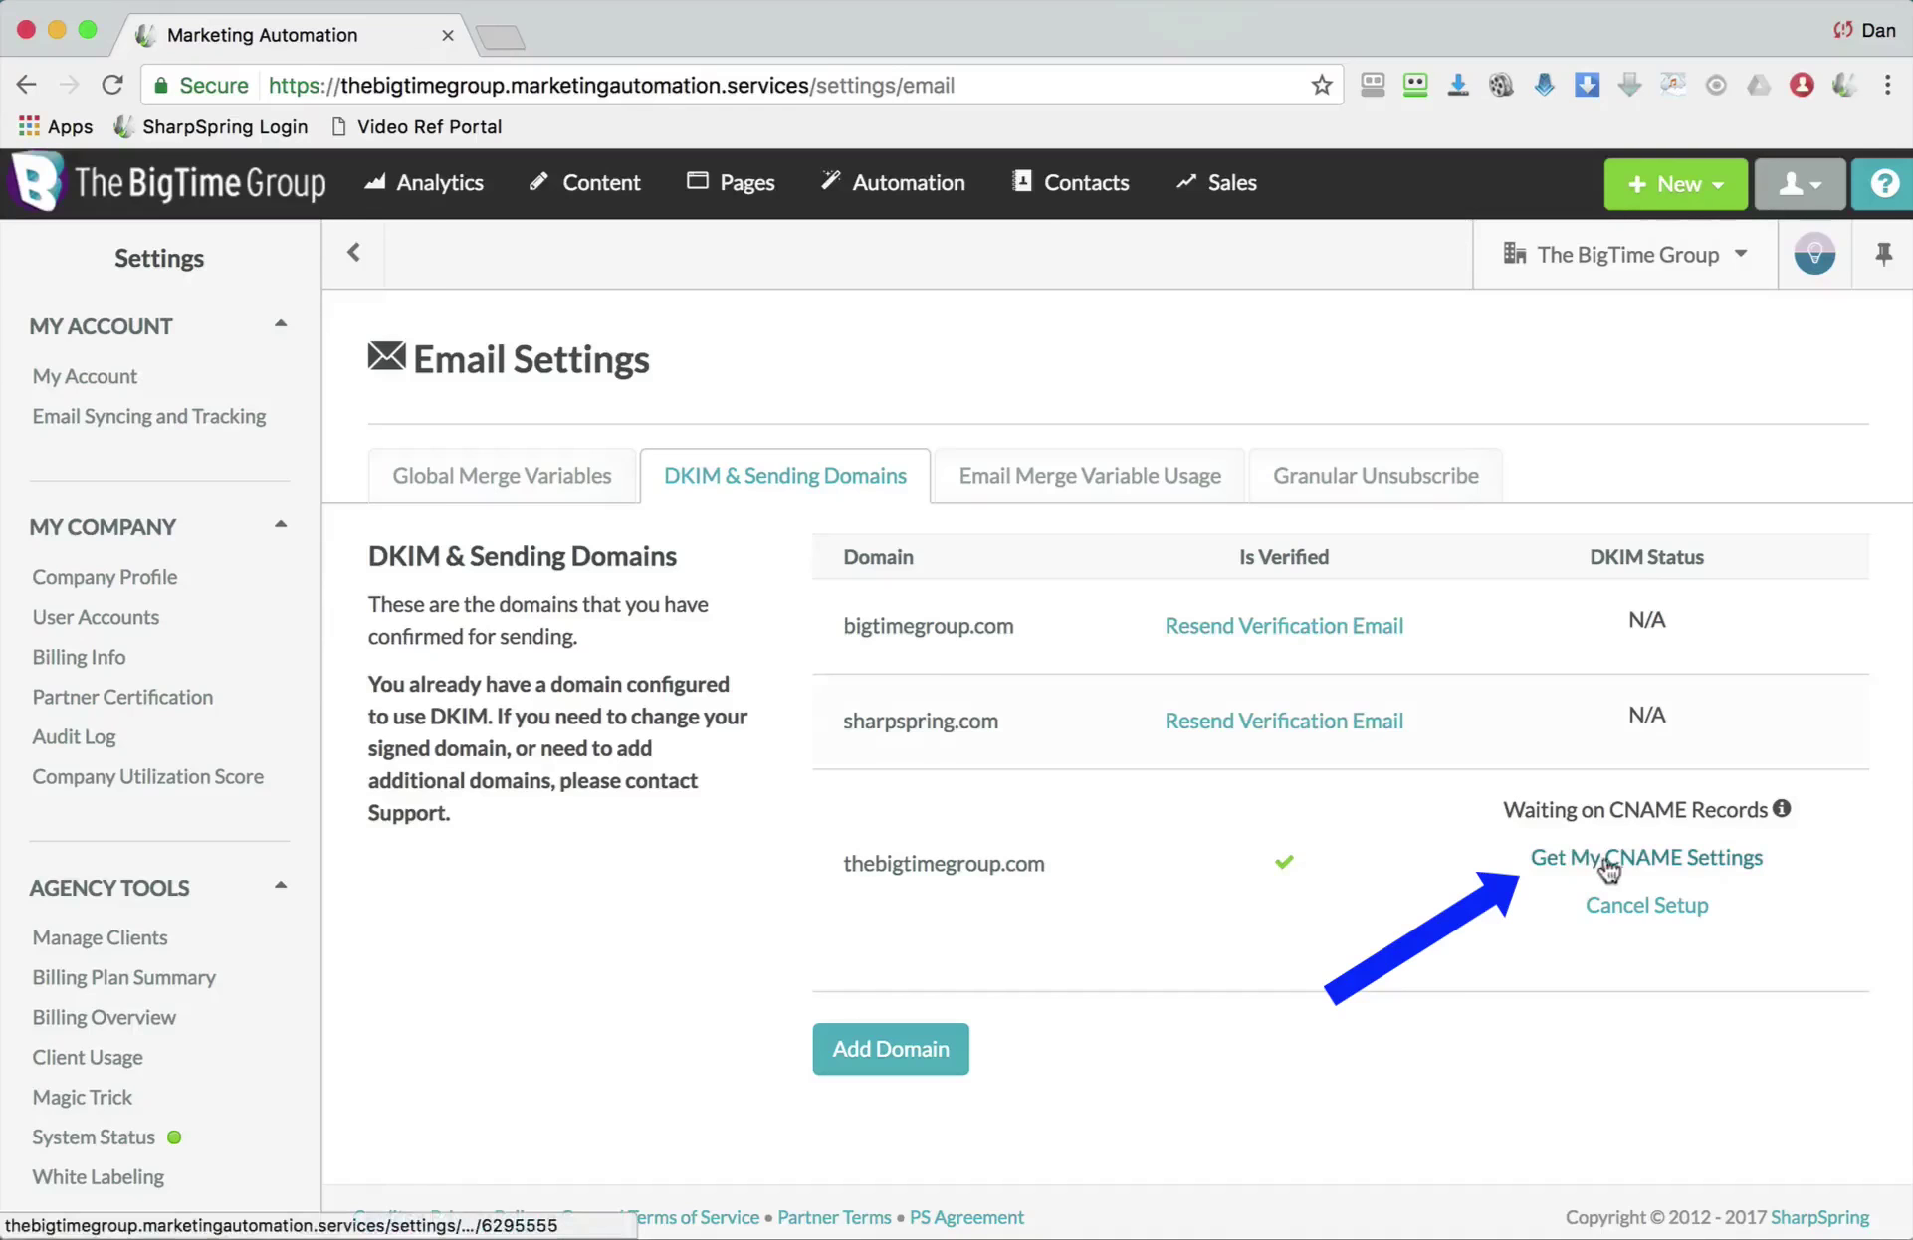
Back in SharpSpring, view the CNAME settings for thebigtimegroup.com again.
left_click(1611, 869)
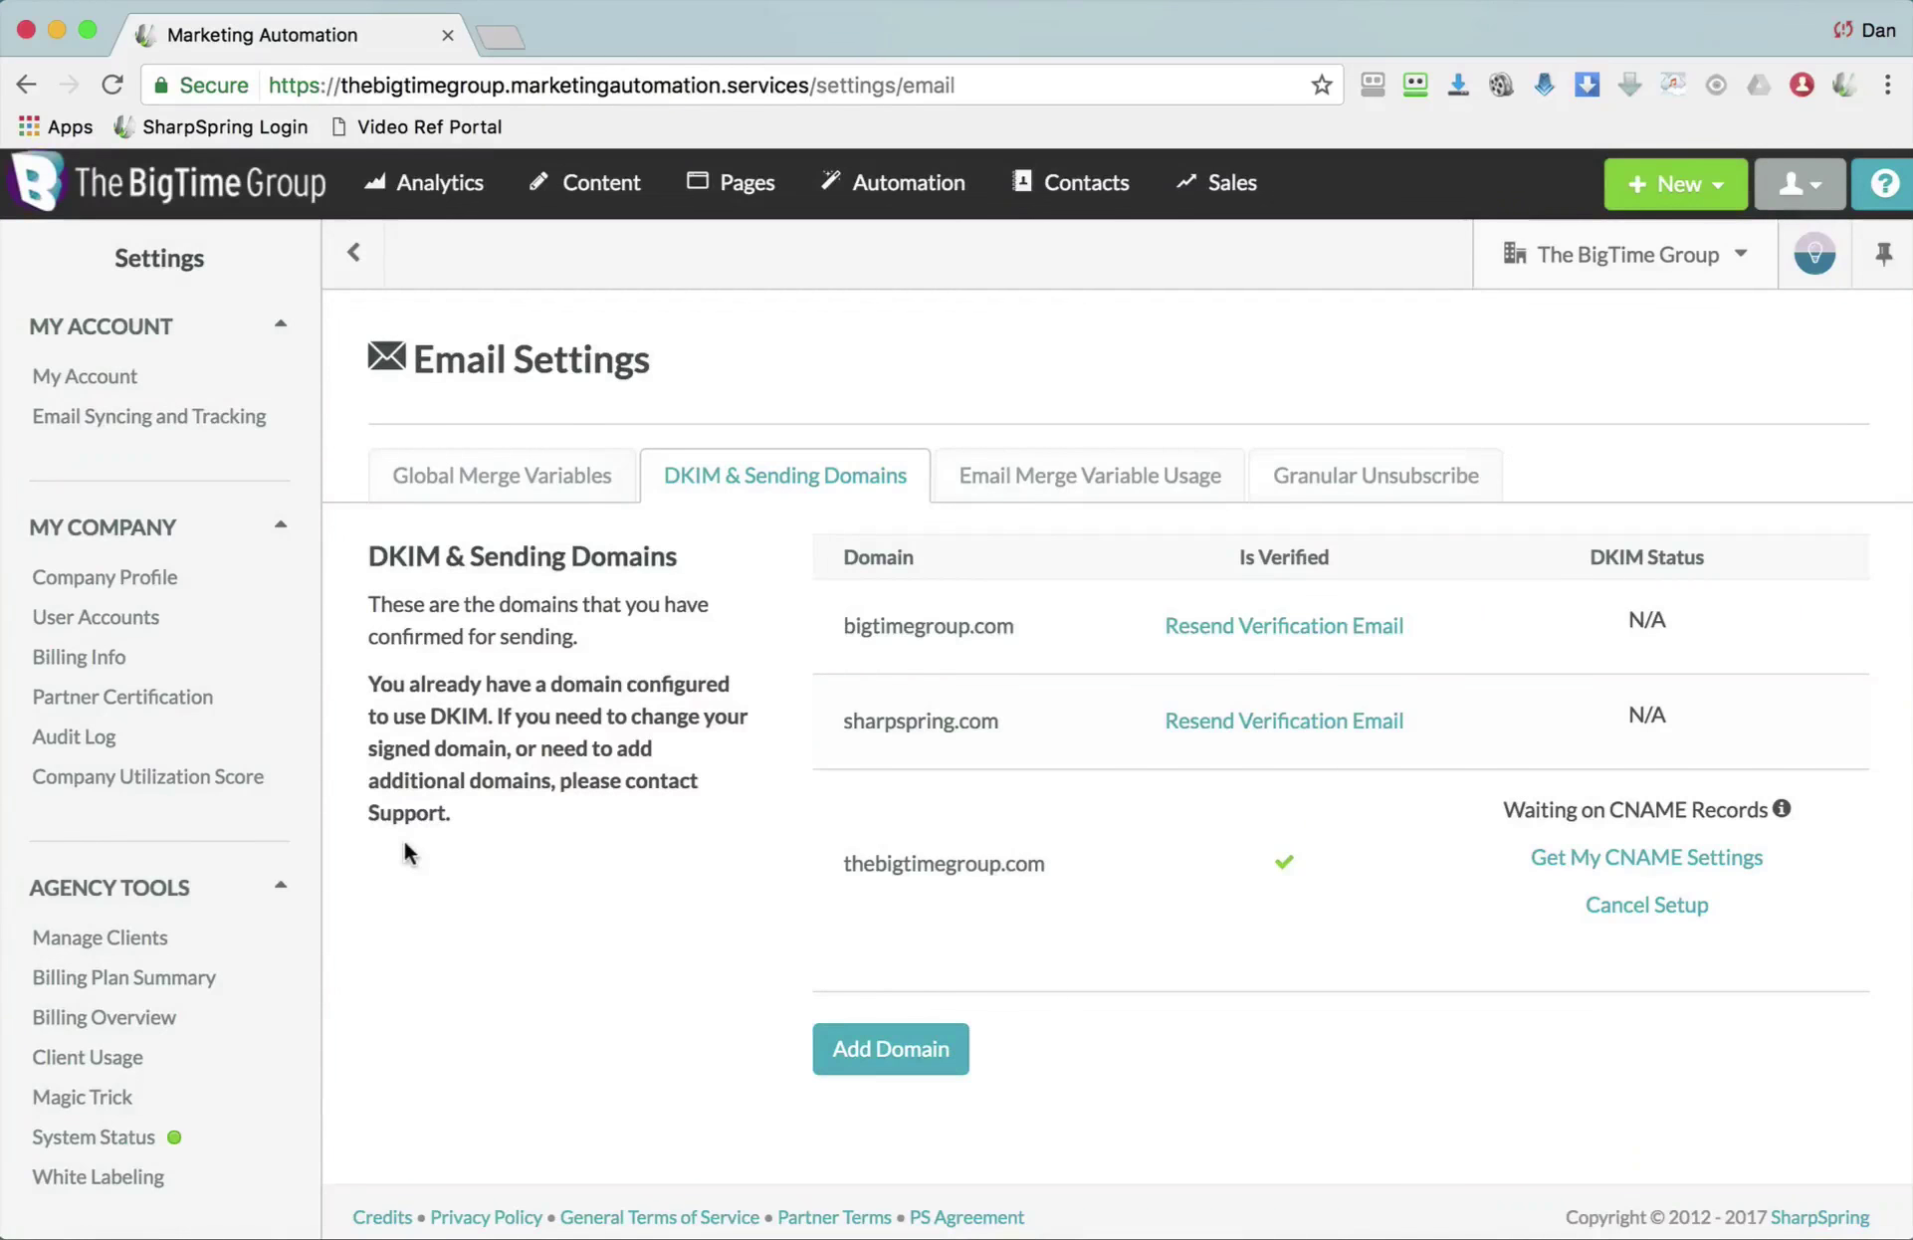
Open the member list of the automation list WRN List 12-19-16.
left_click(876, 182)
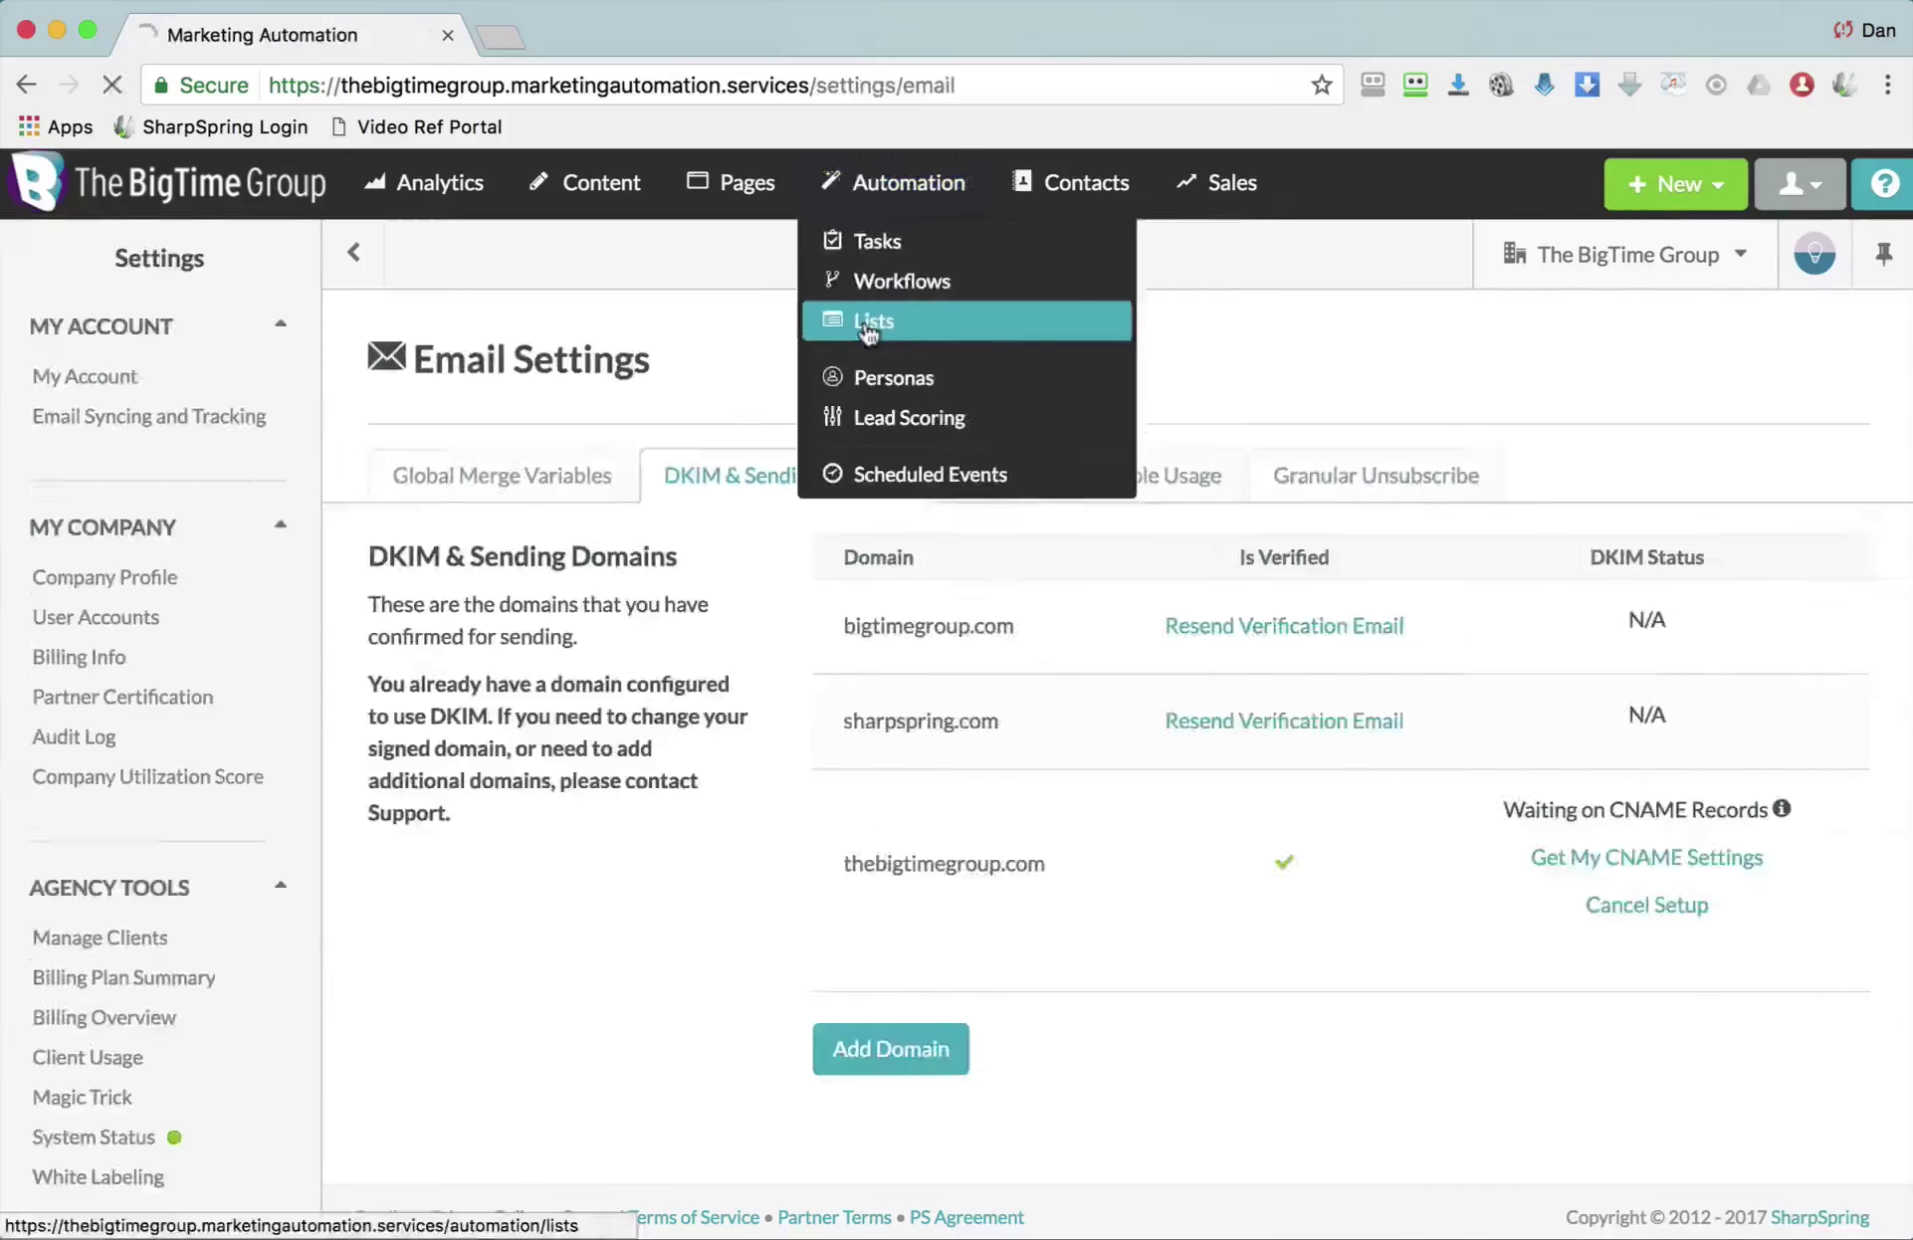
left_click(757, 430)
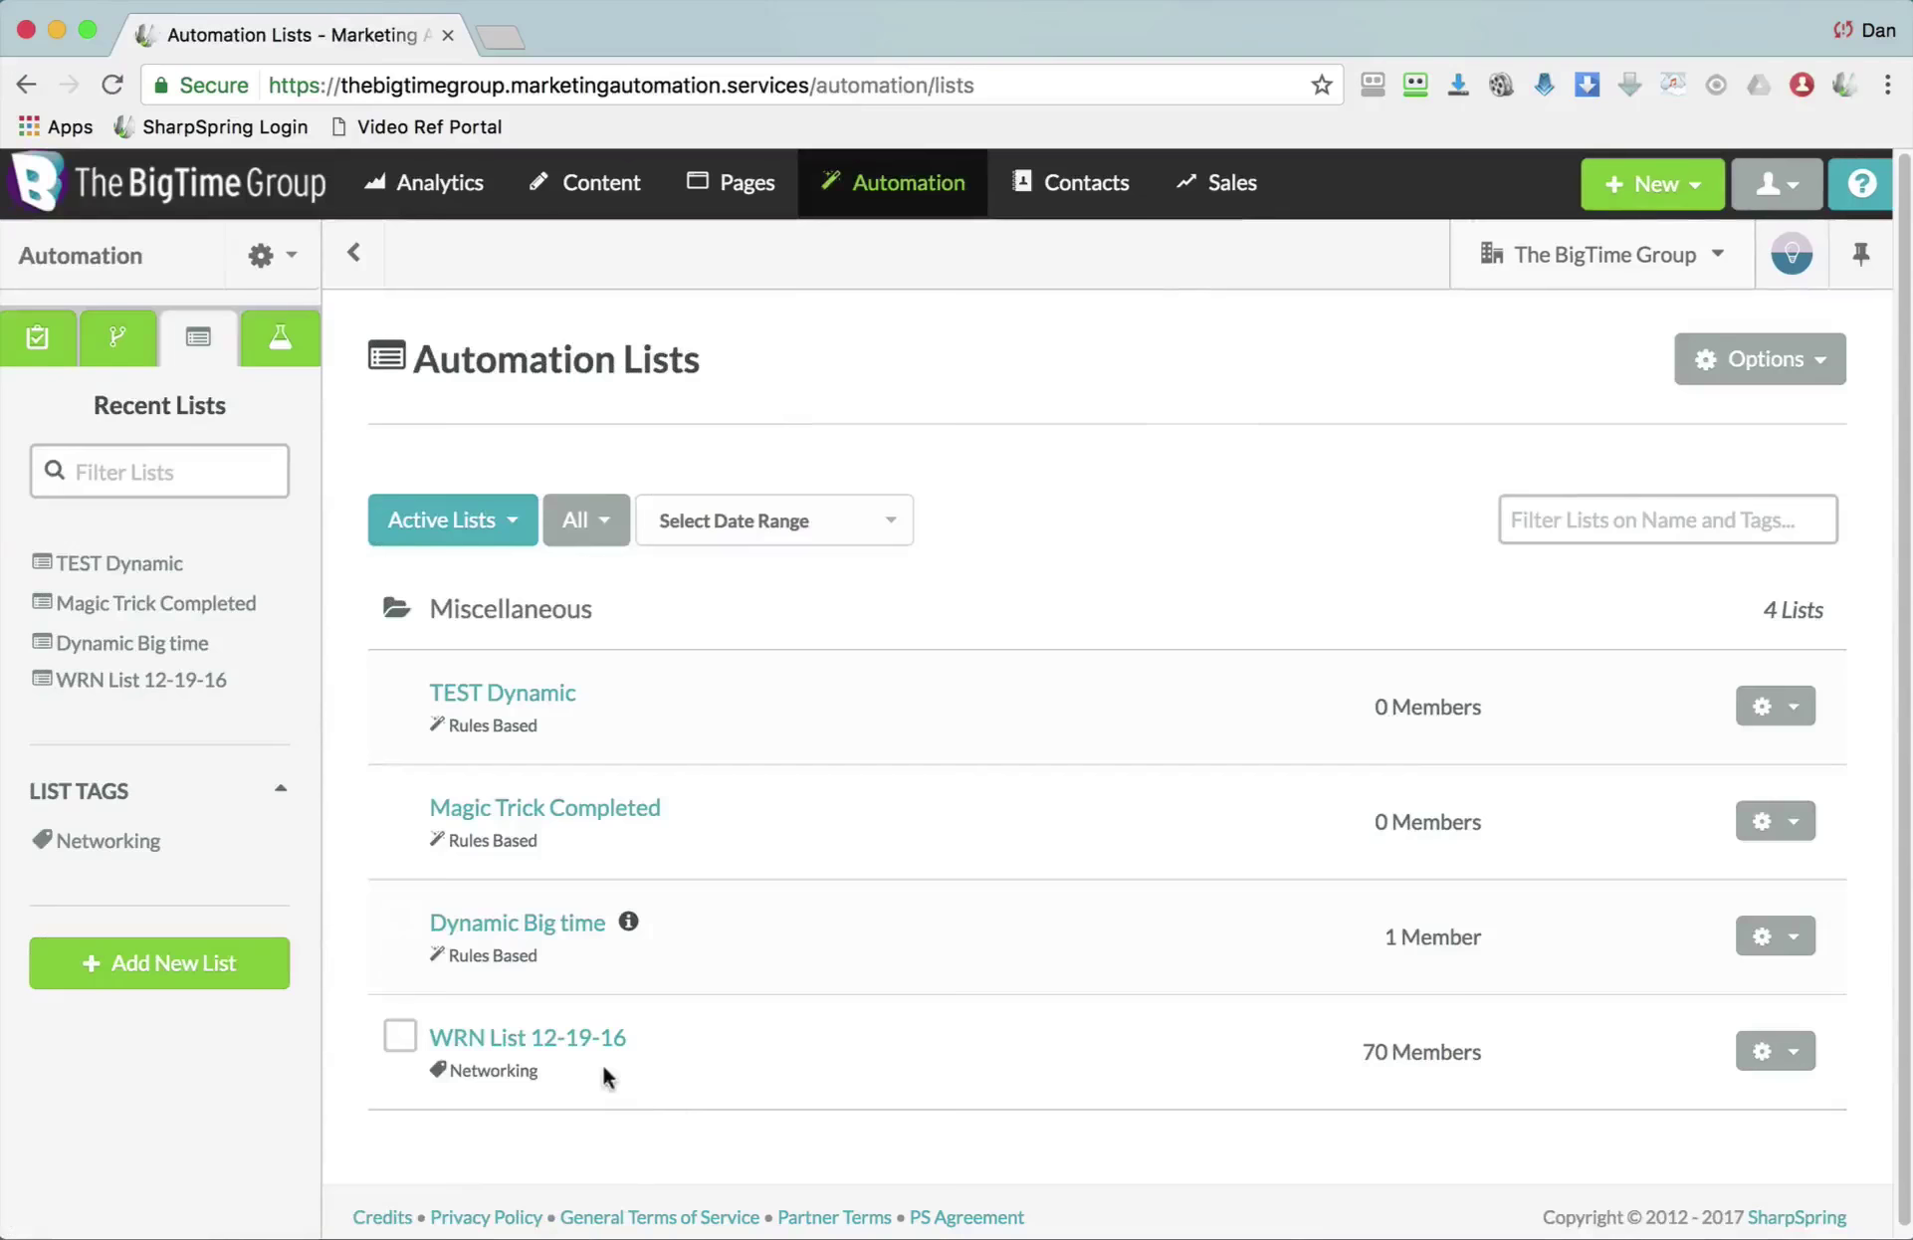
left_click(530, 1042)
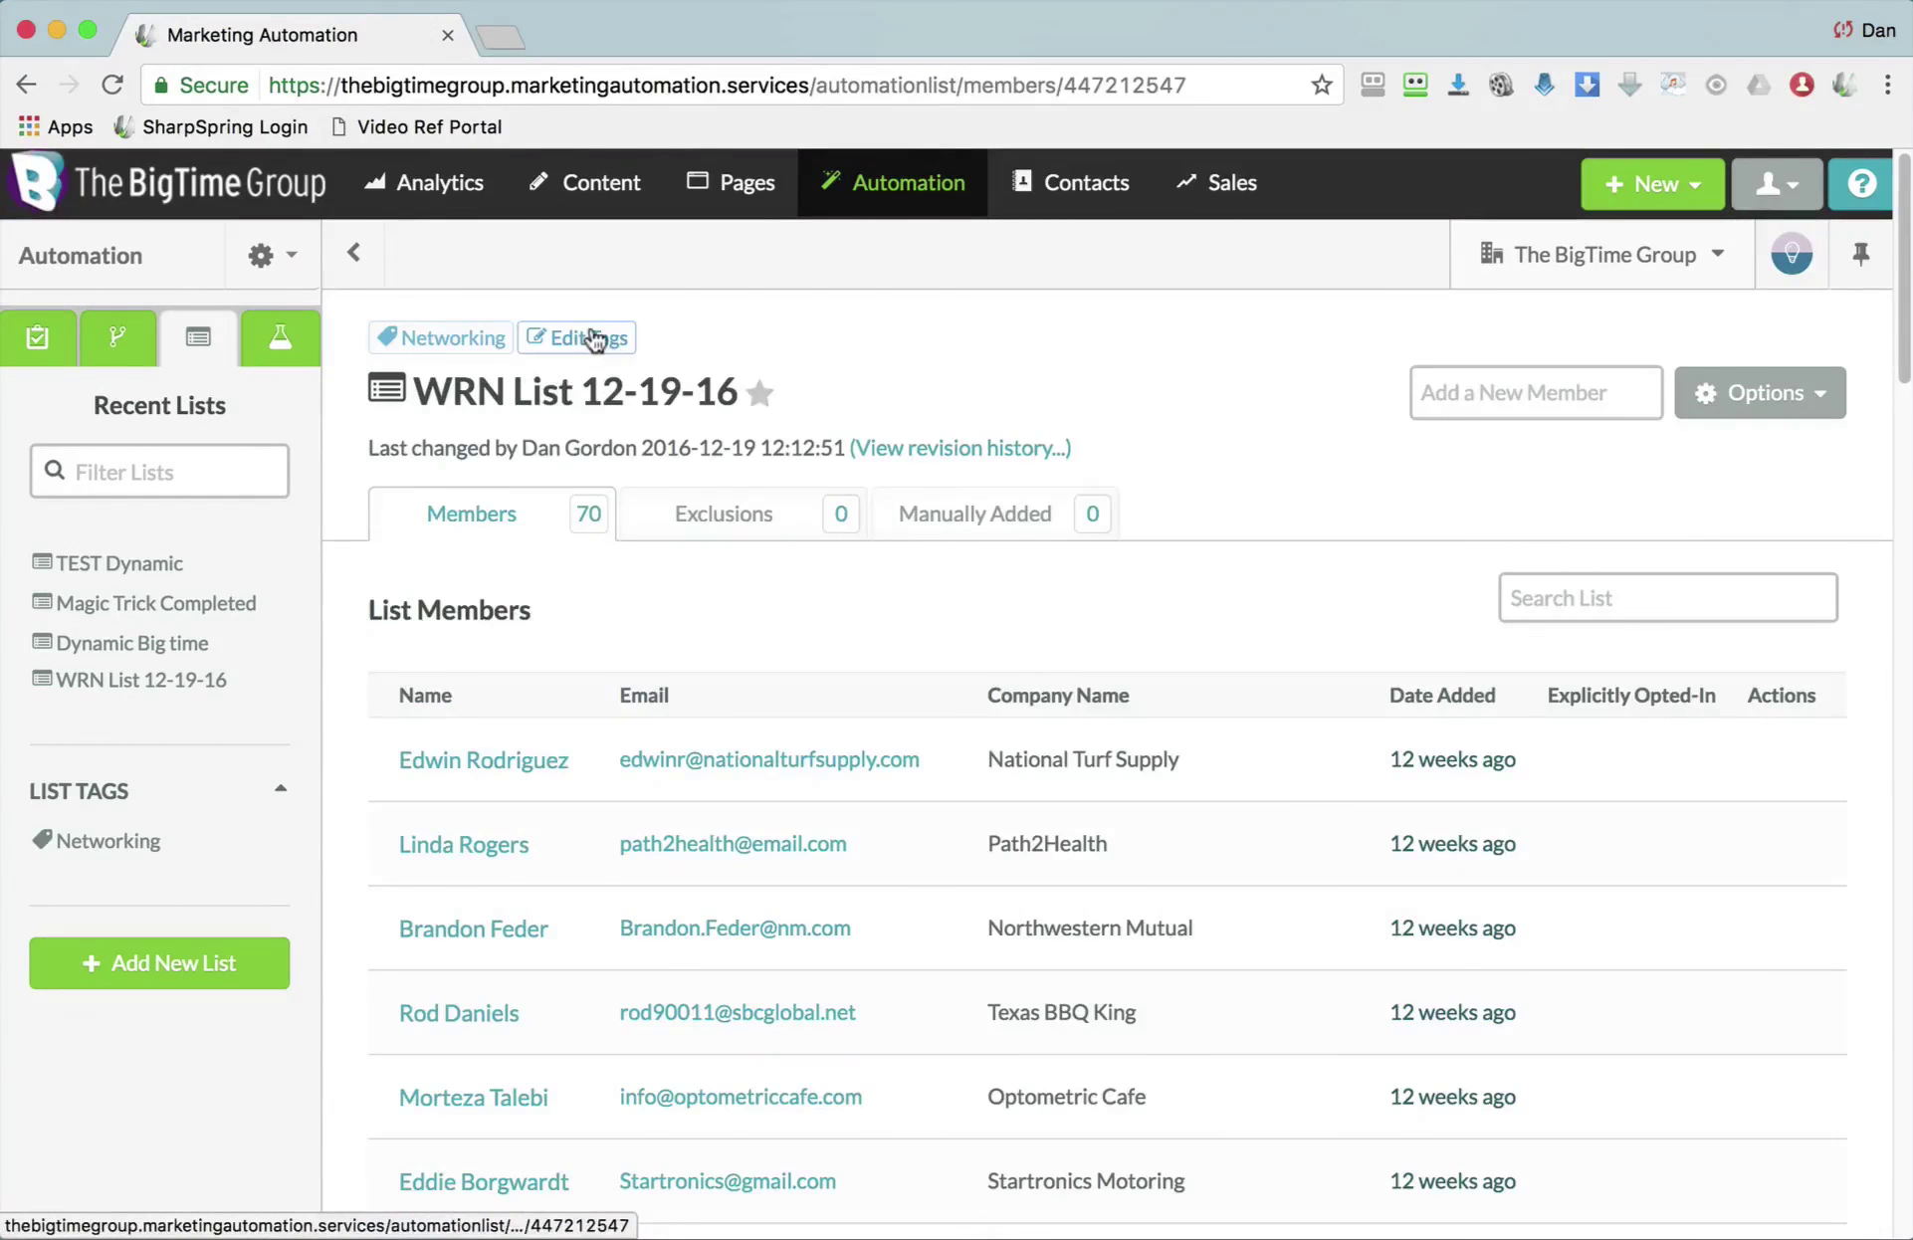
Add a new tag named Friends to WRN List 12-19-16.
left_click(588, 338)
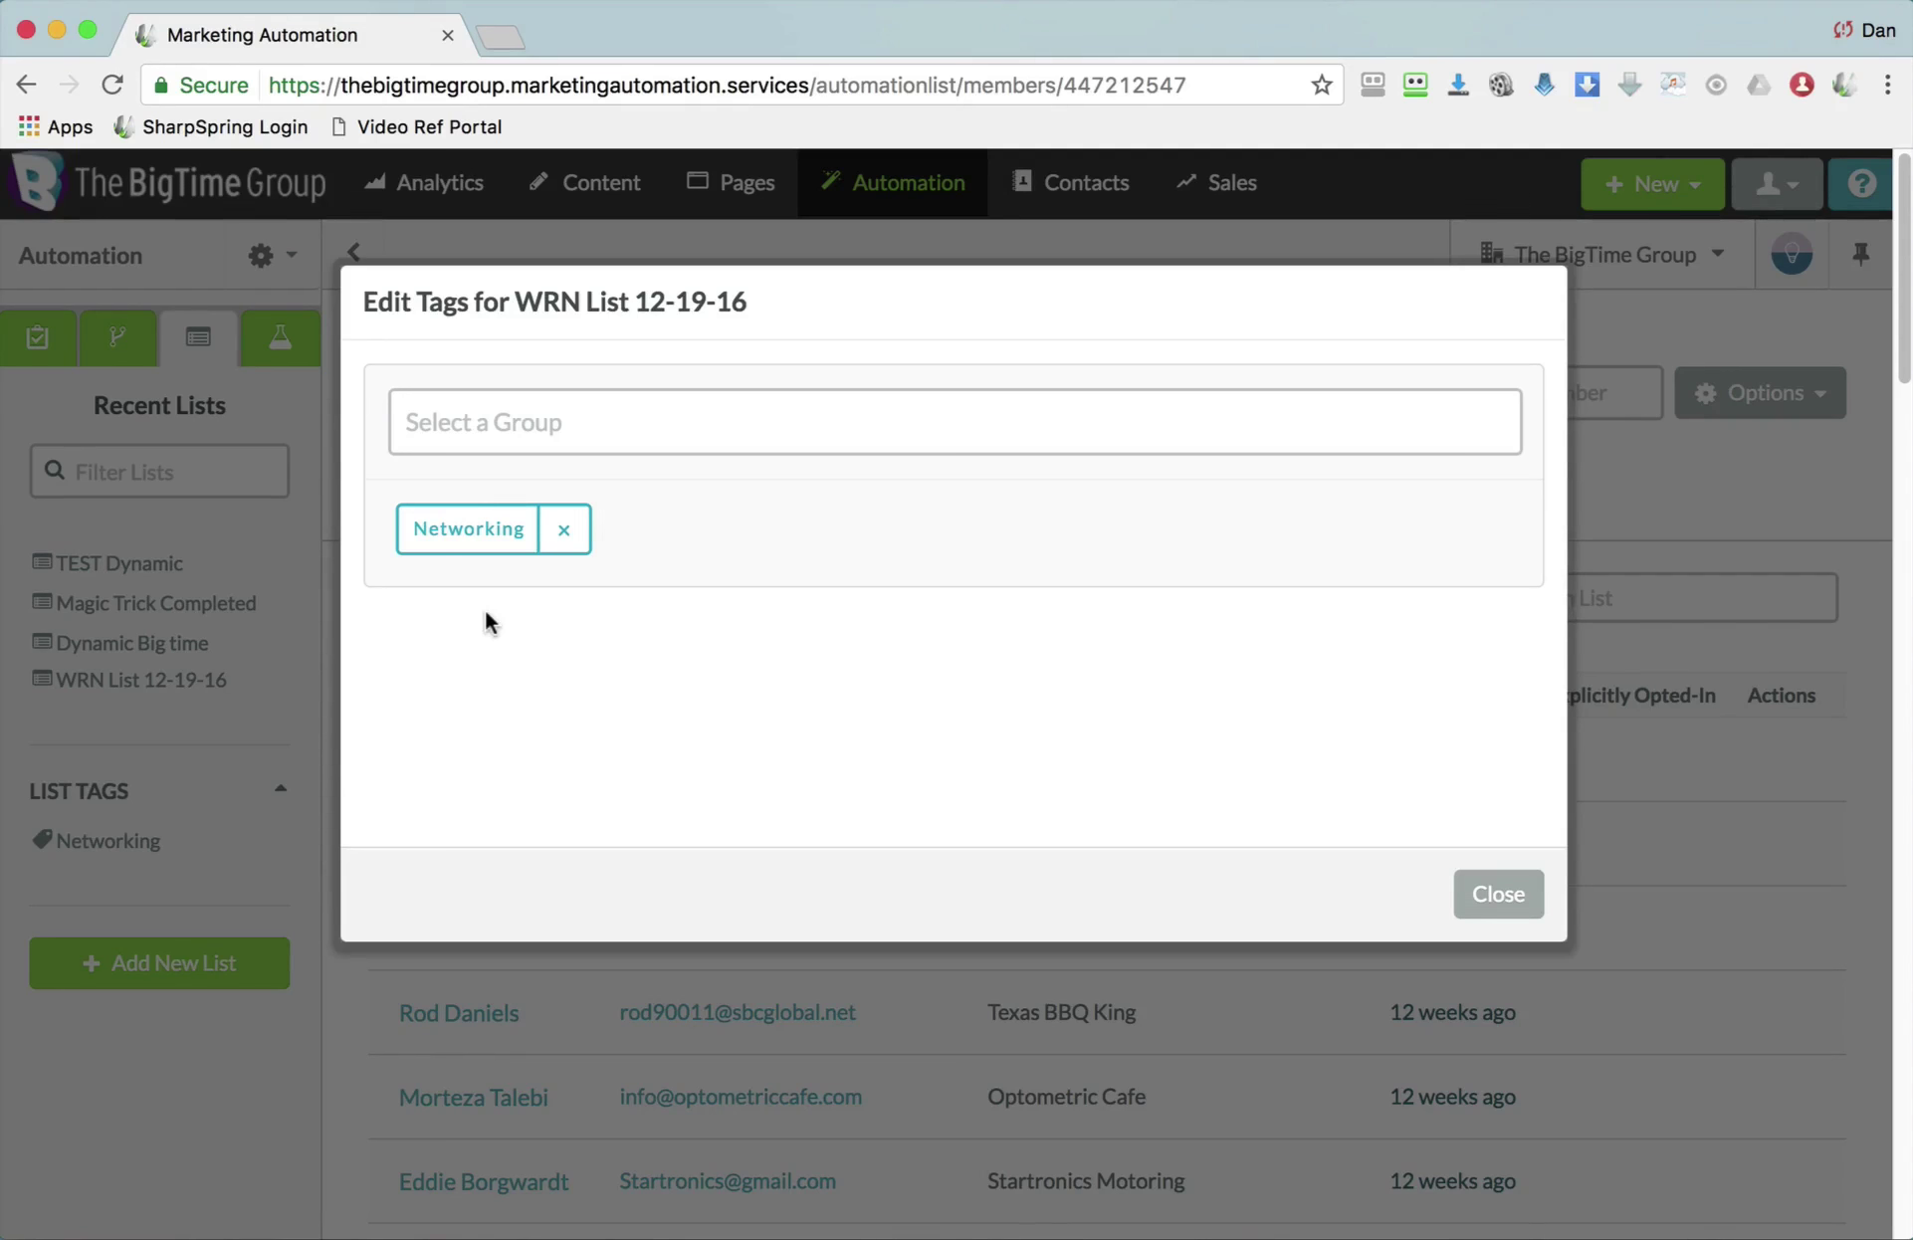
left_click(493, 426)
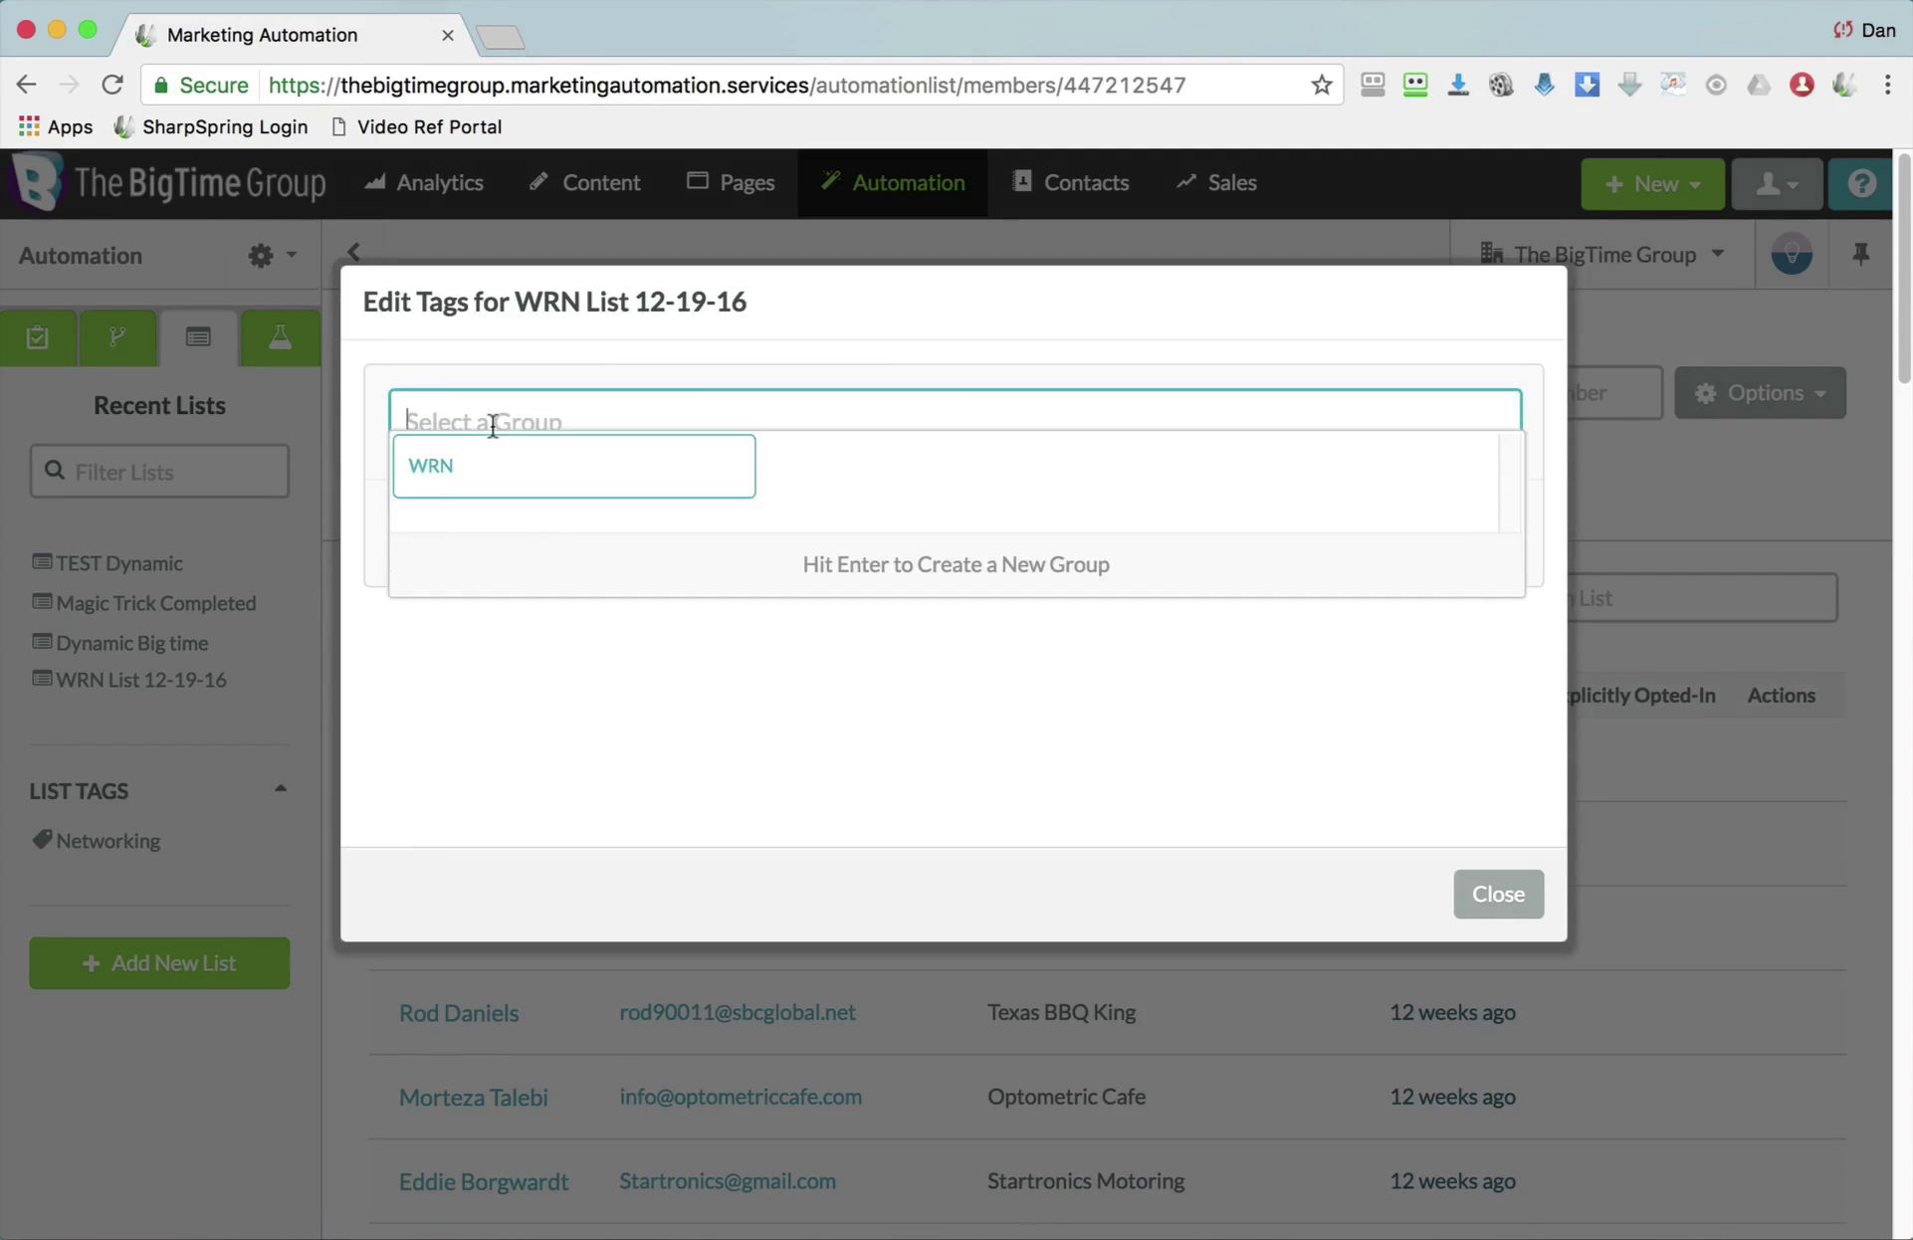
type("Fr")
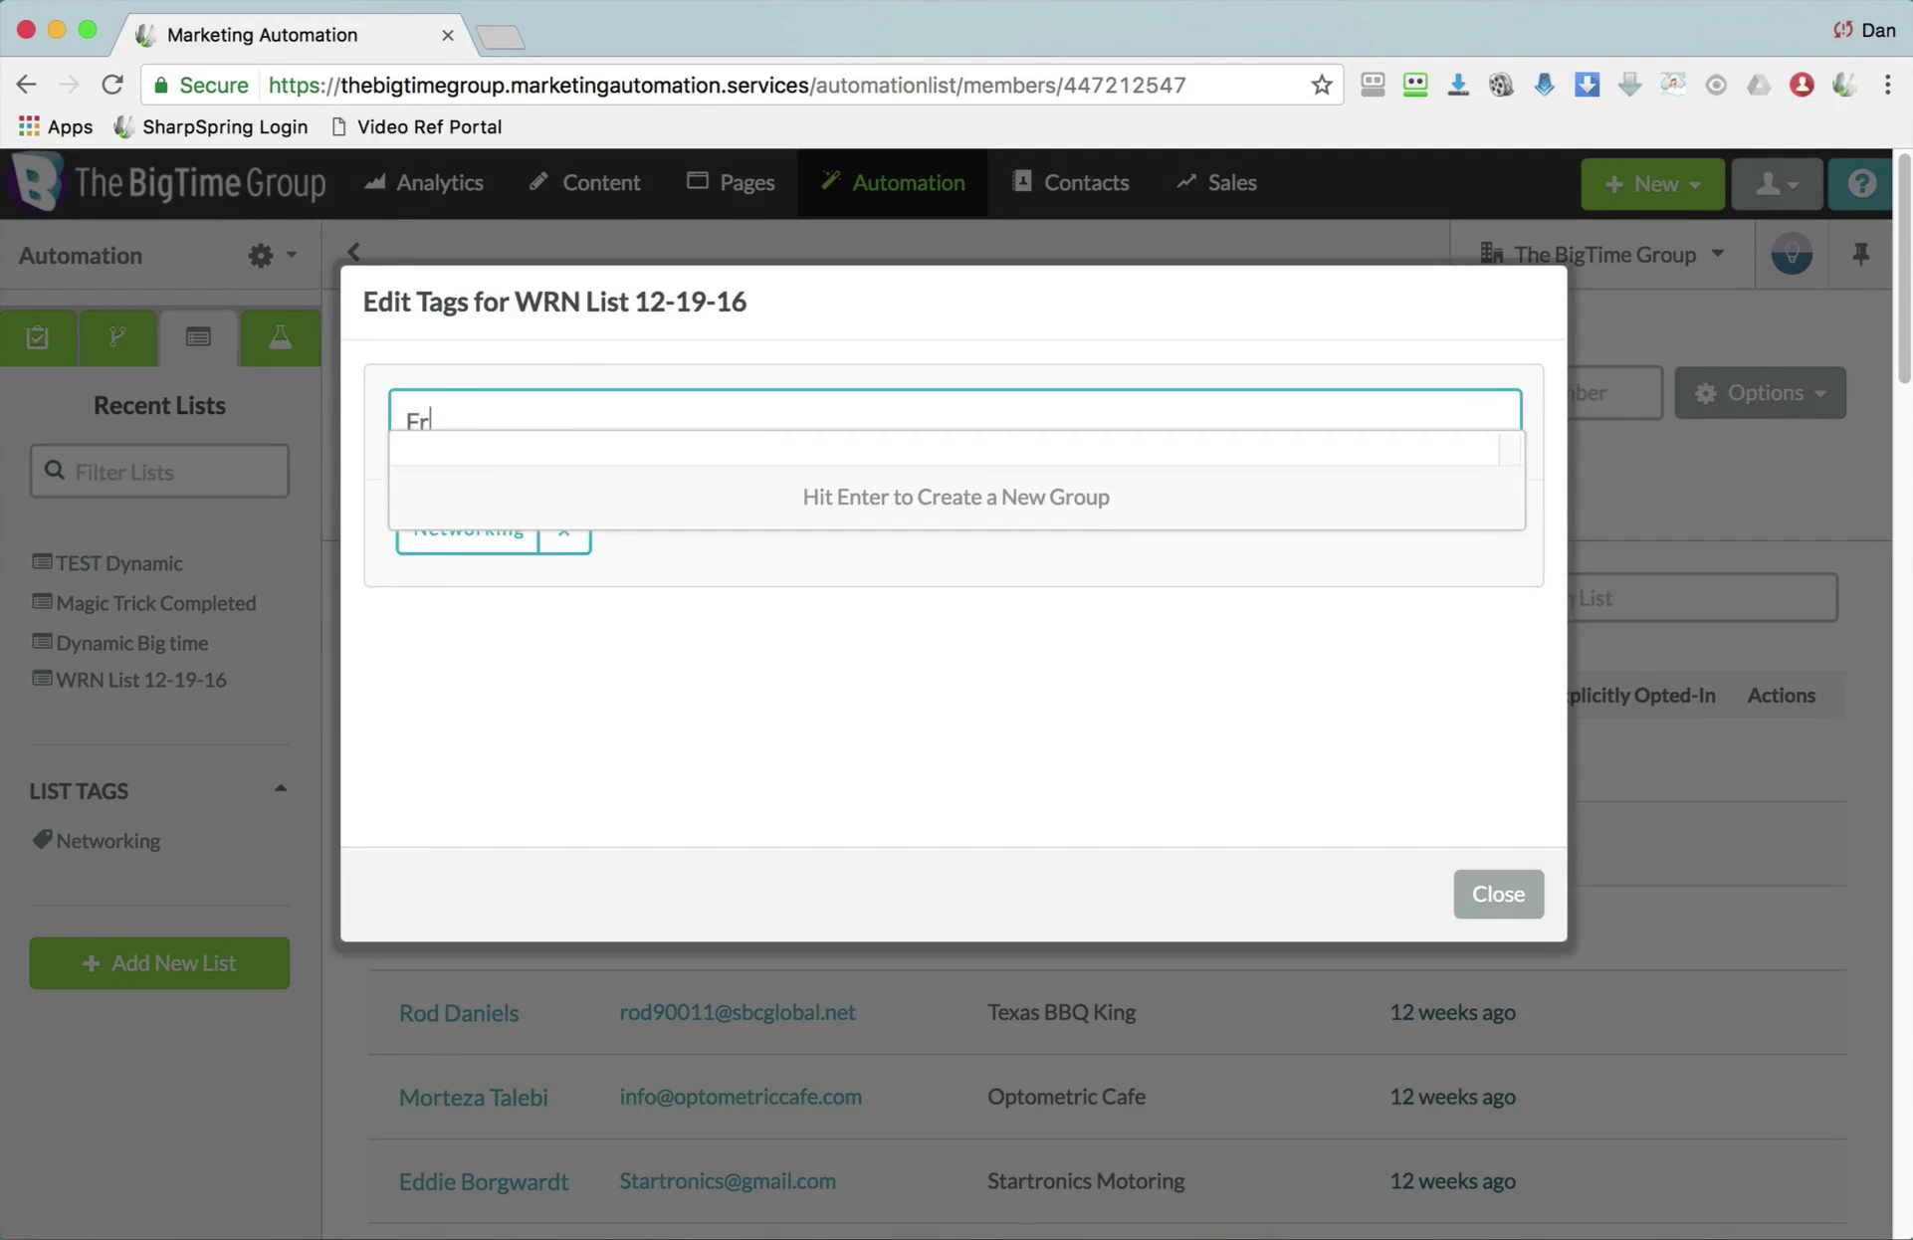
type("iends")
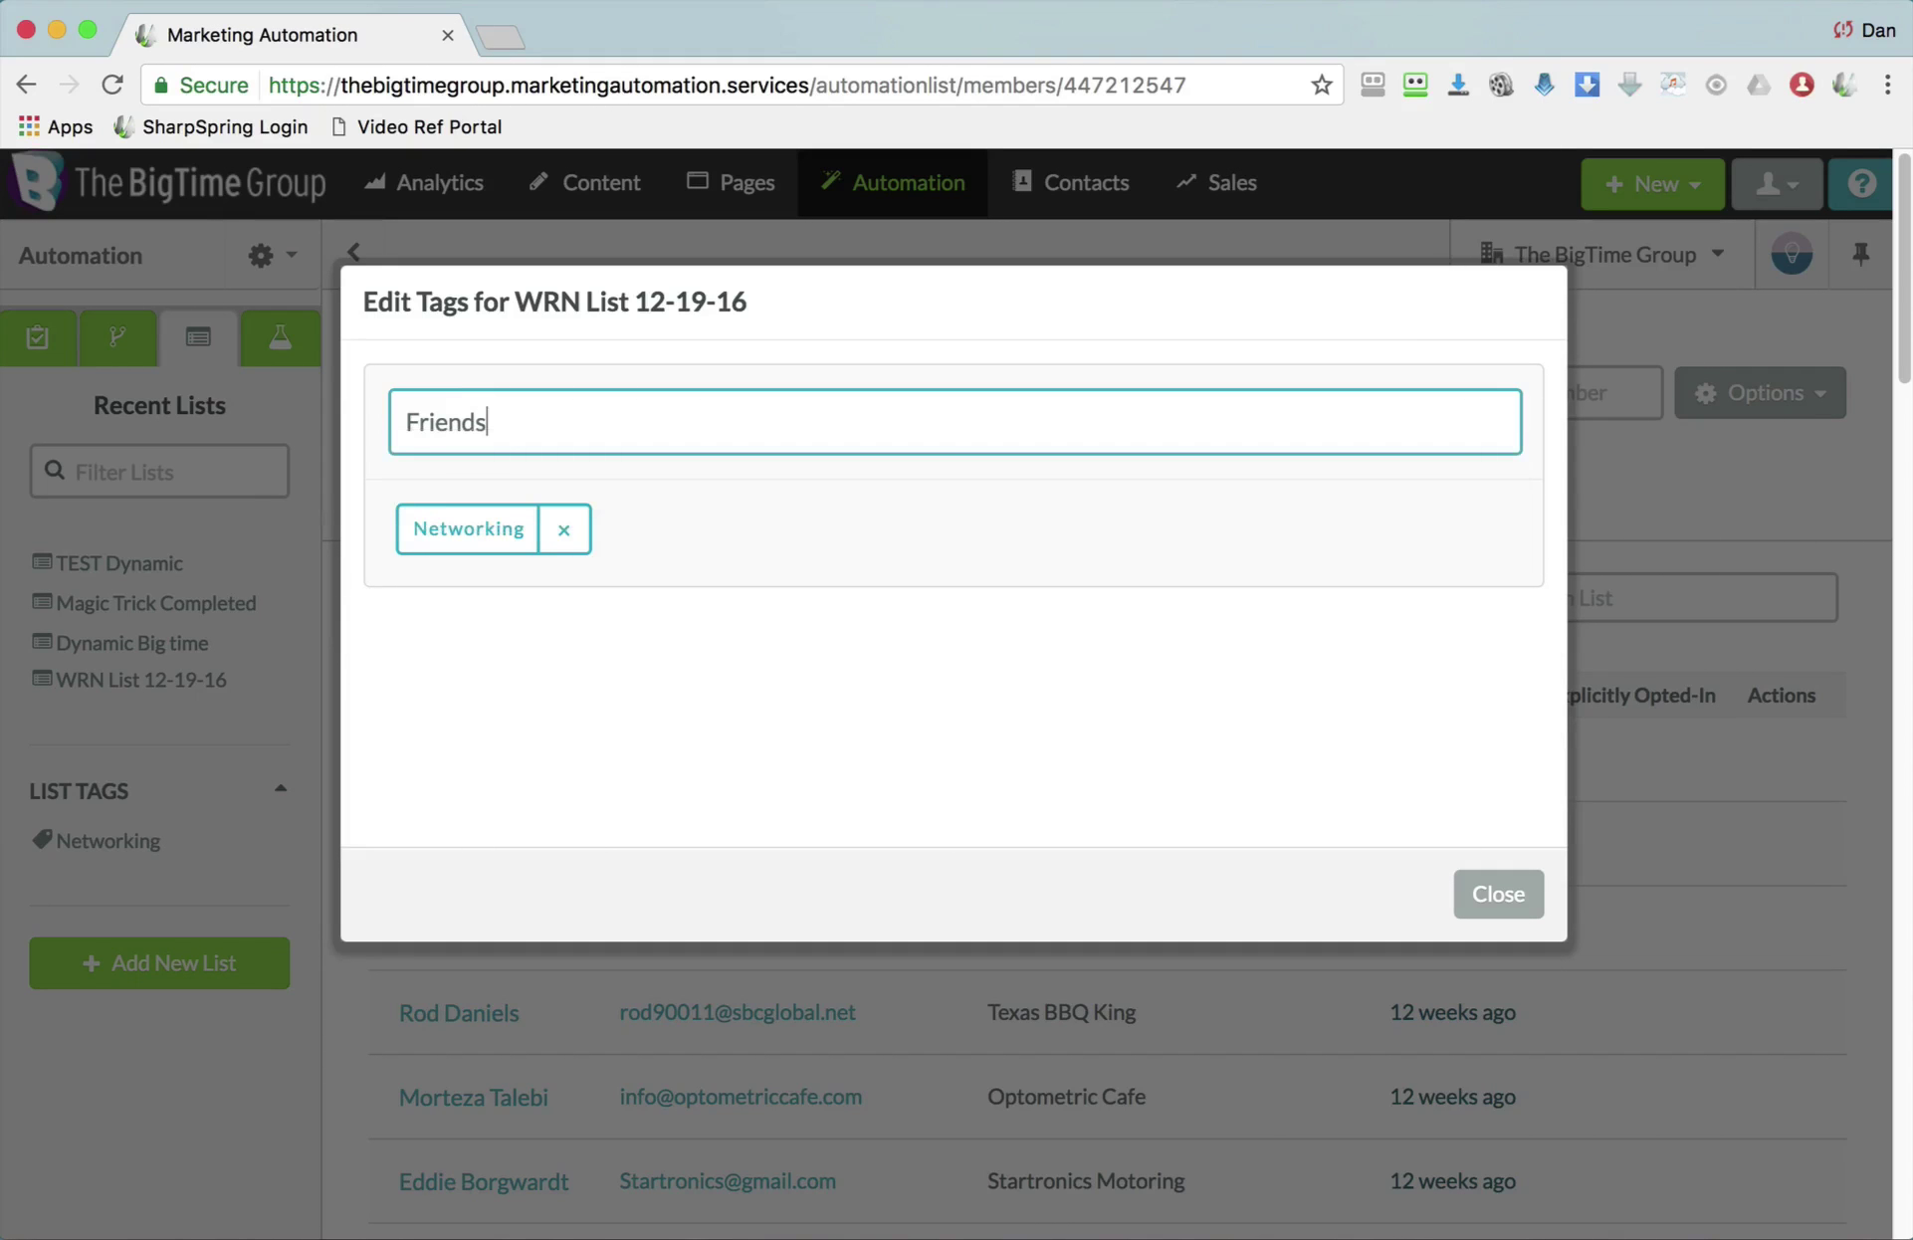
key("Return")
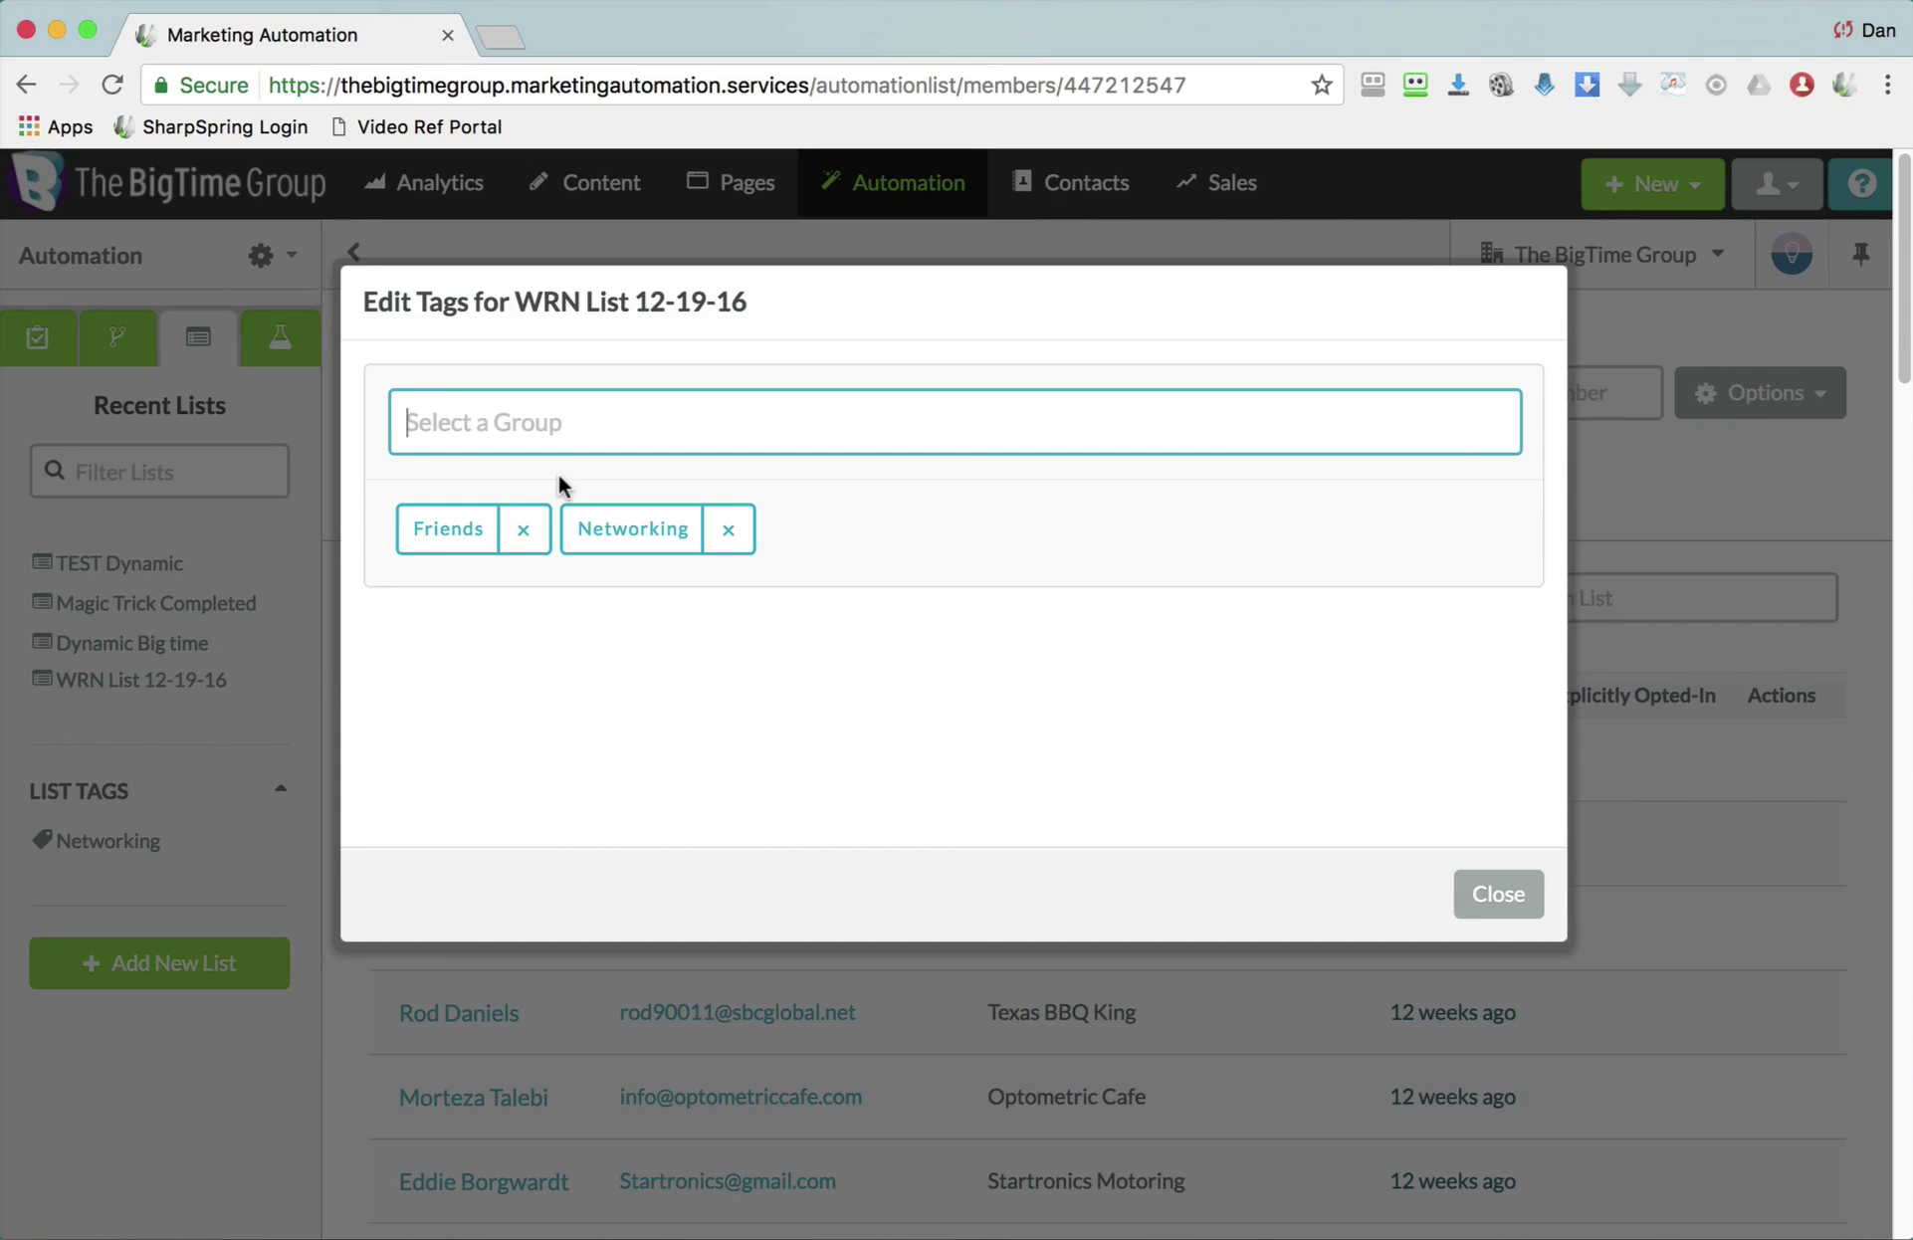
Add a LeTip tag to WRN List 12-19-16 and close the tag editor.
type("LeTip")
key("Return")
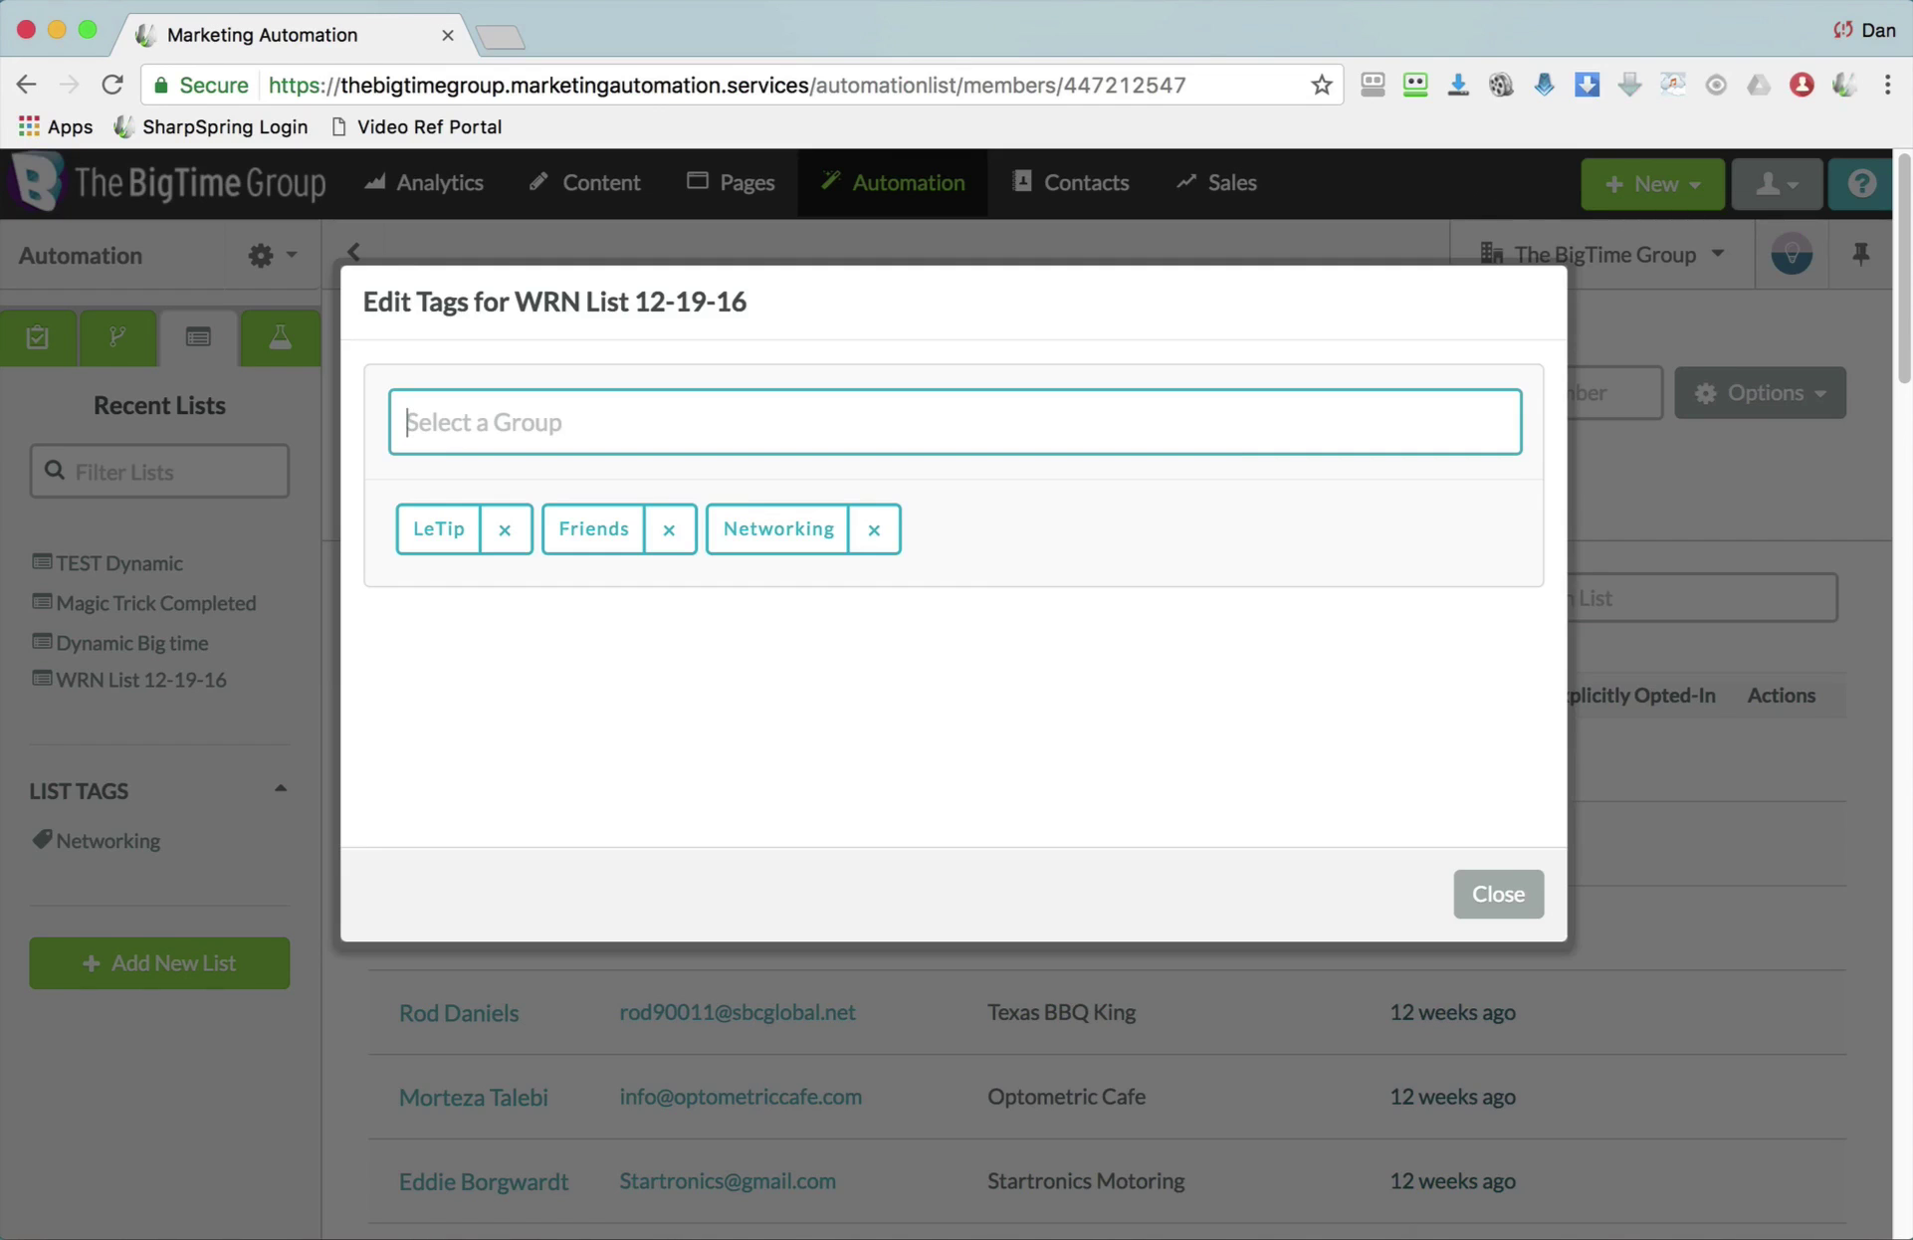
left_click(1493, 894)
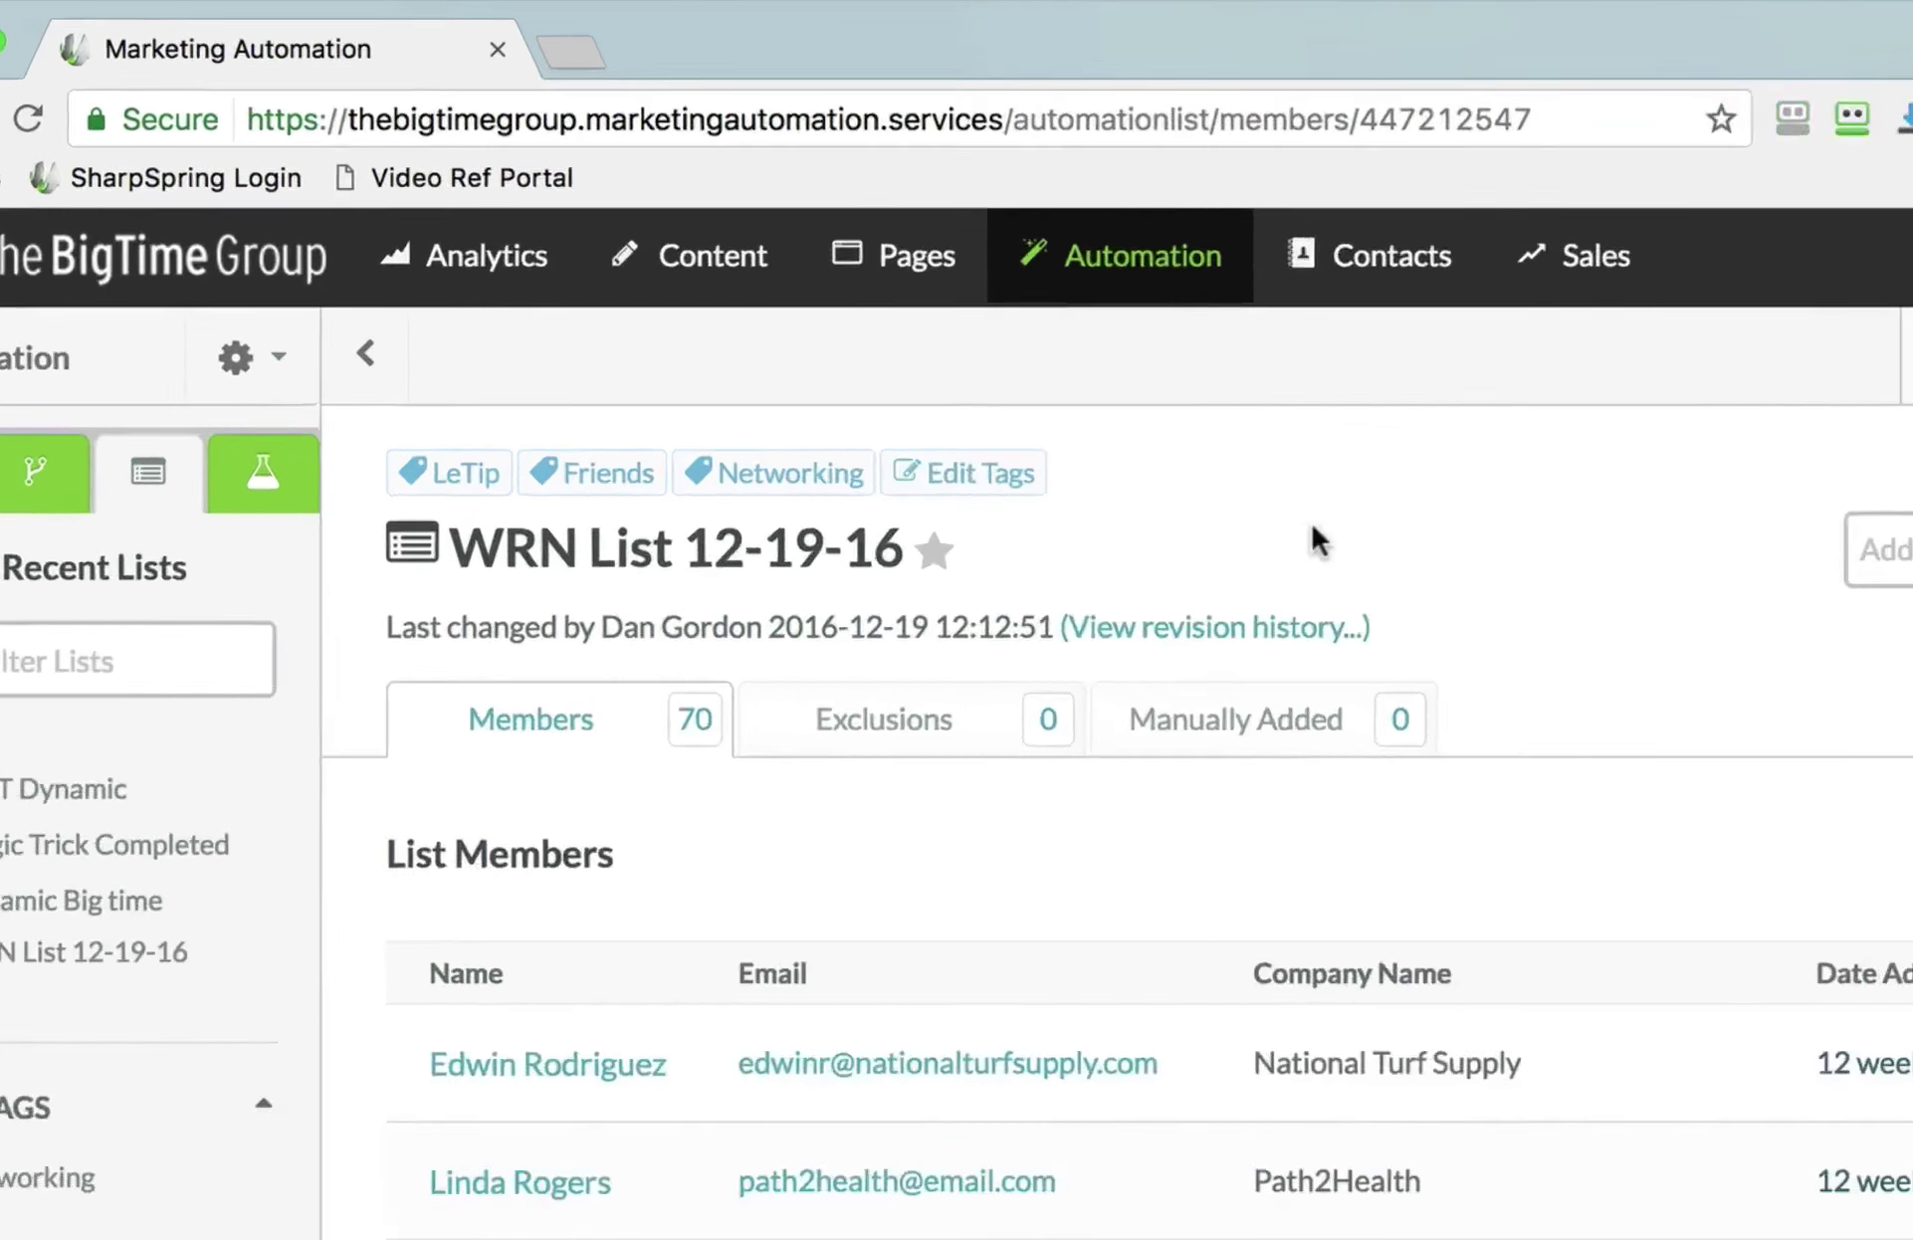
Open the send-to-list settings for the Pilot Program email.
left_click(626, 187)
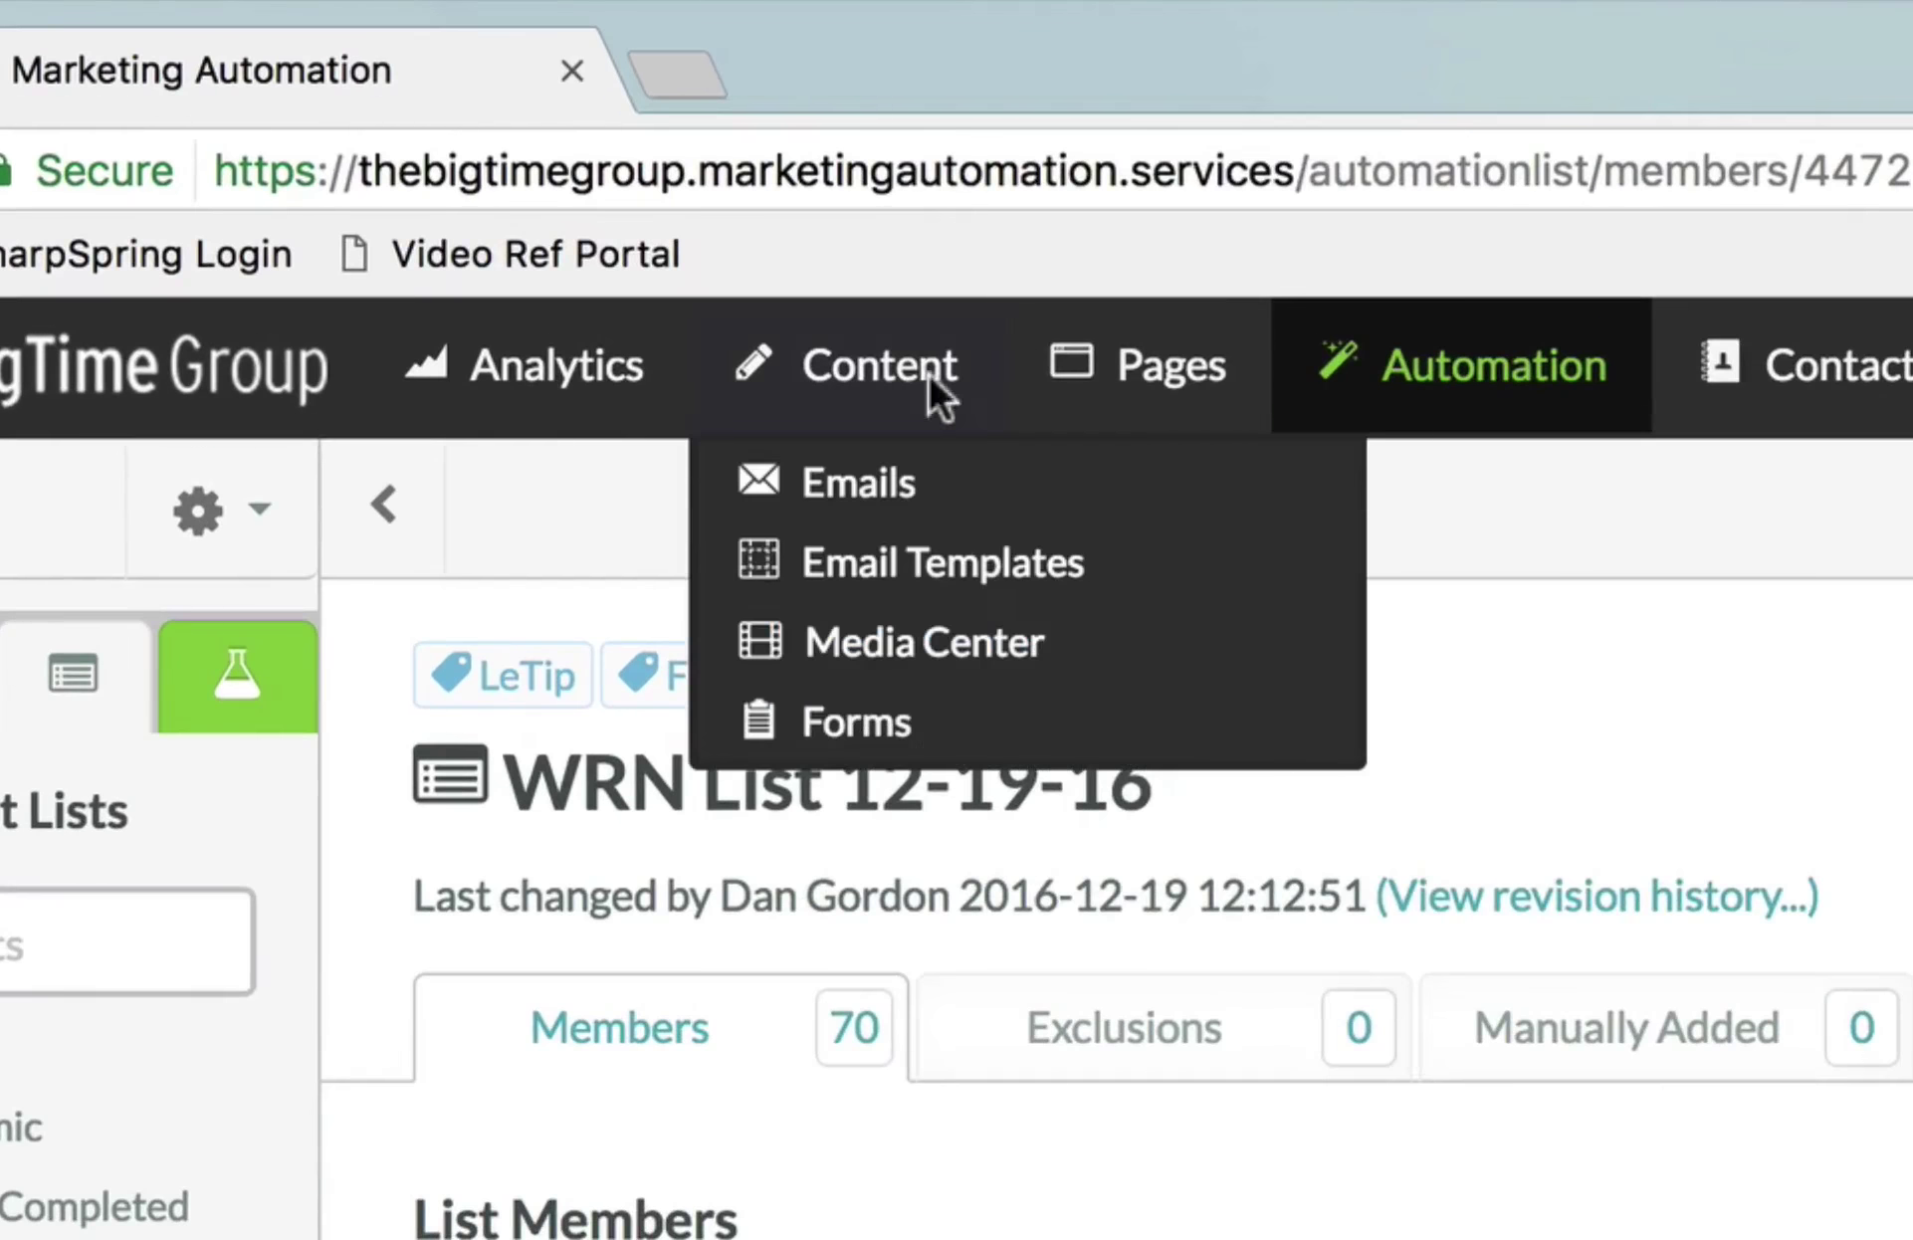
left_click(884, 489)
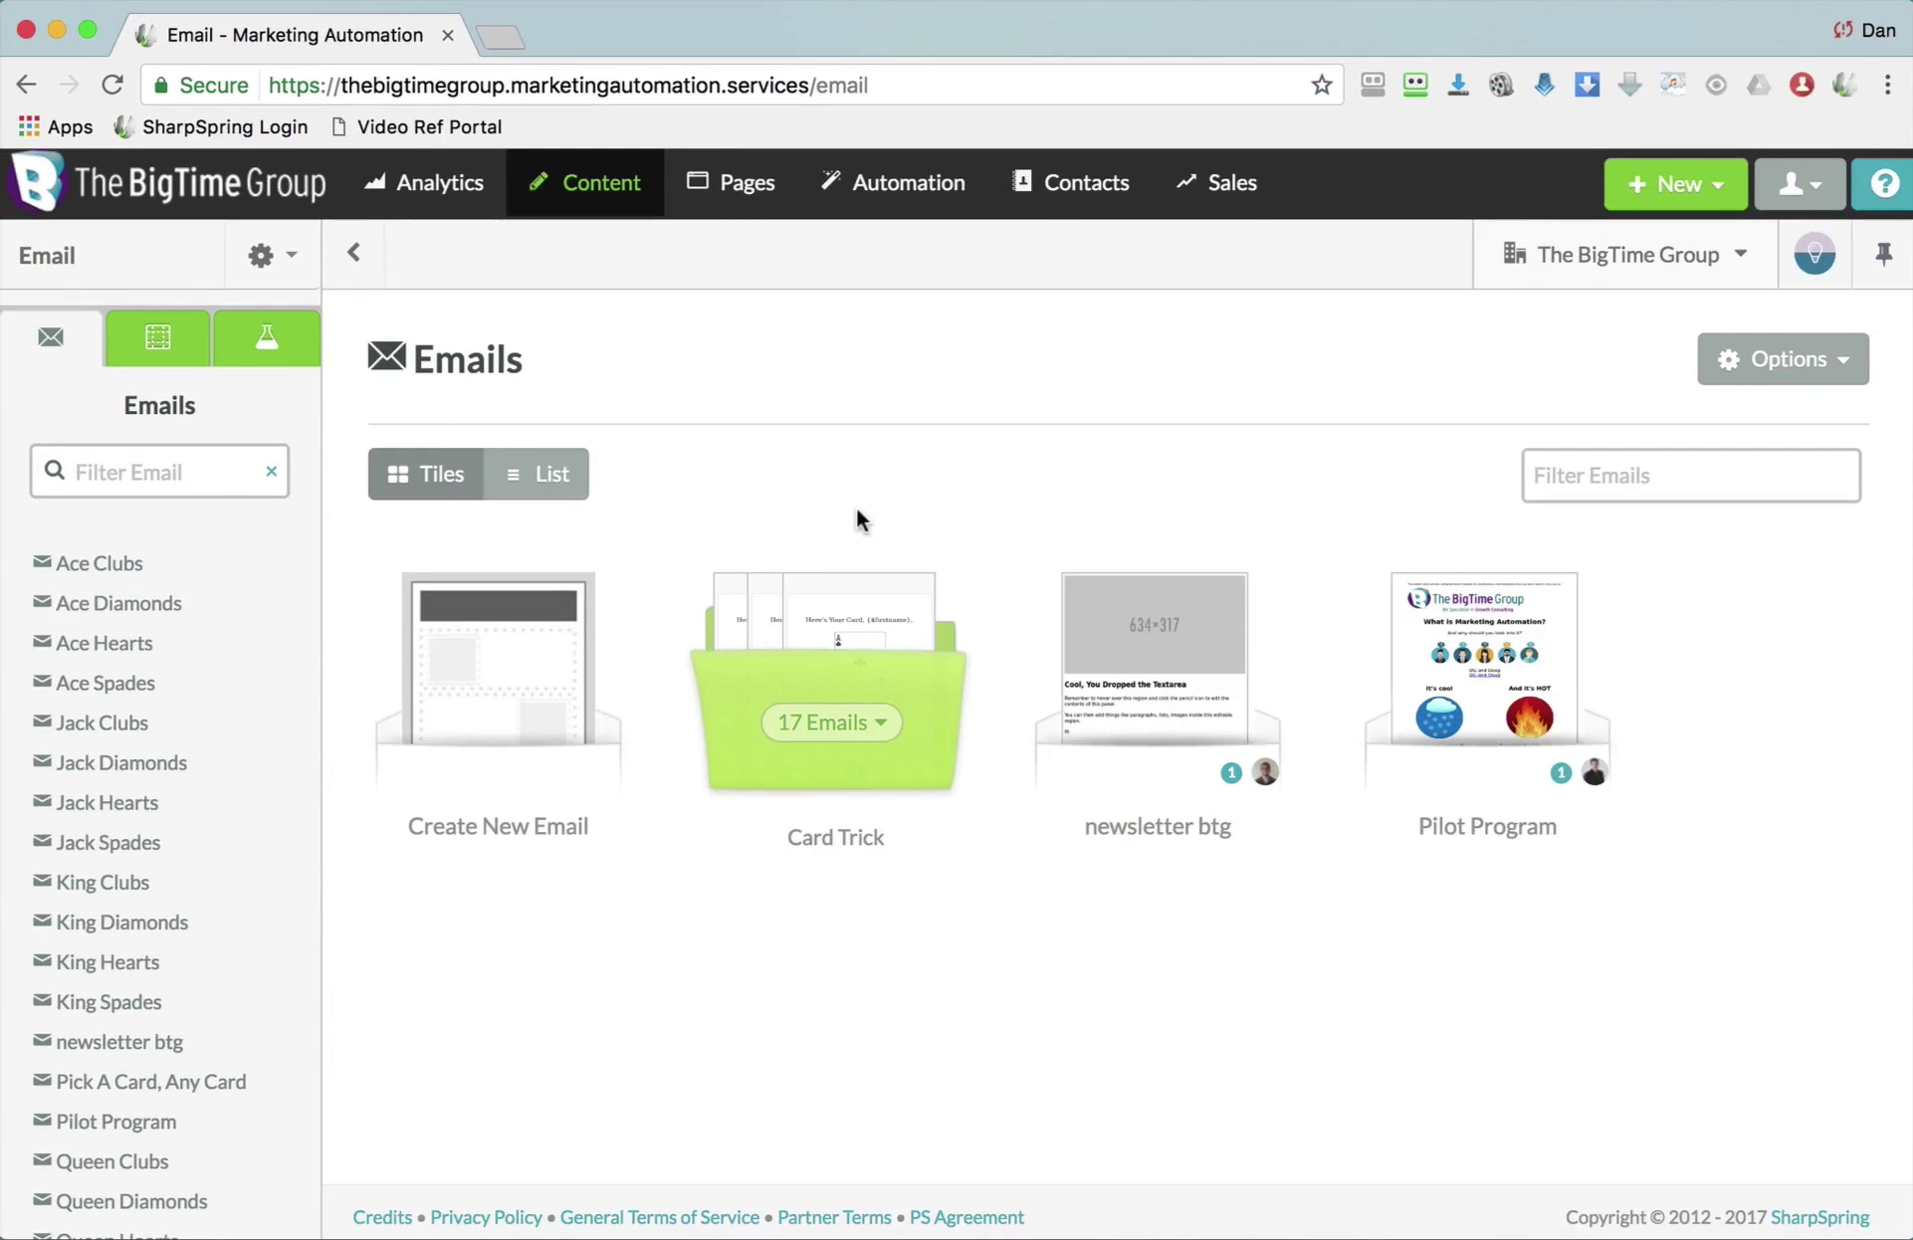
mouse_move(1447, 681)
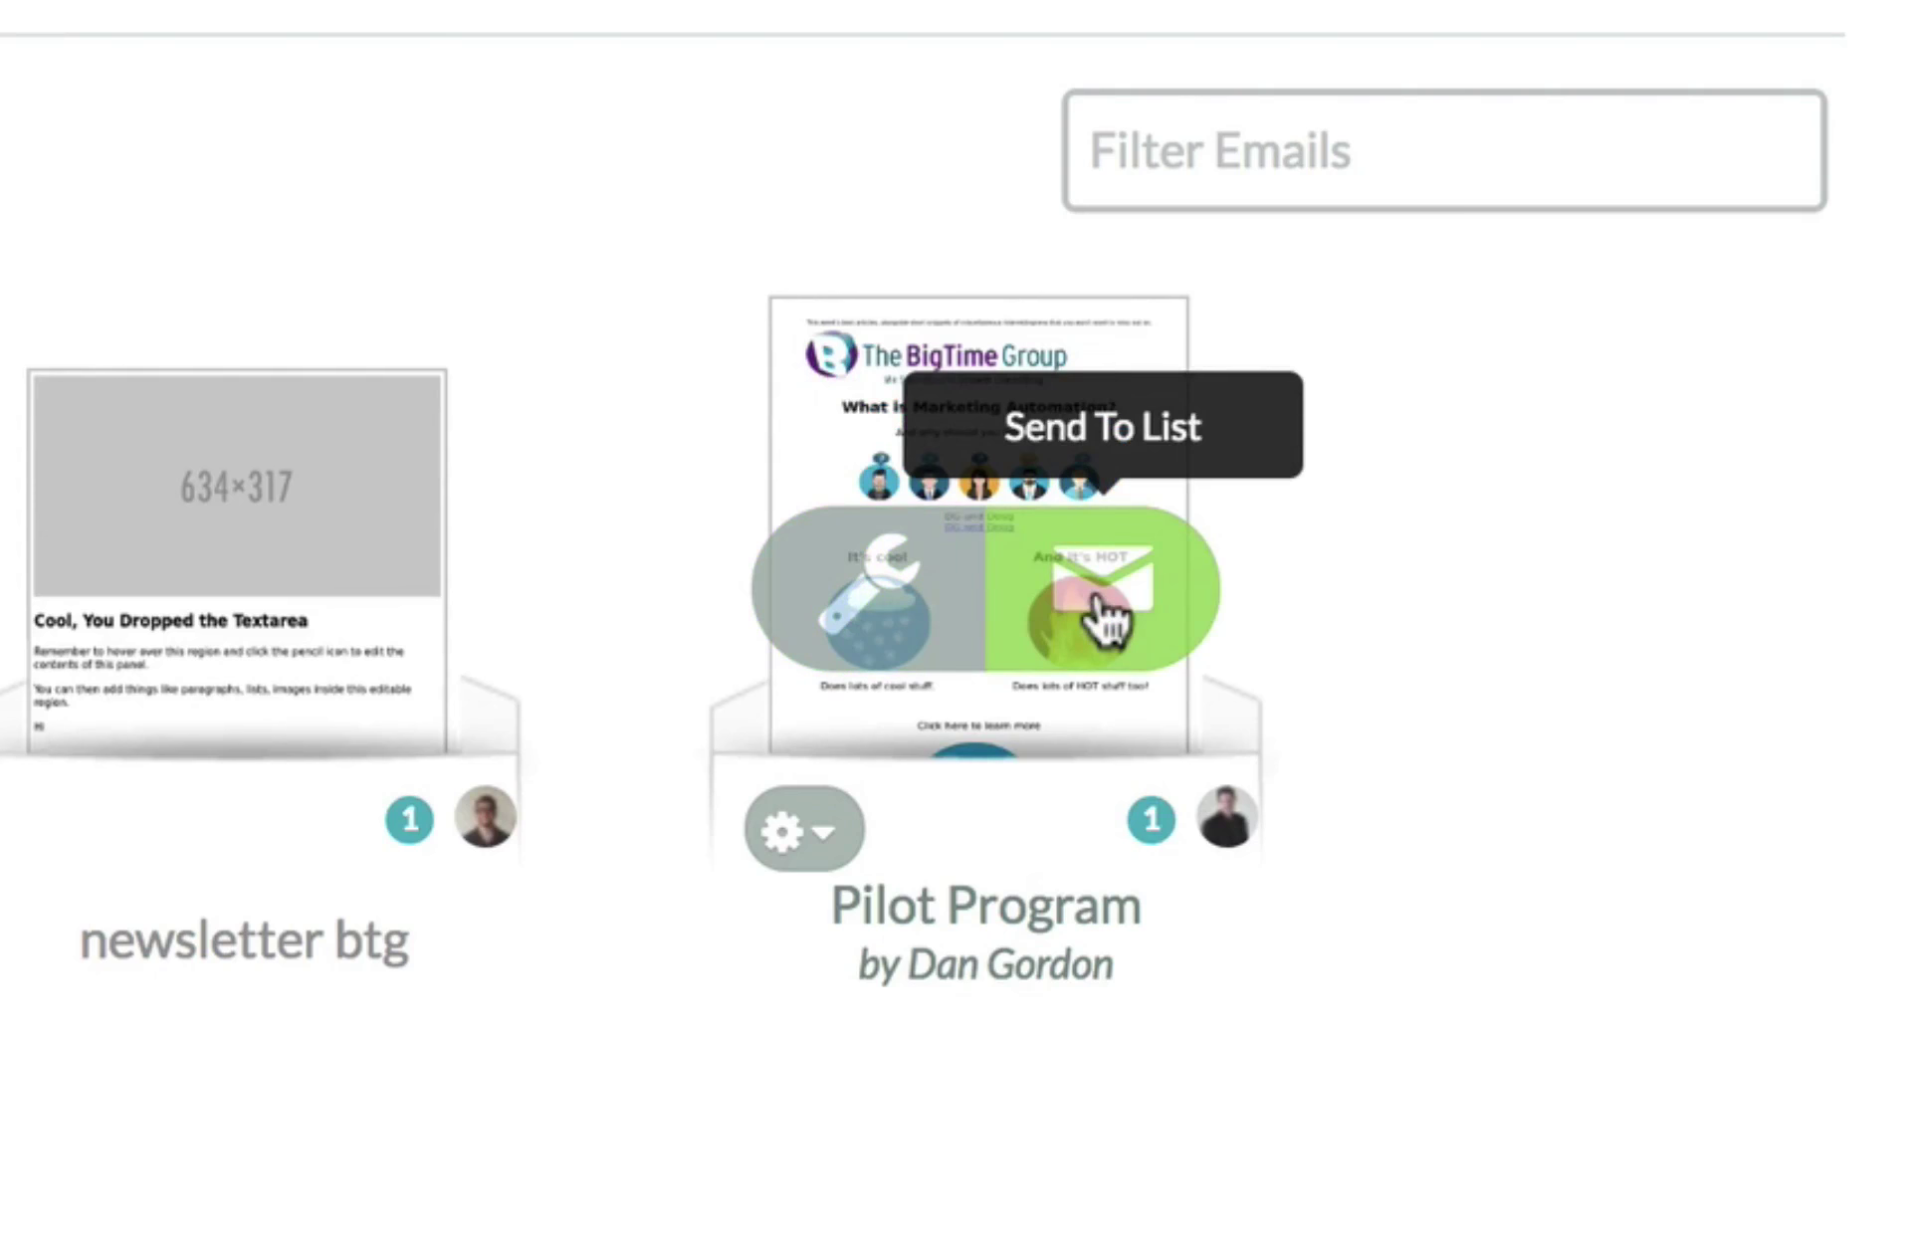
left_click(1105, 612)
scroll(1568, 646, "down", 2)
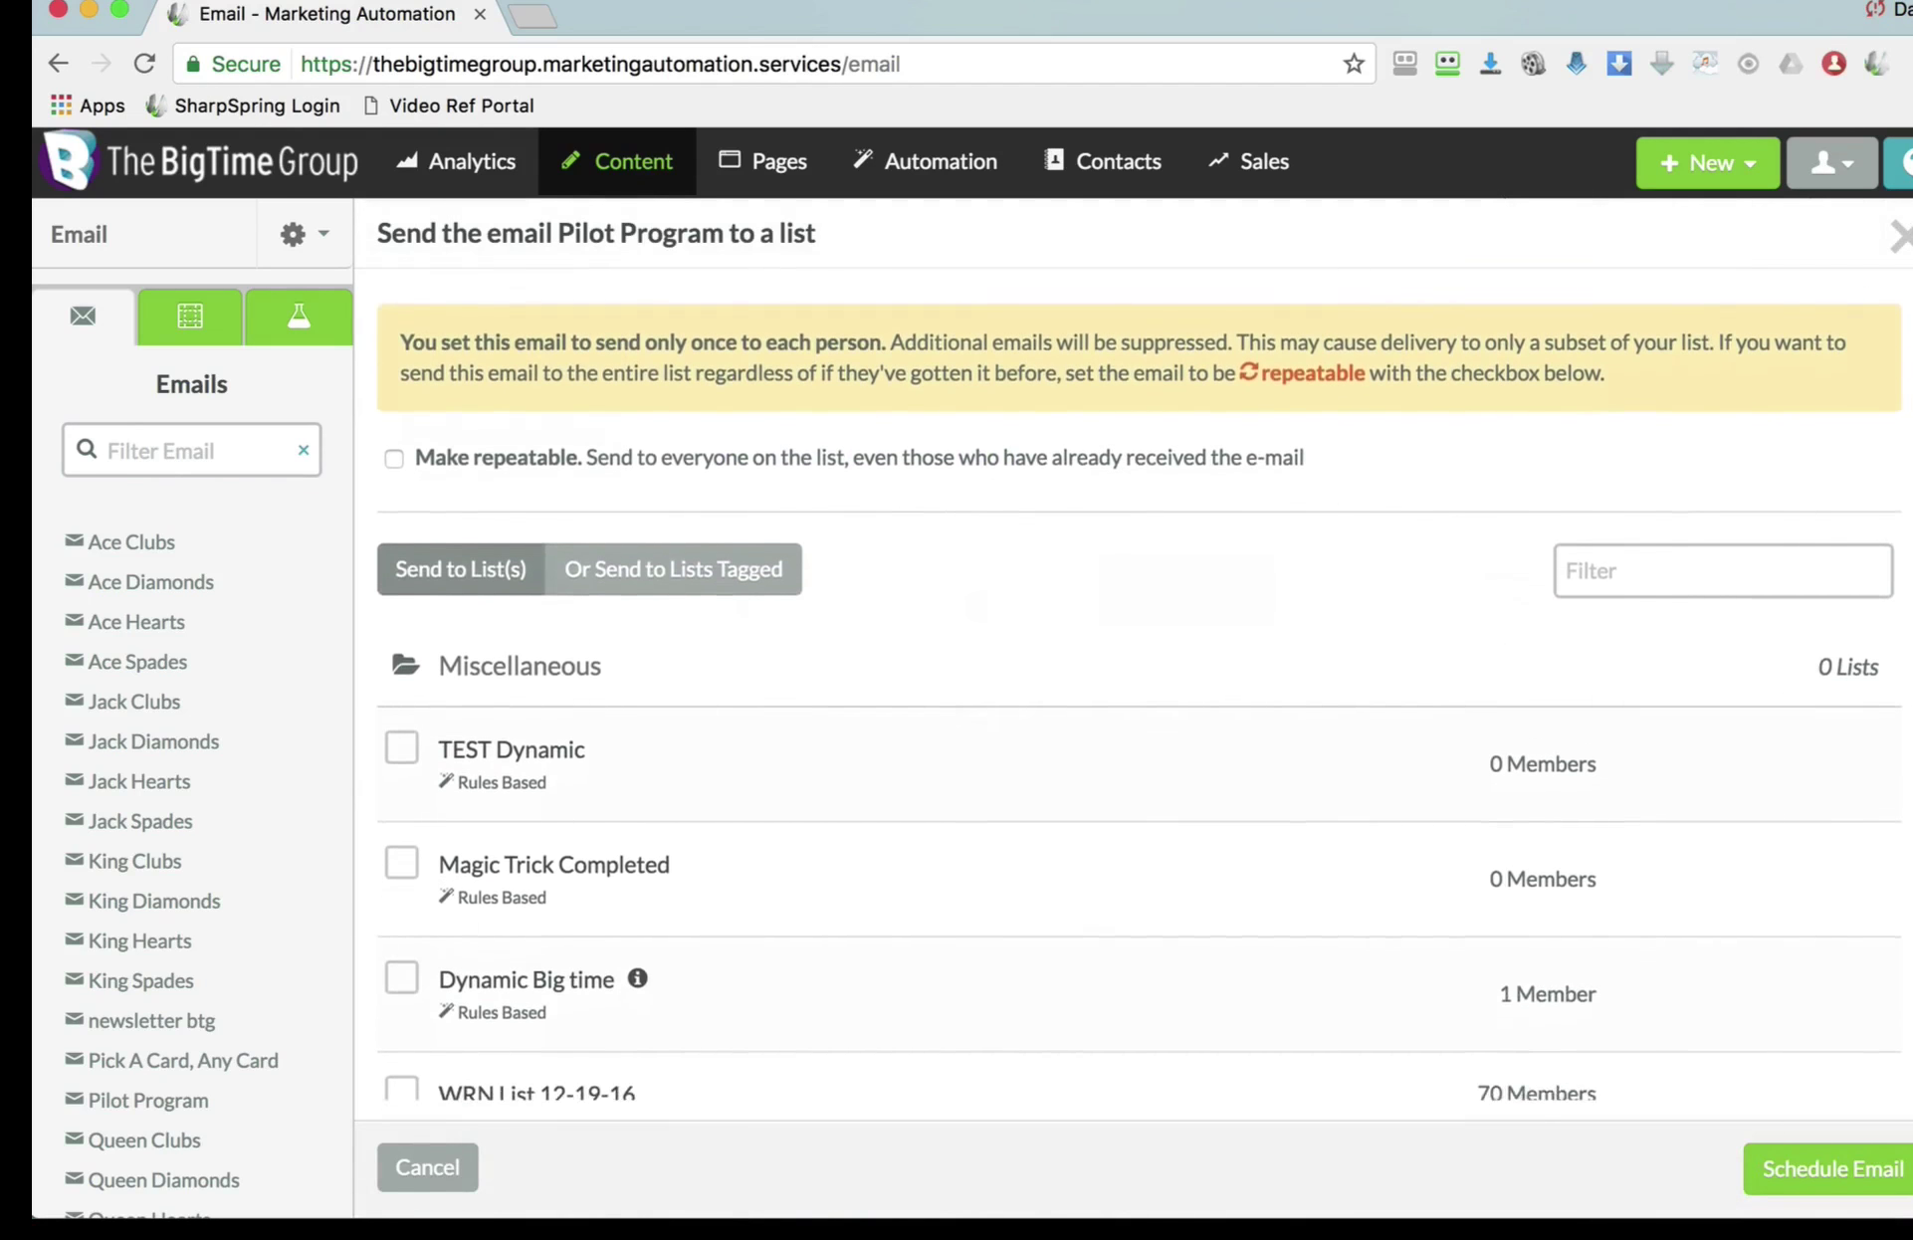
scroll(1139, 687, "down", 1)
left_click(404, 1037)
left_click(402, 918)
left_click(402, 806)
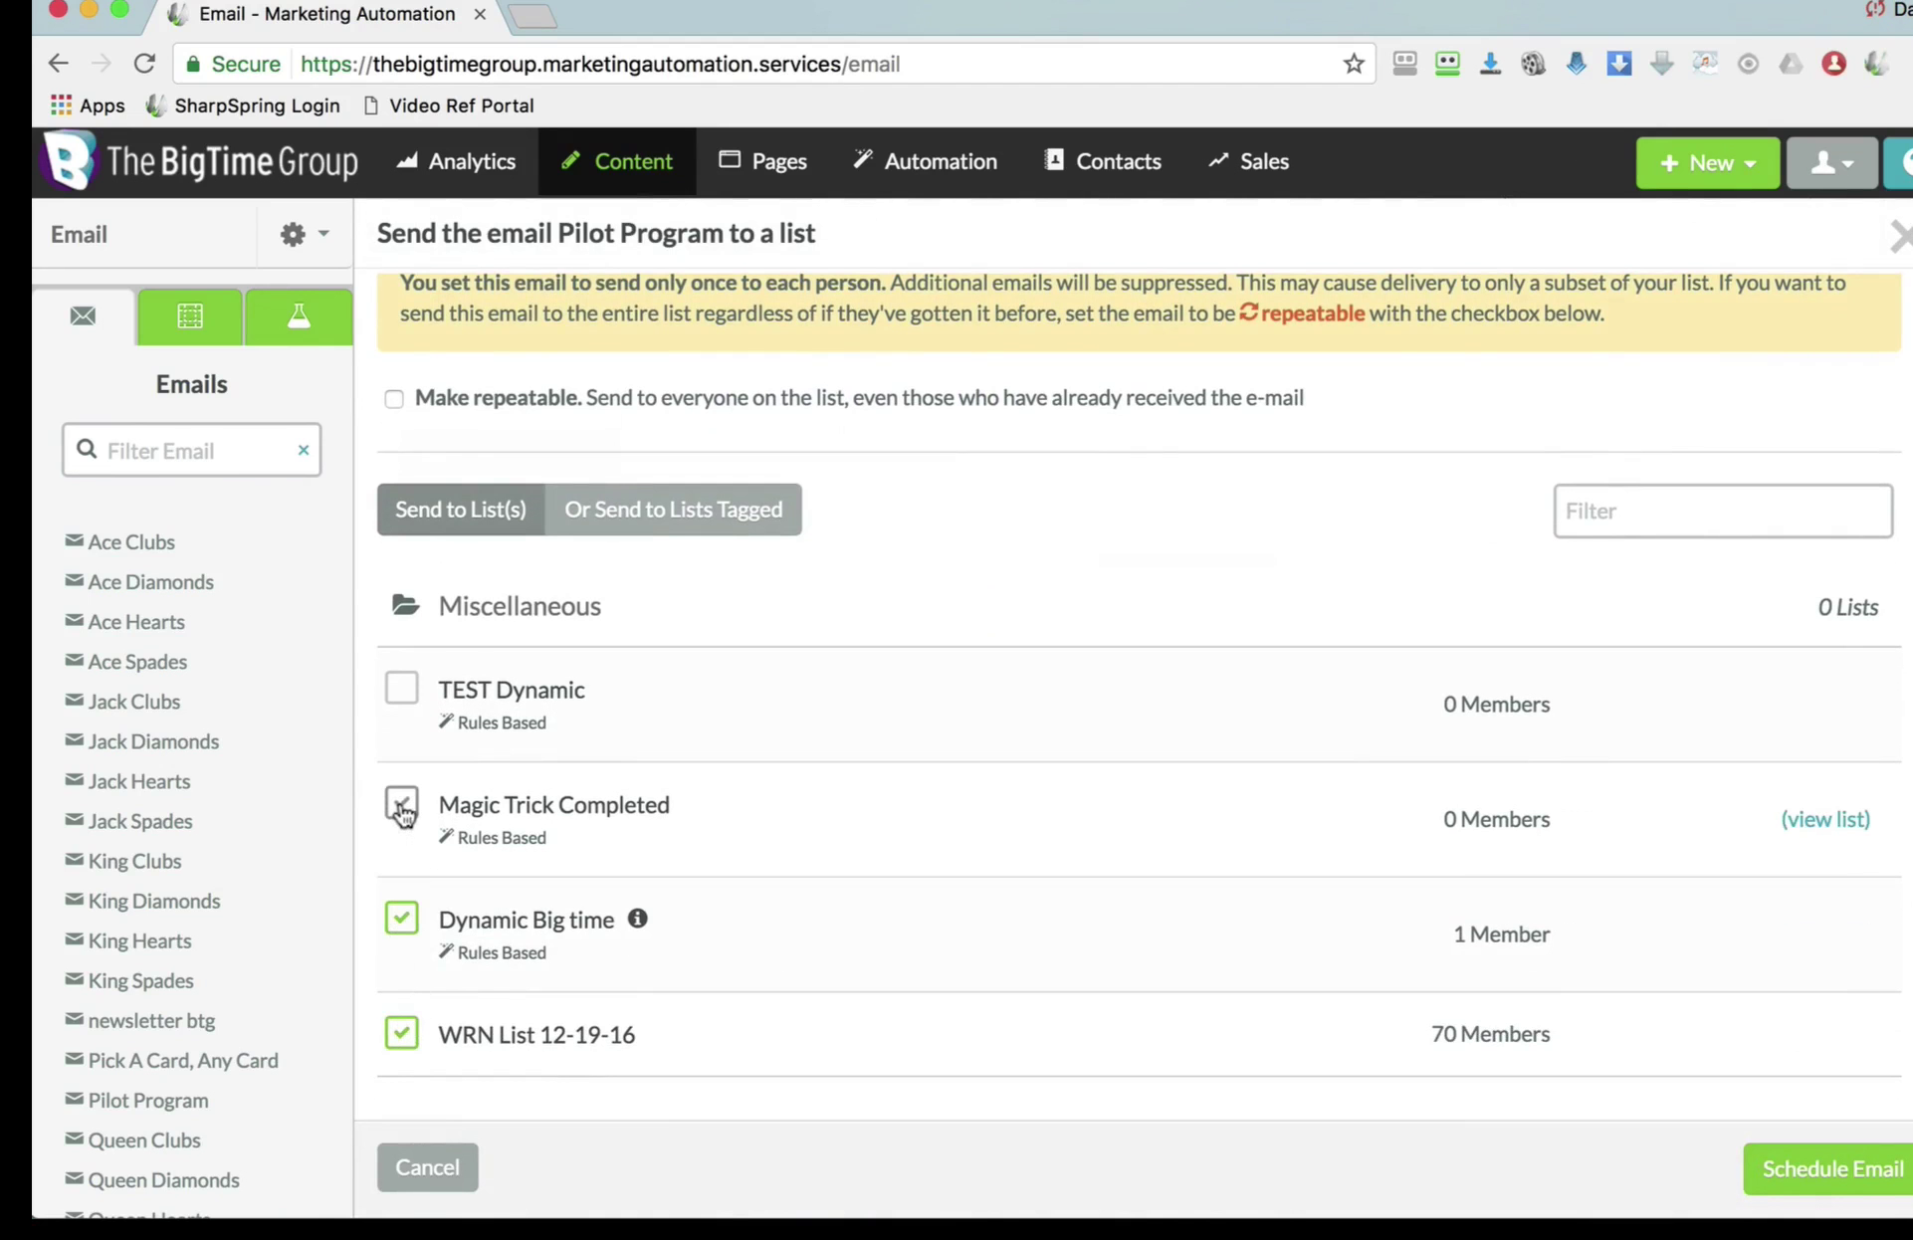
left_click(402, 806)
left_click(402, 918)
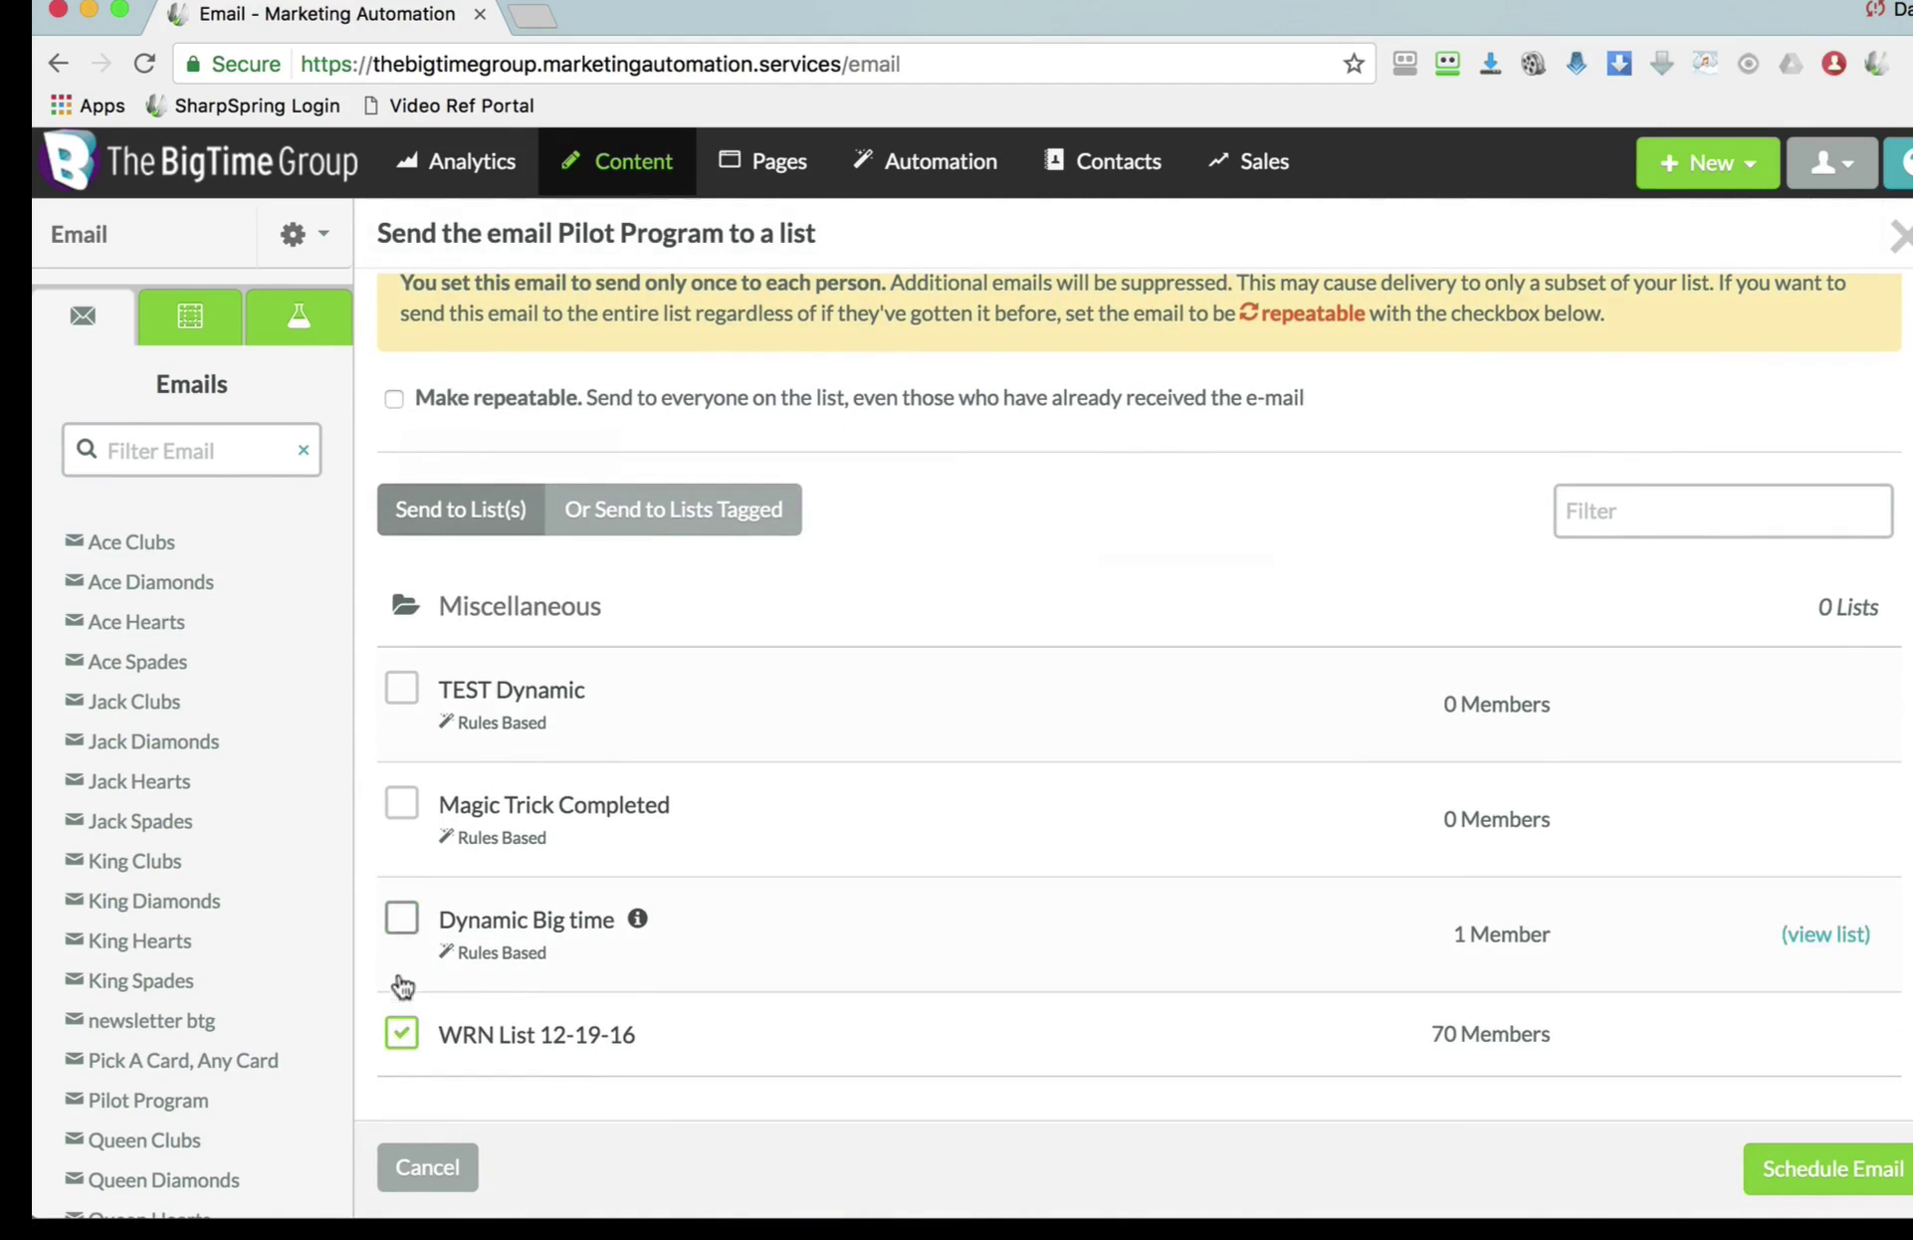
left_click(401, 1035)
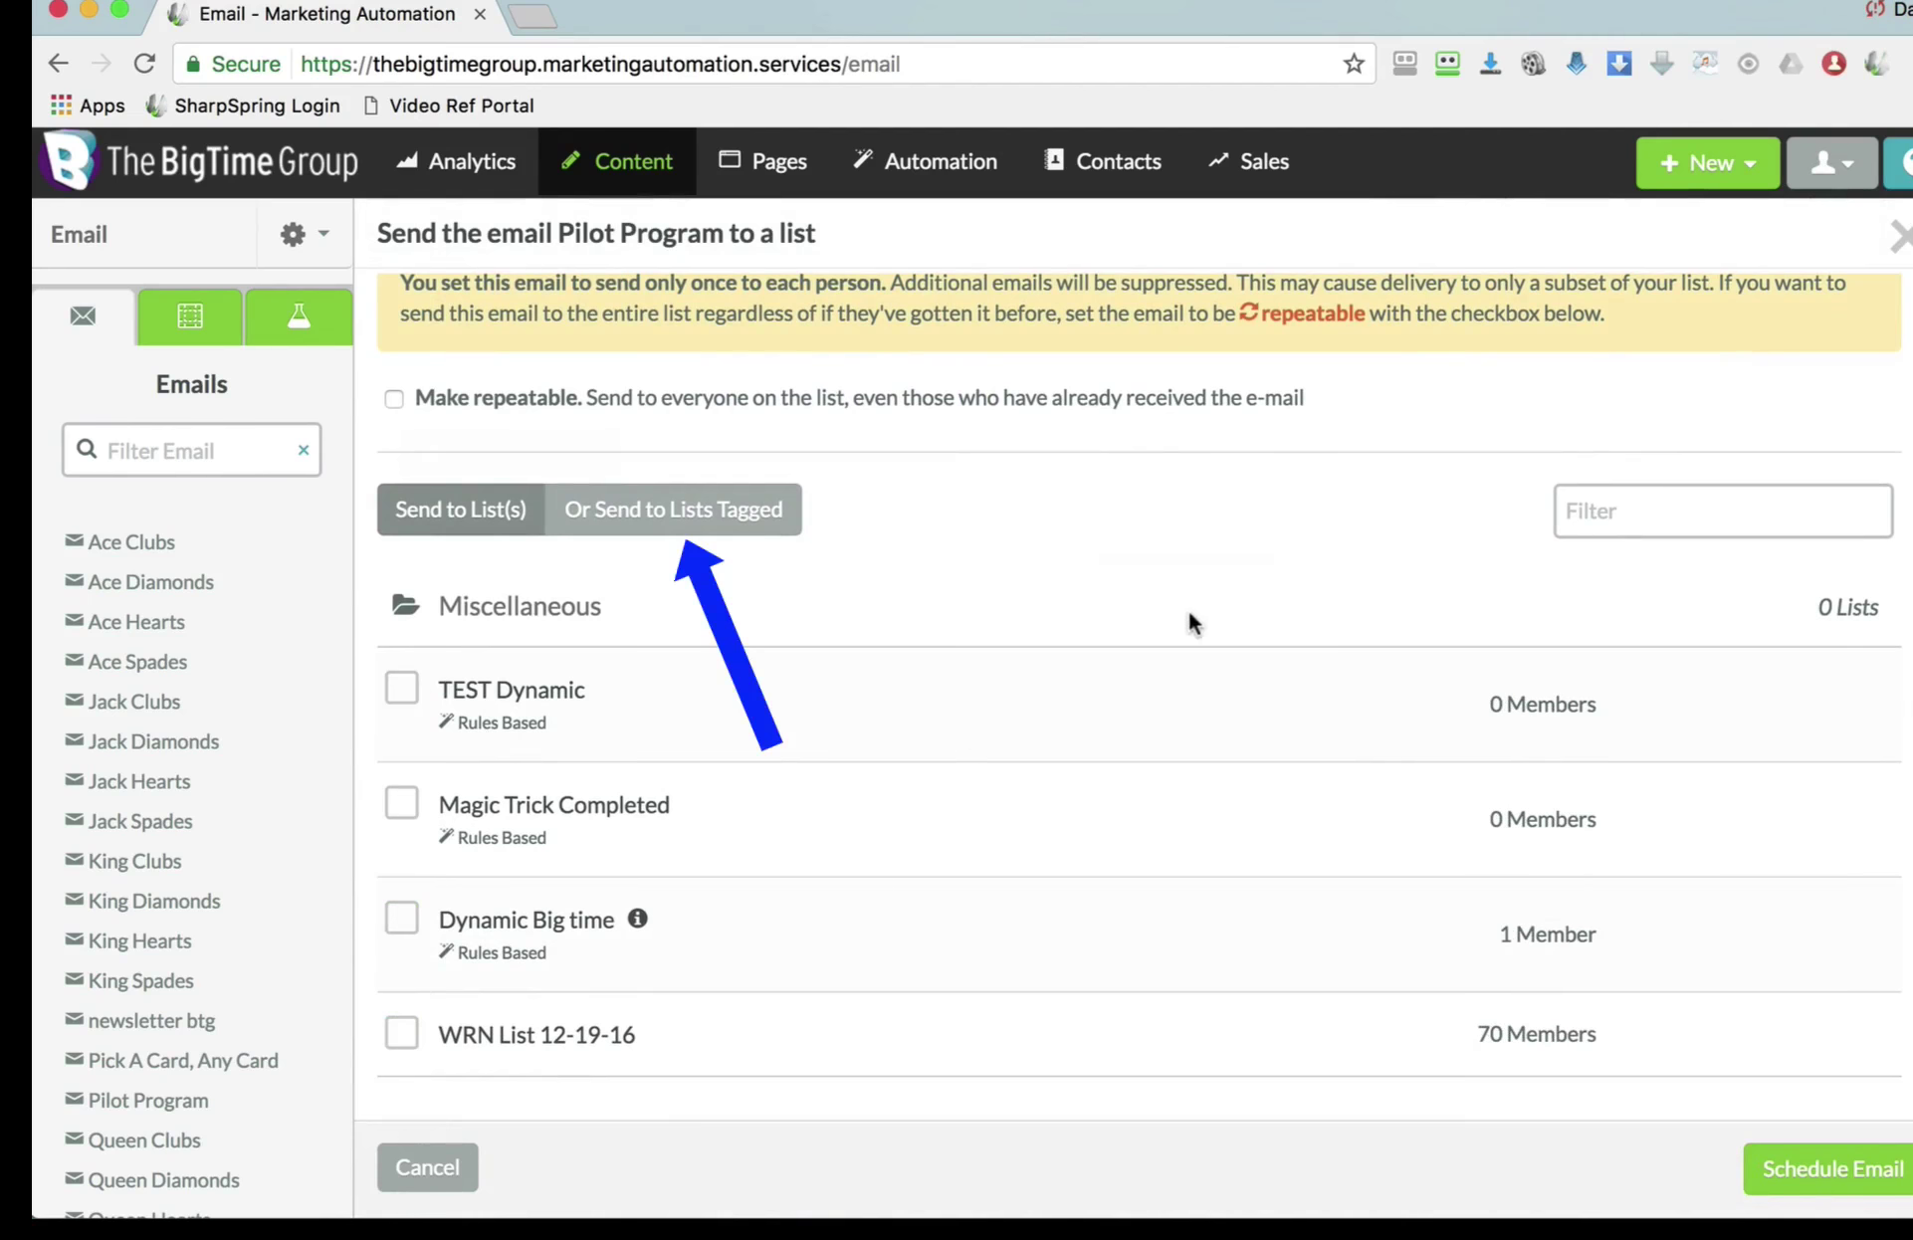
Target the Pilot Program email at lists tagged Friends instead of individually chosen lists.
left_click(637, 513)
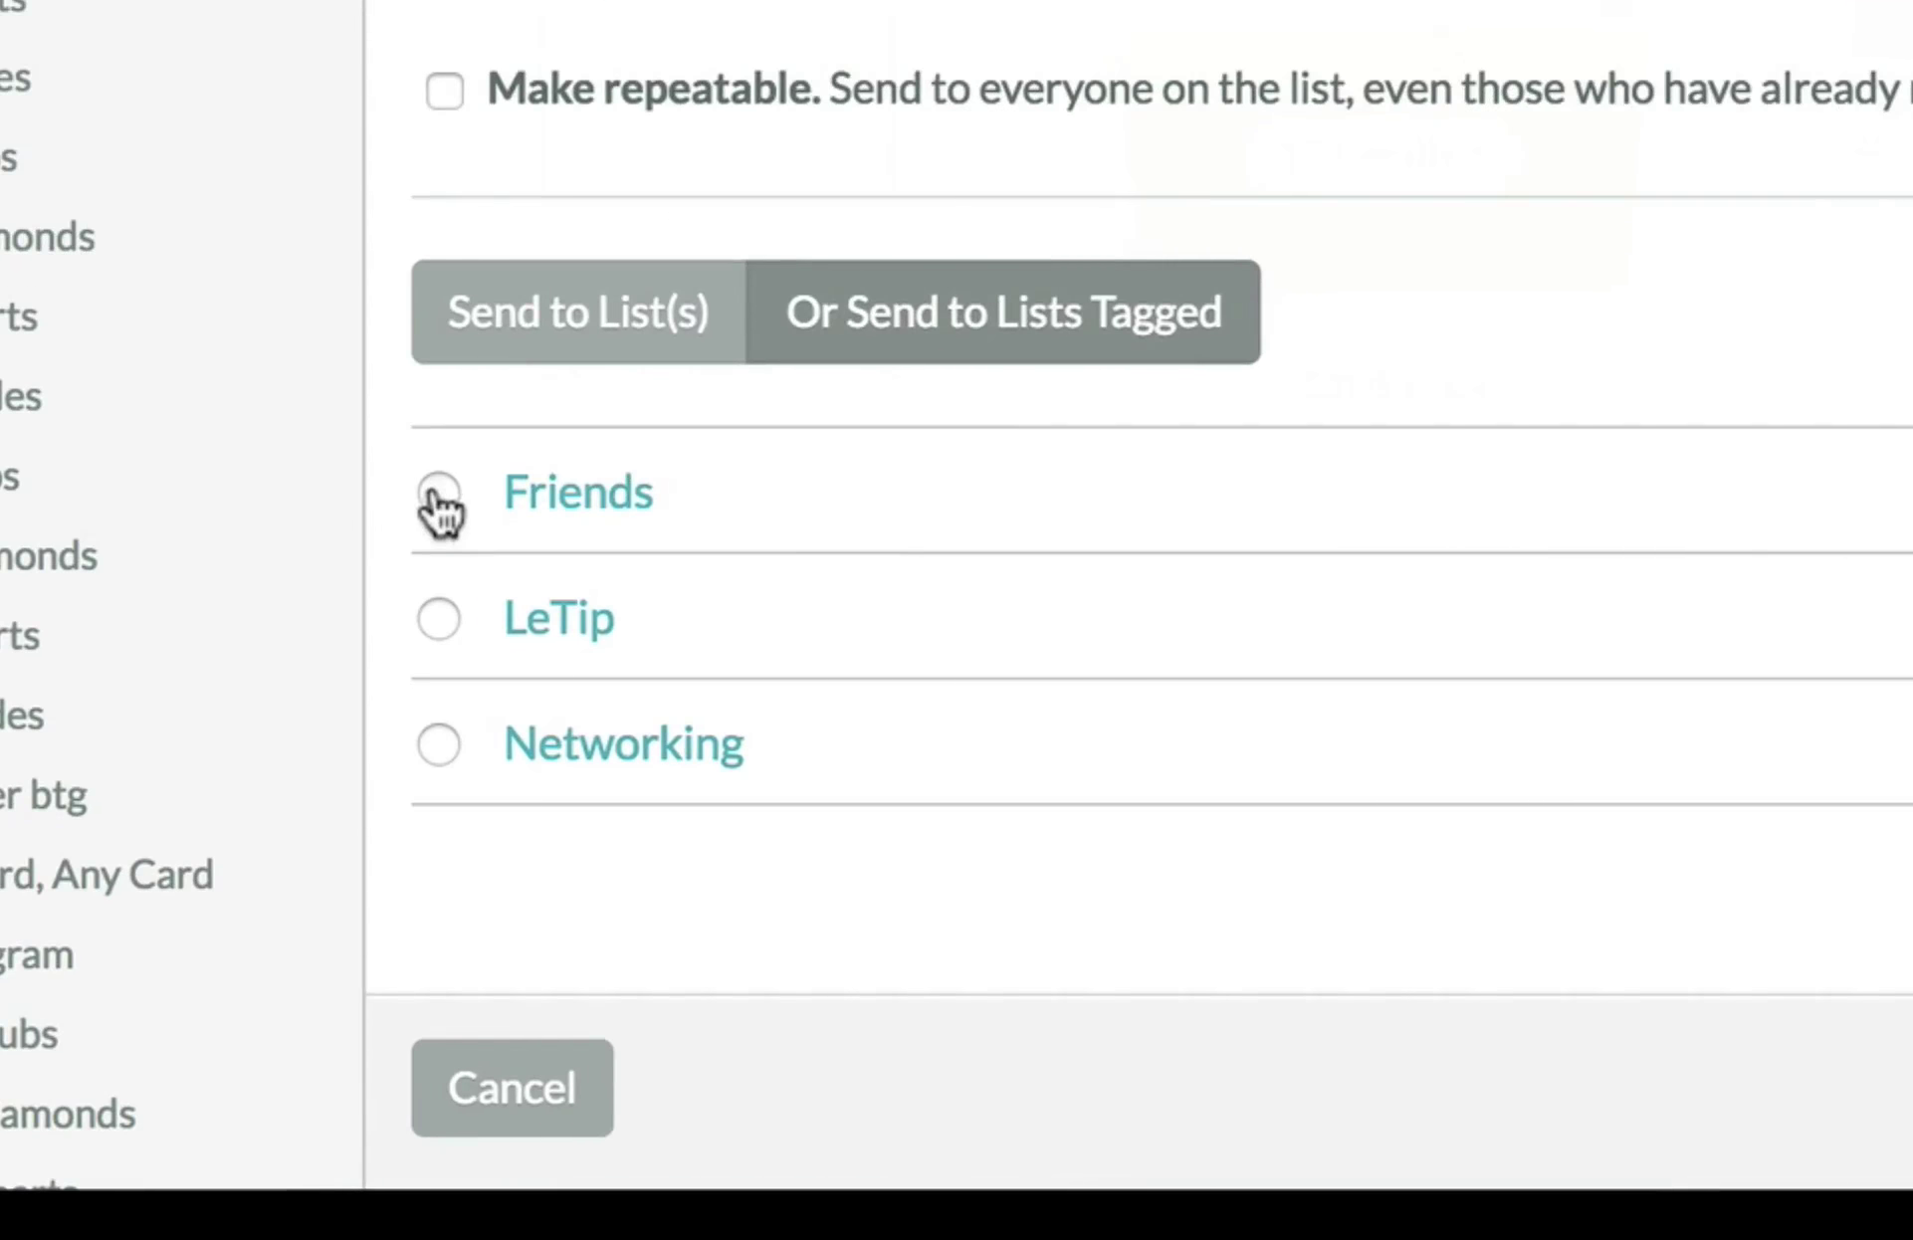
left_click(391, 869)
left_click(438, 747)
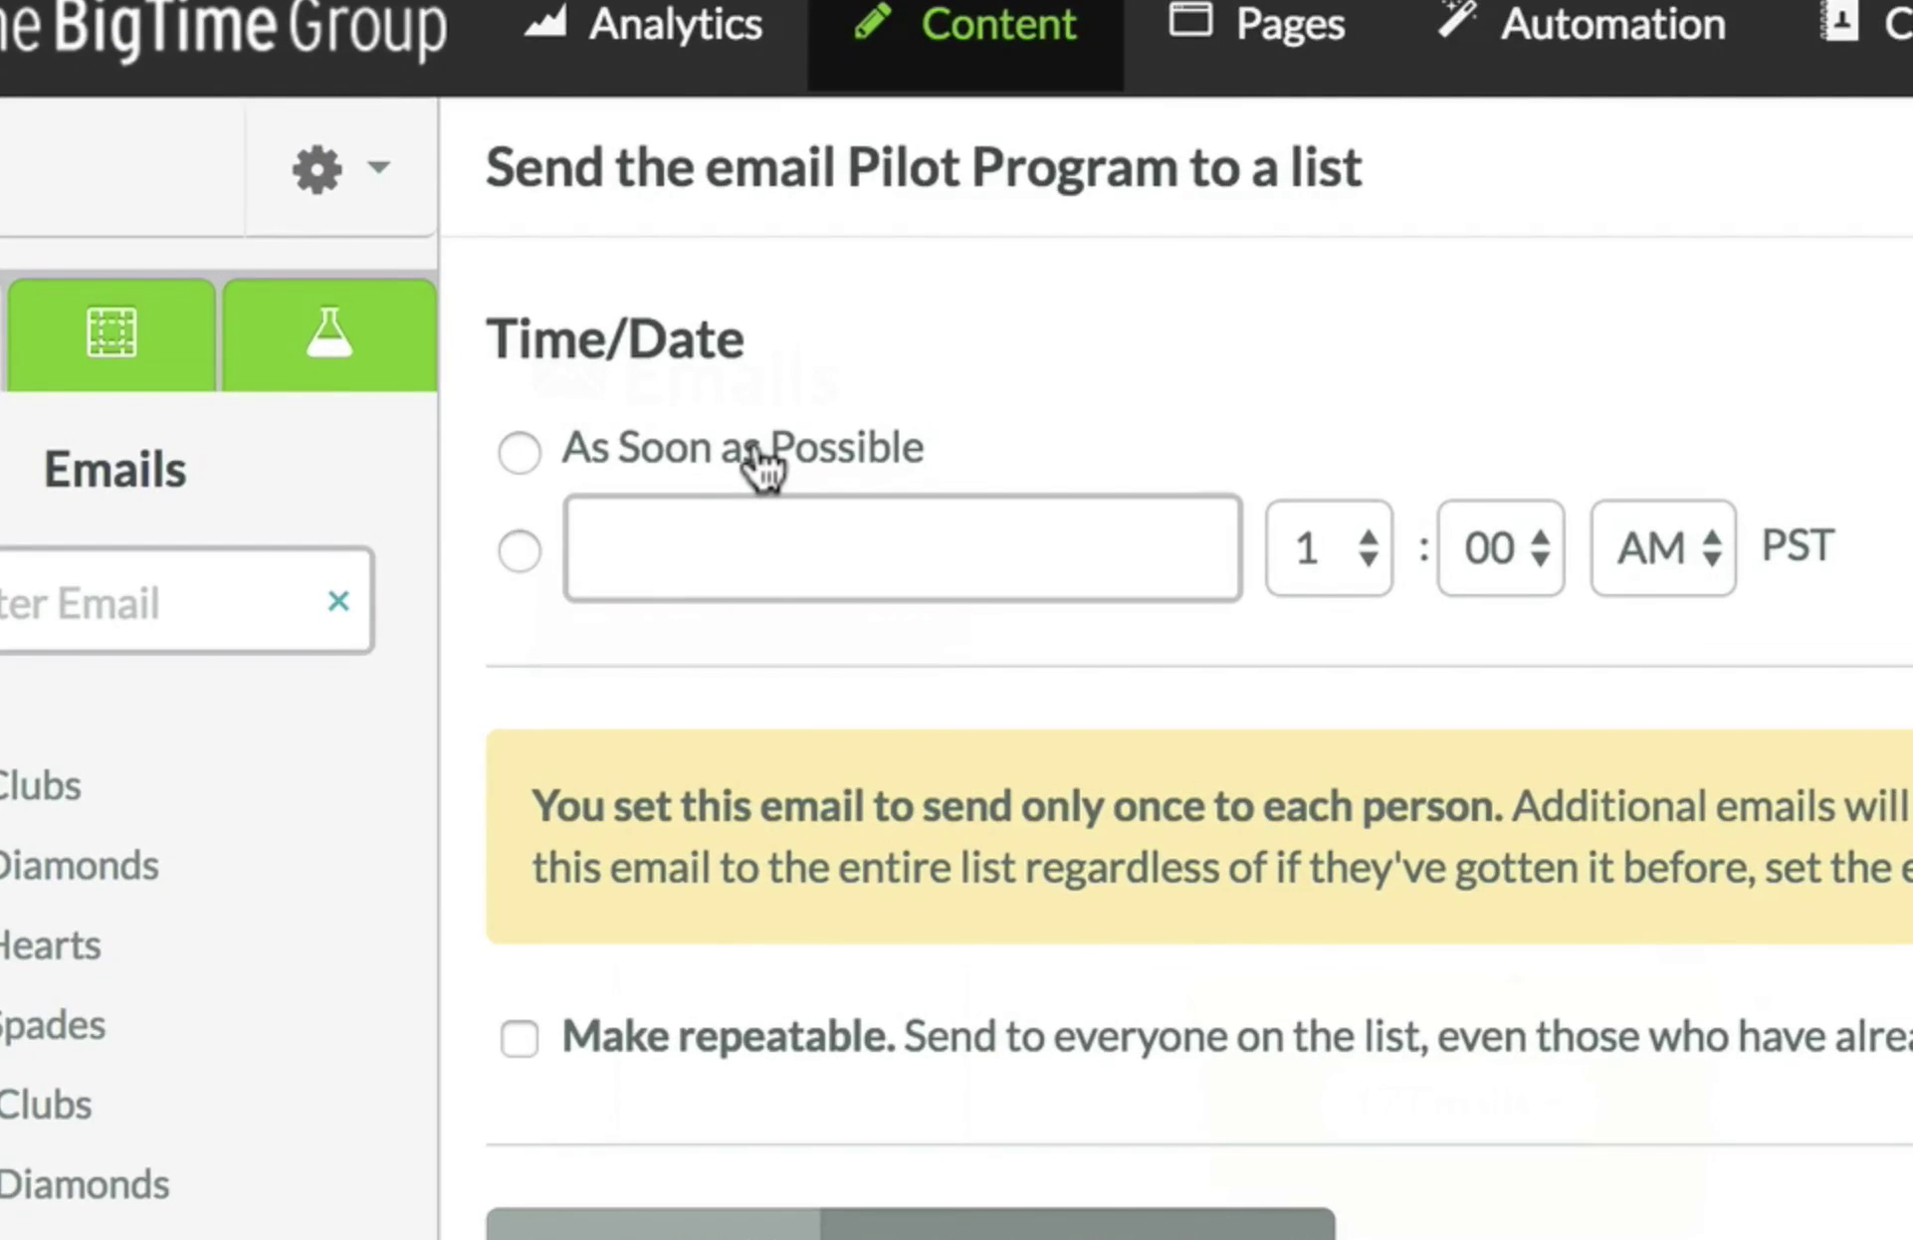
Set the Pilot Program email's send time to 04/03/2017 at 7:30 AM PST and make the email repeatable.
left_click(754, 456)
left_click(522, 554)
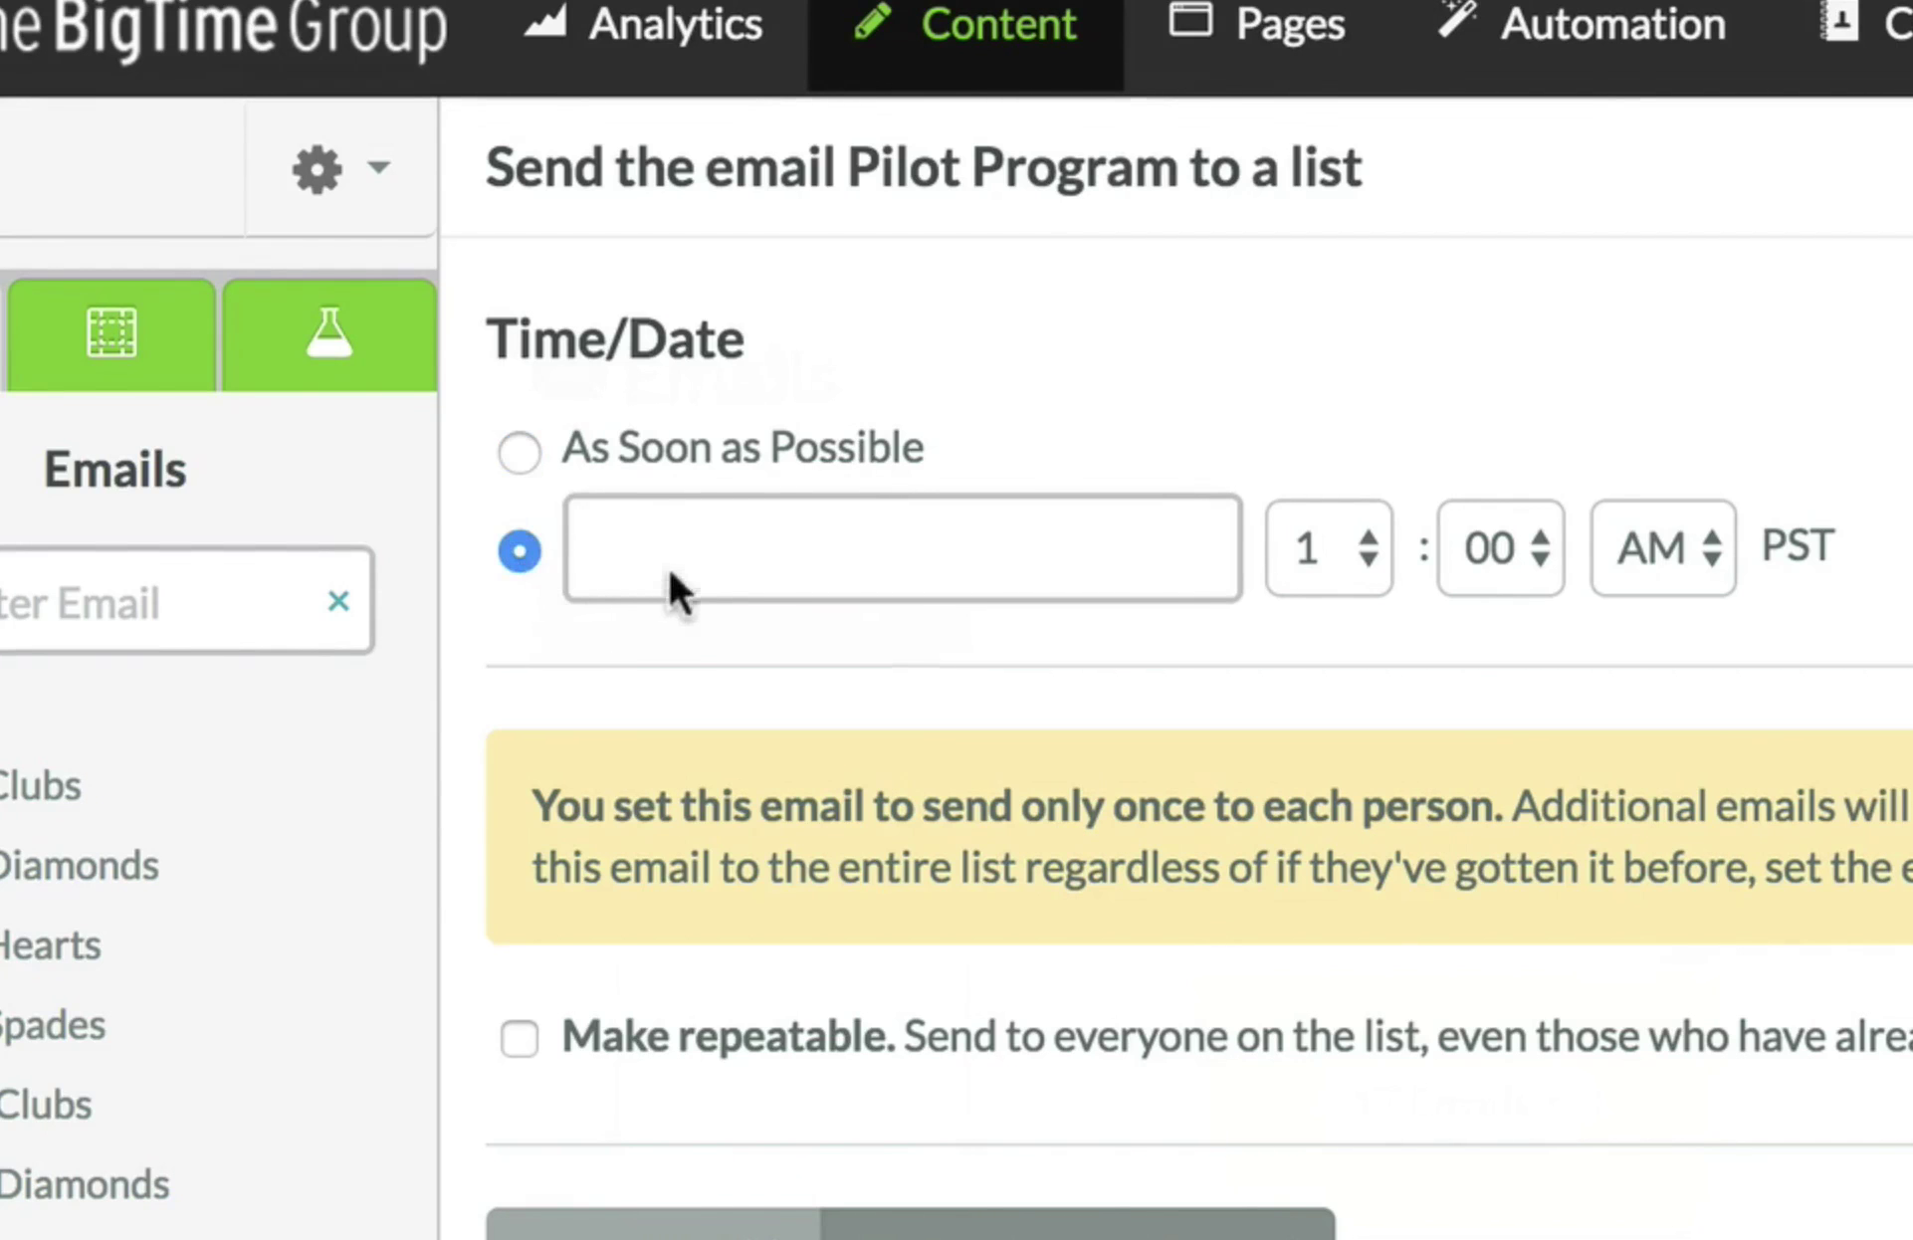
left_click(725, 541)
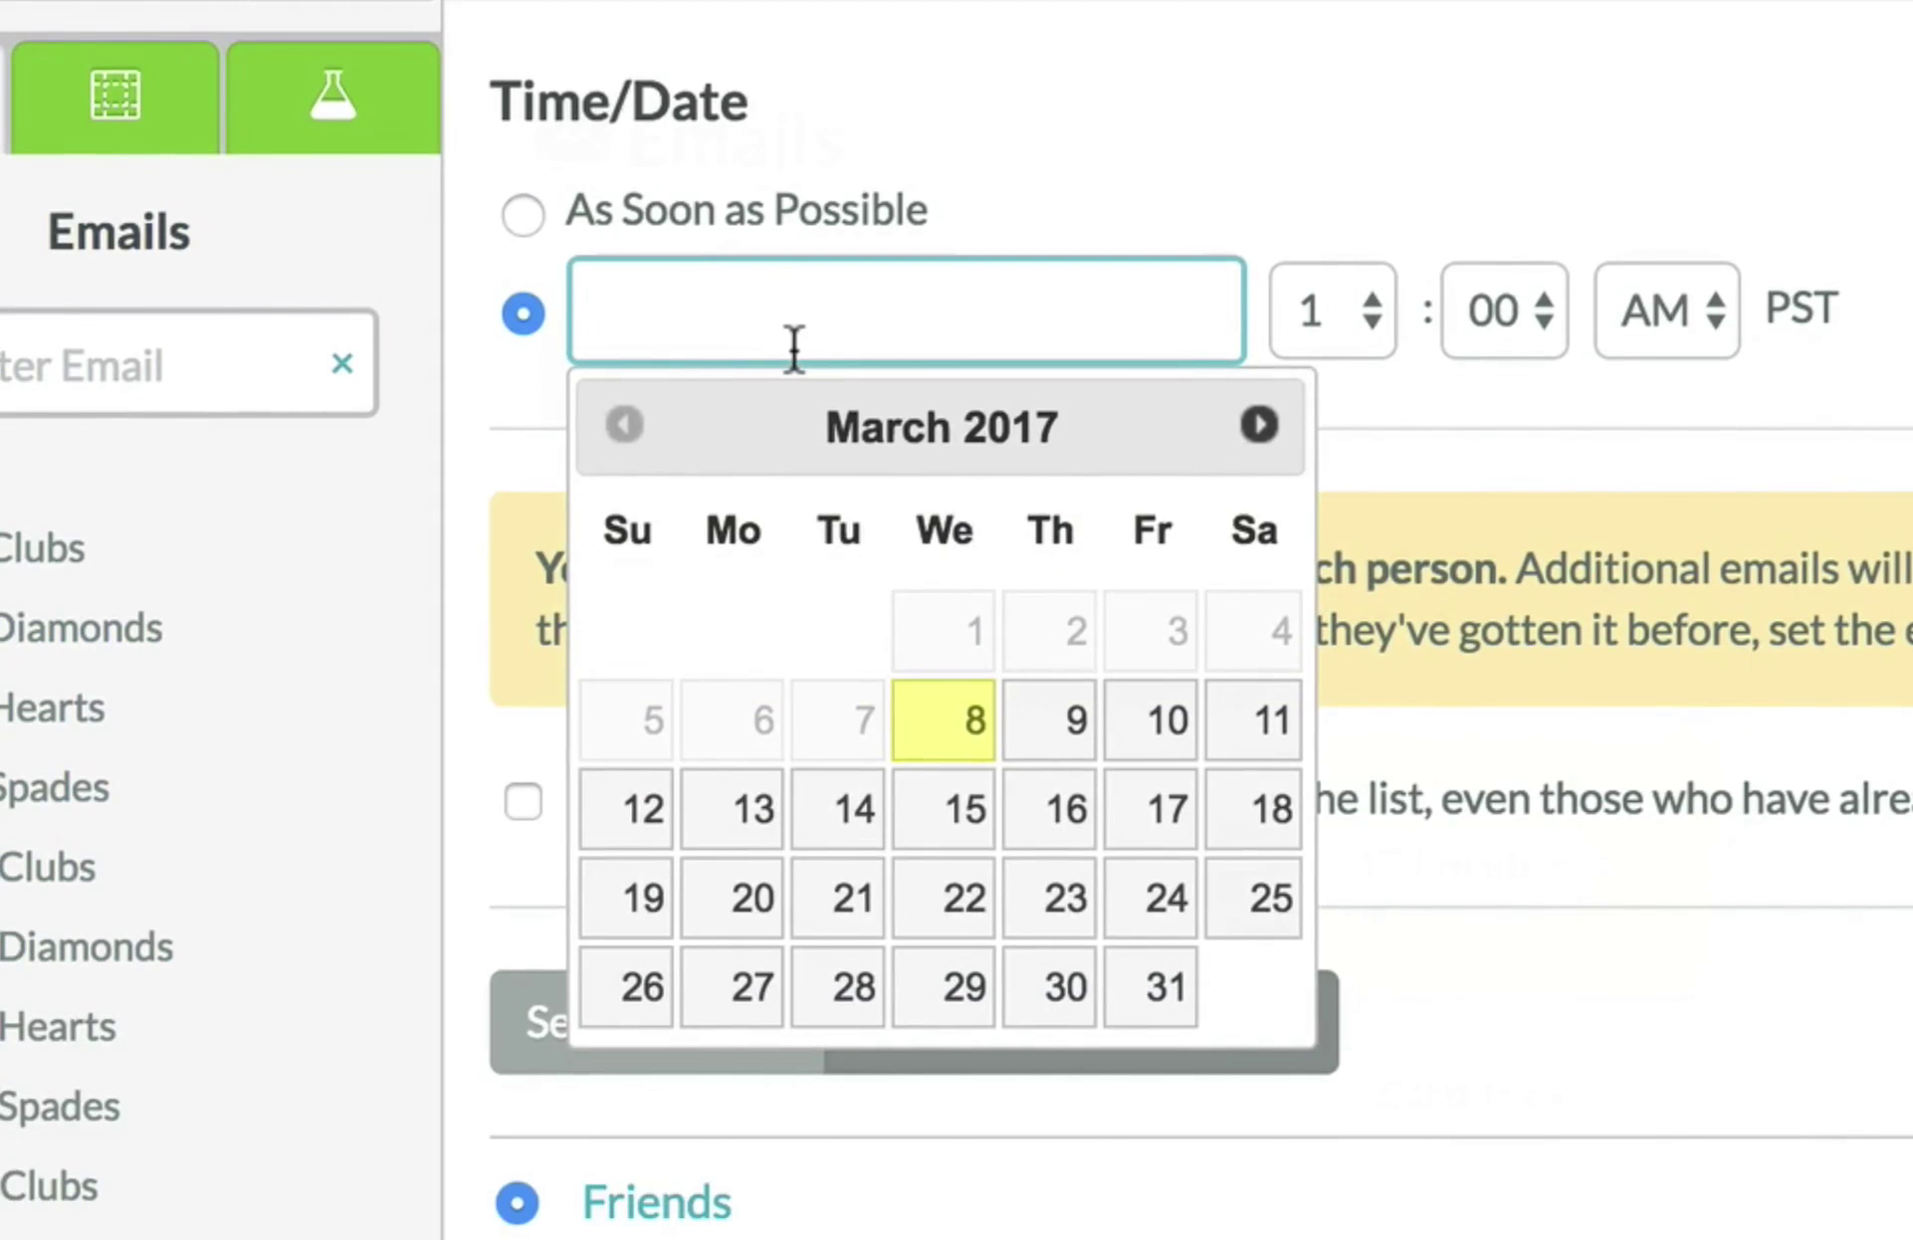
left_click(1260, 428)
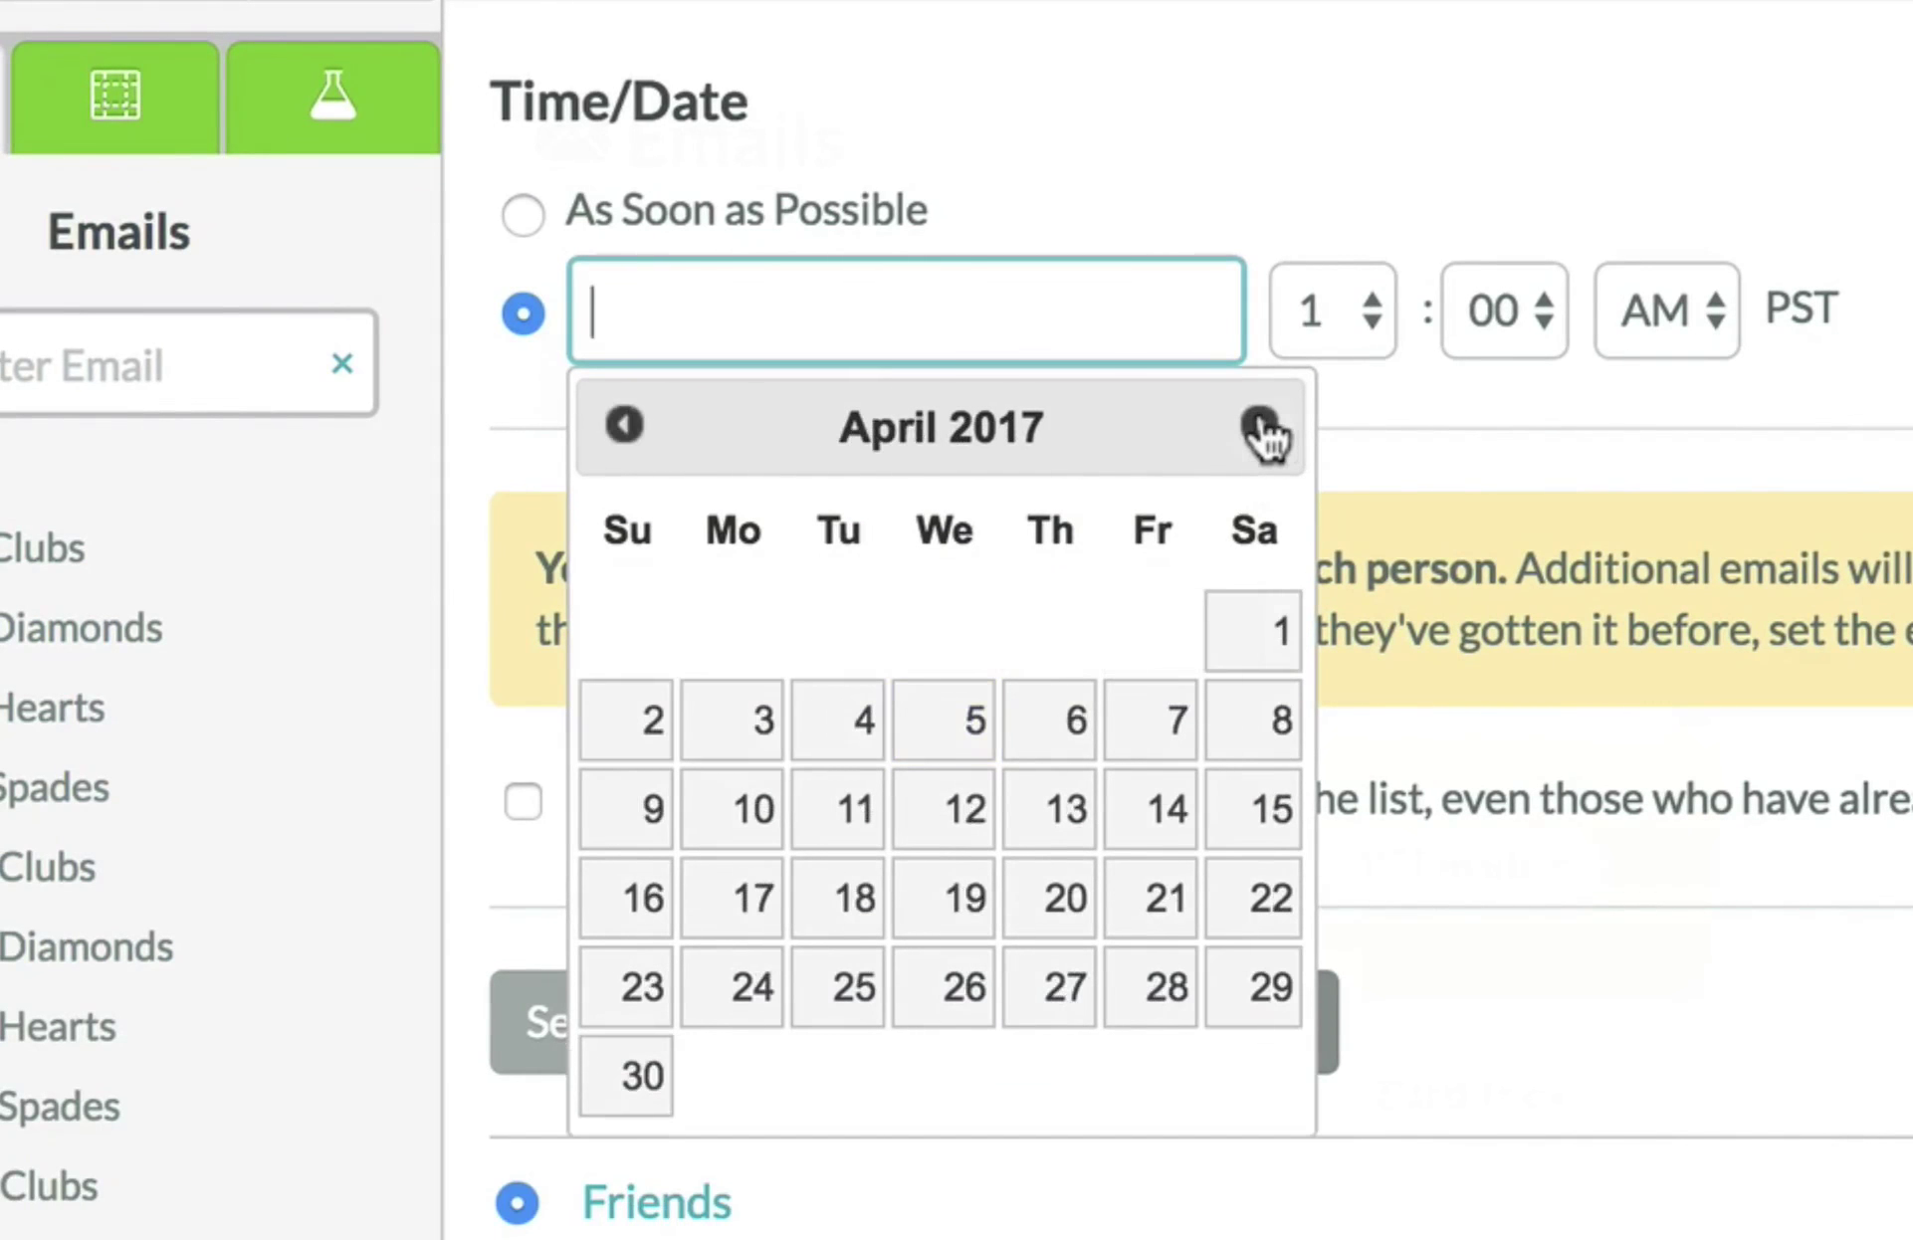
left_click(732, 745)
left_click(1371, 304)
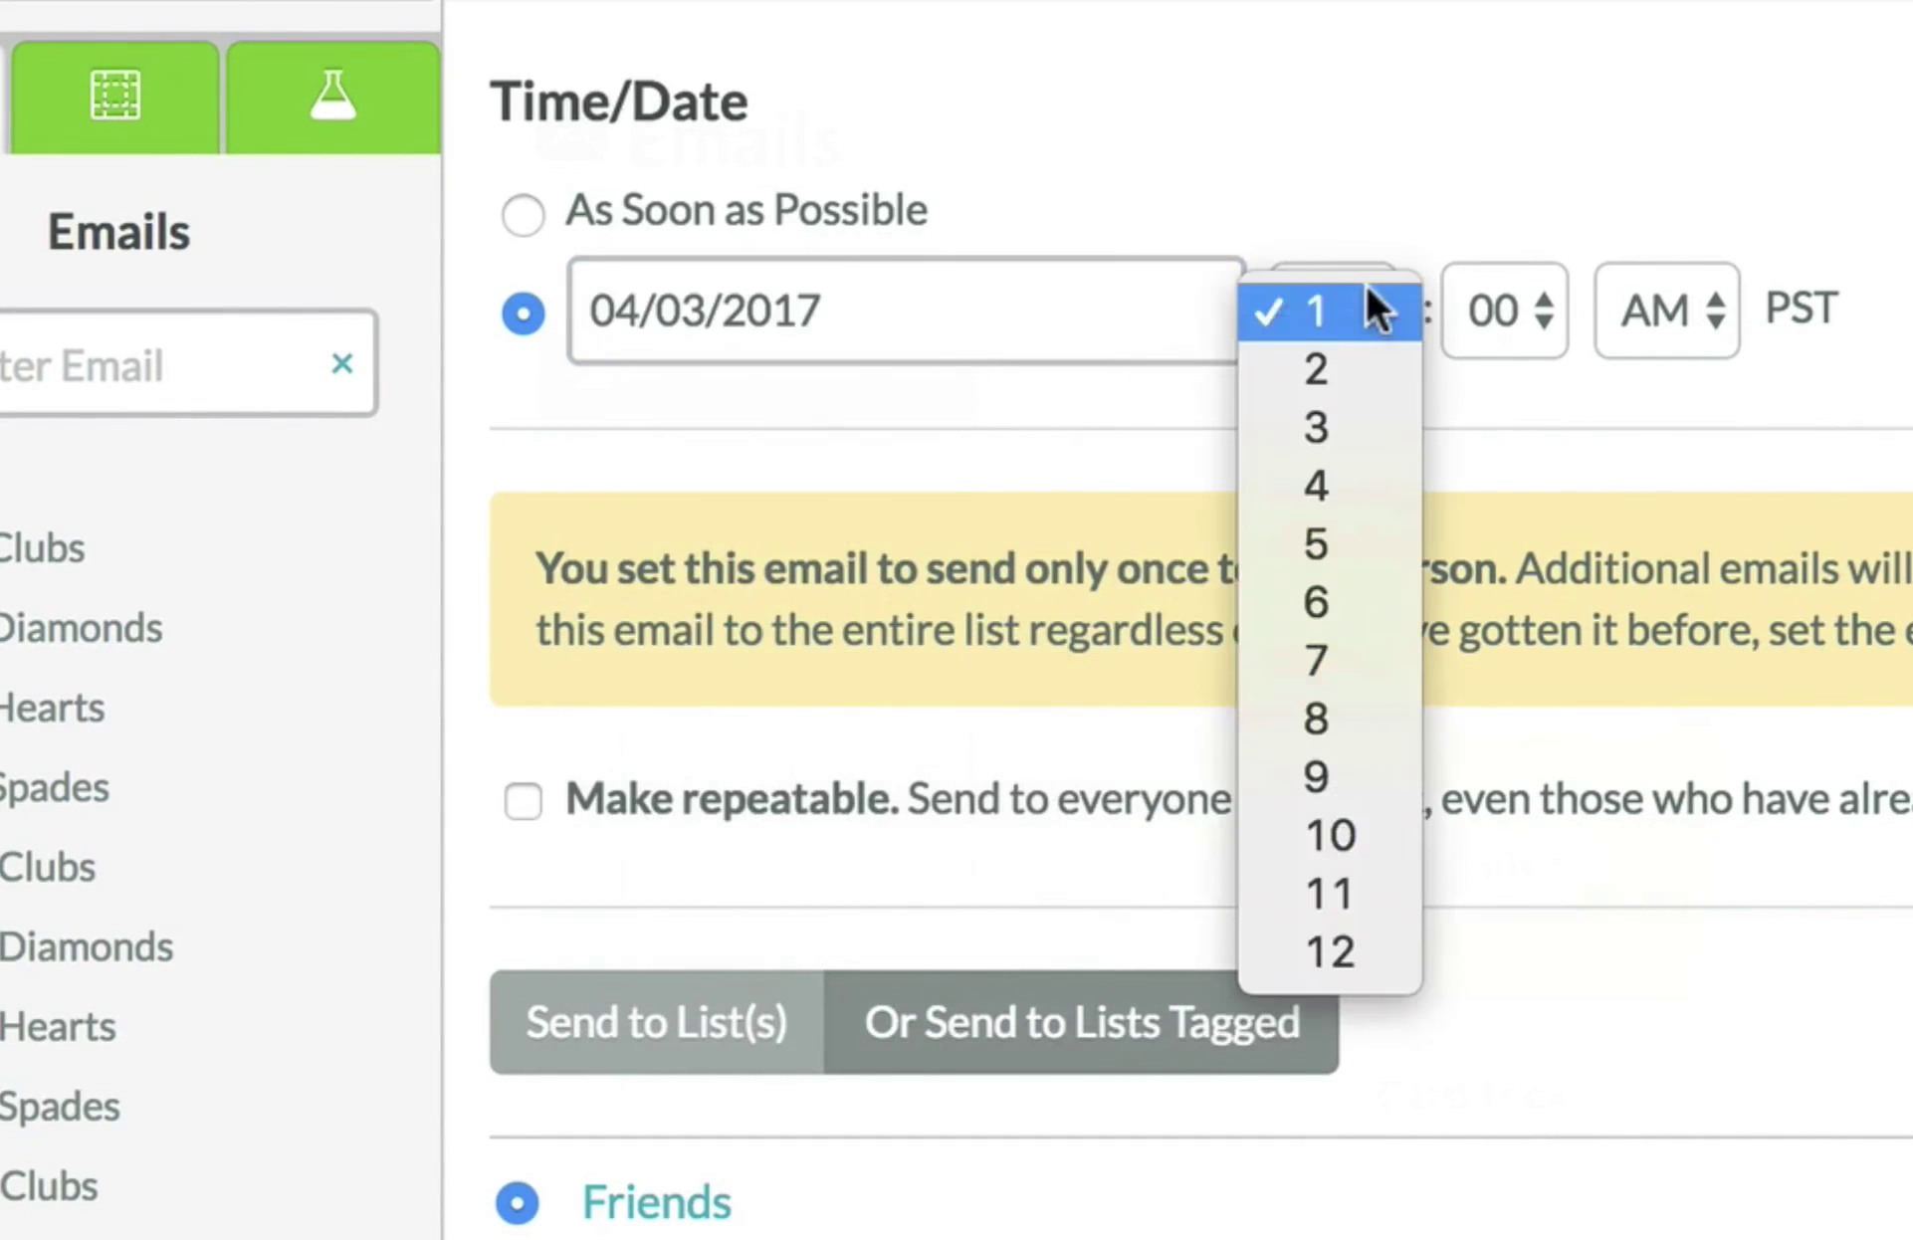
left_click(1315, 662)
left_click(1542, 304)
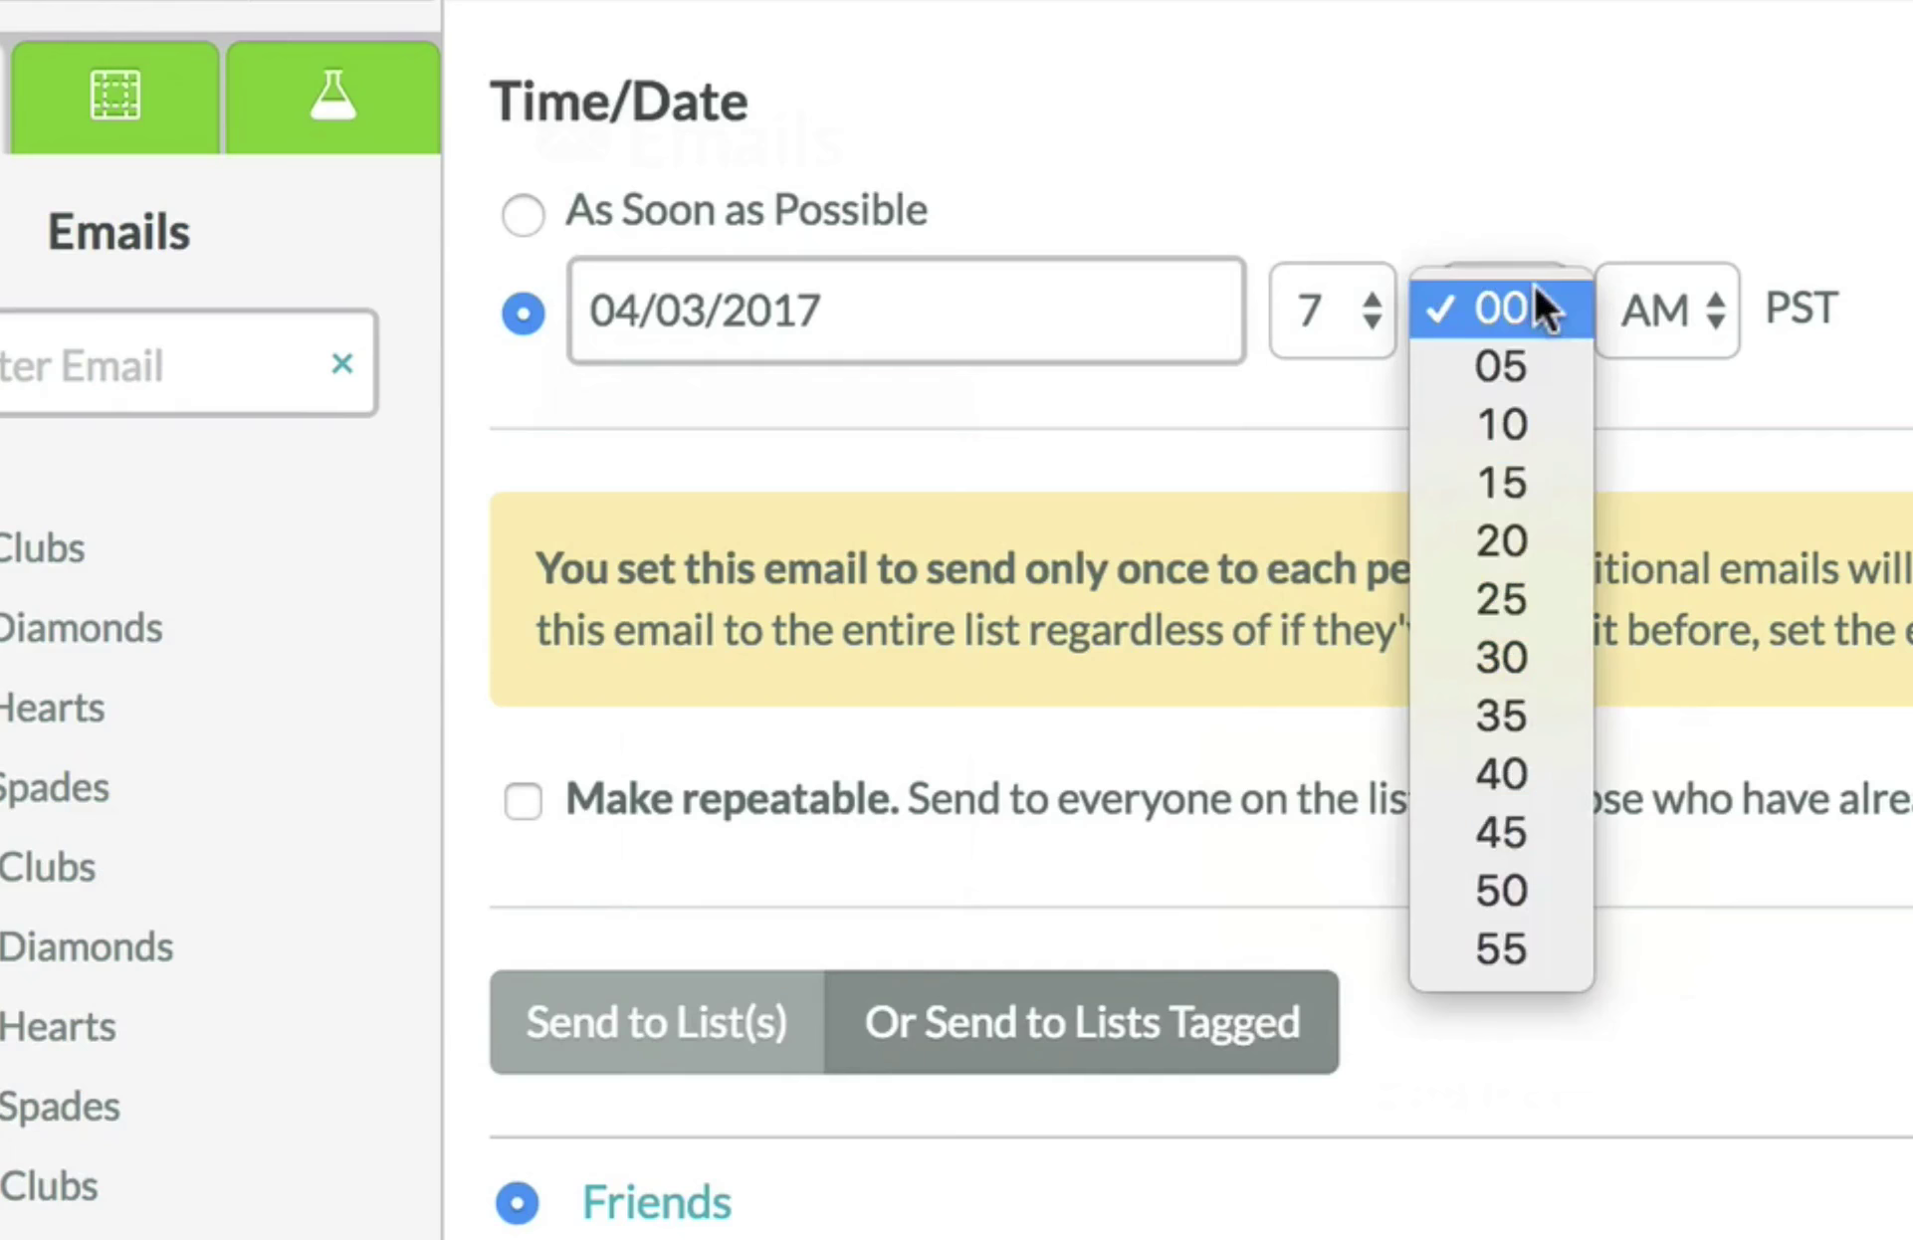
left_click(1516, 657)
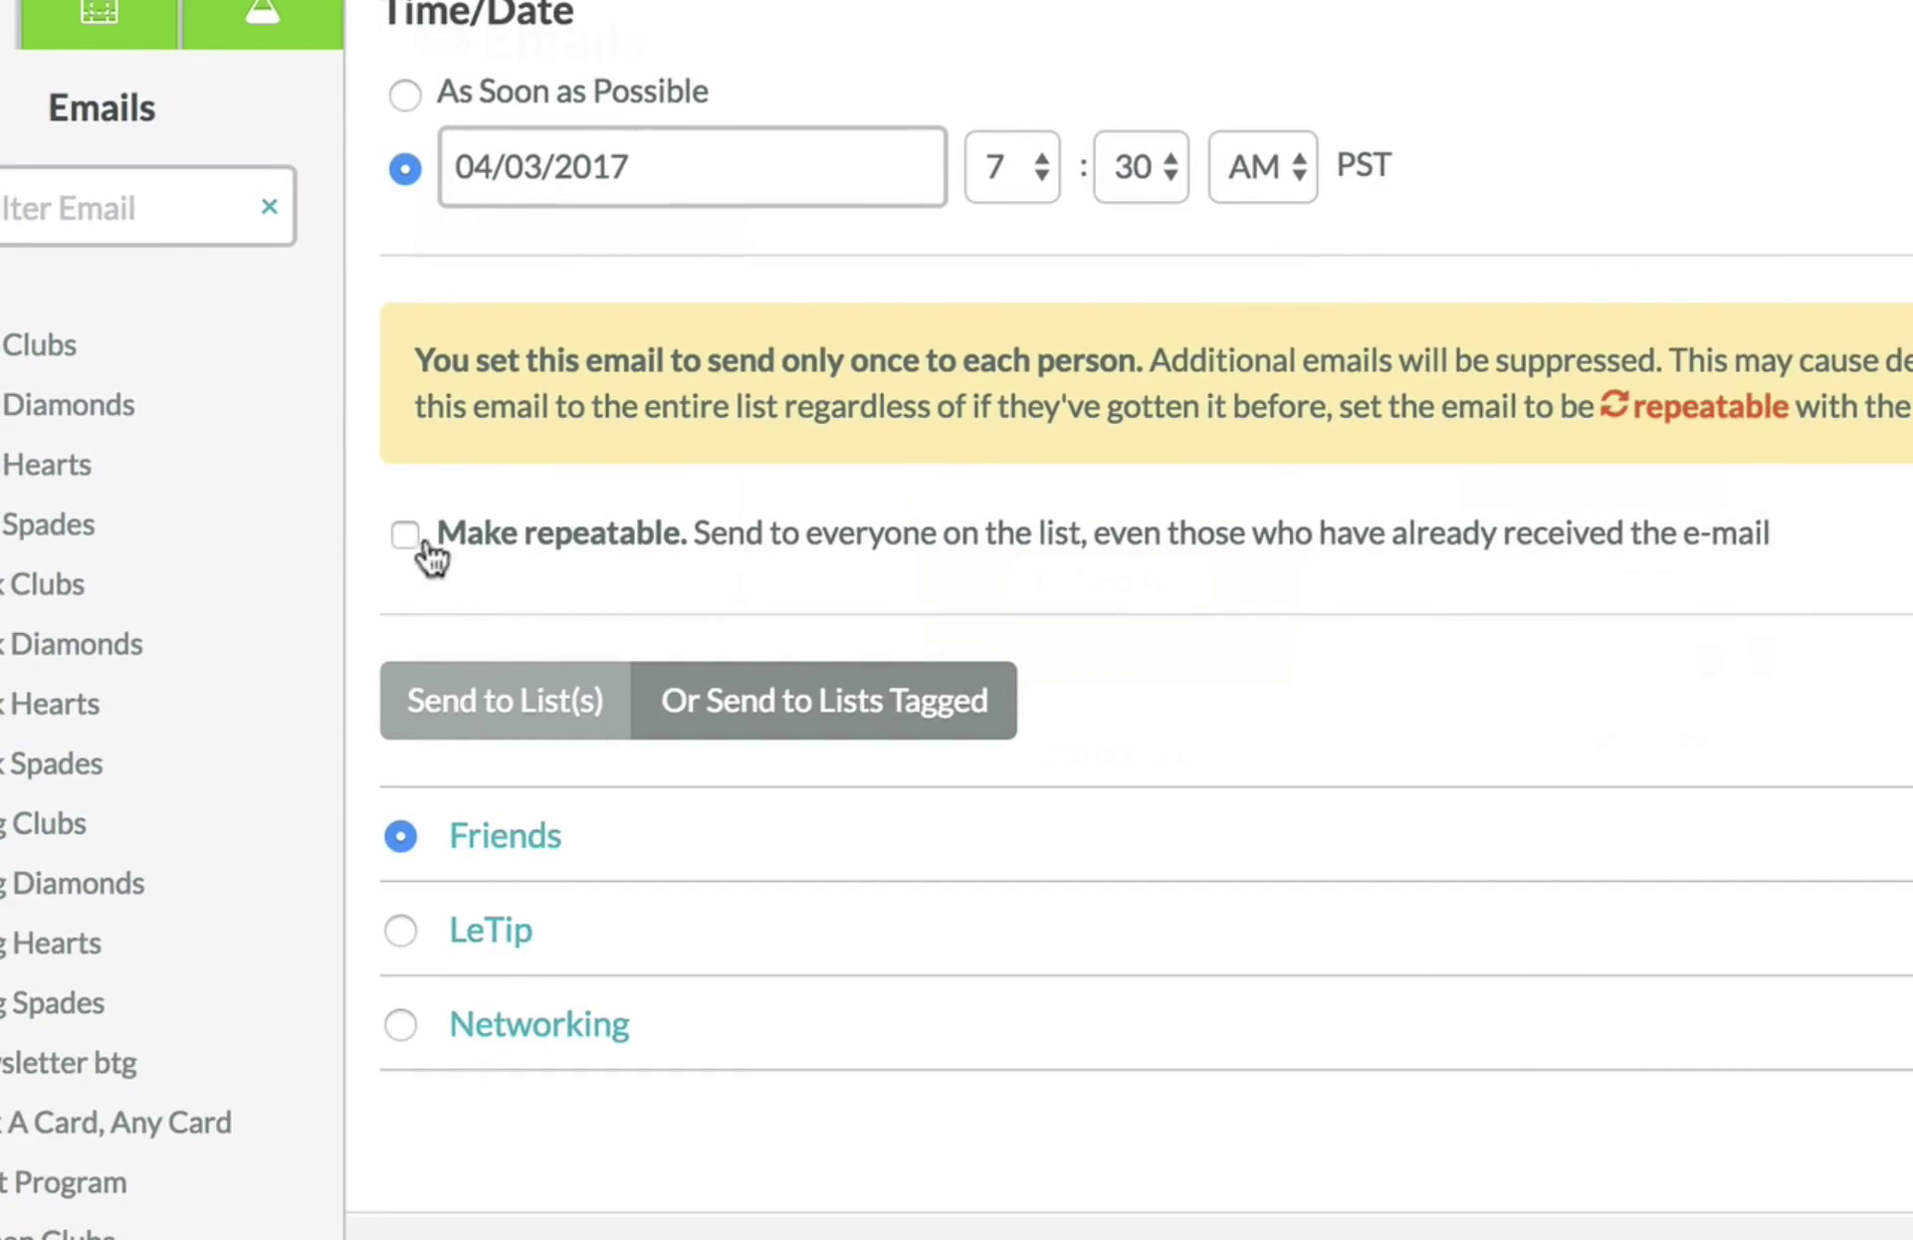
left_click(405, 538)
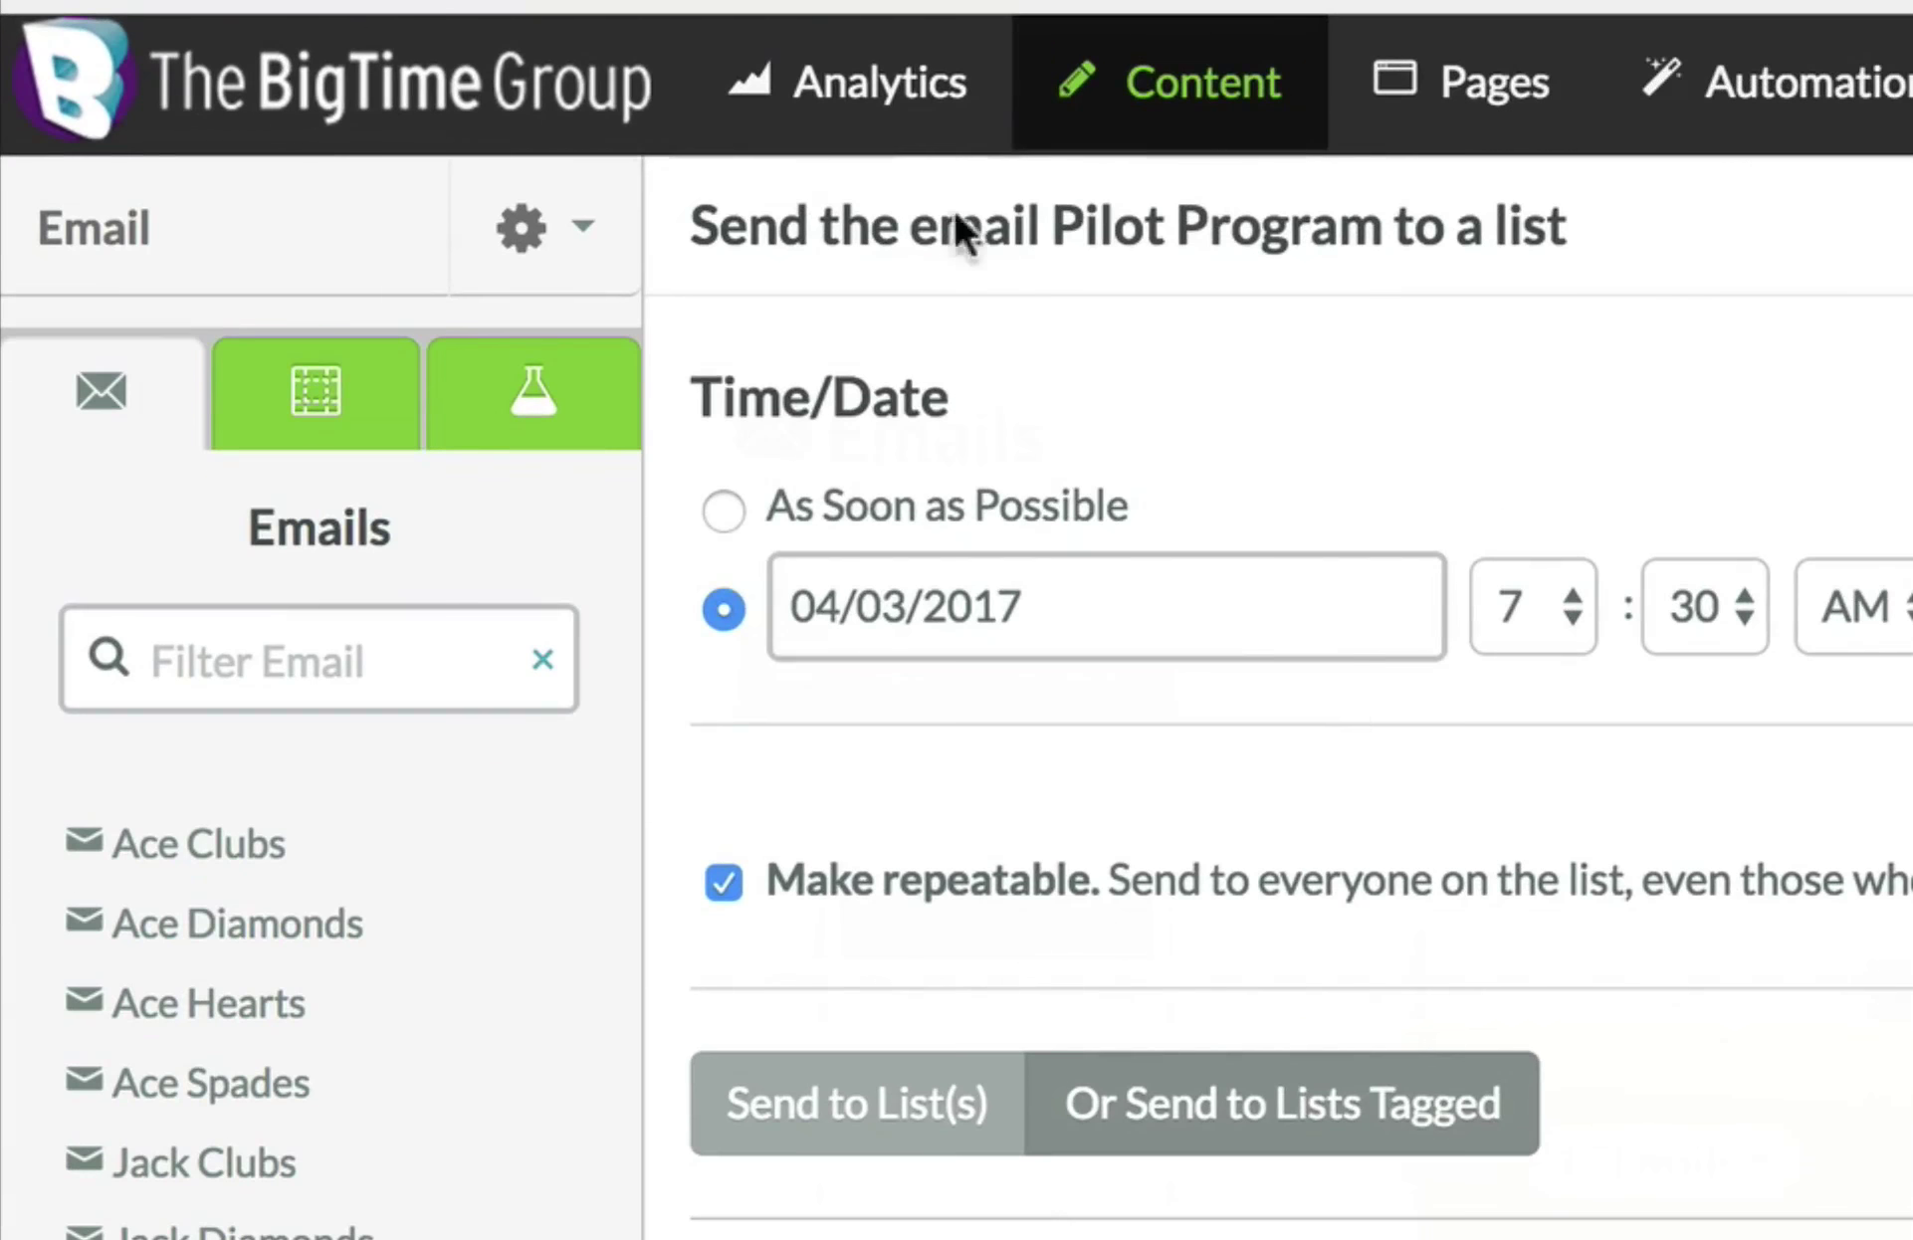
Open the email performance report for newsletter btg and review its opens, clicks, unsubscribes and link sections.
left_click(441, 193)
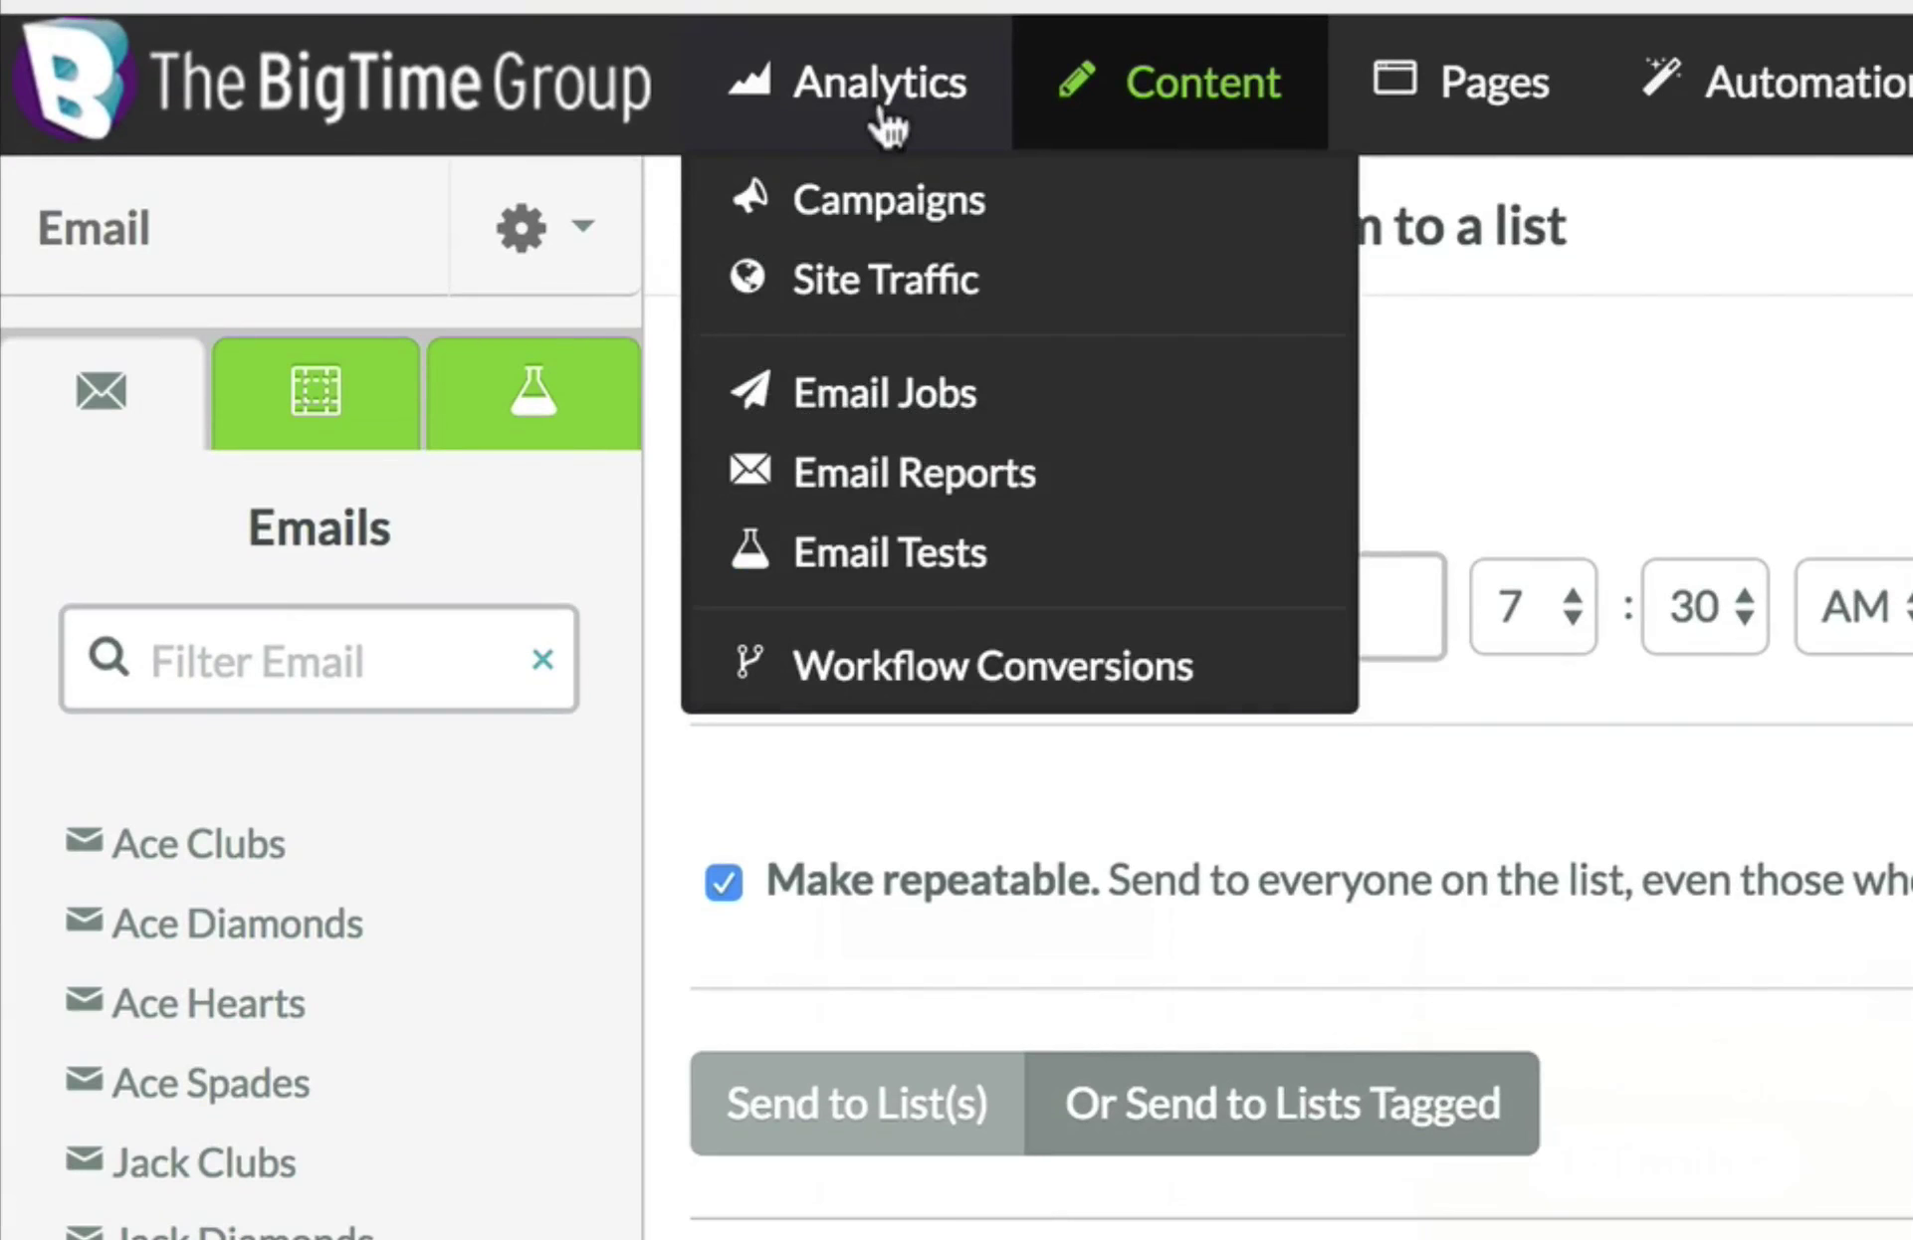
left_click(889, 503)
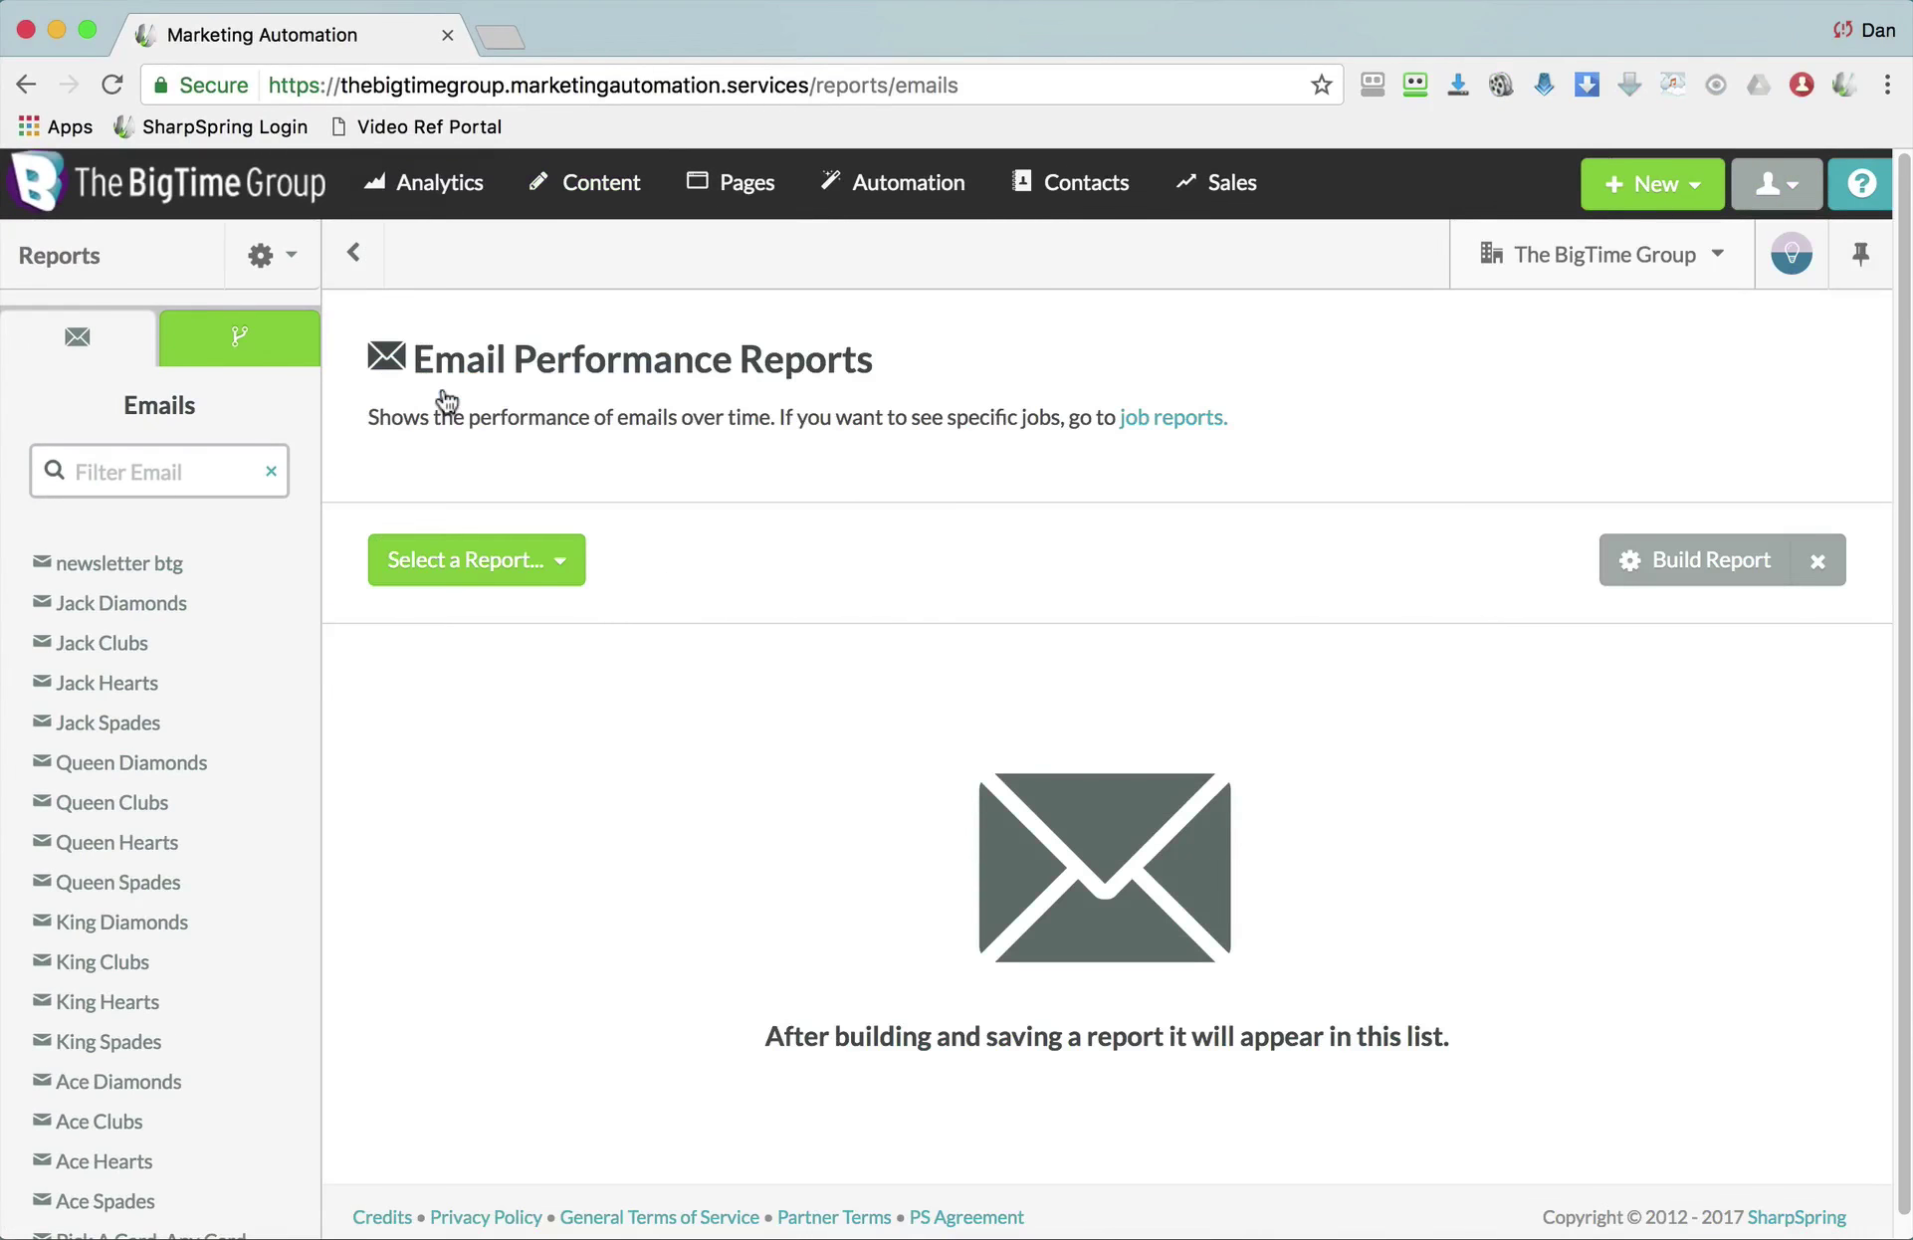
left_click(144, 566)
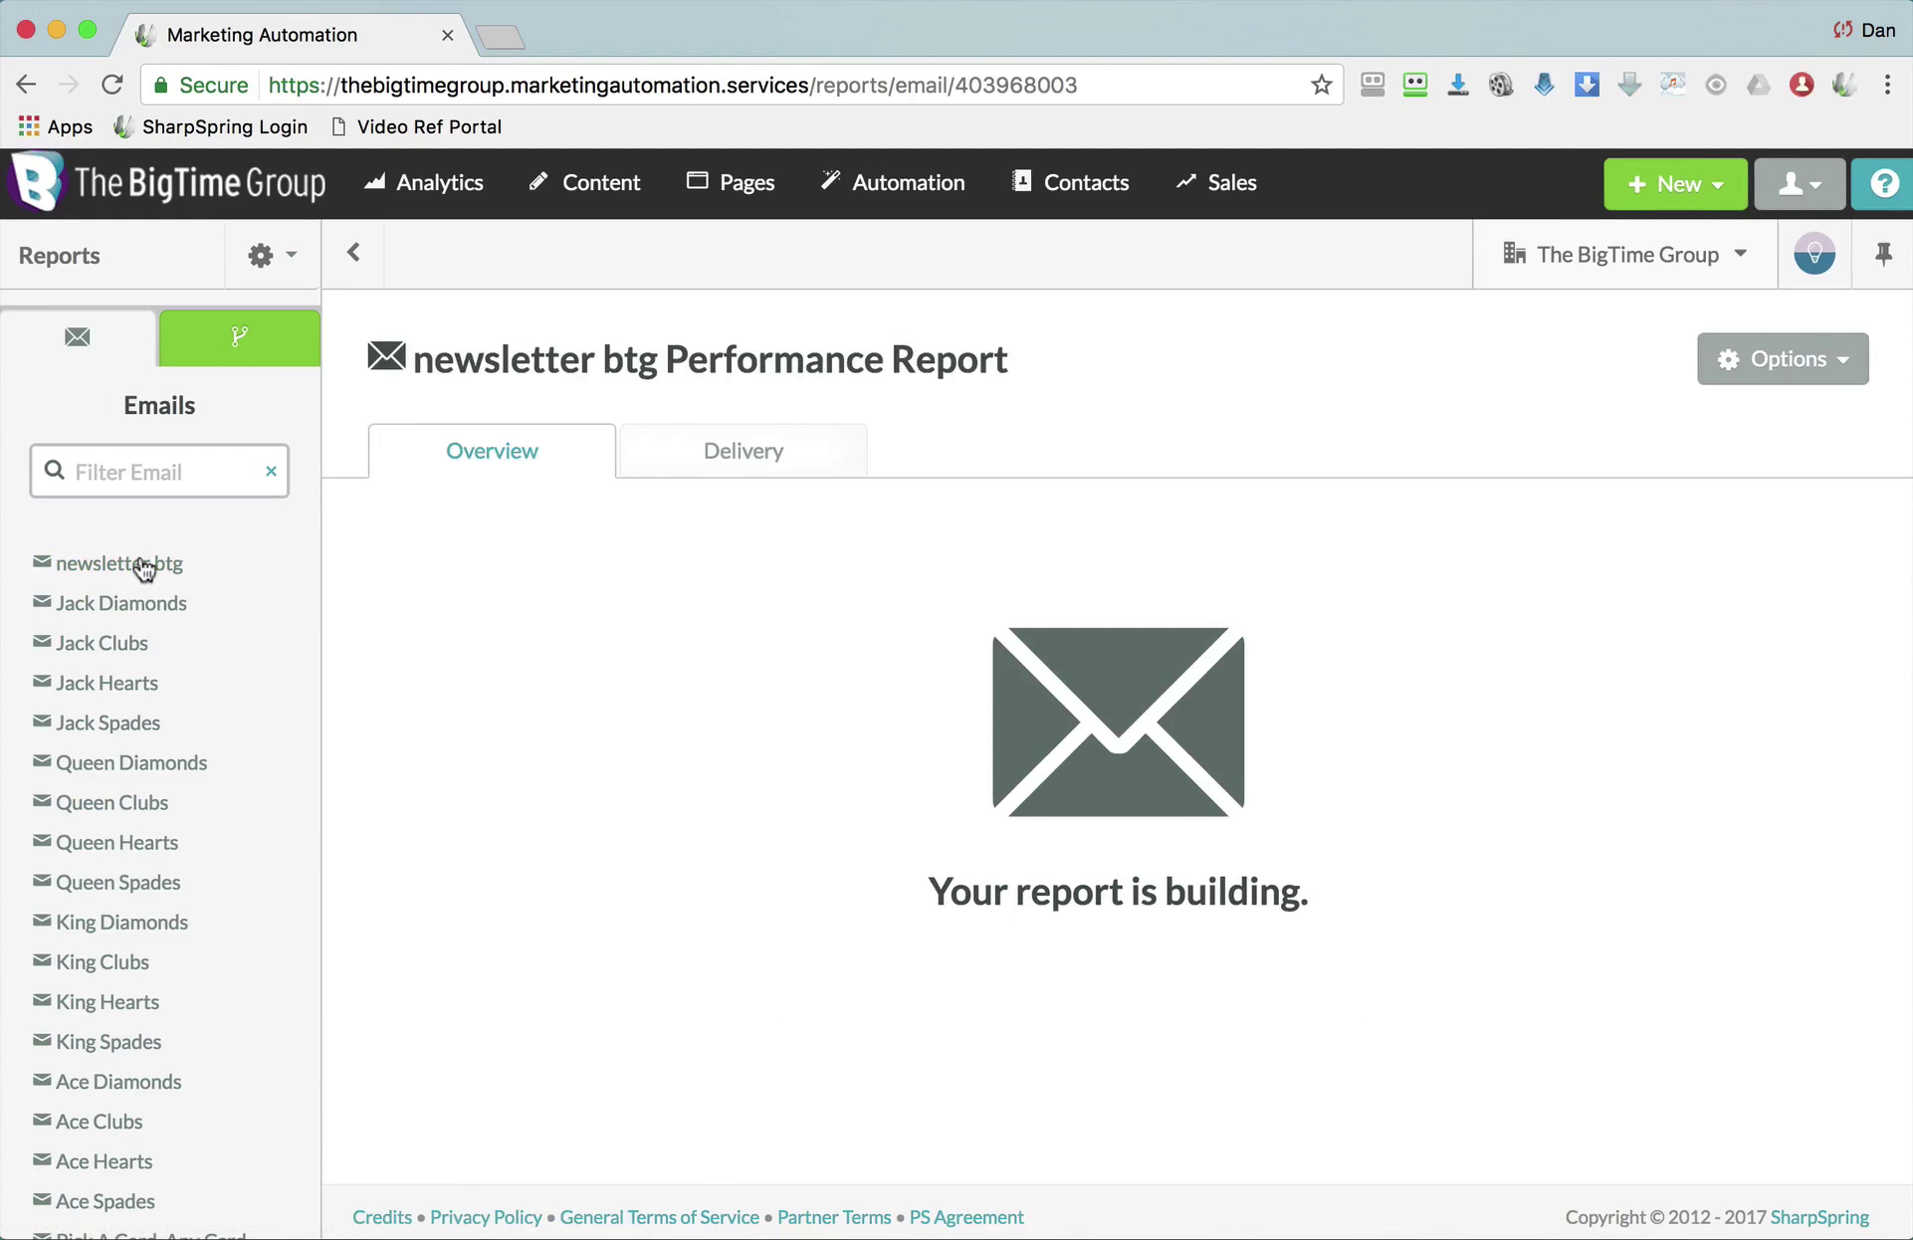
left_click(145, 565)
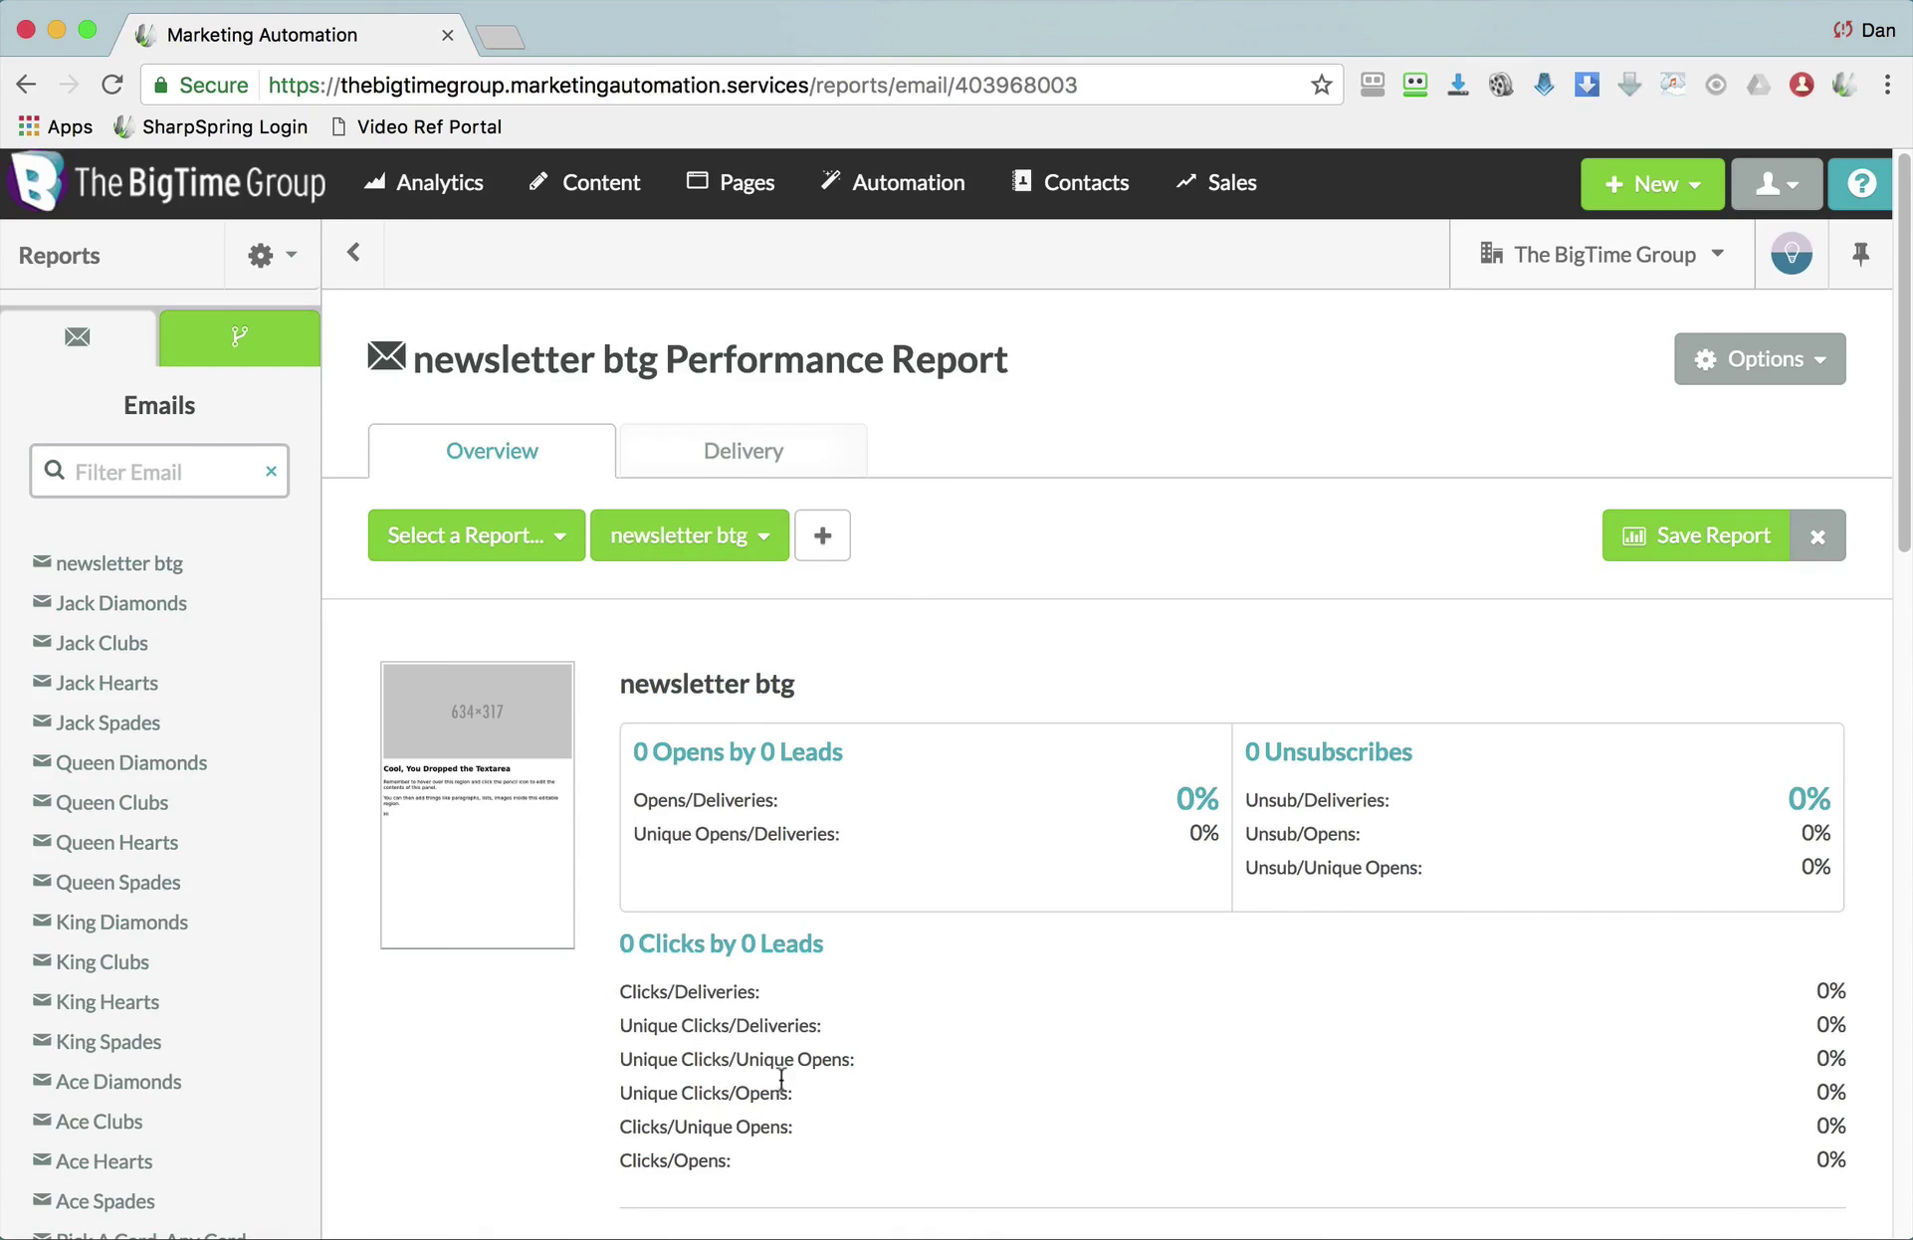
scroll(782, 1080, "down", 15)
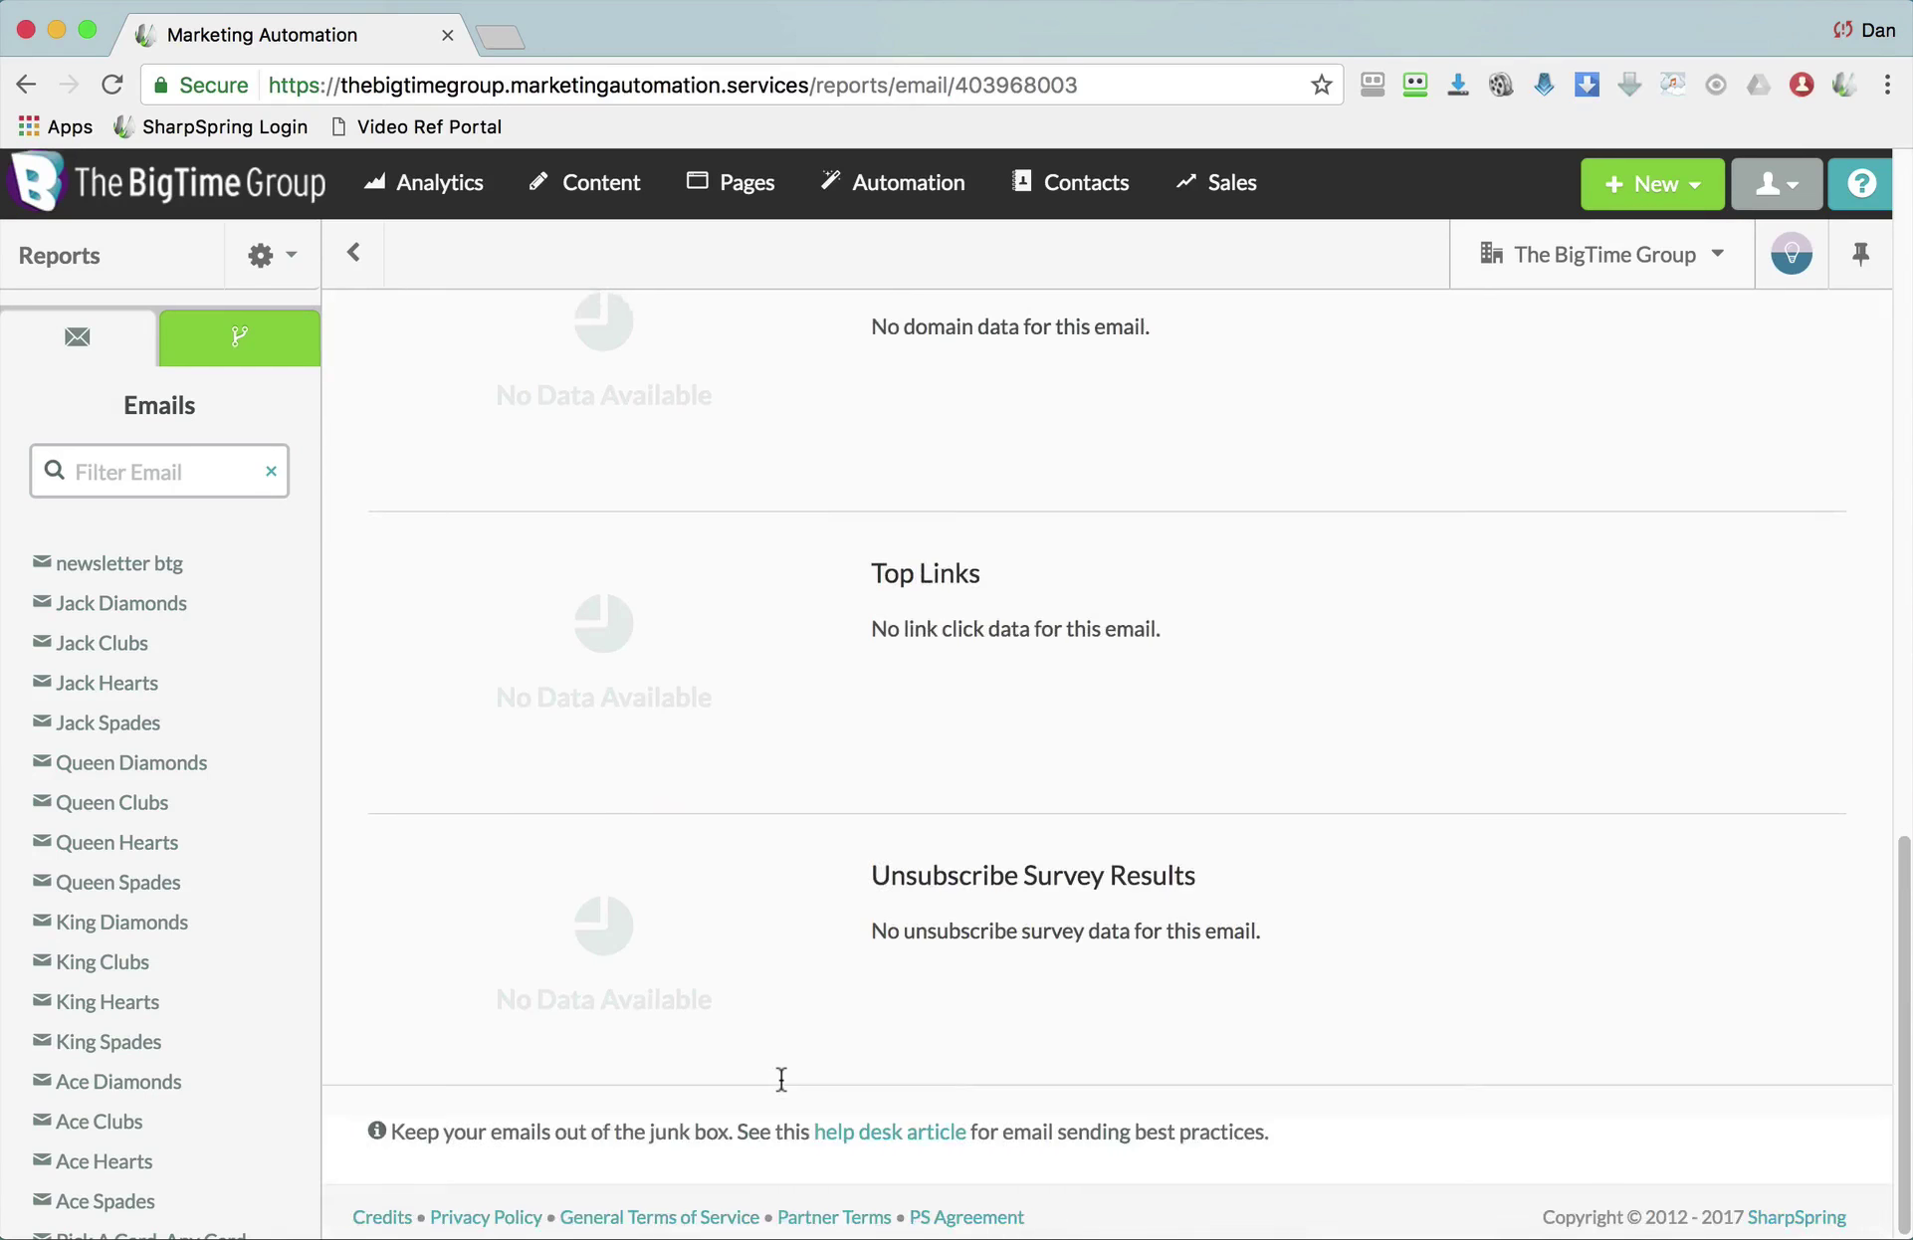
scroll(782, 1080, "up", 15)
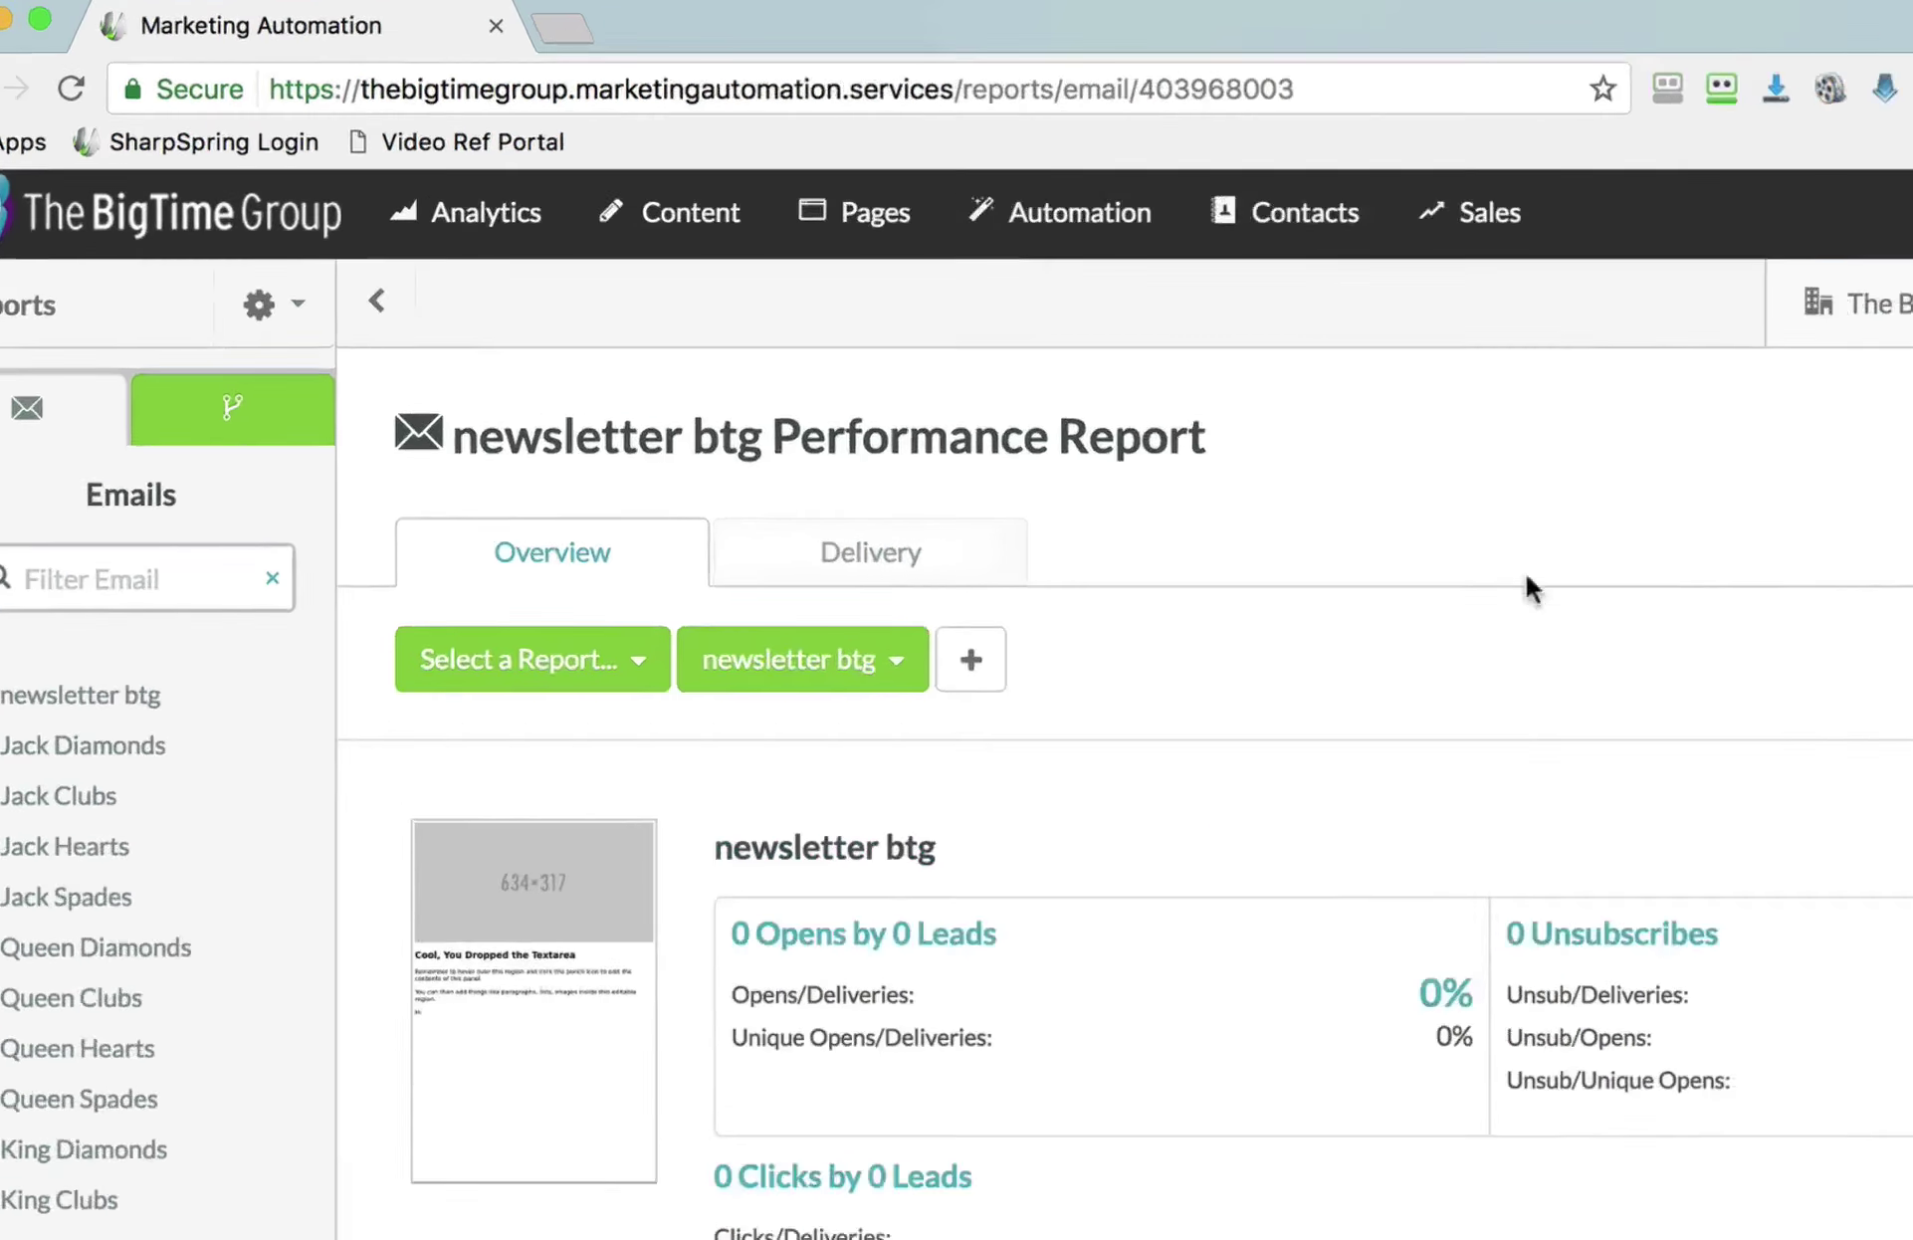
Open the forms section of the account's content.
left_click(612, 199)
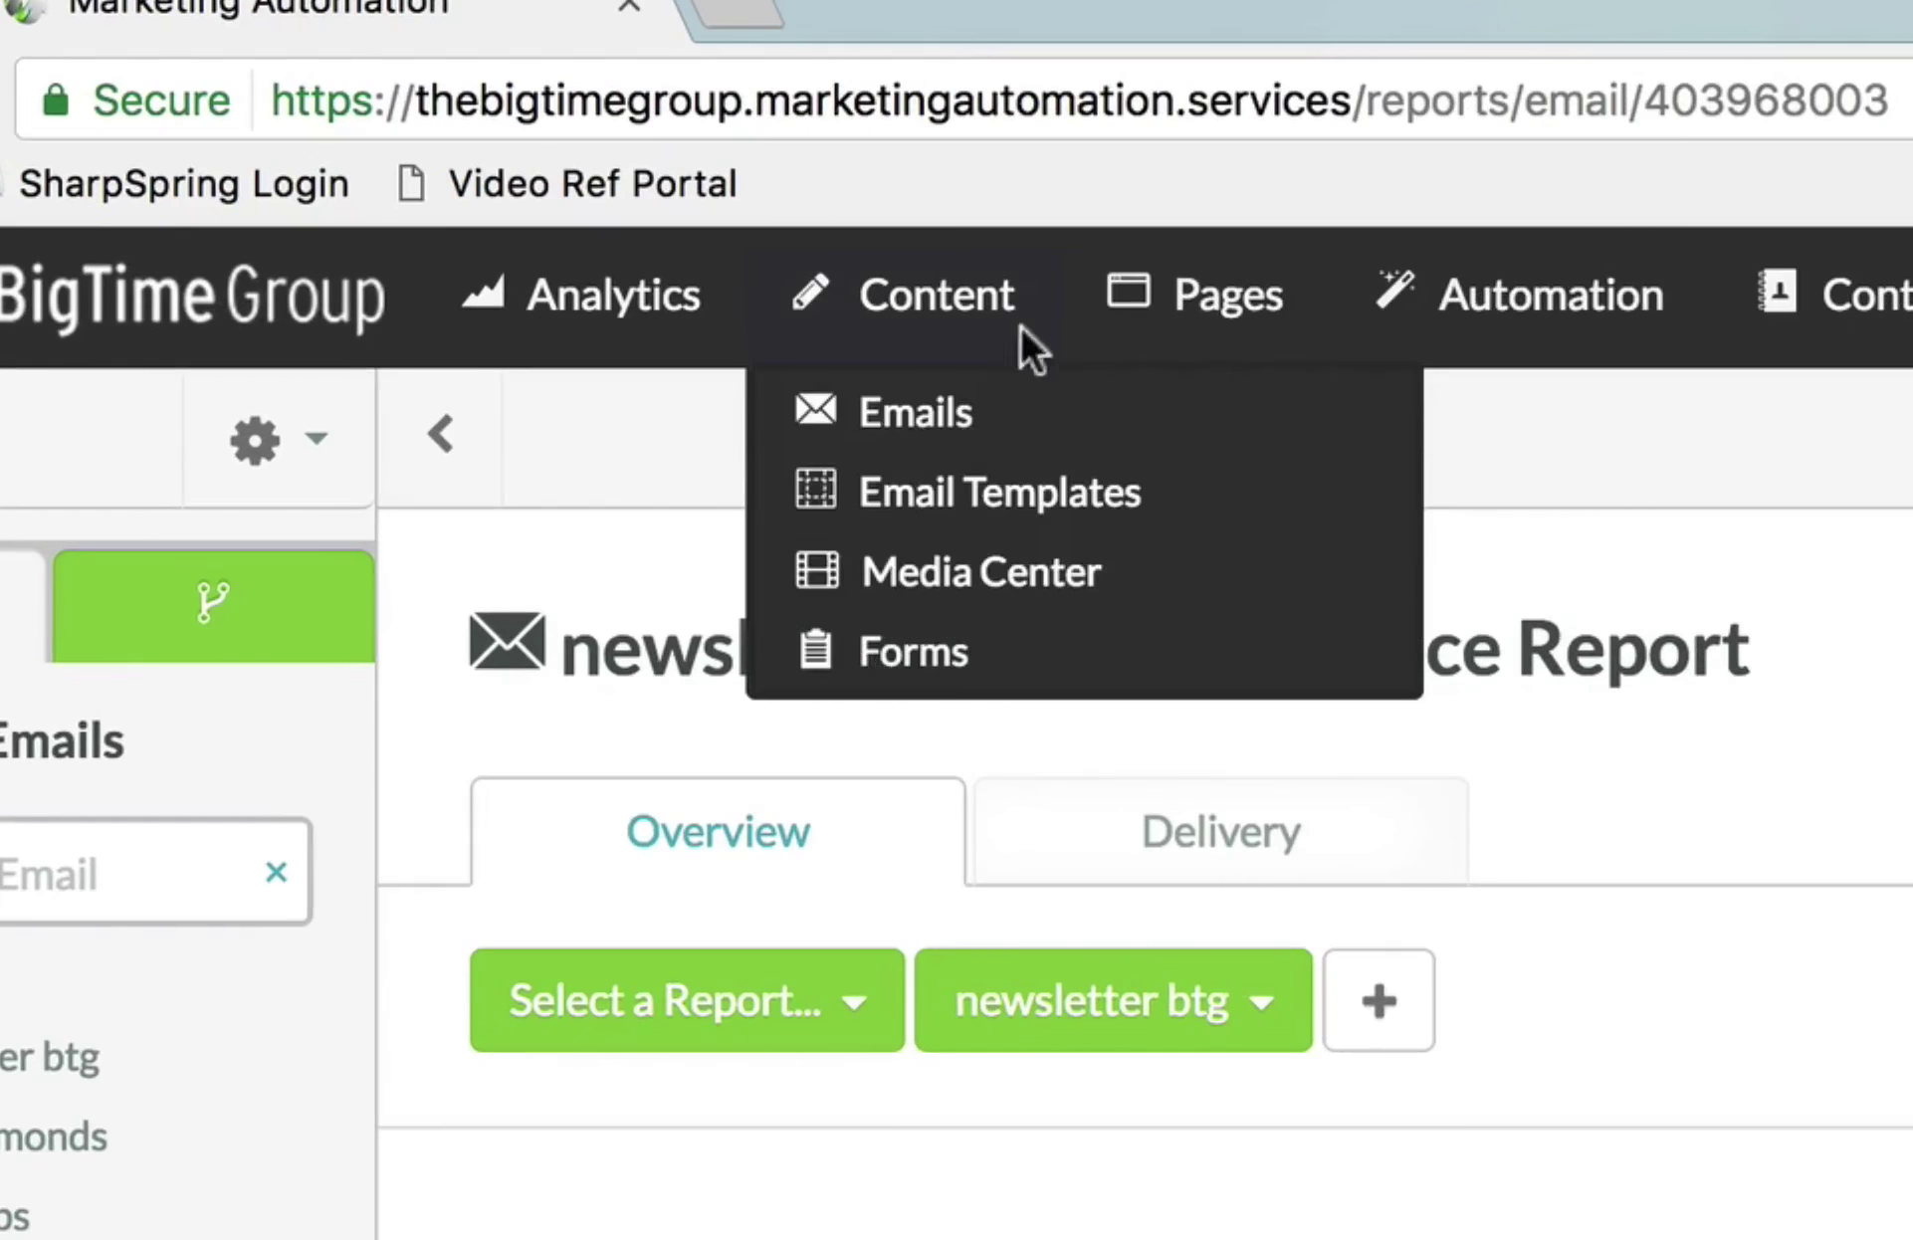
left_click(909, 657)
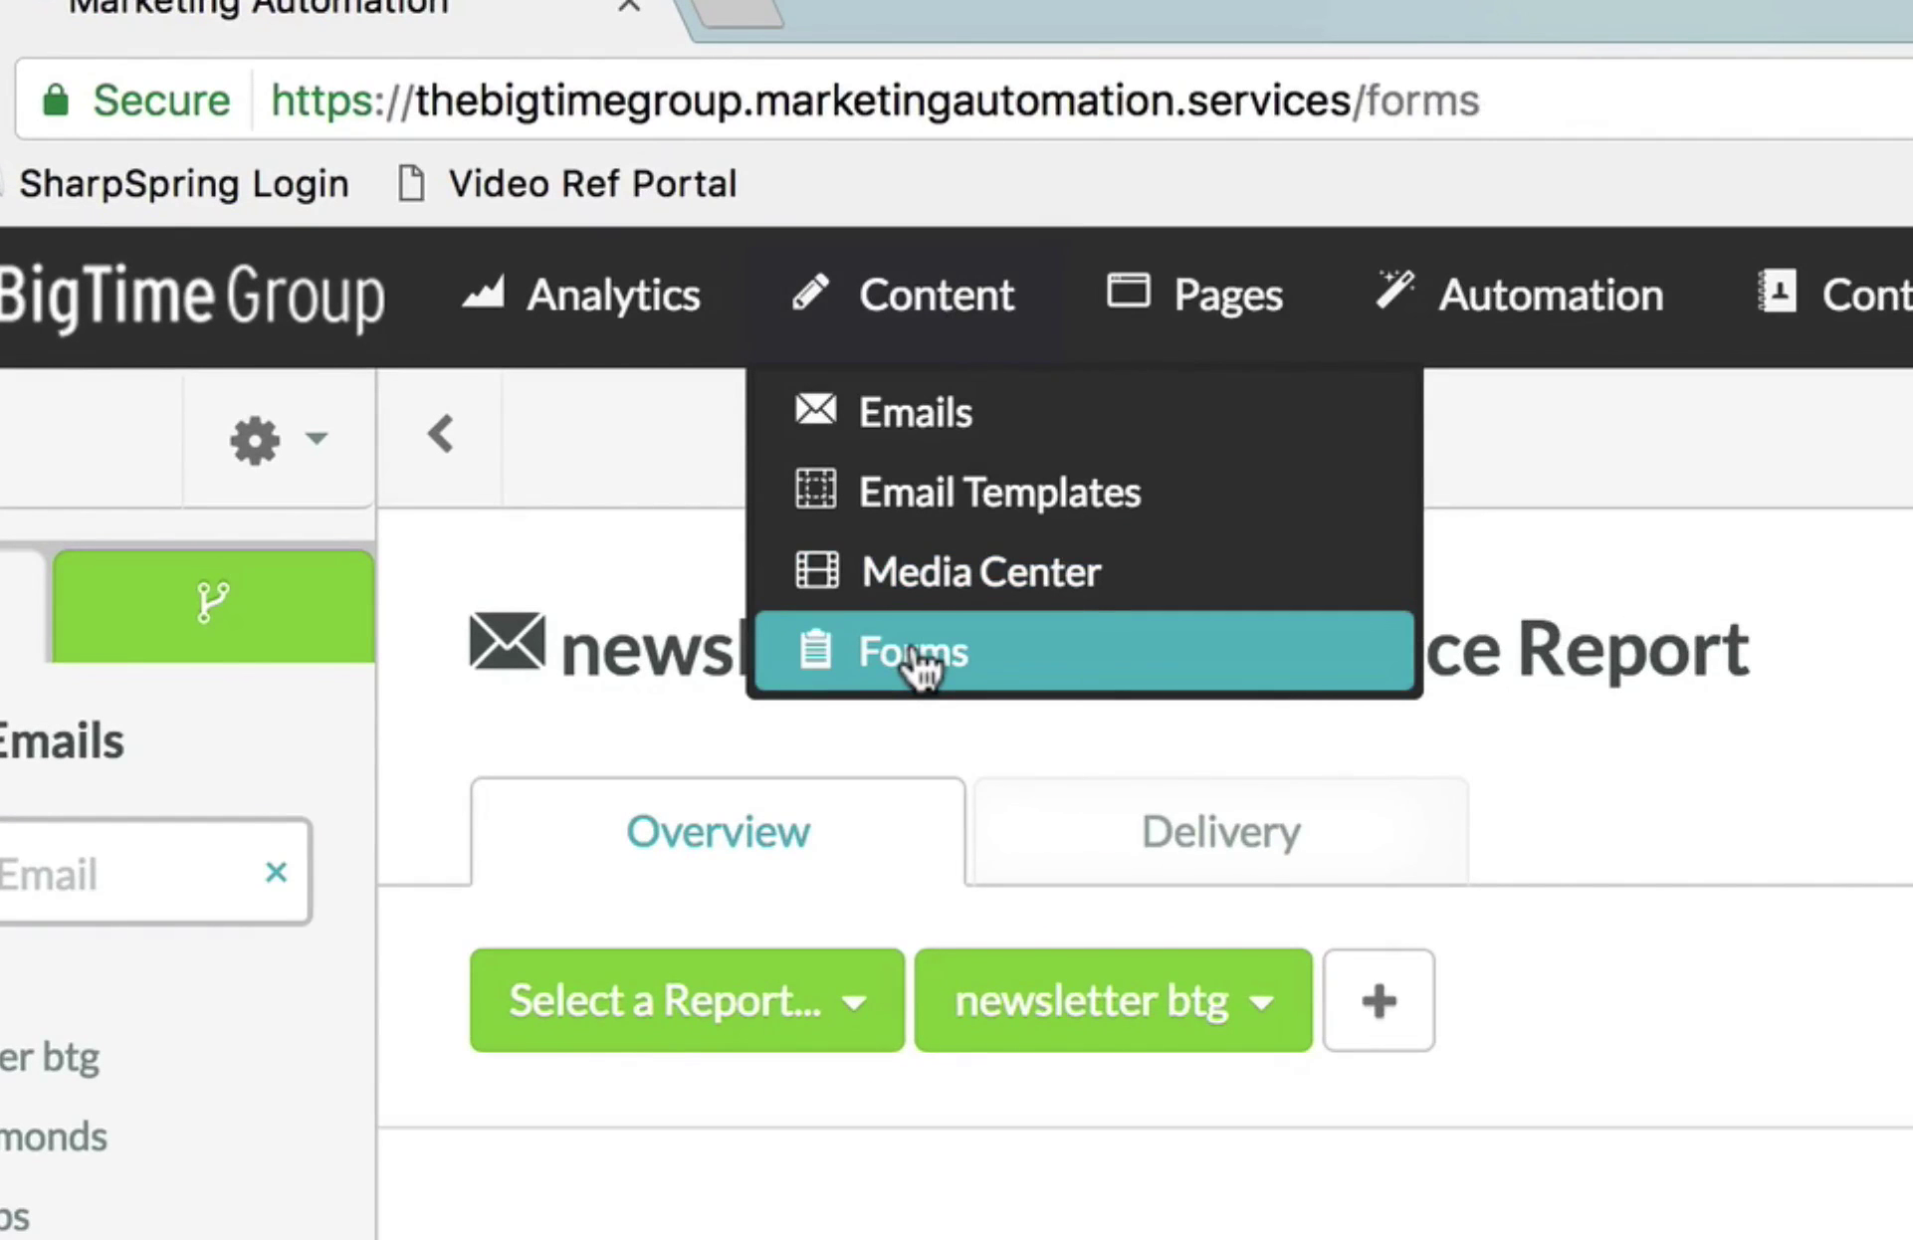
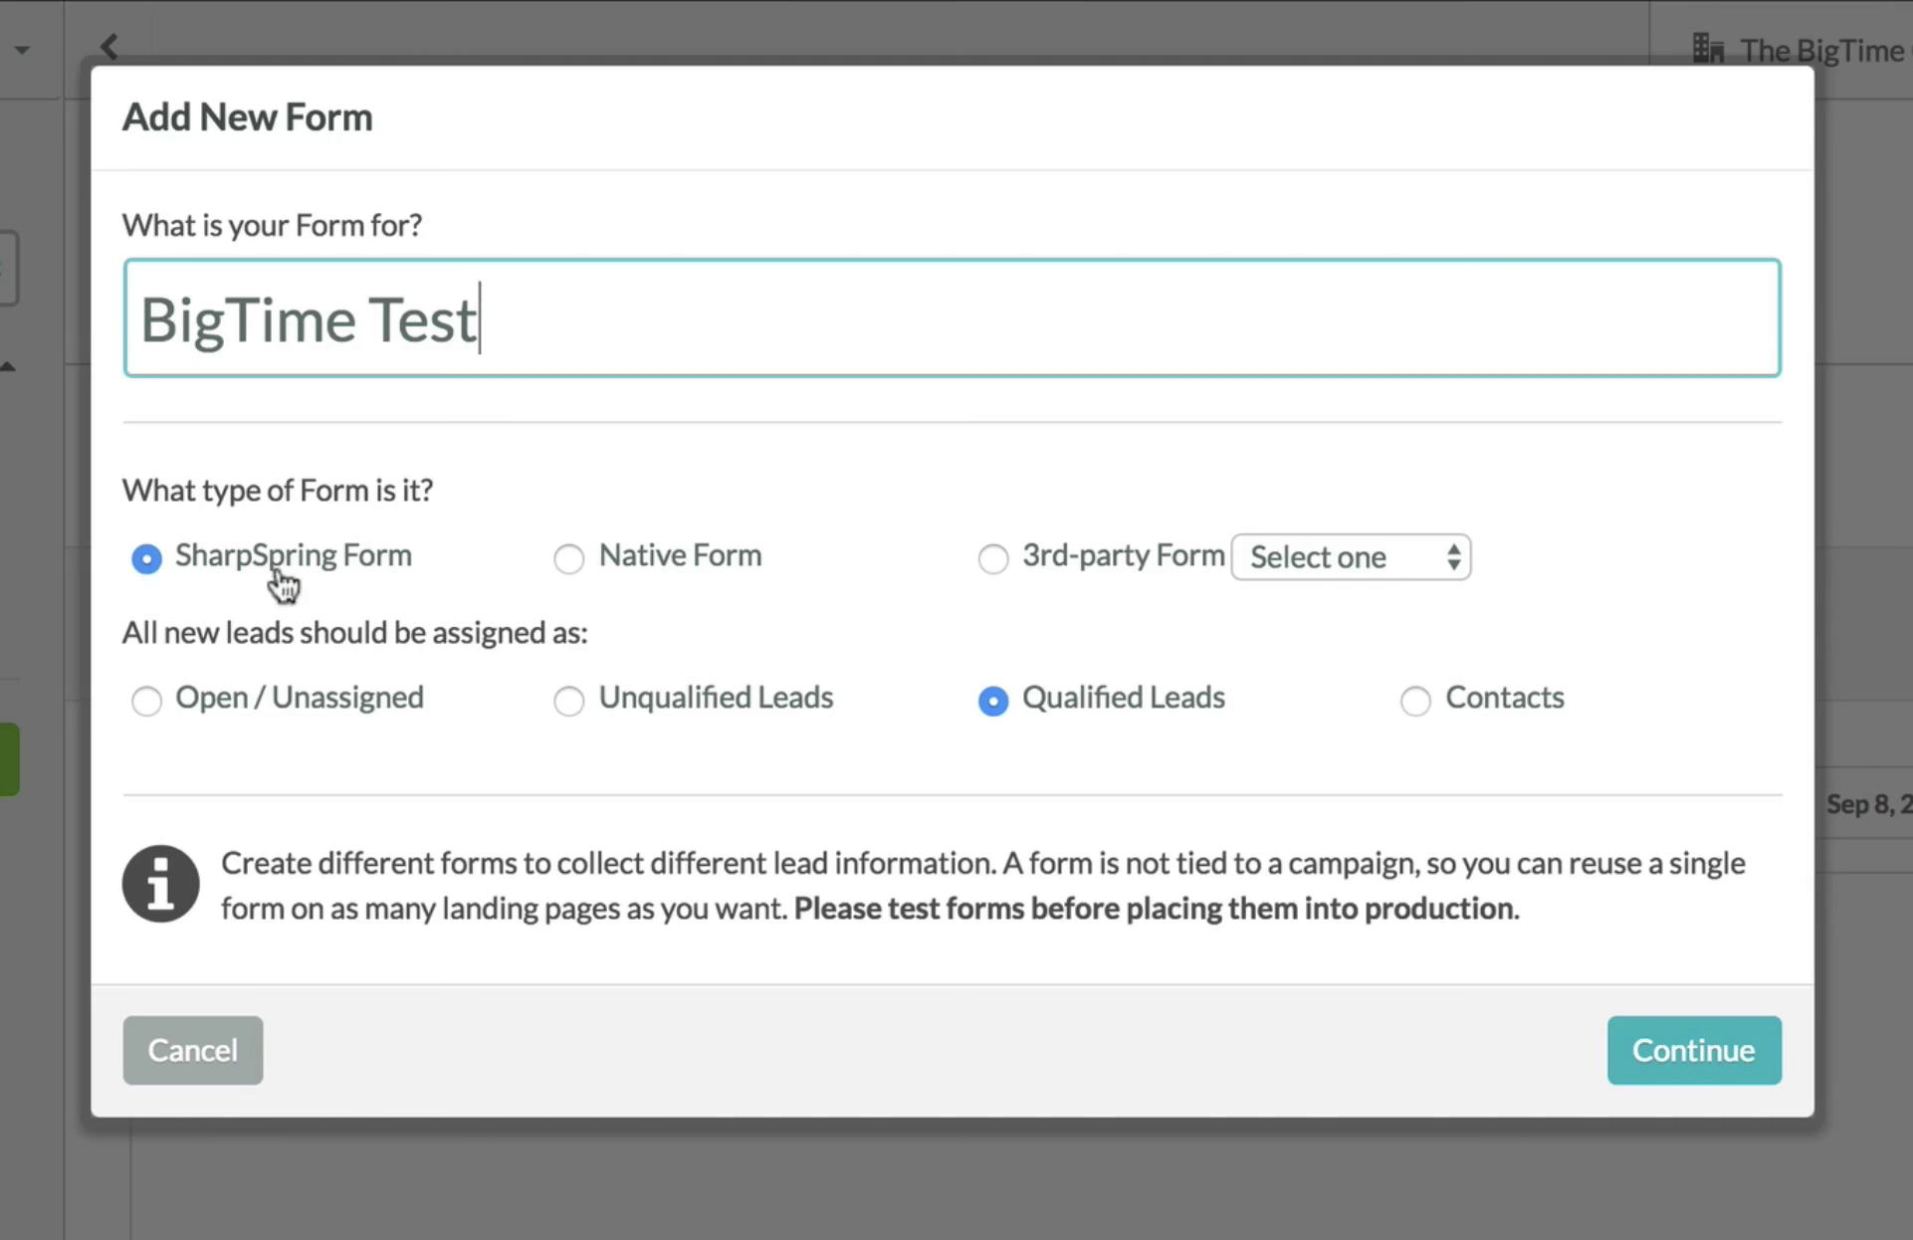
mouse_move(669, 563)
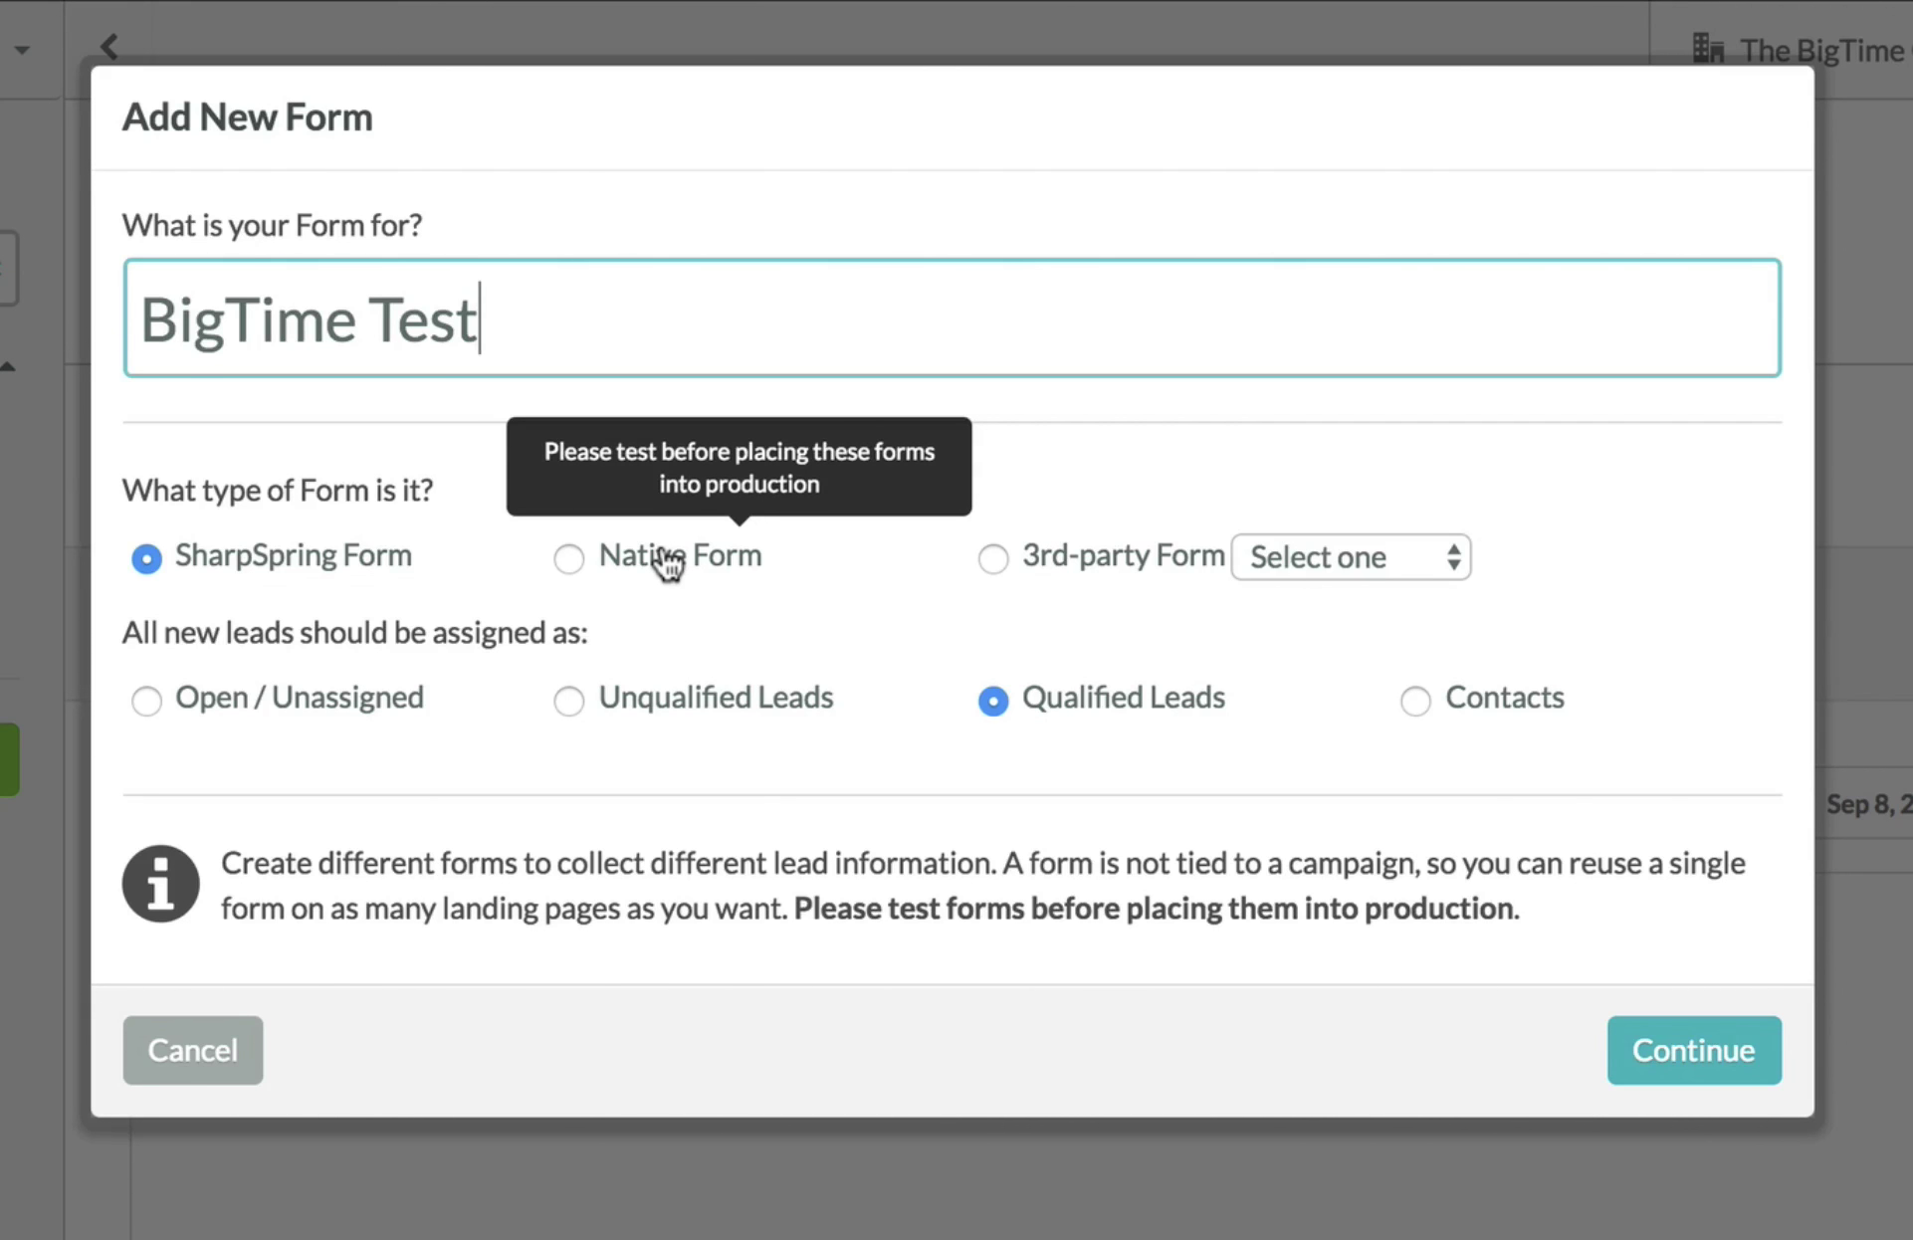
left_click(669, 564)
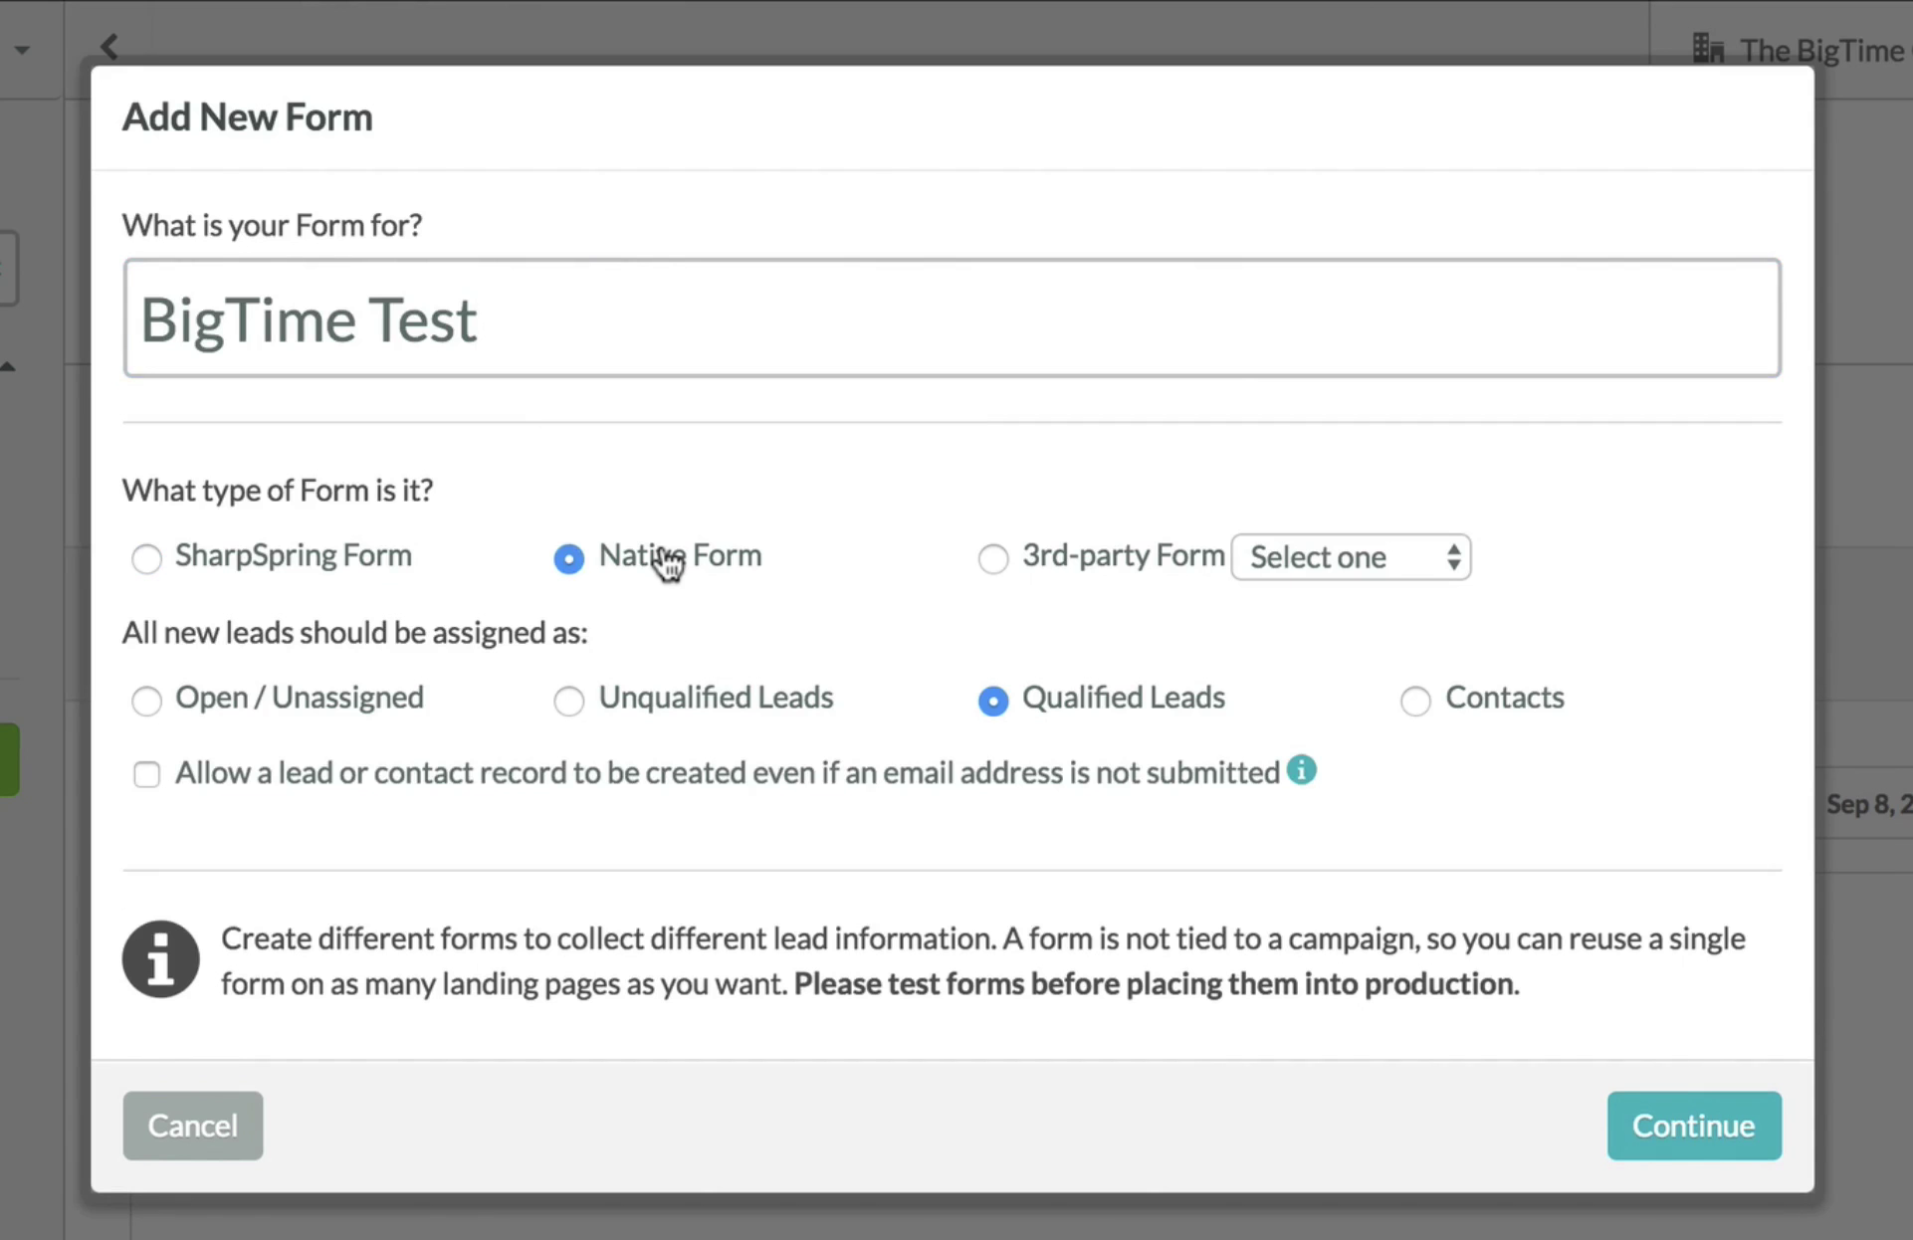
left_click(1035, 590)
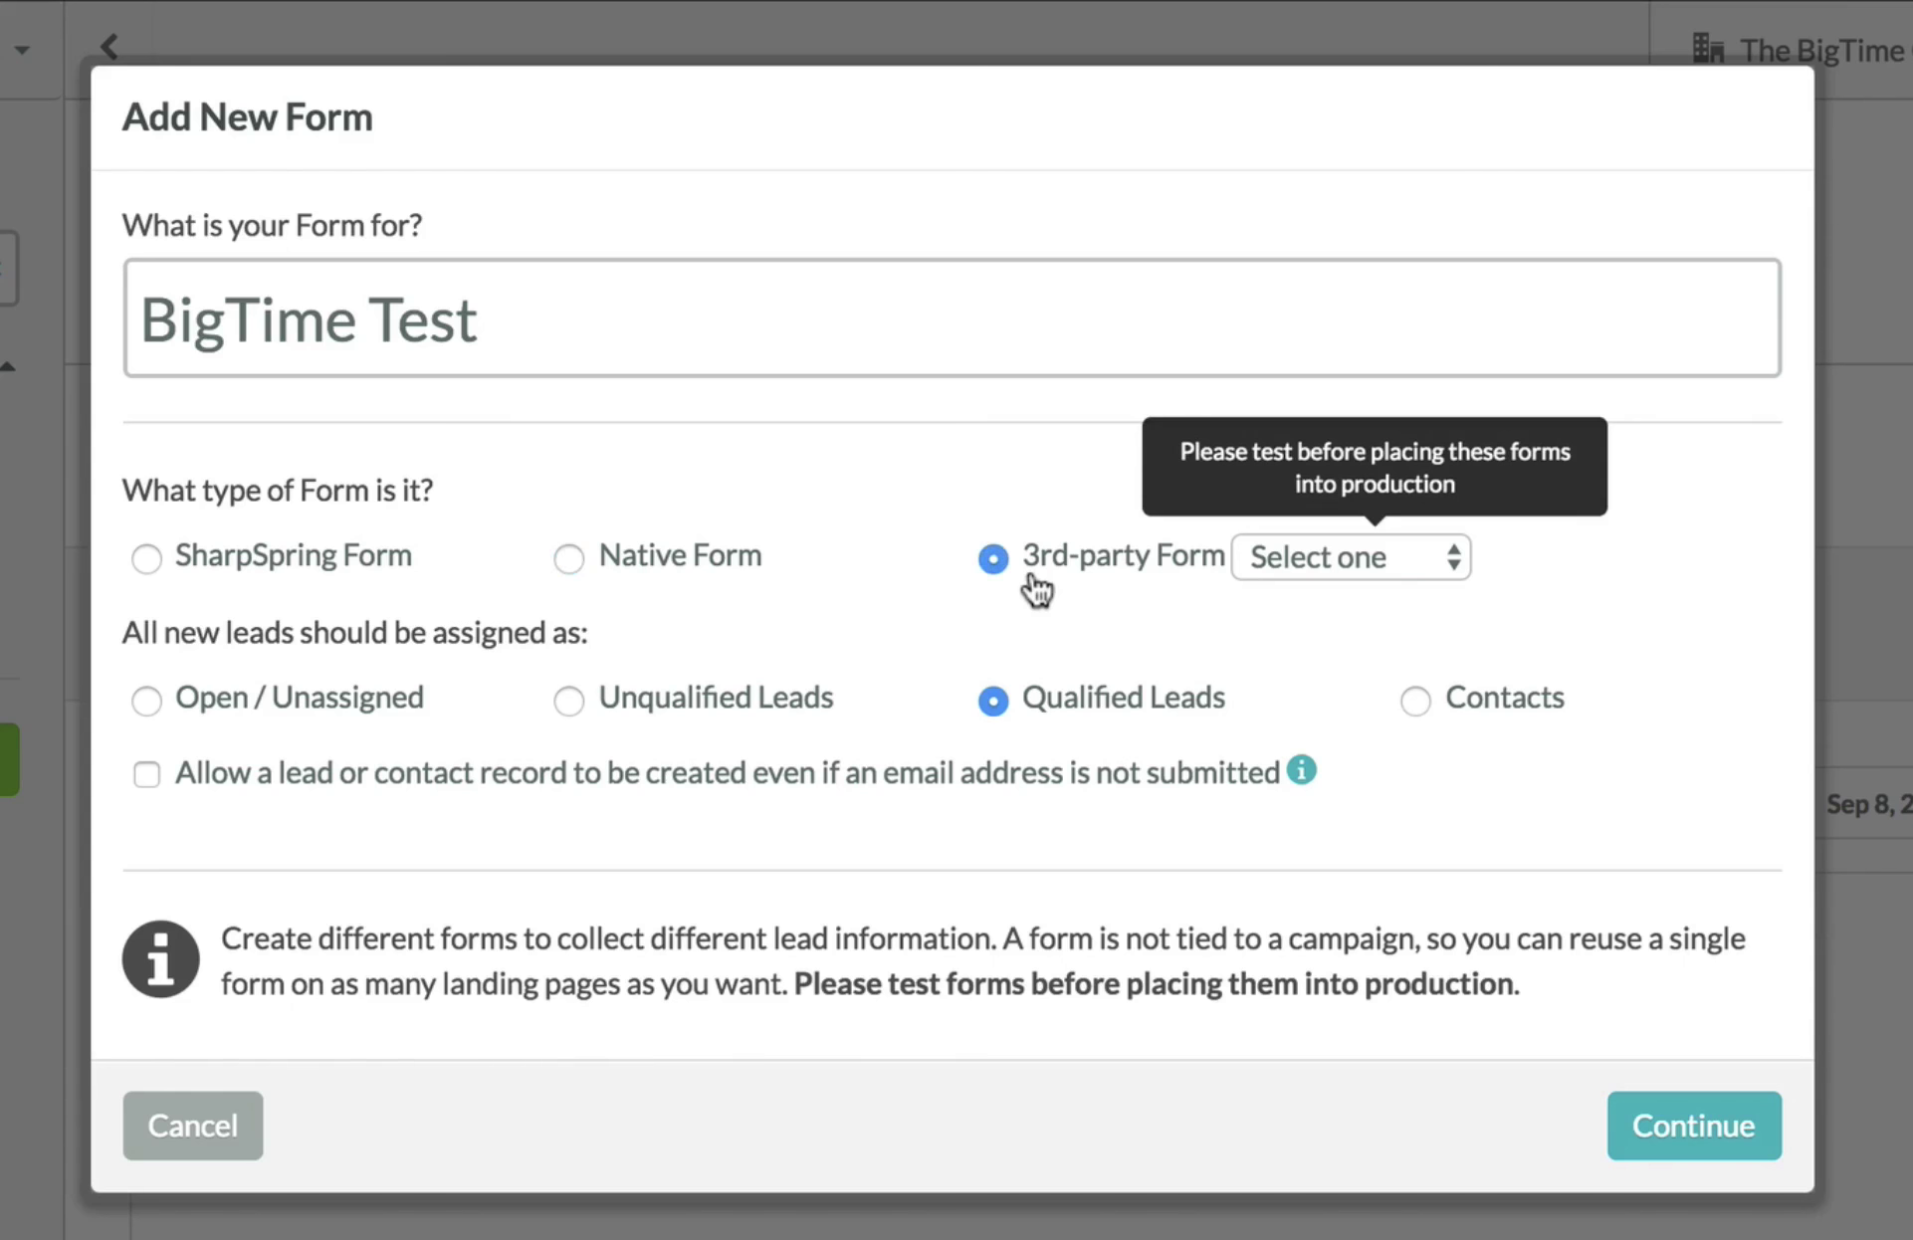
left_click(1354, 565)
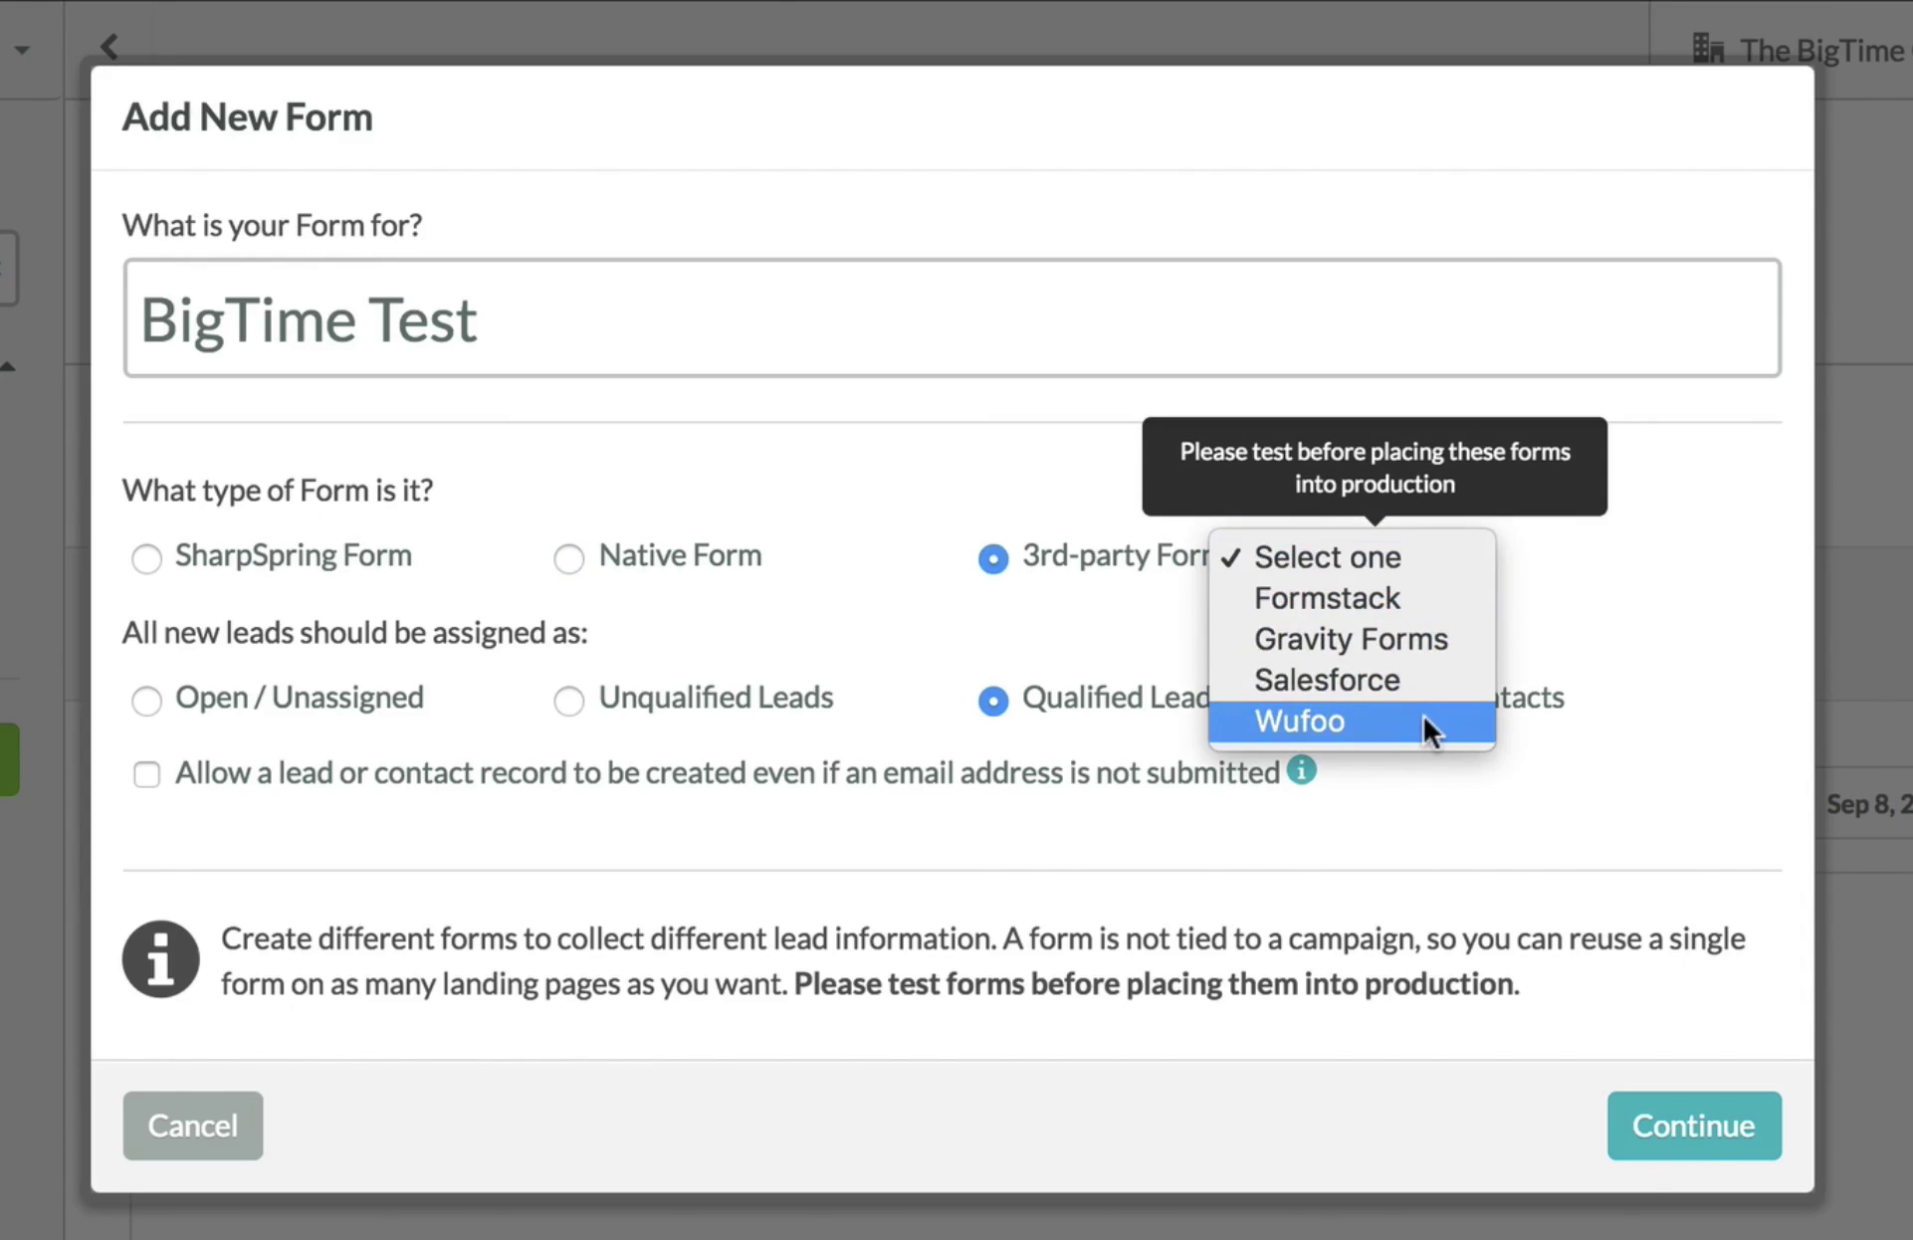
left_click(1521, 573)
Create BigTime Test as a SharpSpring Form with new leads assigned as Qualified Leads, and continue to its fields.
left_click(283, 555)
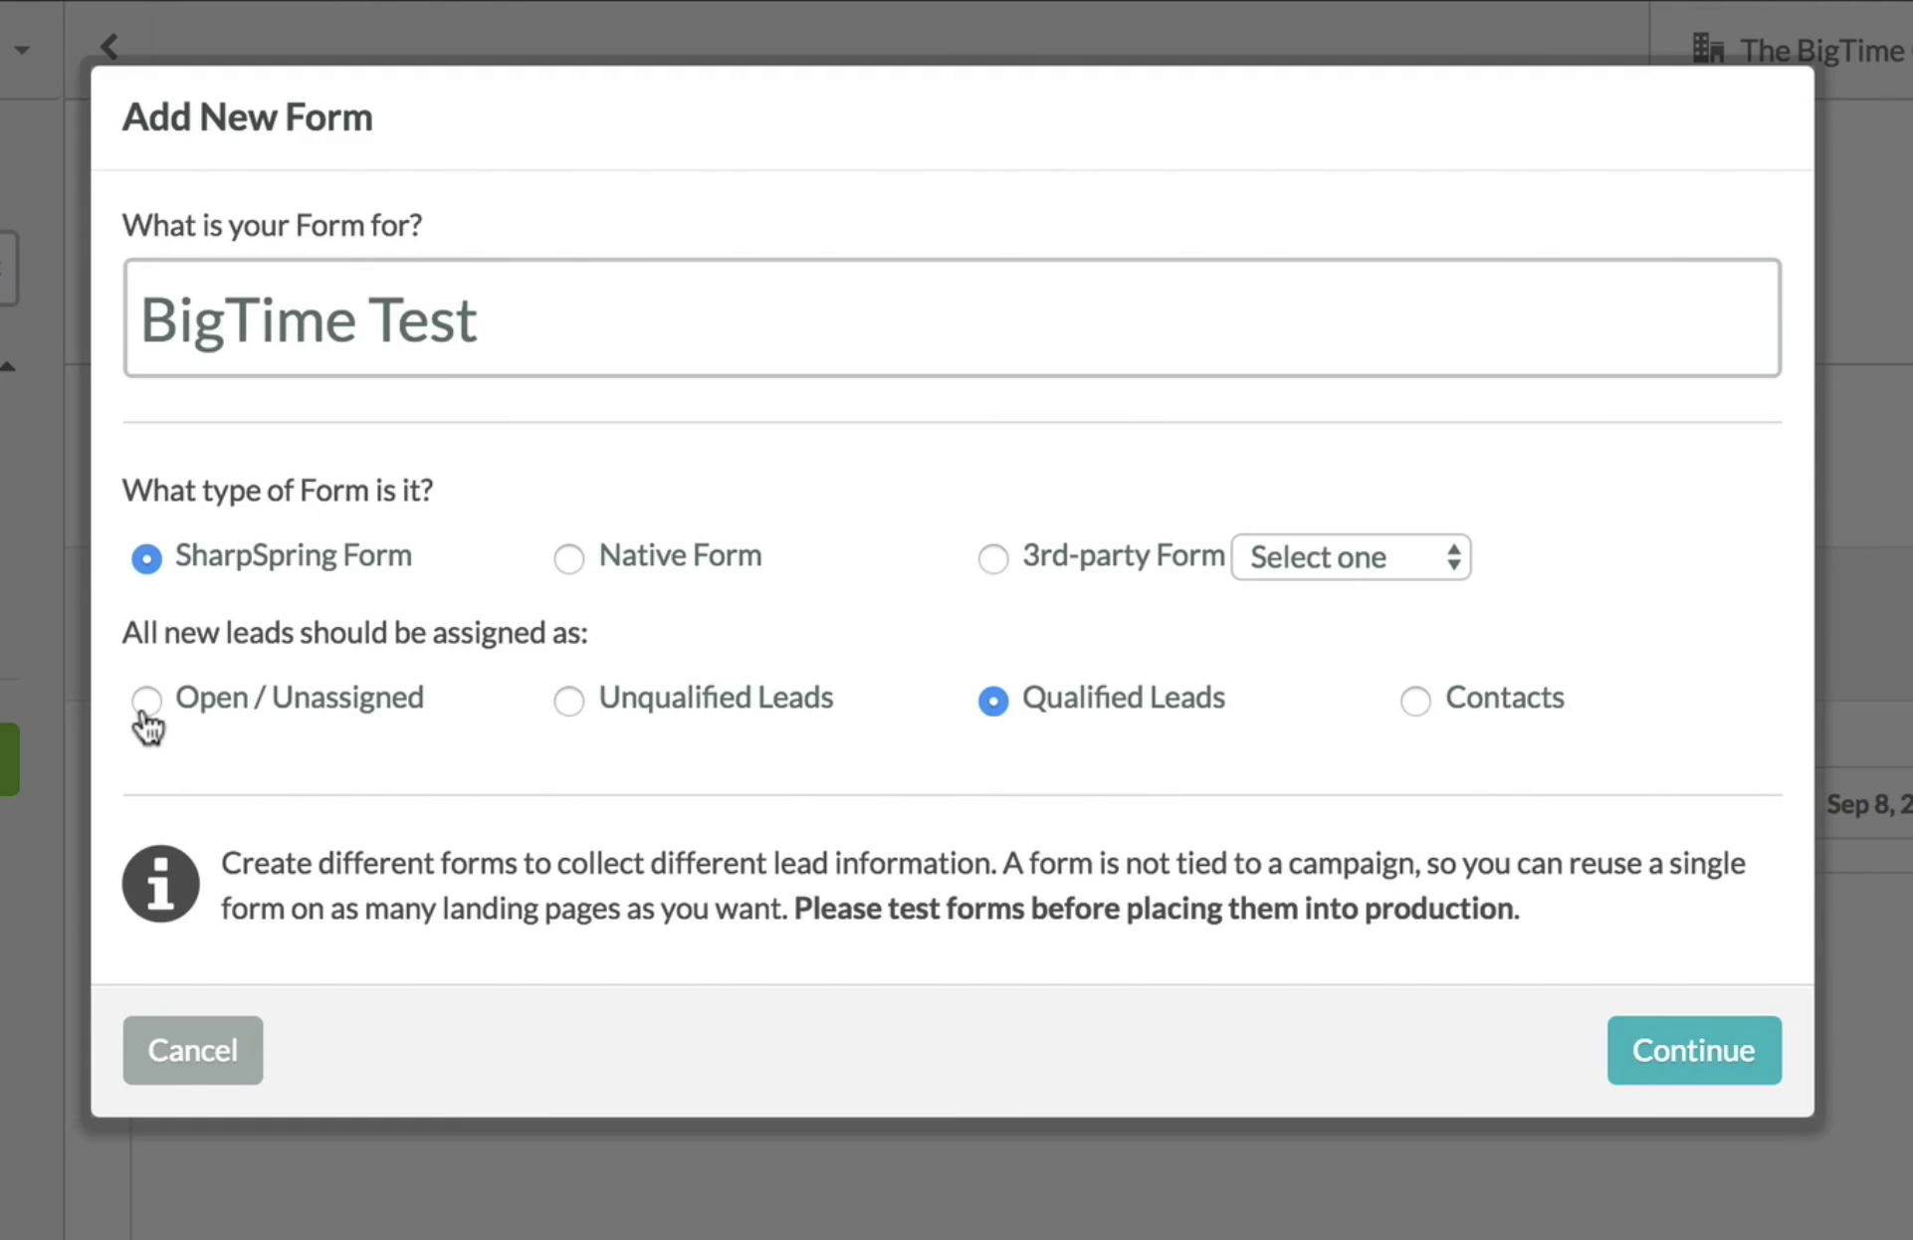
left_click(611, 728)
left_click(1494, 716)
left_click(1132, 696)
left_click(1714, 1053)
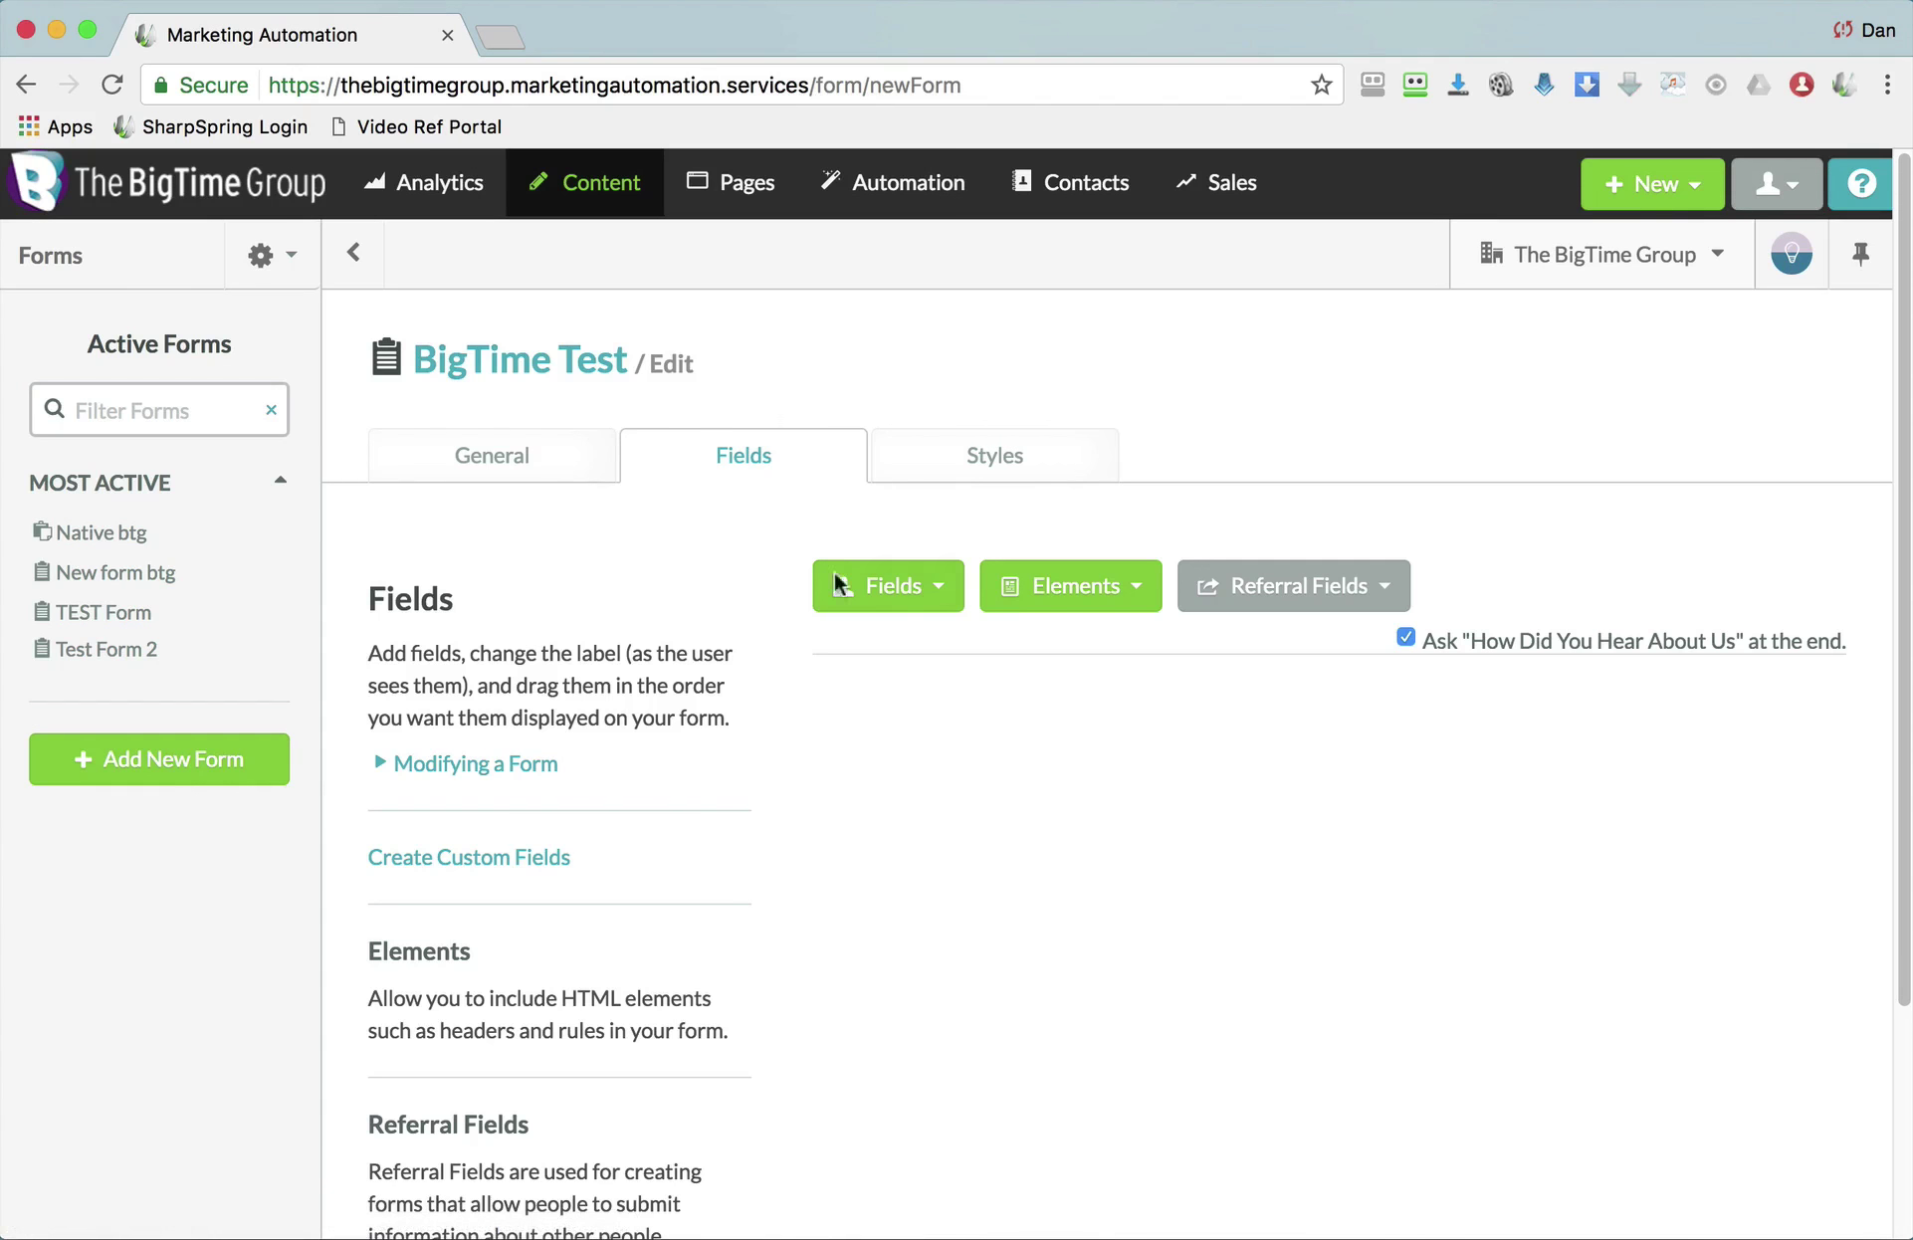
Add the standard First Name field to the BigTime Test form.
left_click(916, 601)
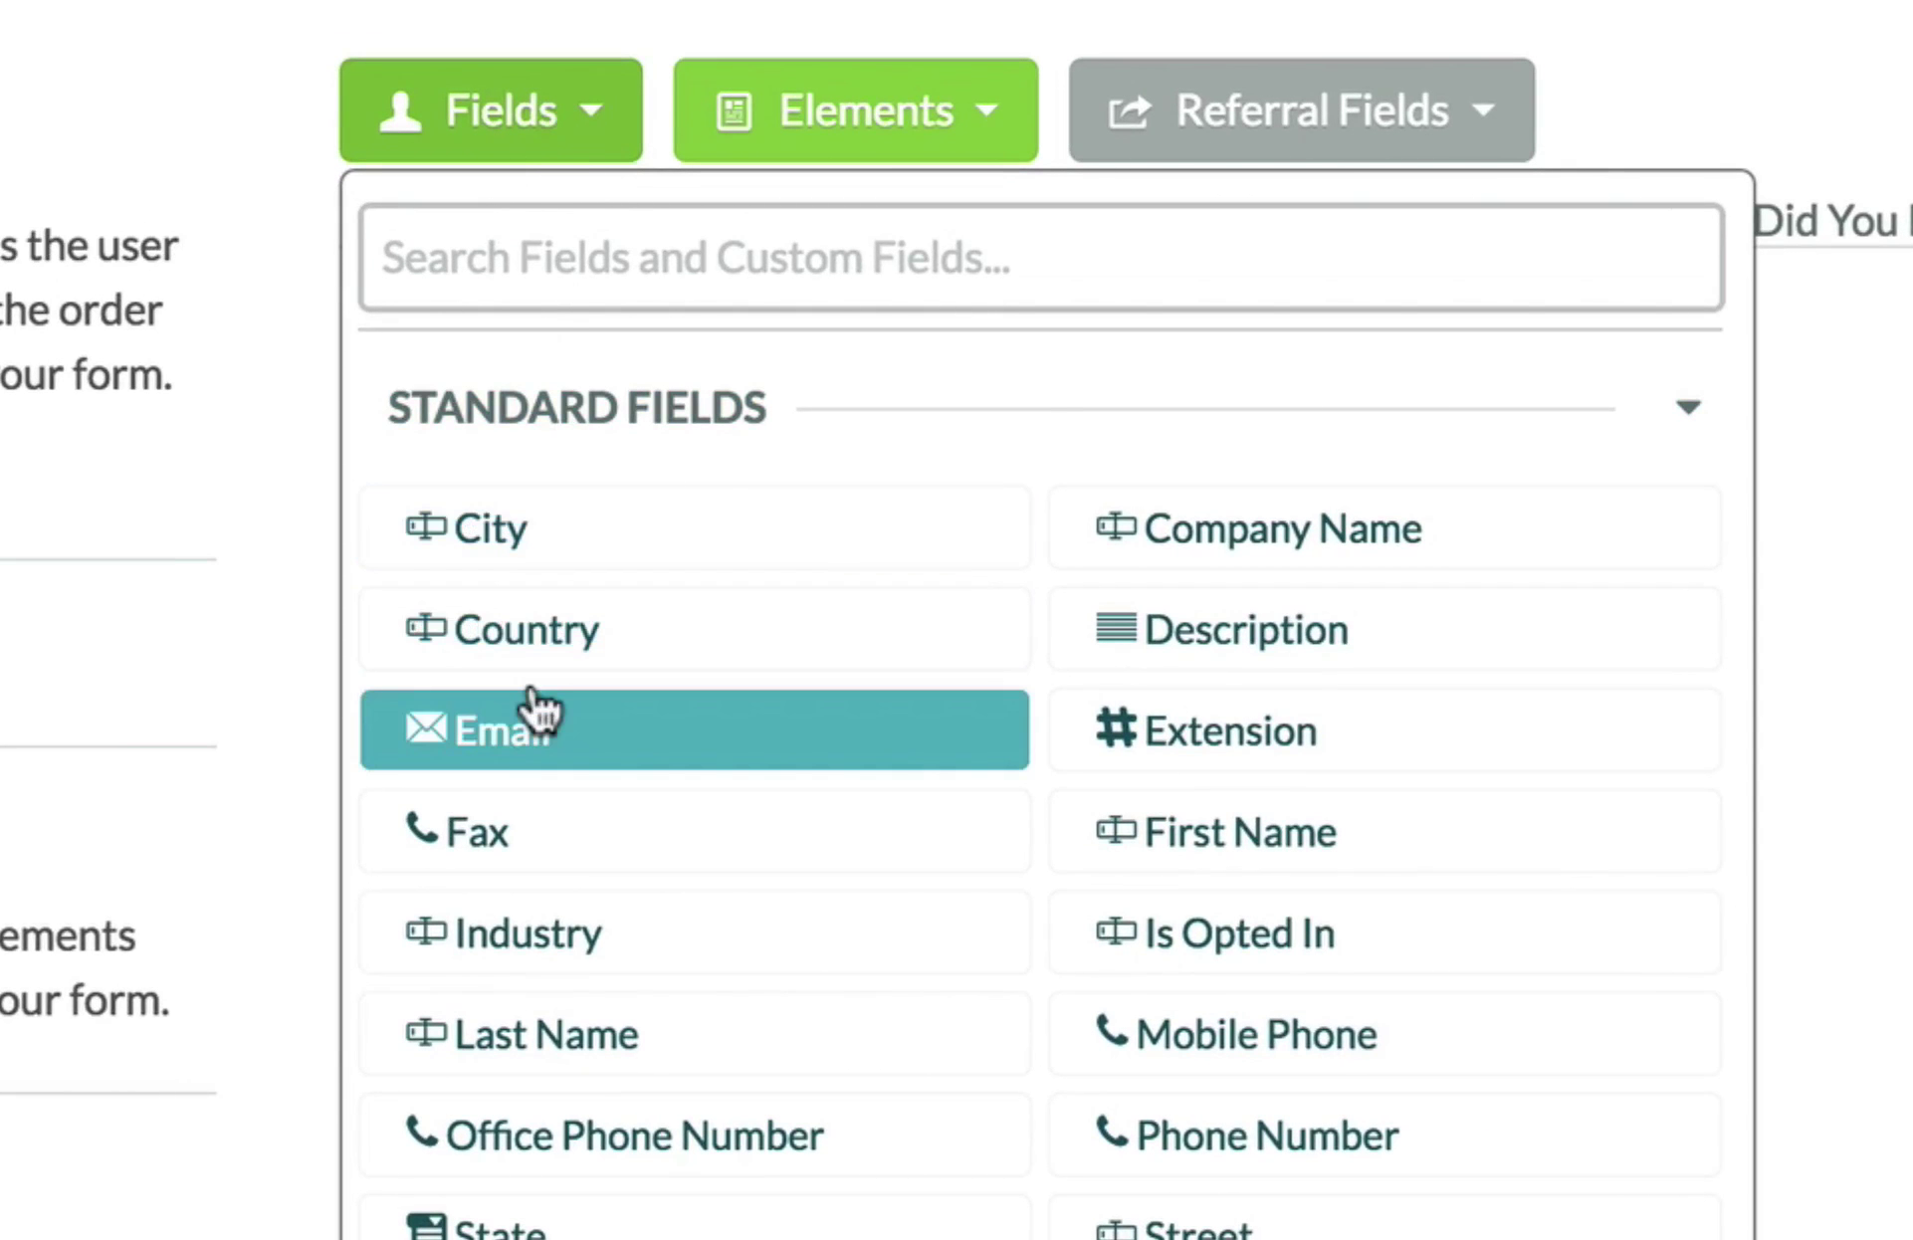
left_click(1195, 832)
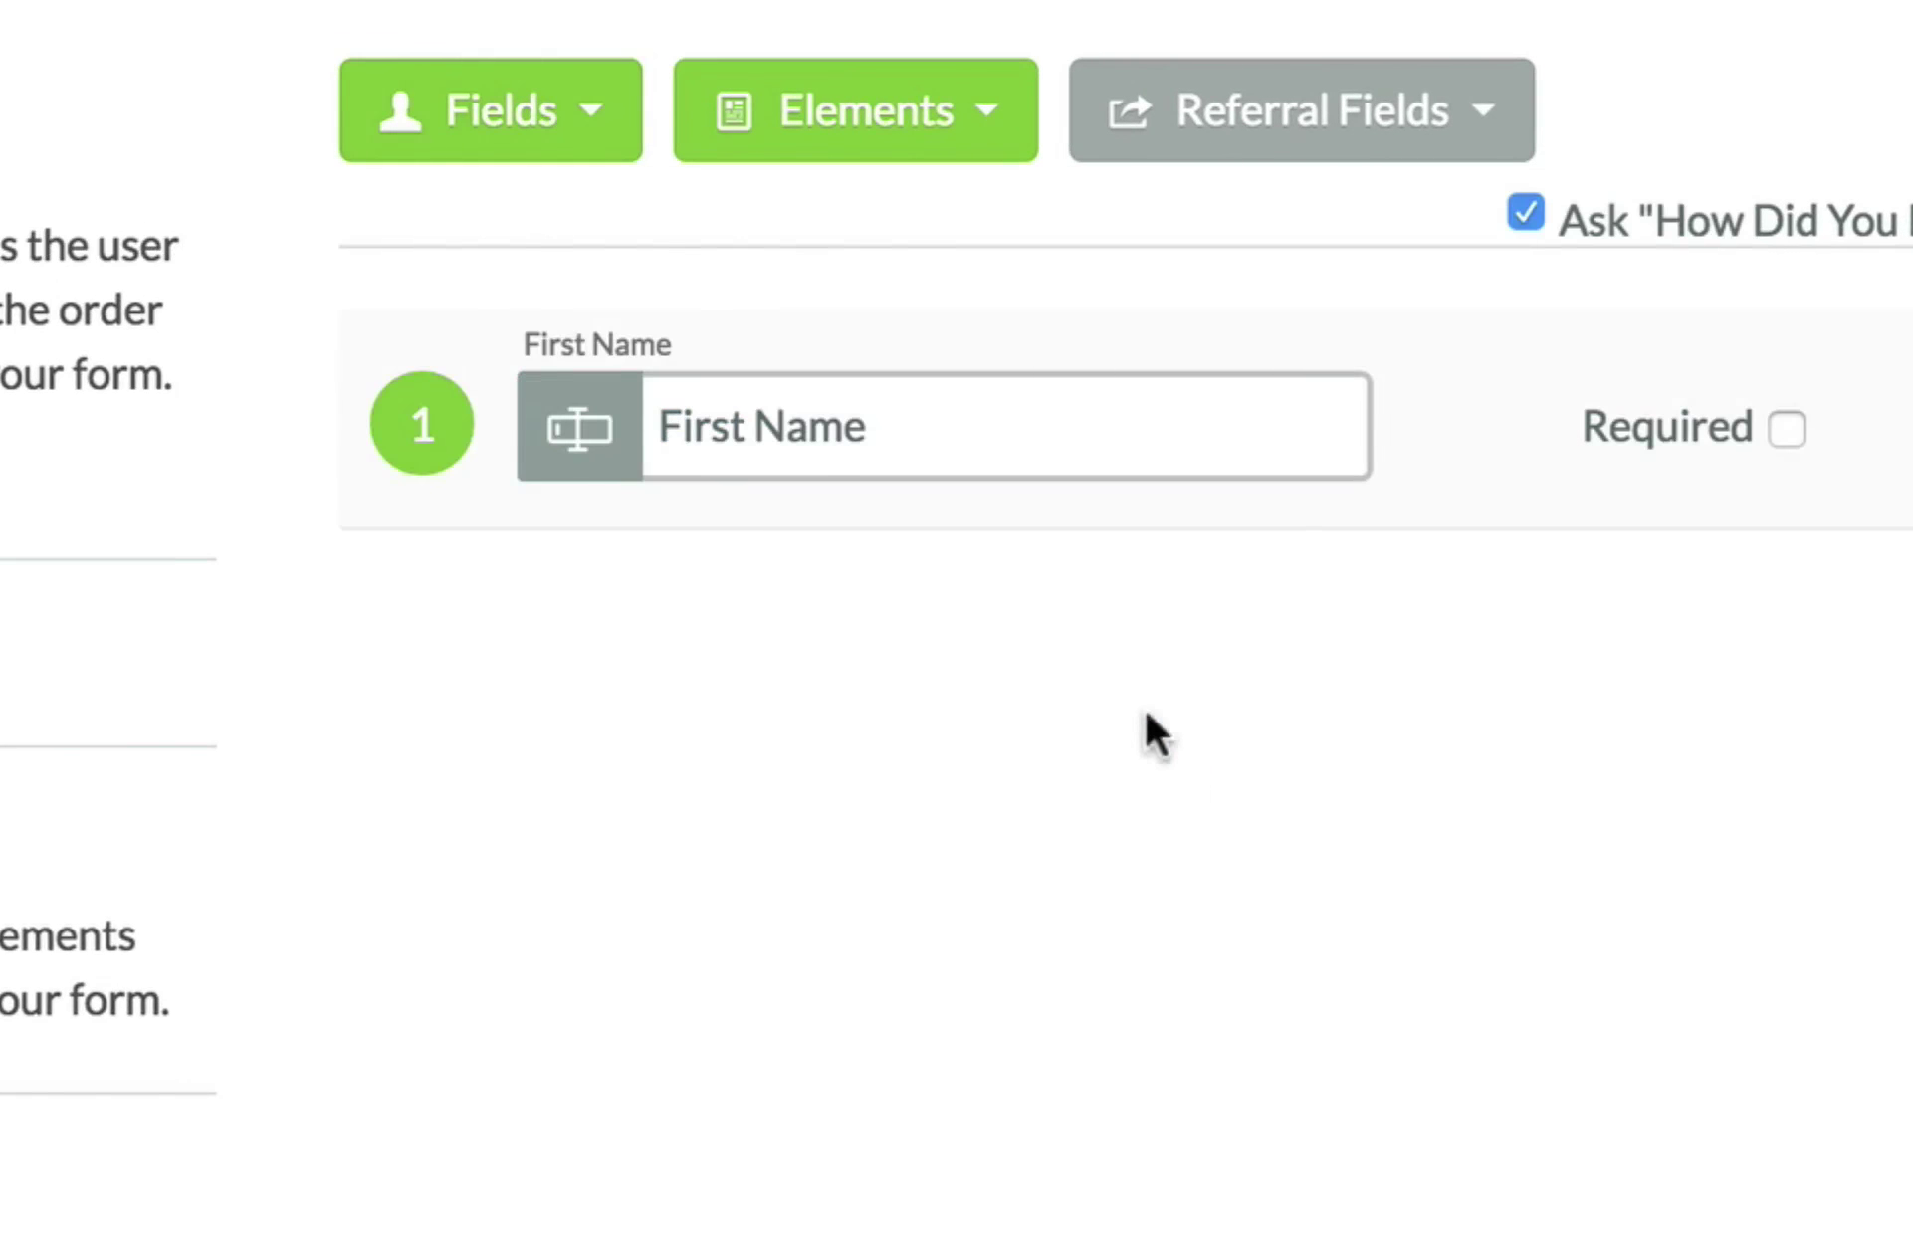
Add the standard Last Name and Email fields to the BigTime Test form.
left_click(560, 121)
left_click(1190, 926)
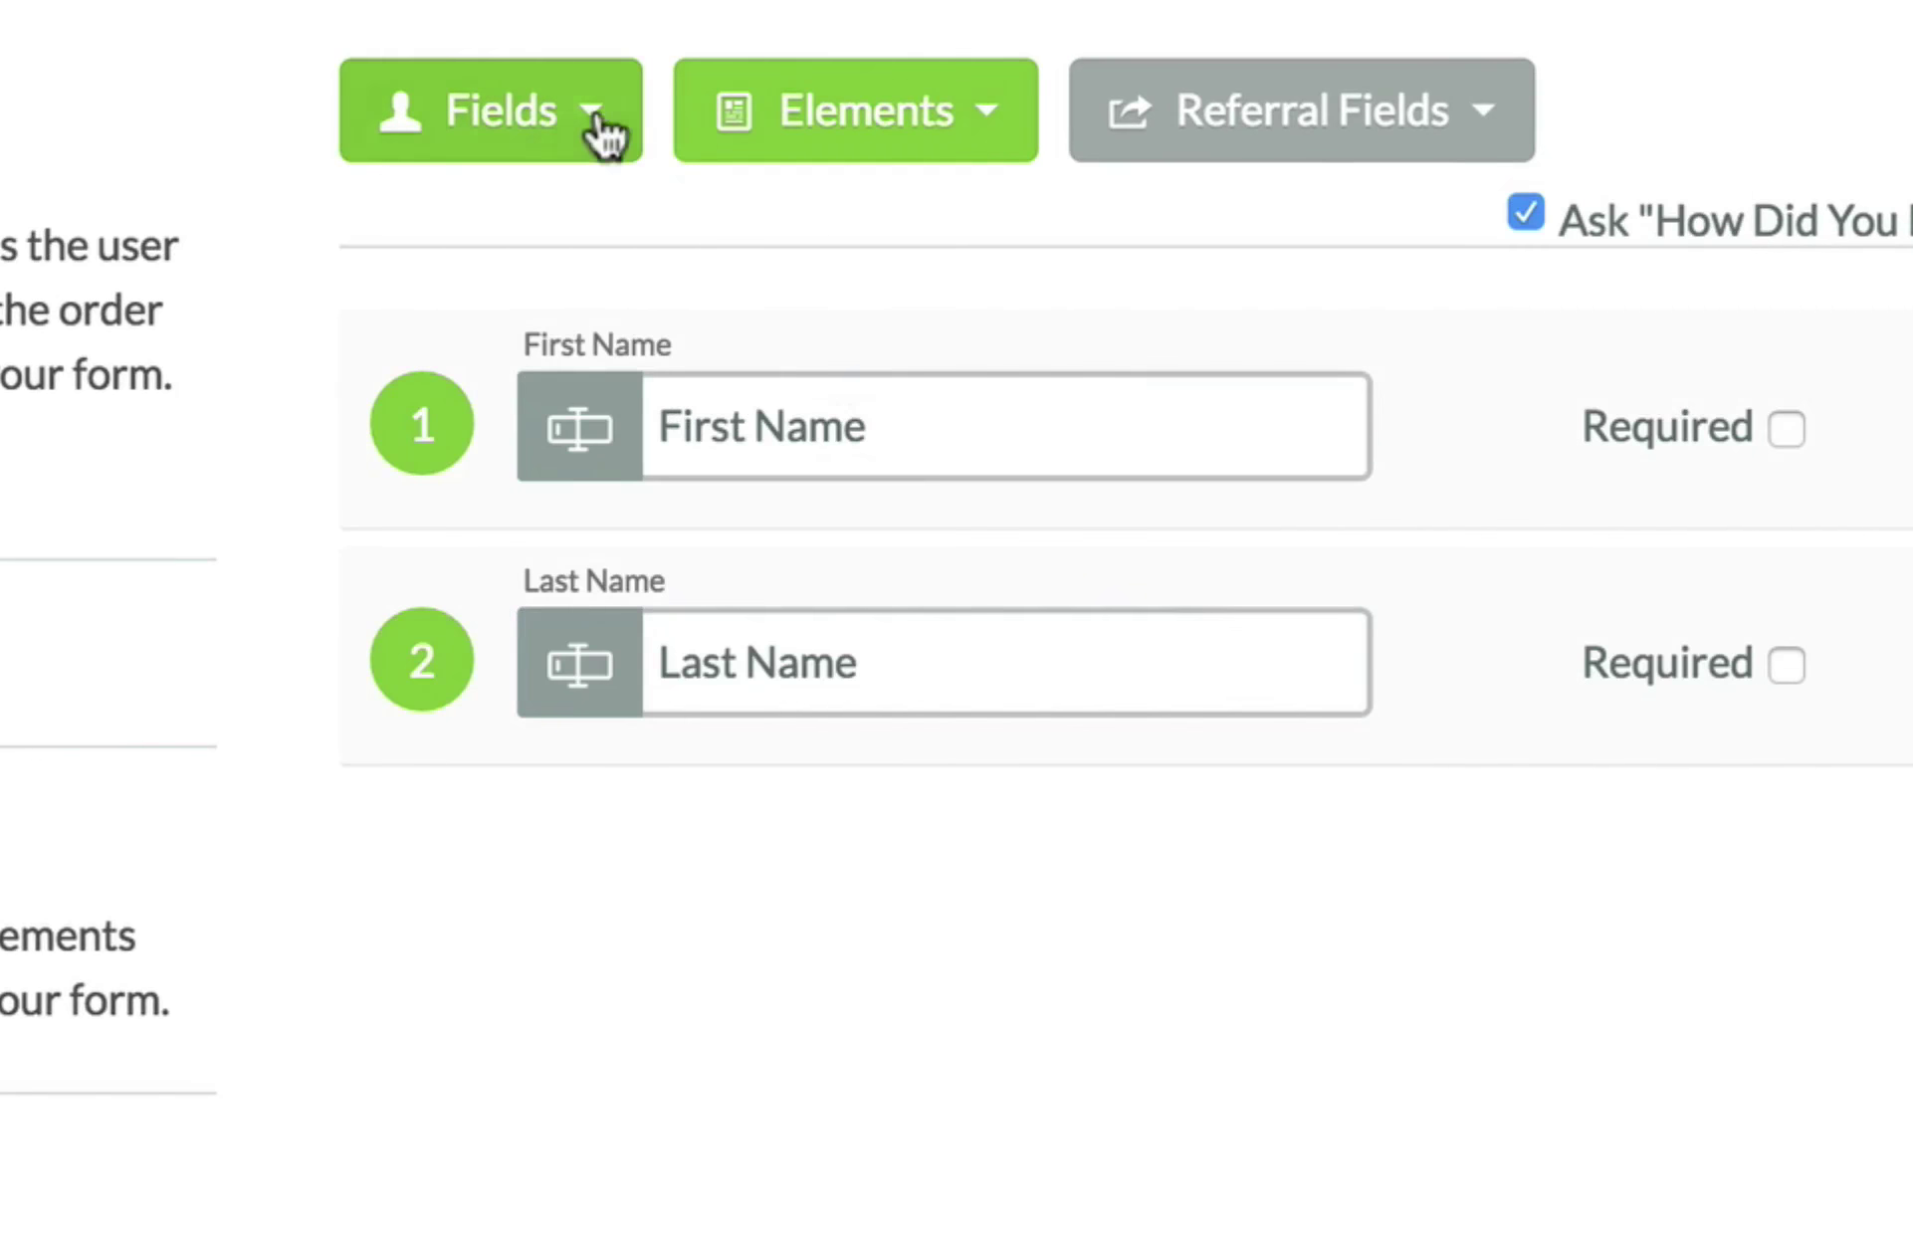
left_click(577, 115)
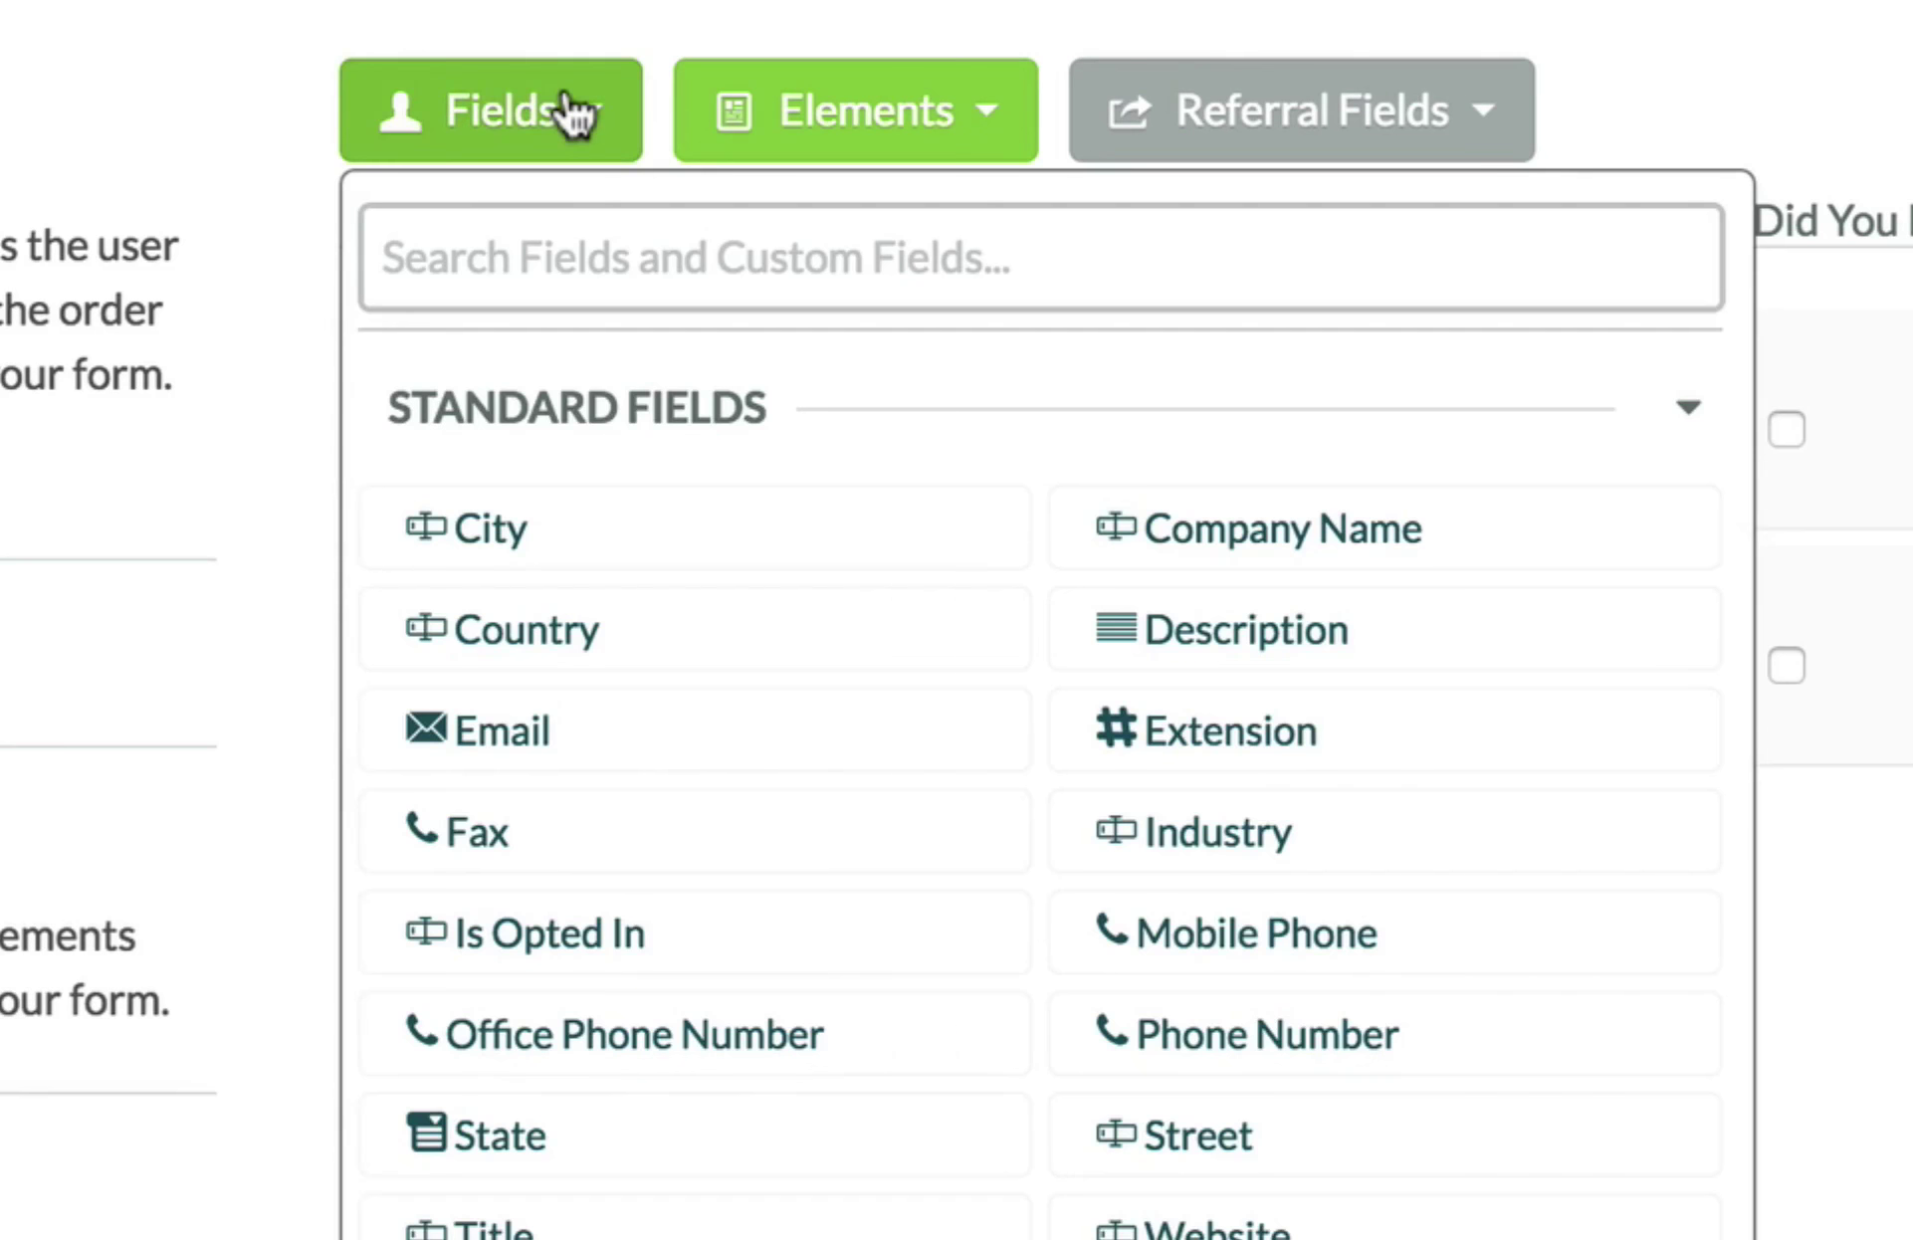
left_click(564, 732)
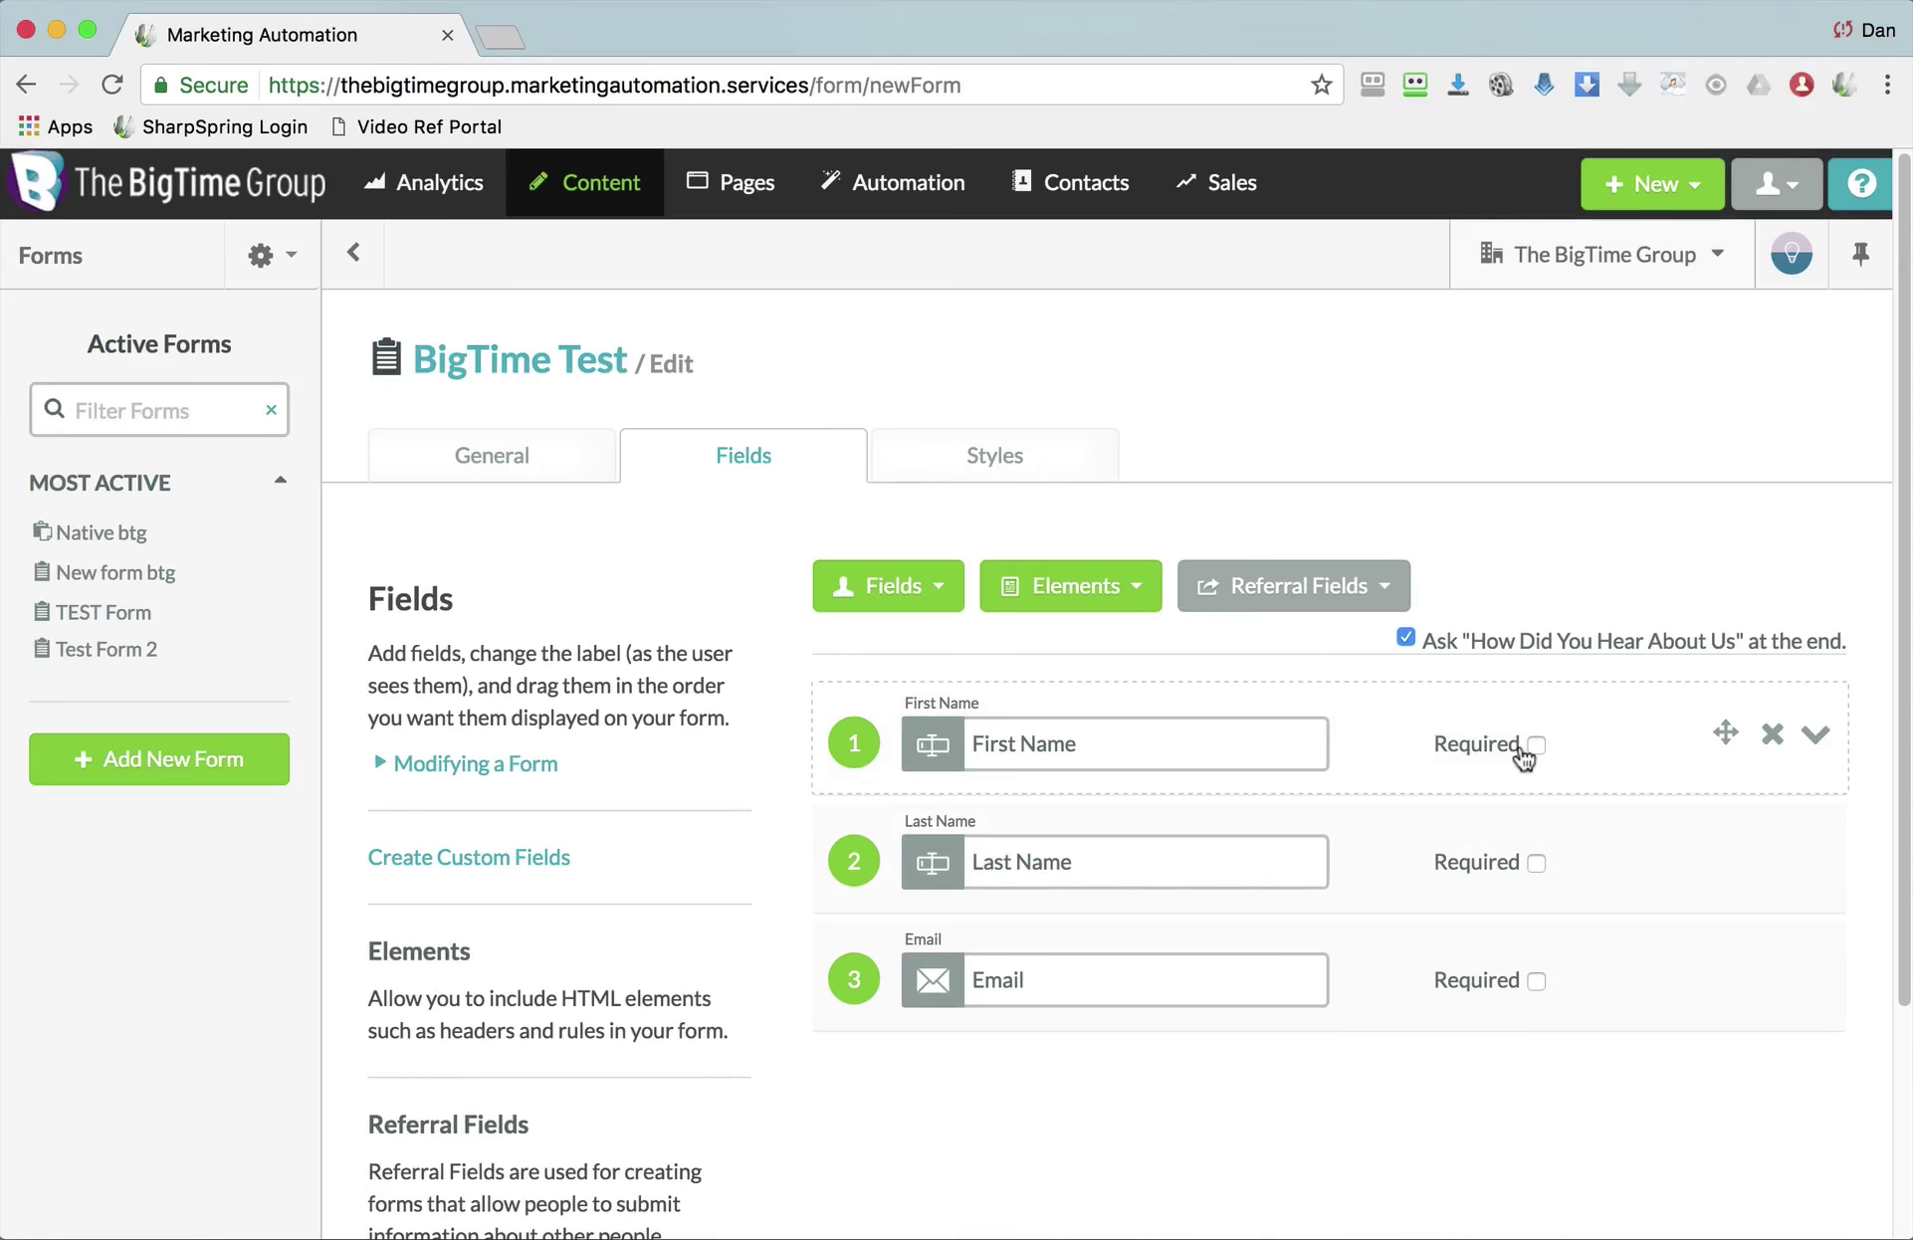
Make the First Name, Last Name and Email fields required.
left_click(1787, 428)
left_click(1535, 864)
left_click(1535, 981)
Add the standard Company Name and Website fields to the form, leaving both optional.
left_click(929, 585)
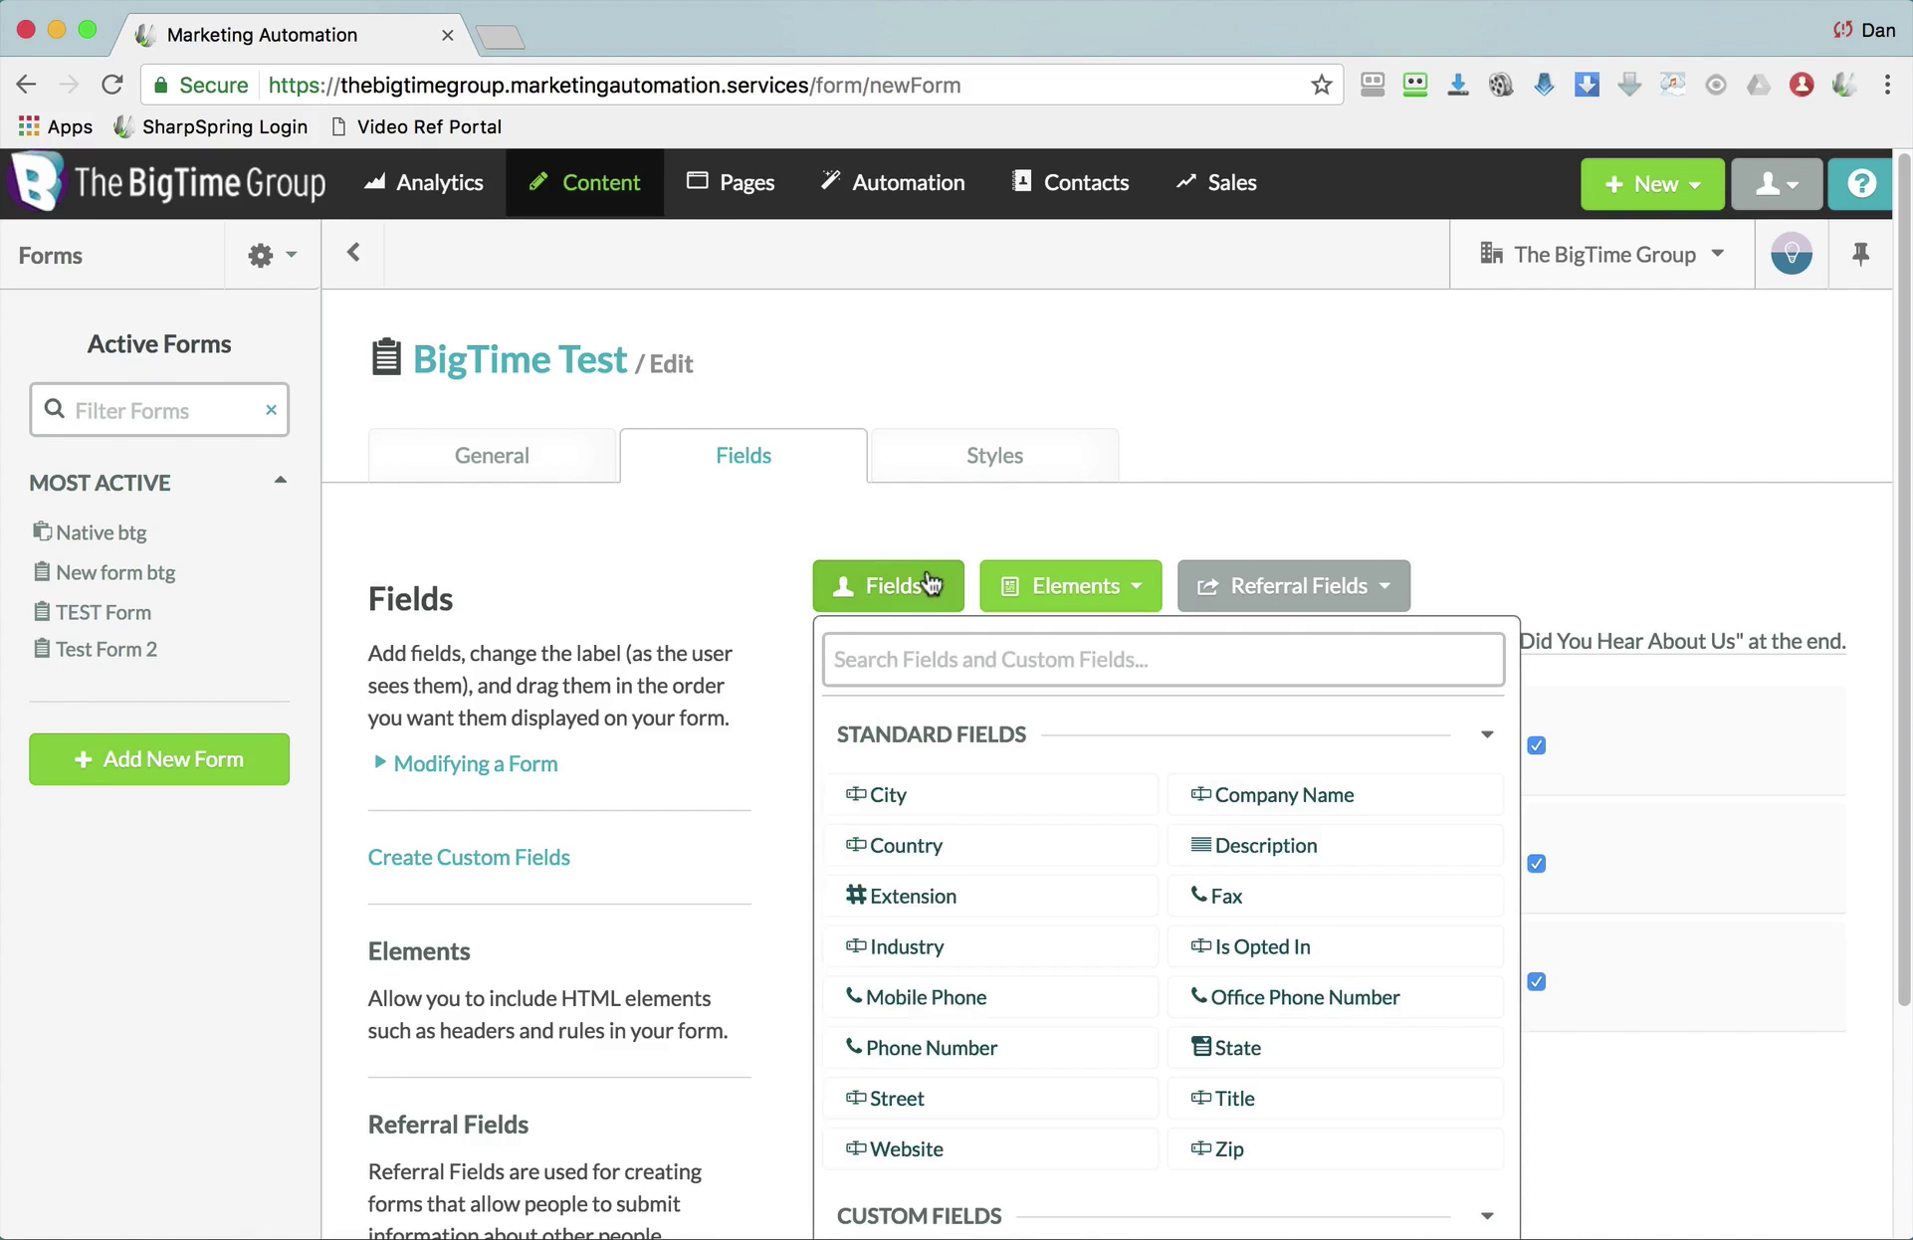
left_click(1219, 796)
left_click(894, 598)
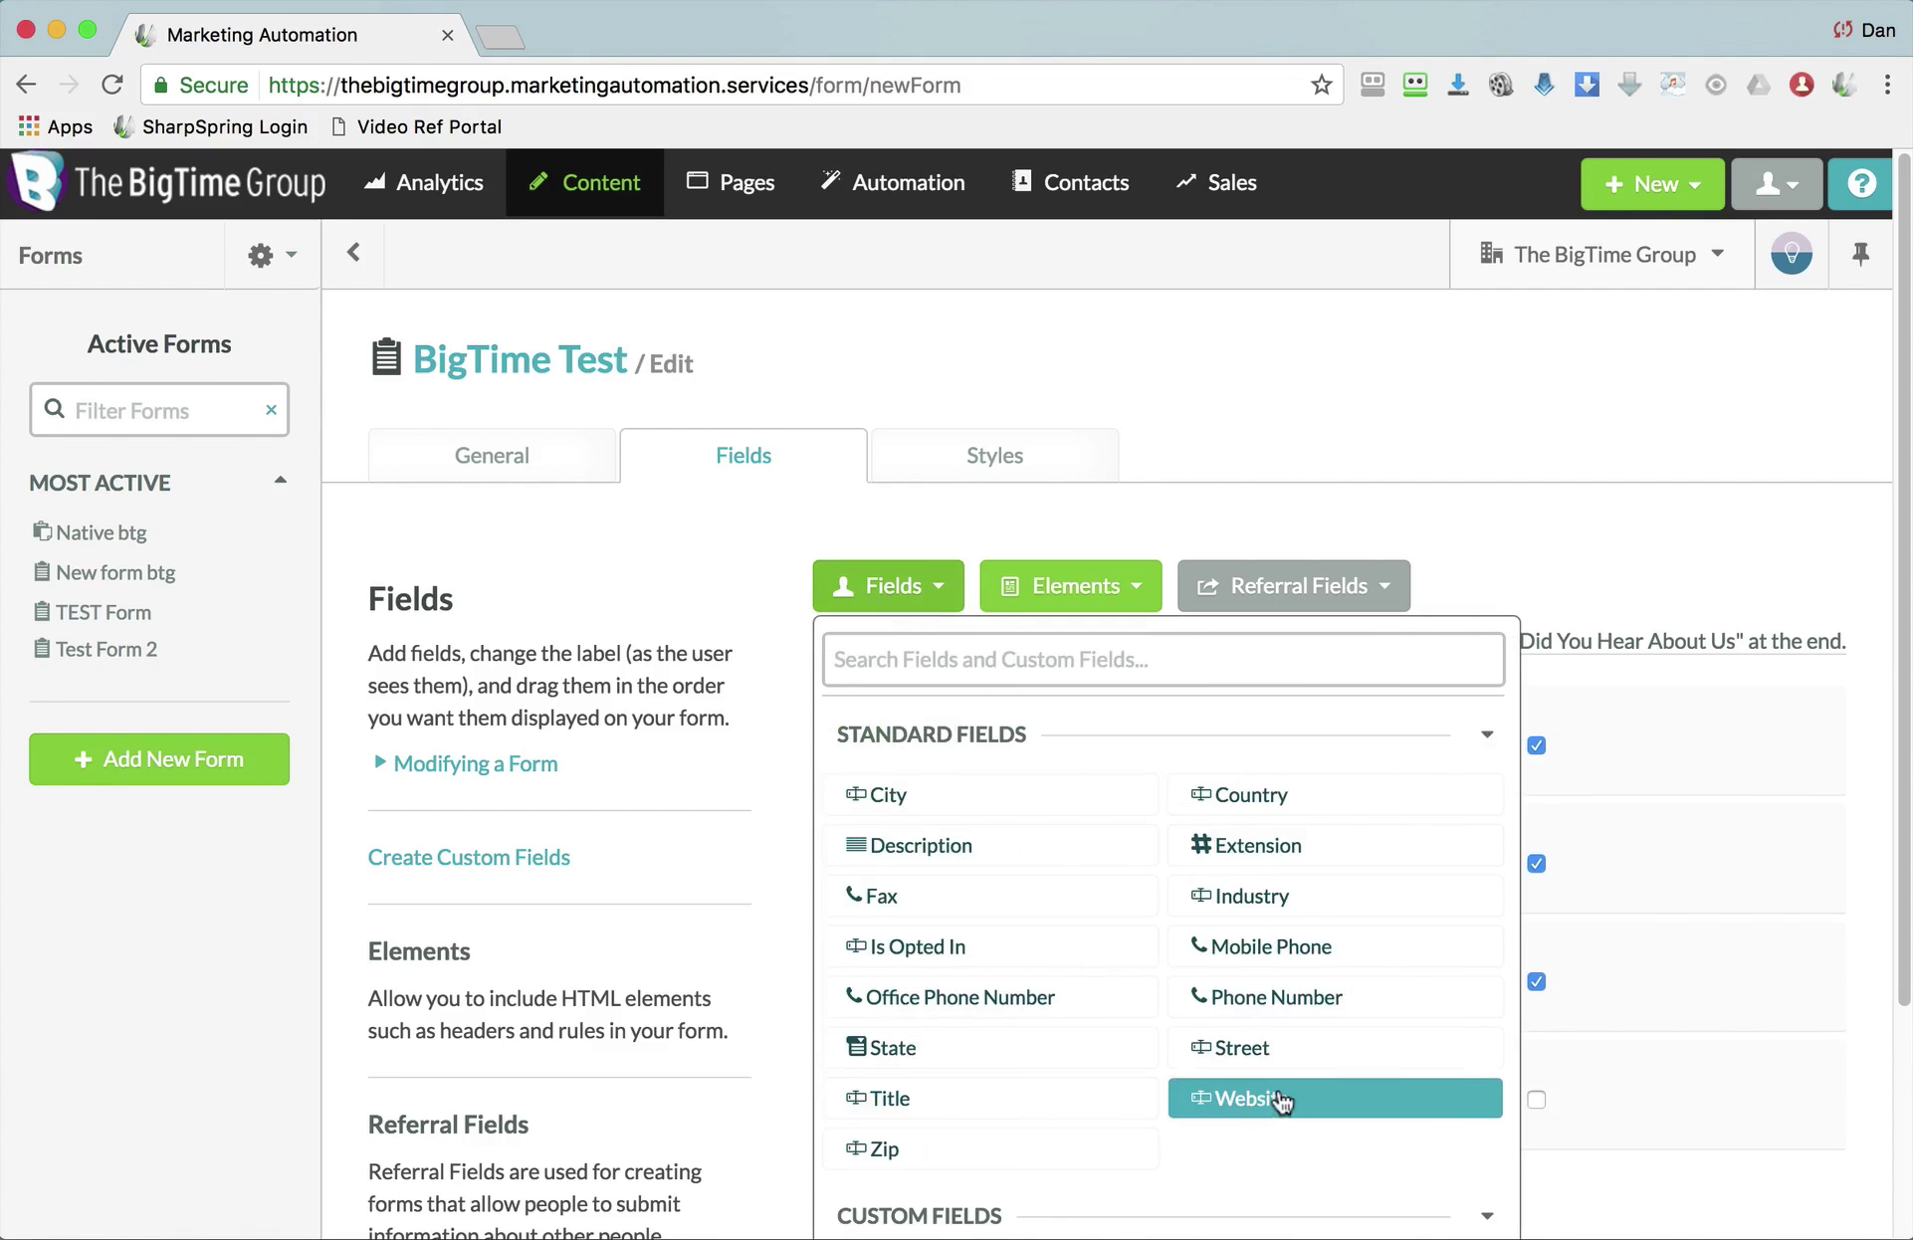
left_click(1280, 1099)
scroll(1280, 1095, "down", 3)
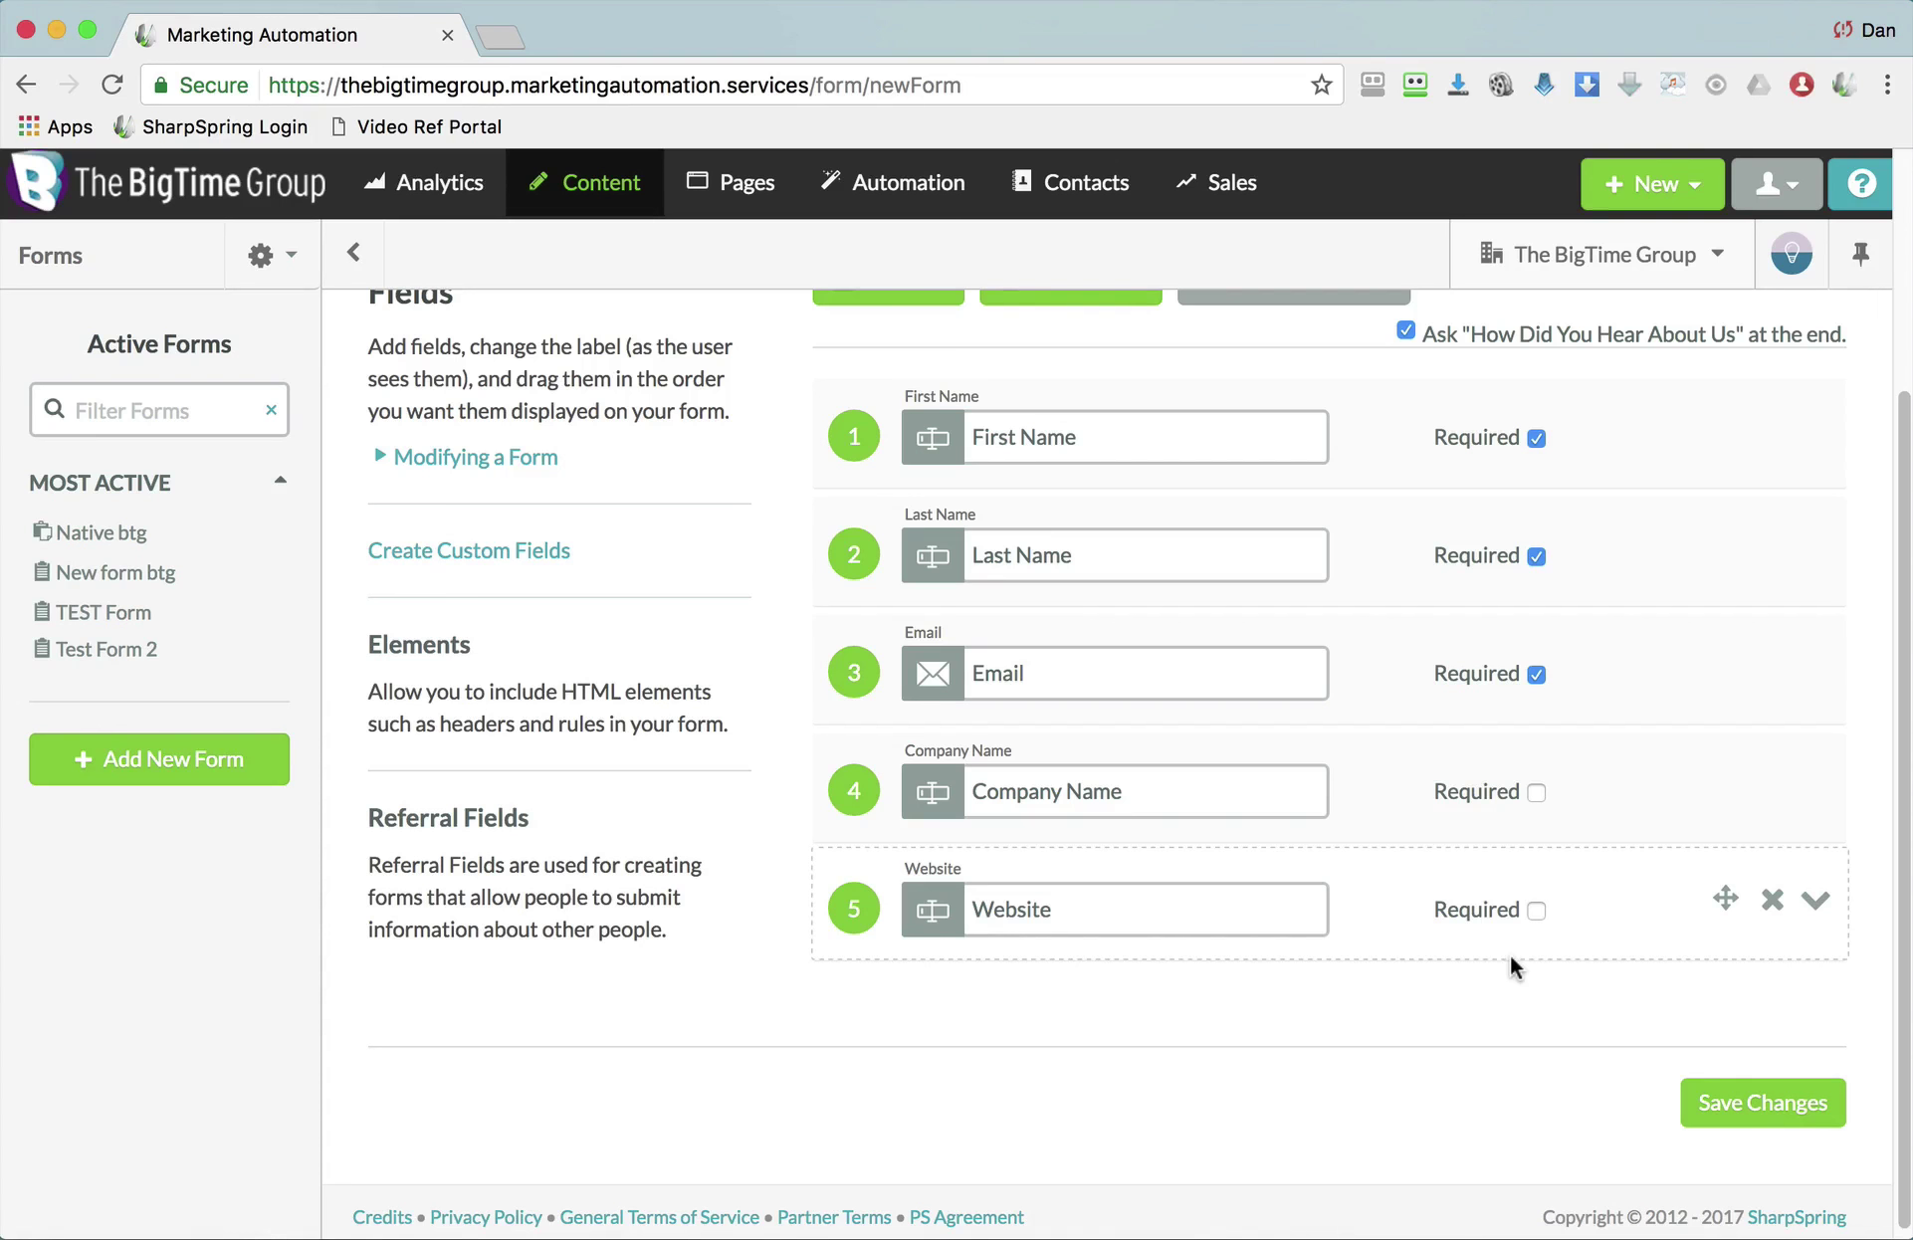
Examine the standard and custom fields available for the form without adding any.
scroll(1510, 952, "up", 3)
left_click(923, 595)
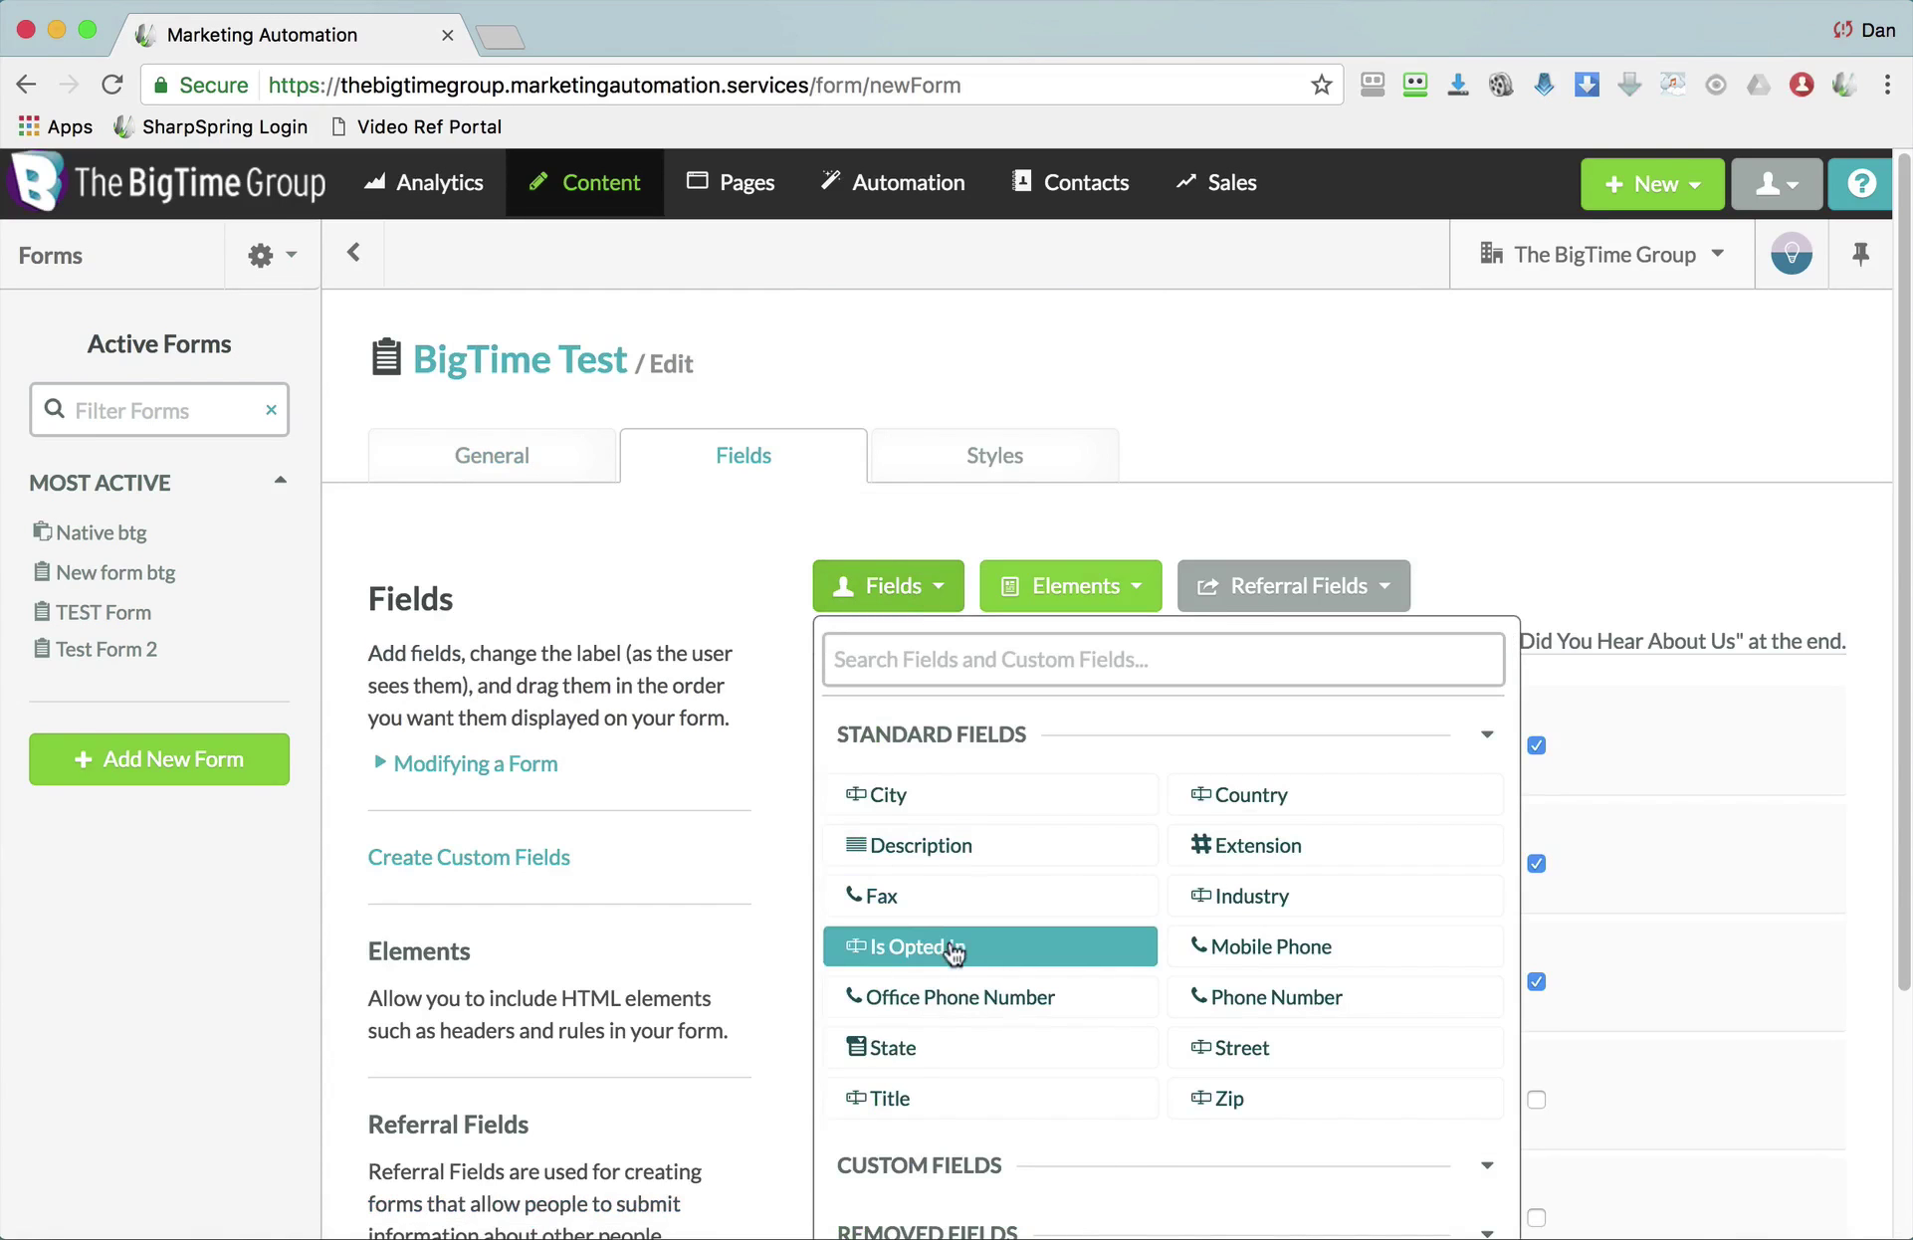
scroll(948, 948, "down", 3)
left_click(1480, 862)
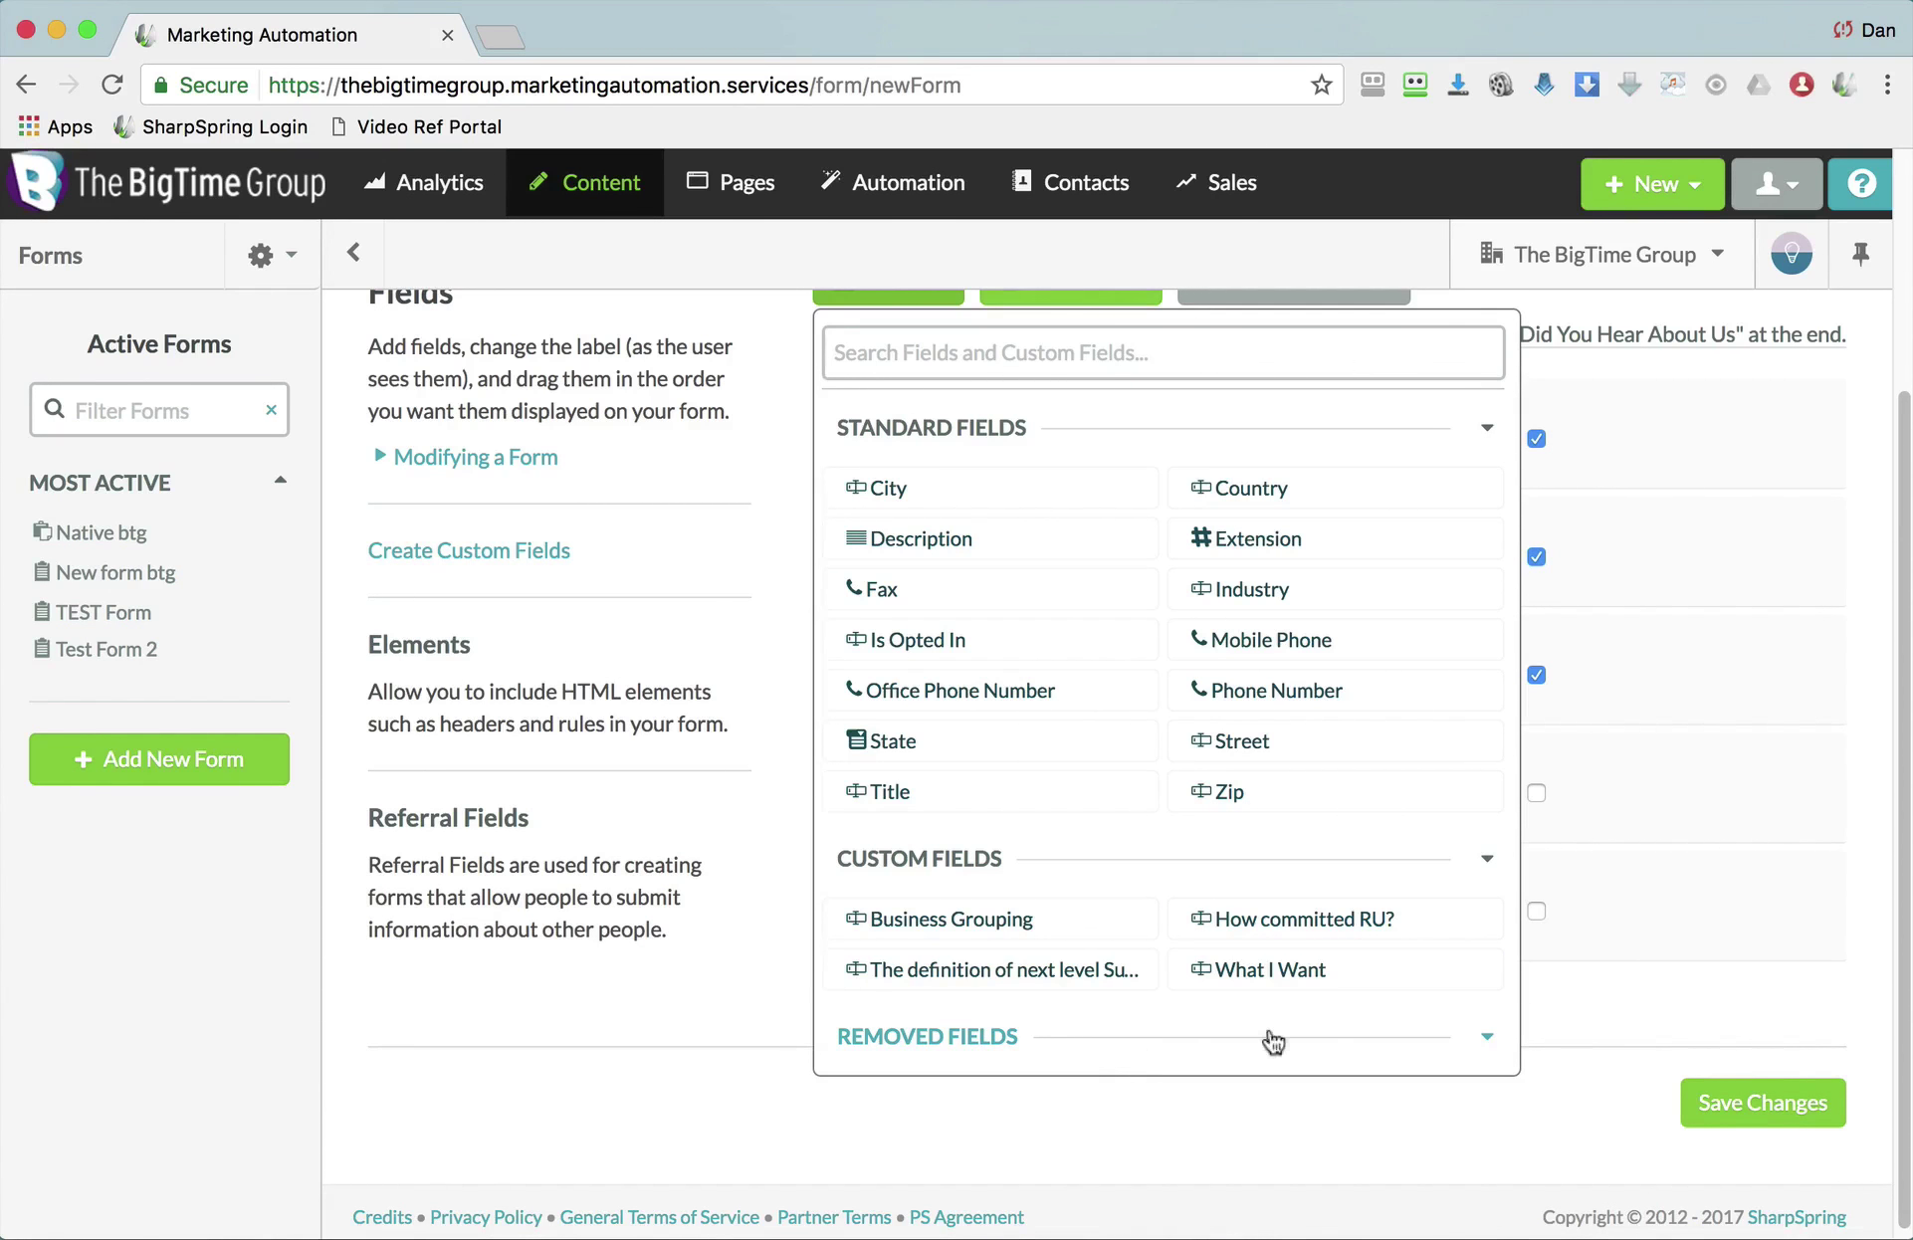
left_click(1583, 1015)
scroll(1584, 1017, "up", 3)
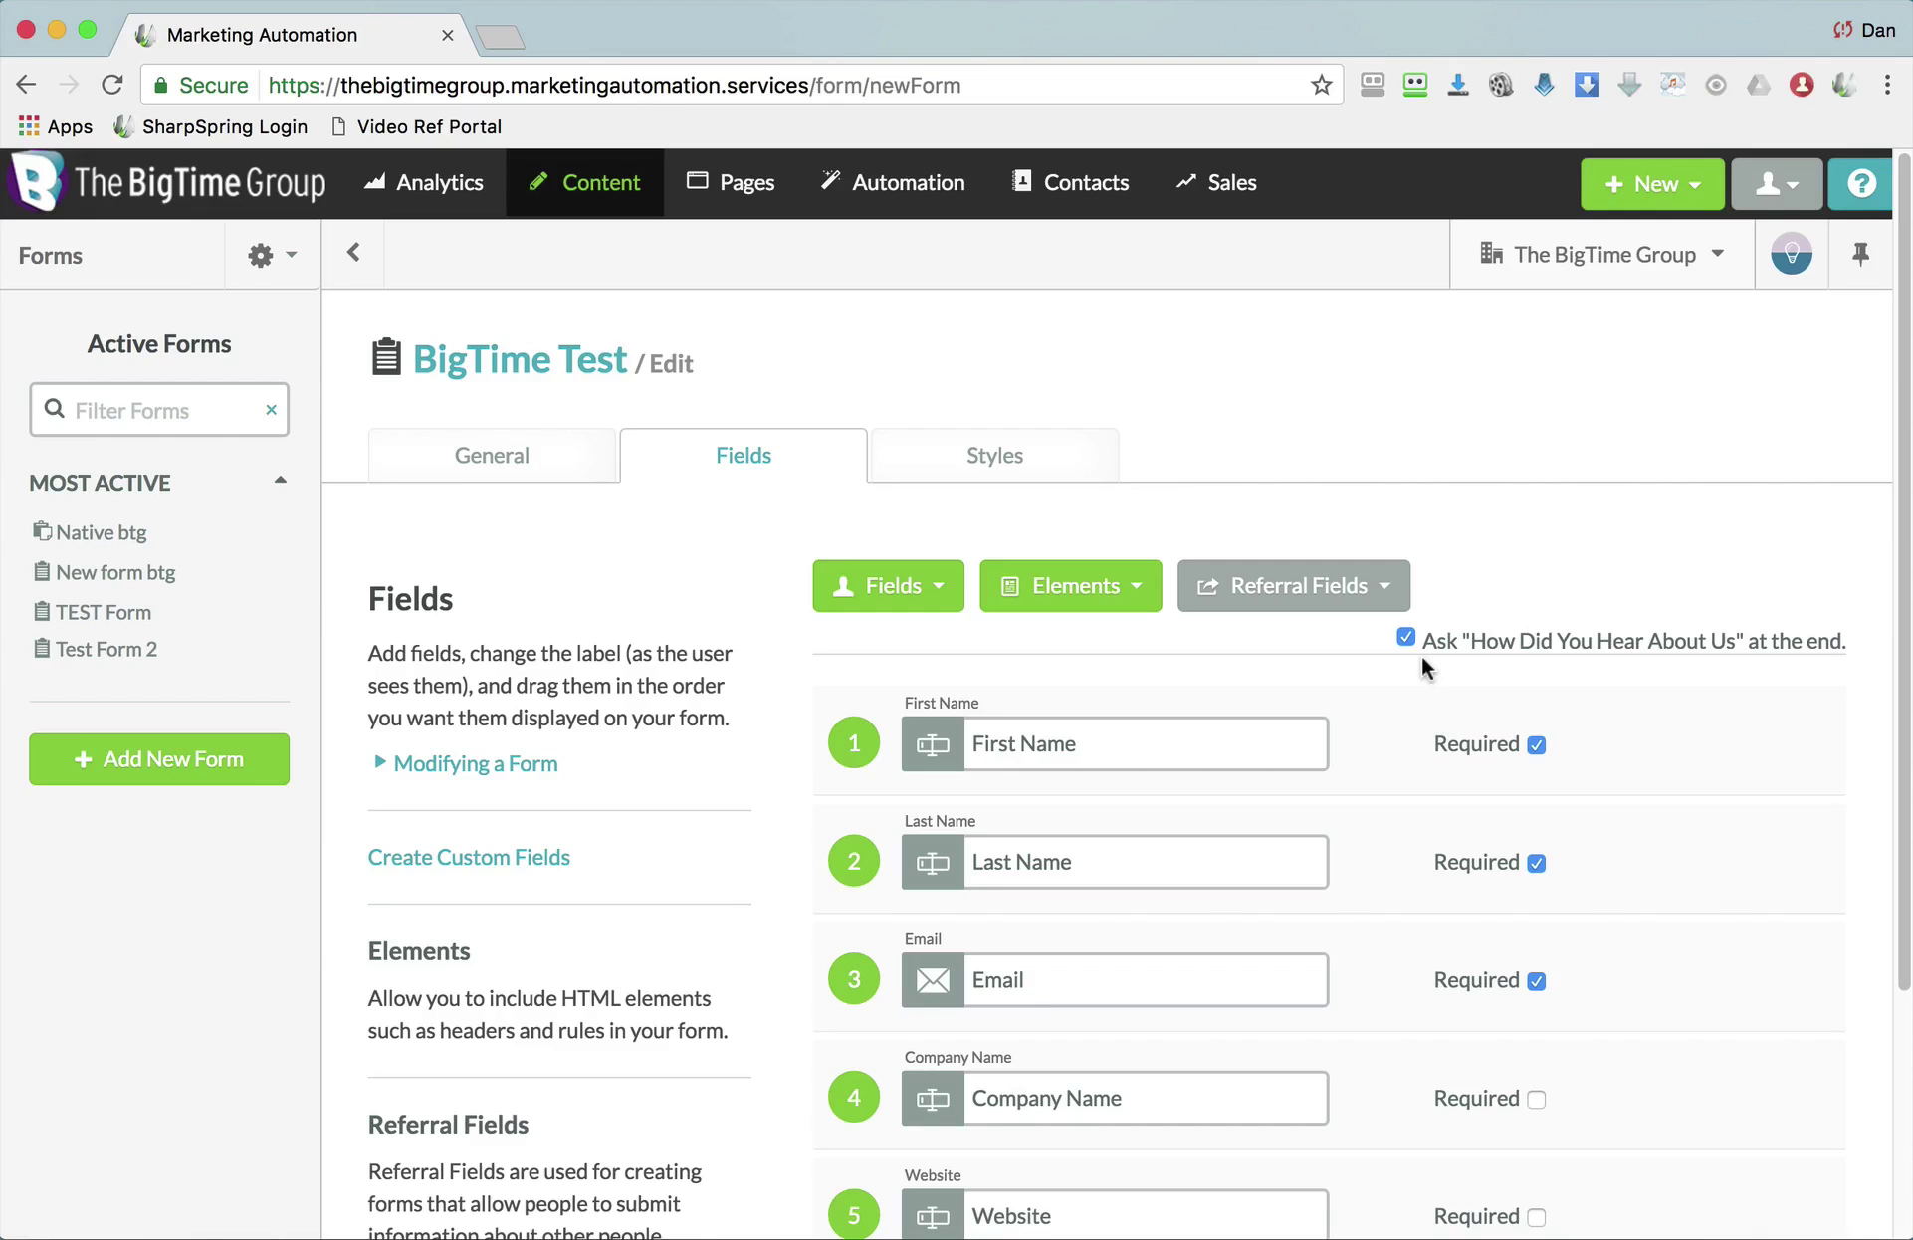
Add Email as a referral field to the form, and remove that referral field again.
left_click(1304, 591)
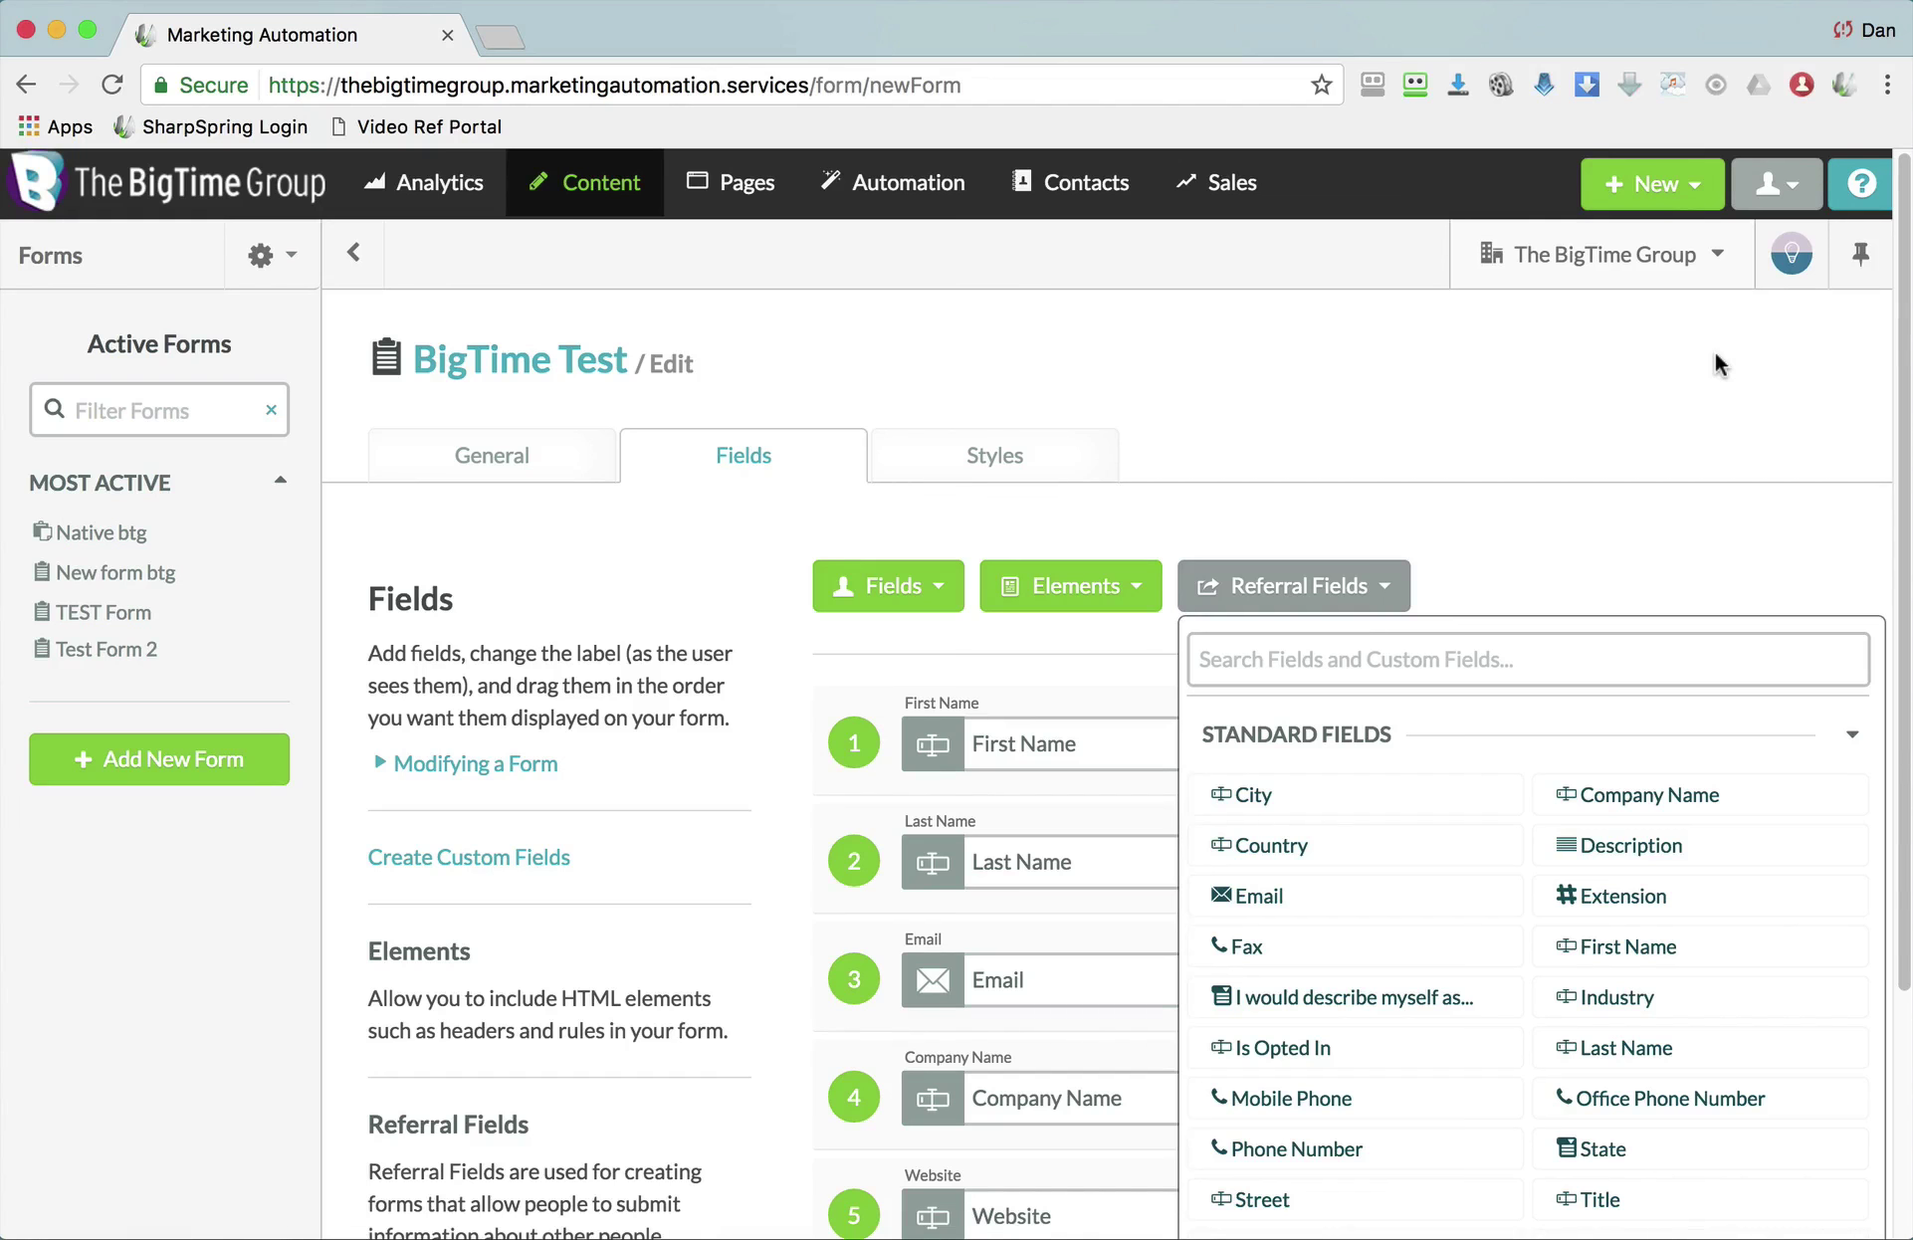
left_click(1251, 901)
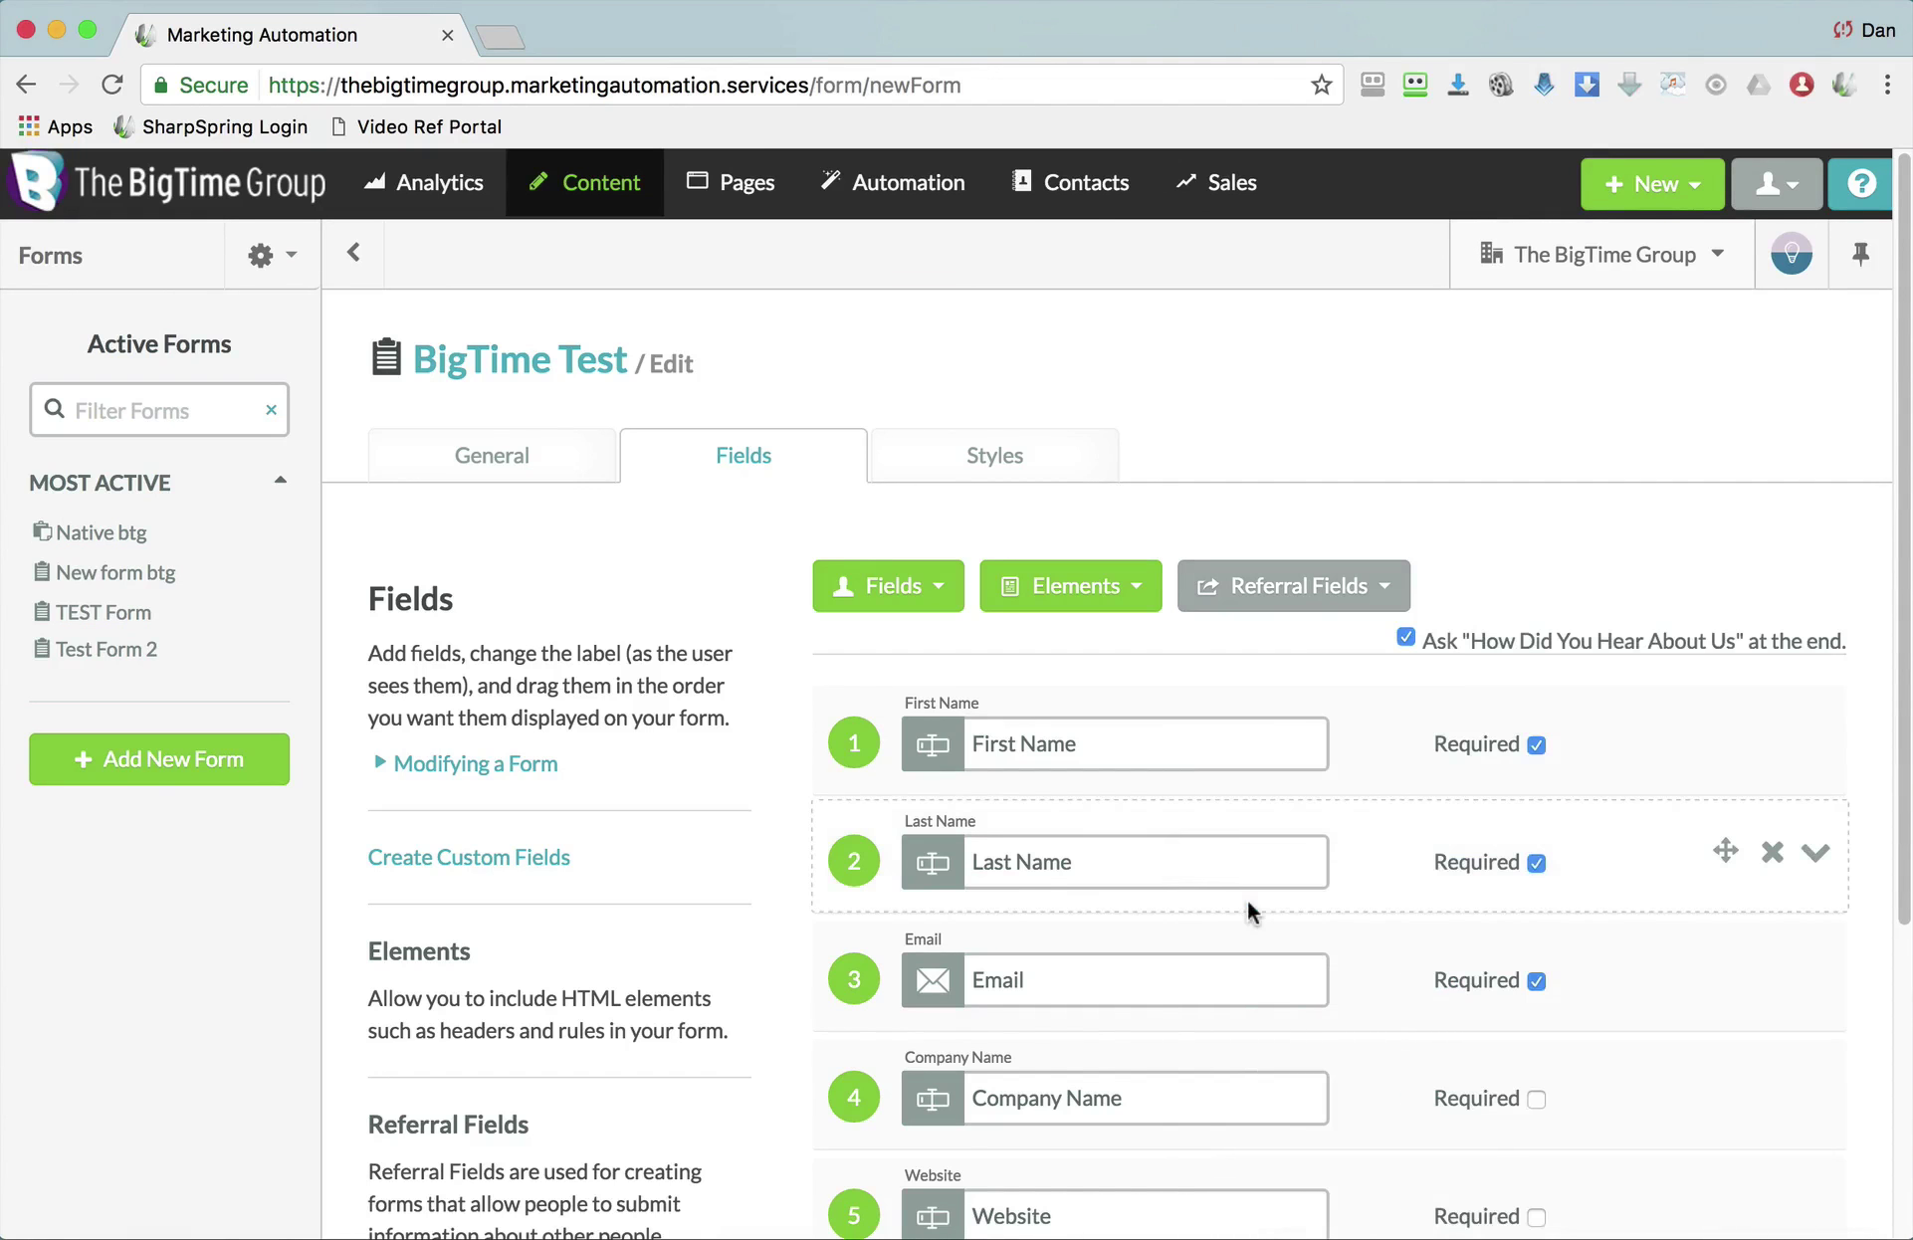
scroll(1145, 945, "down", 3)
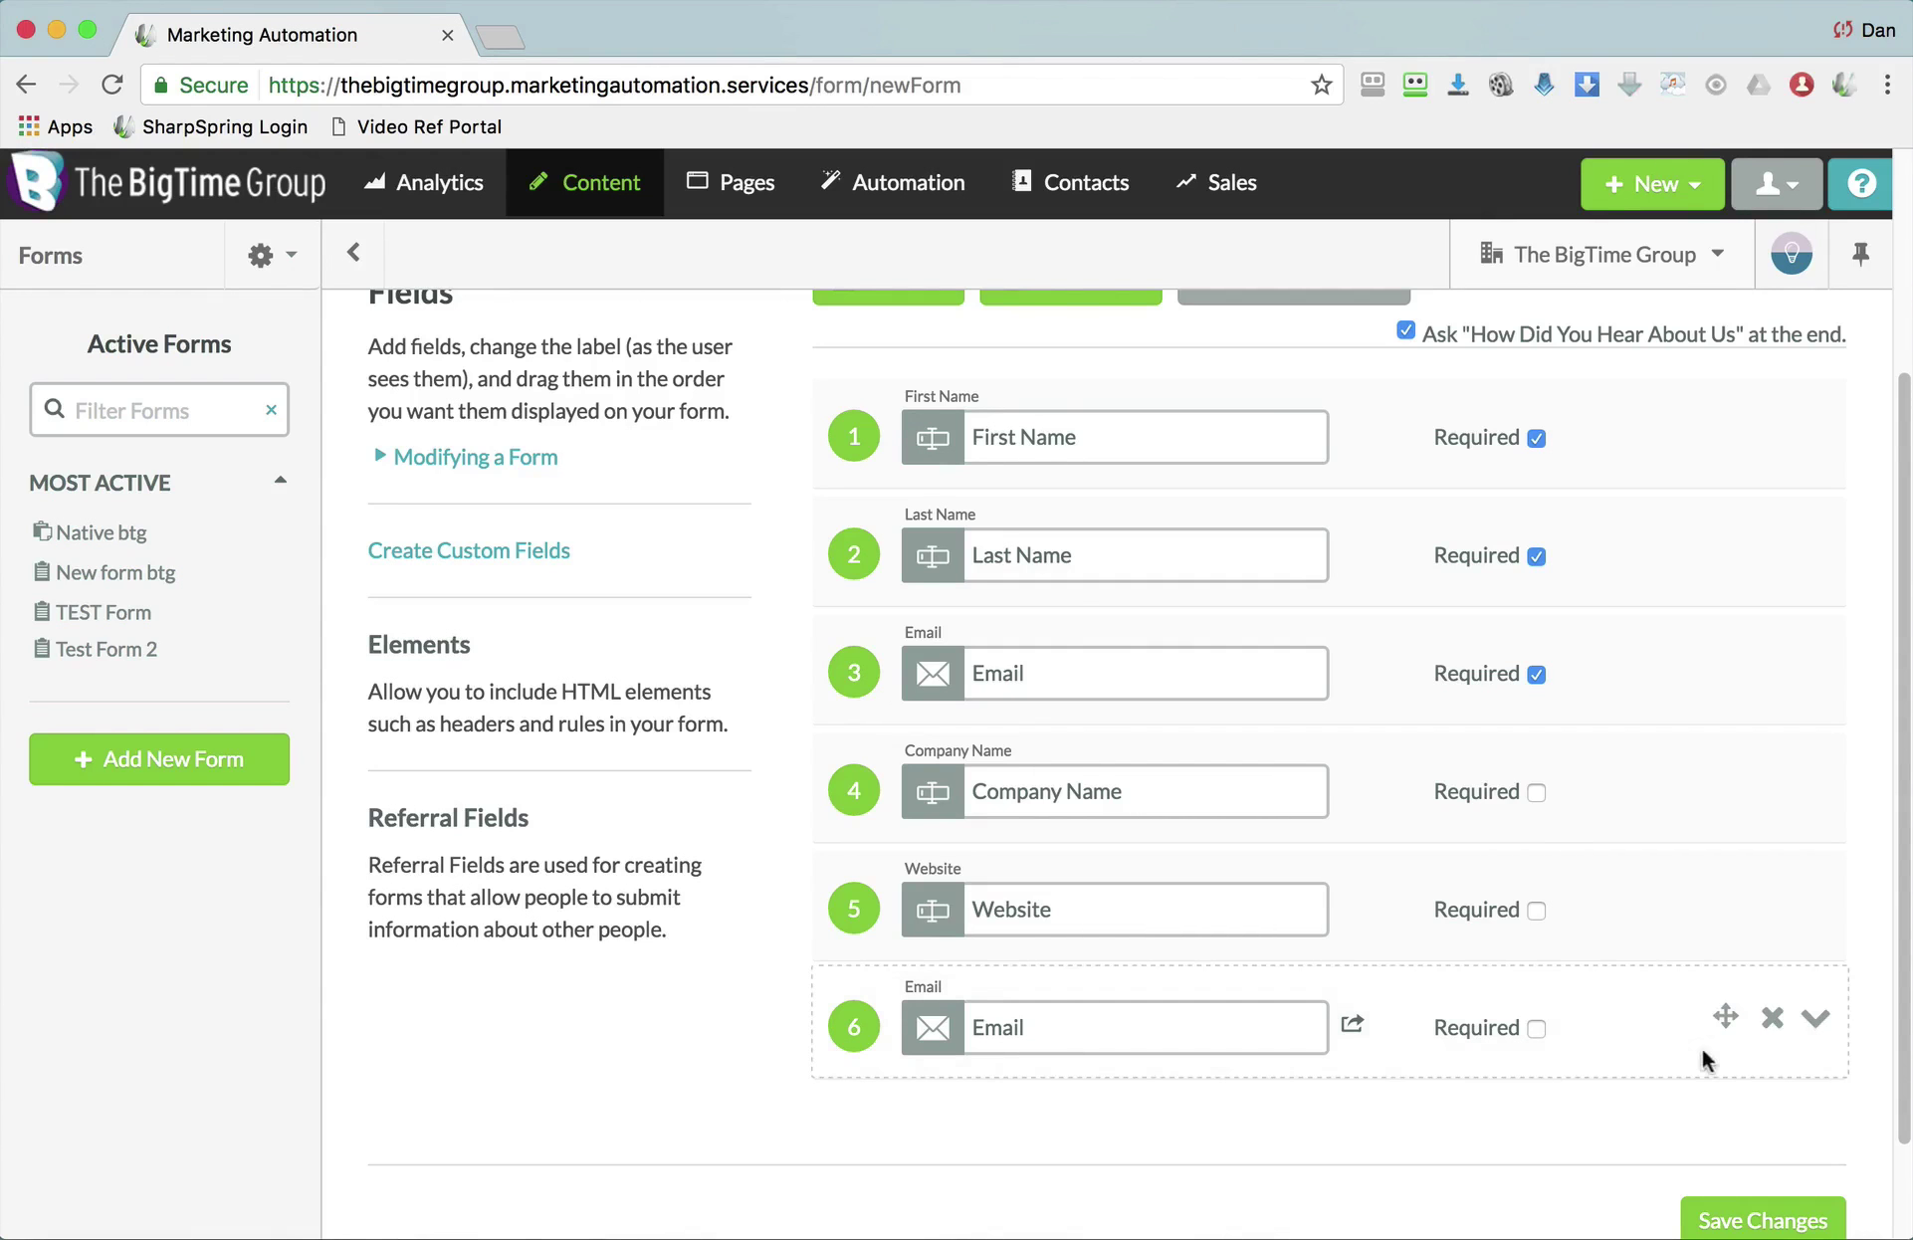
left_click(1772, 1017)
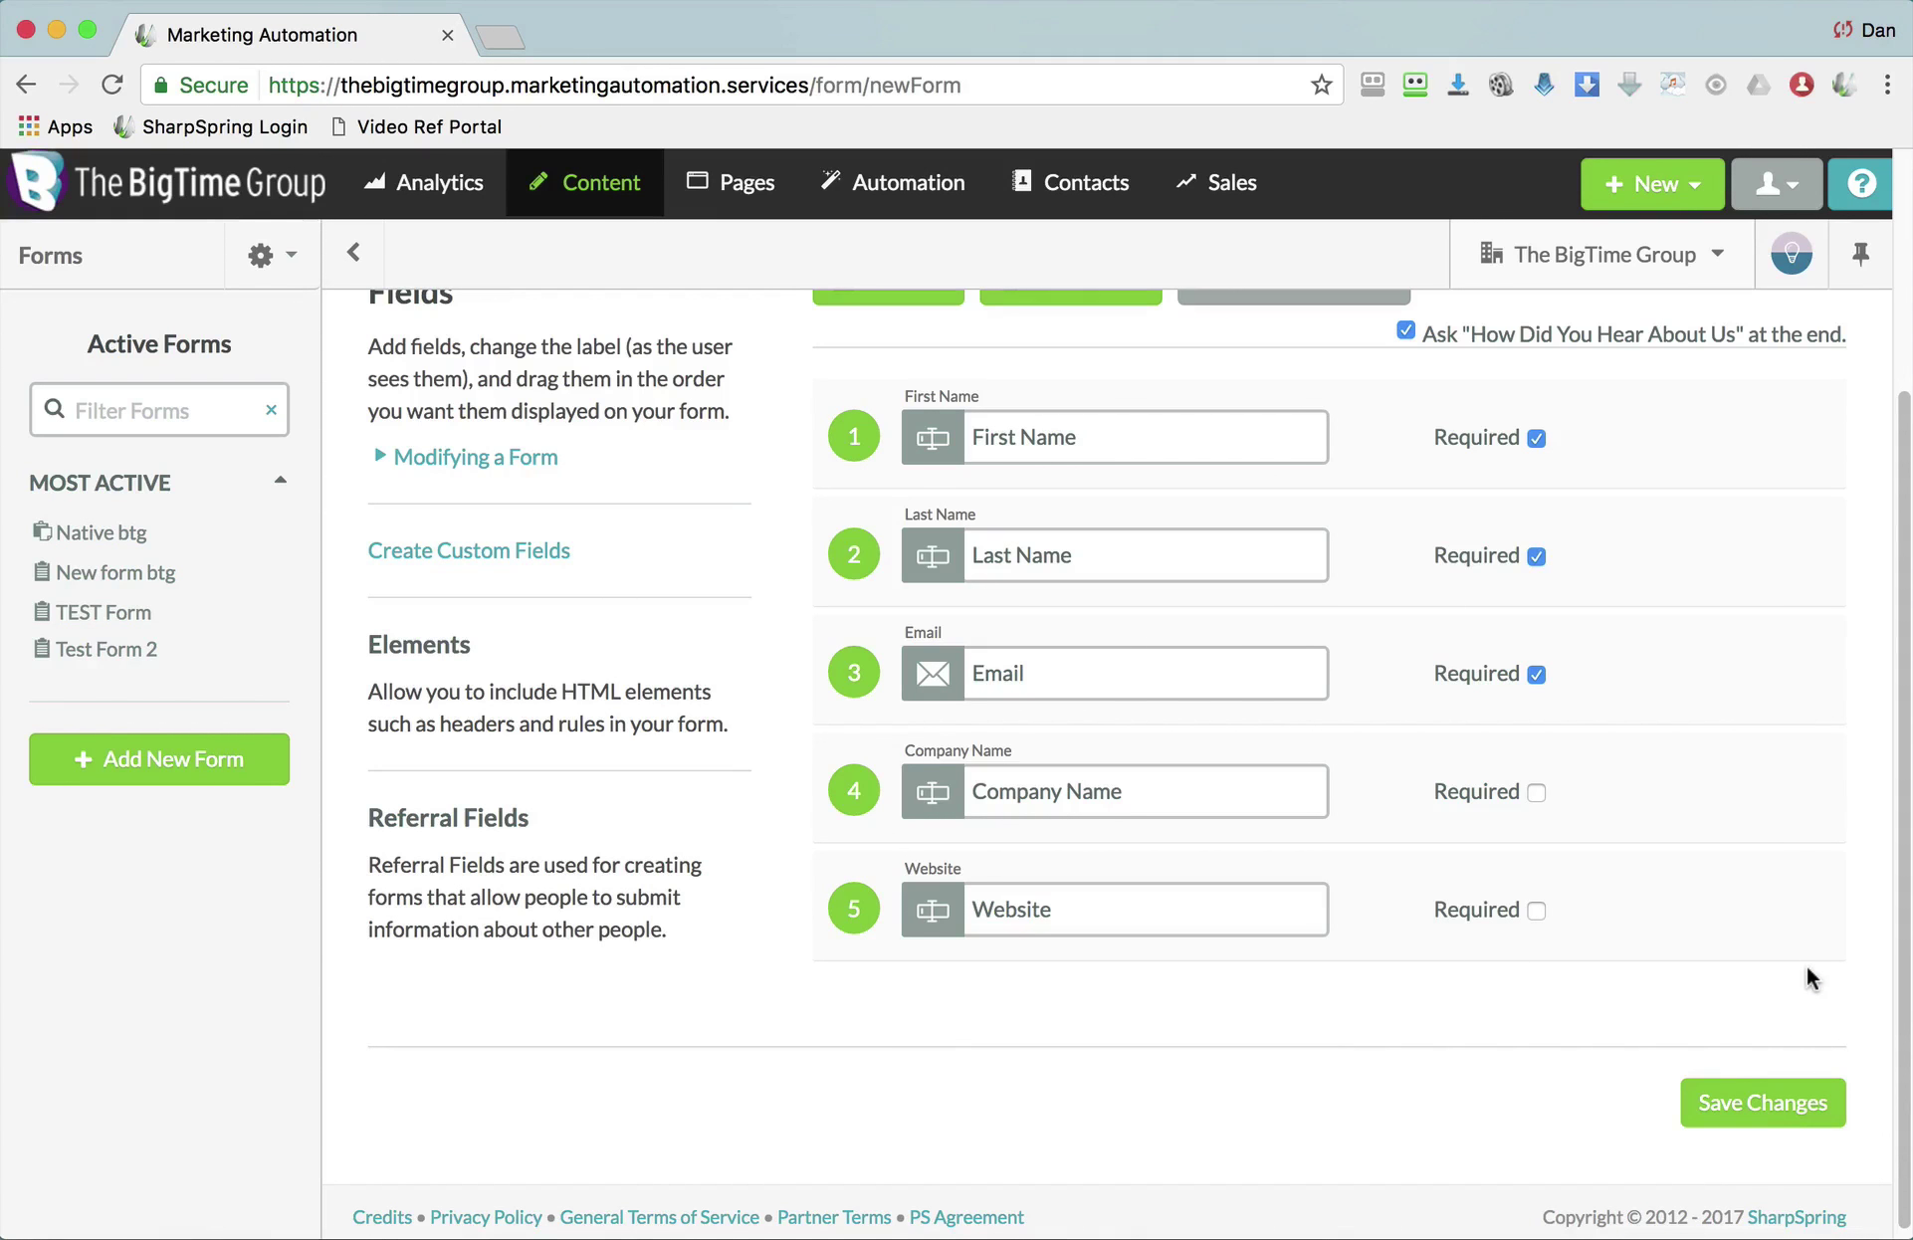
Add a Header 1 element reading "Sign Up Here for the BigTime Event" and a horizontal rule beneath it.
scroll(1806, 963, "up", 3)
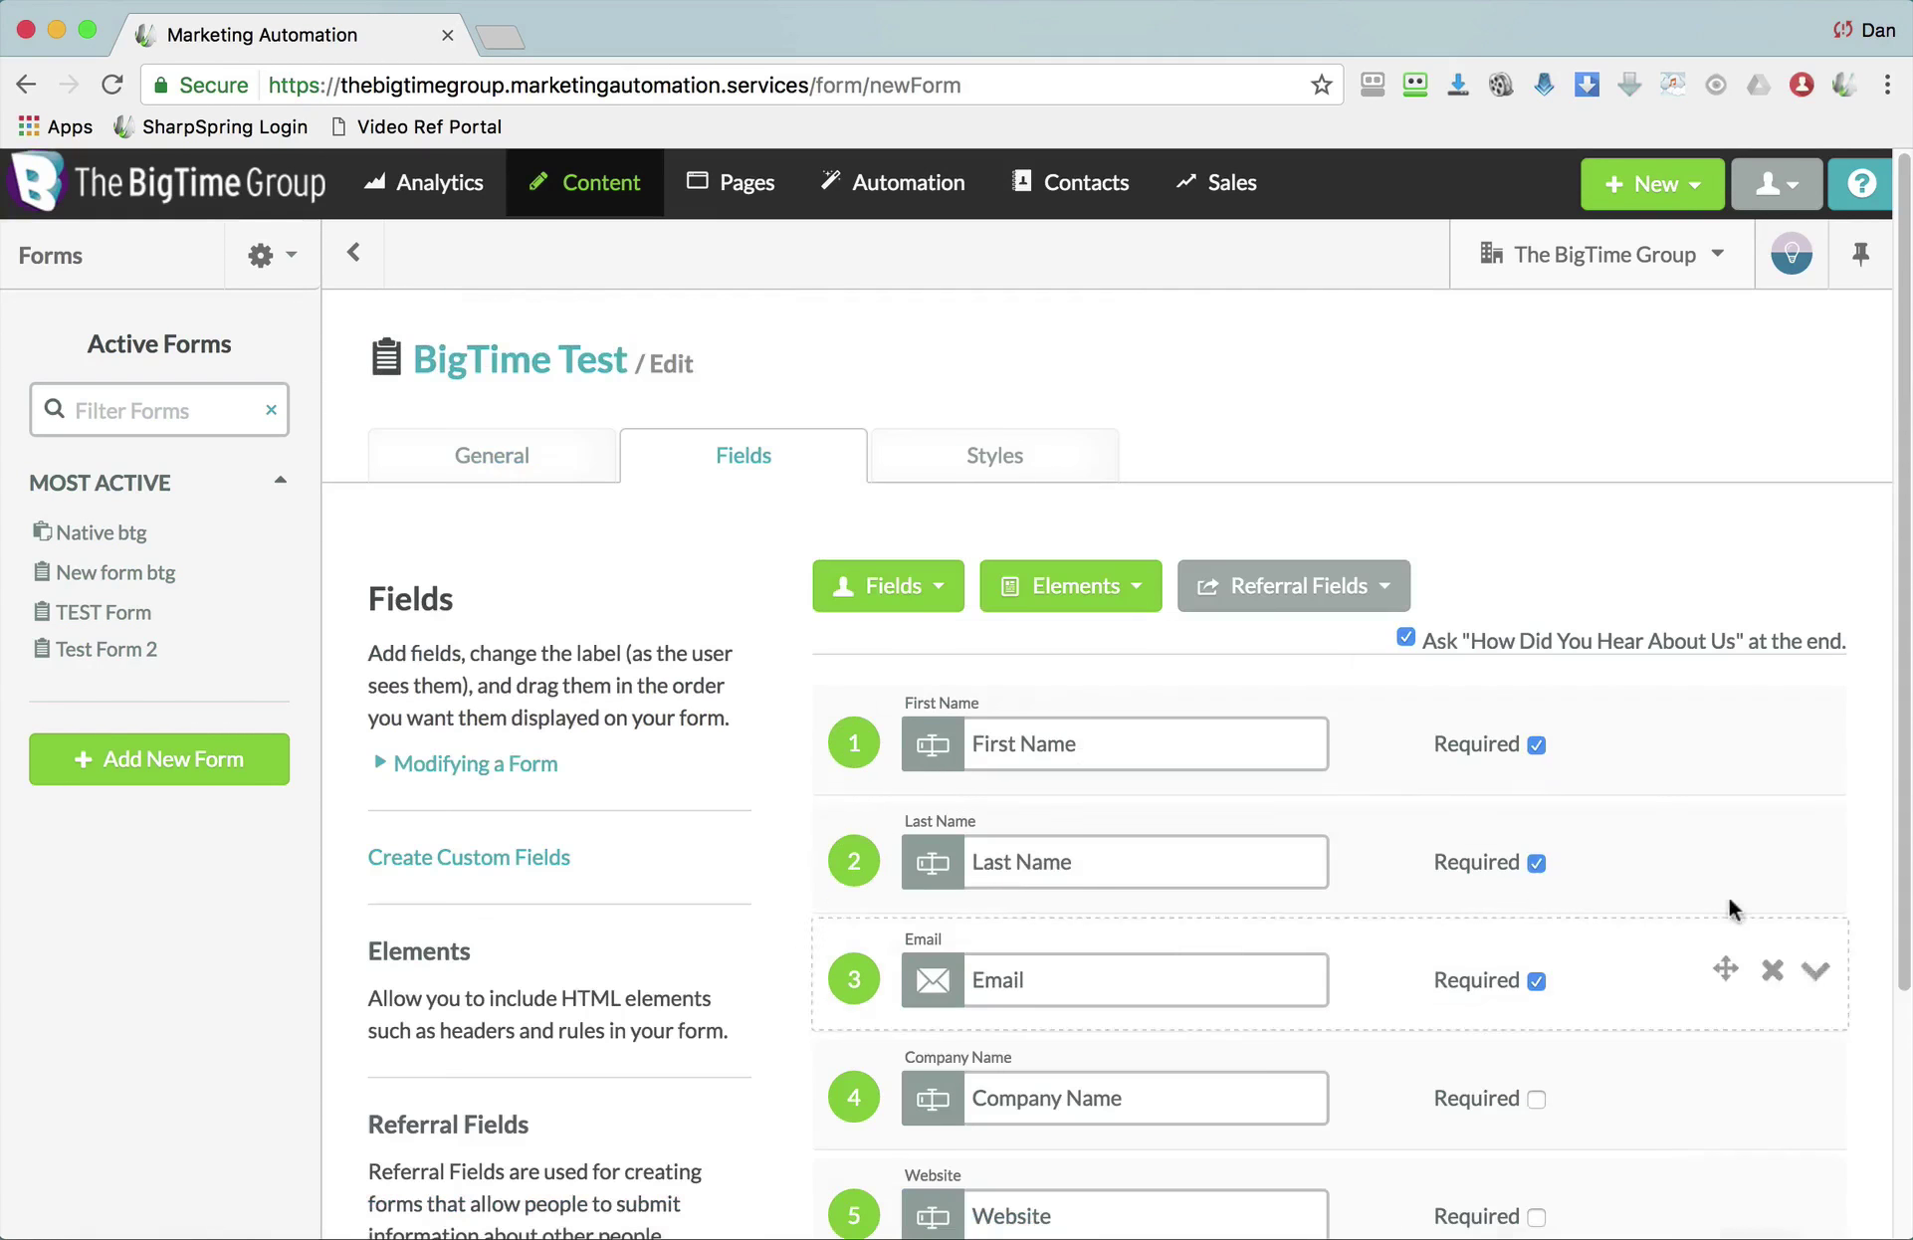
left_click(1096, 591)
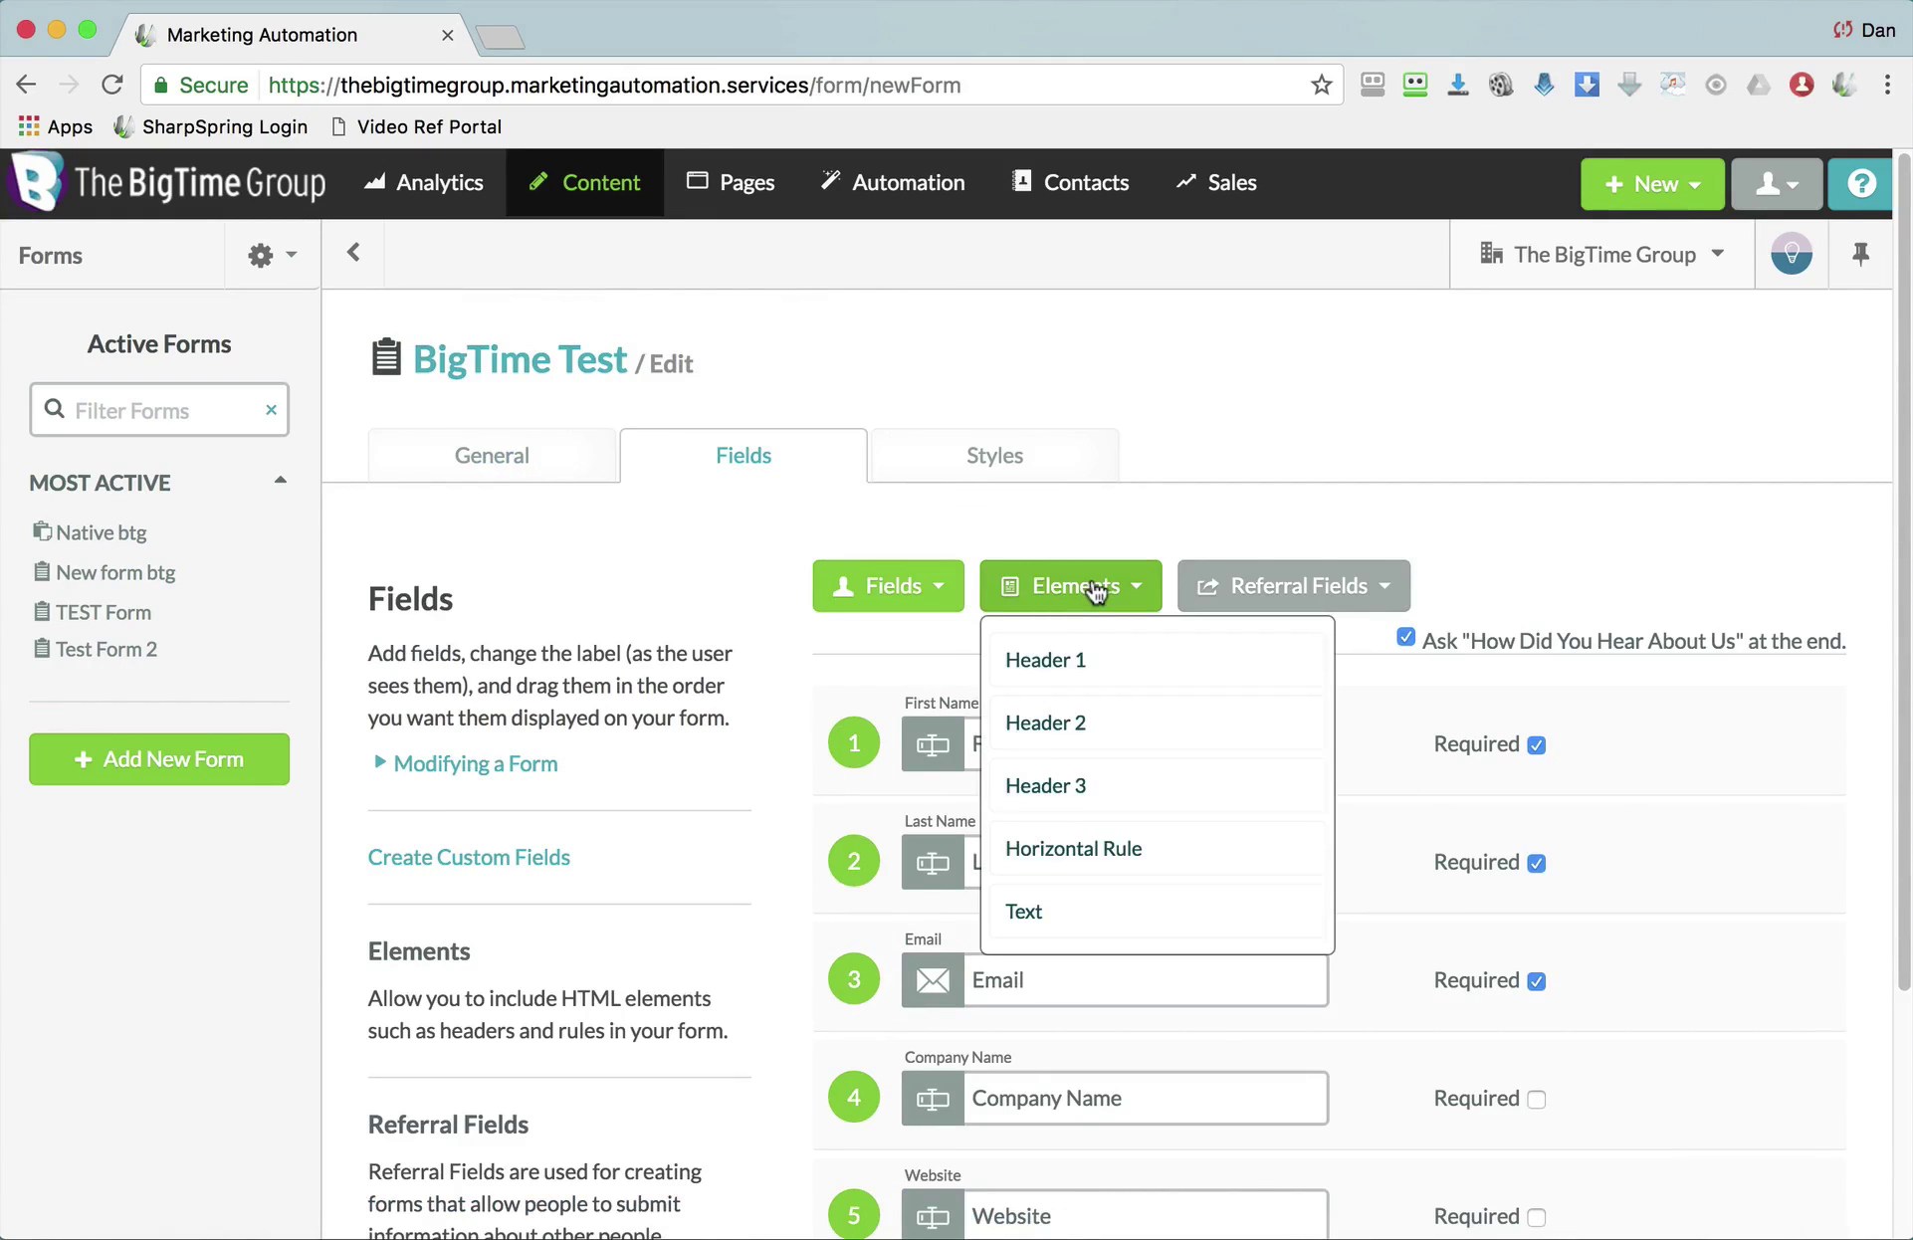
left_click(1107, 652)
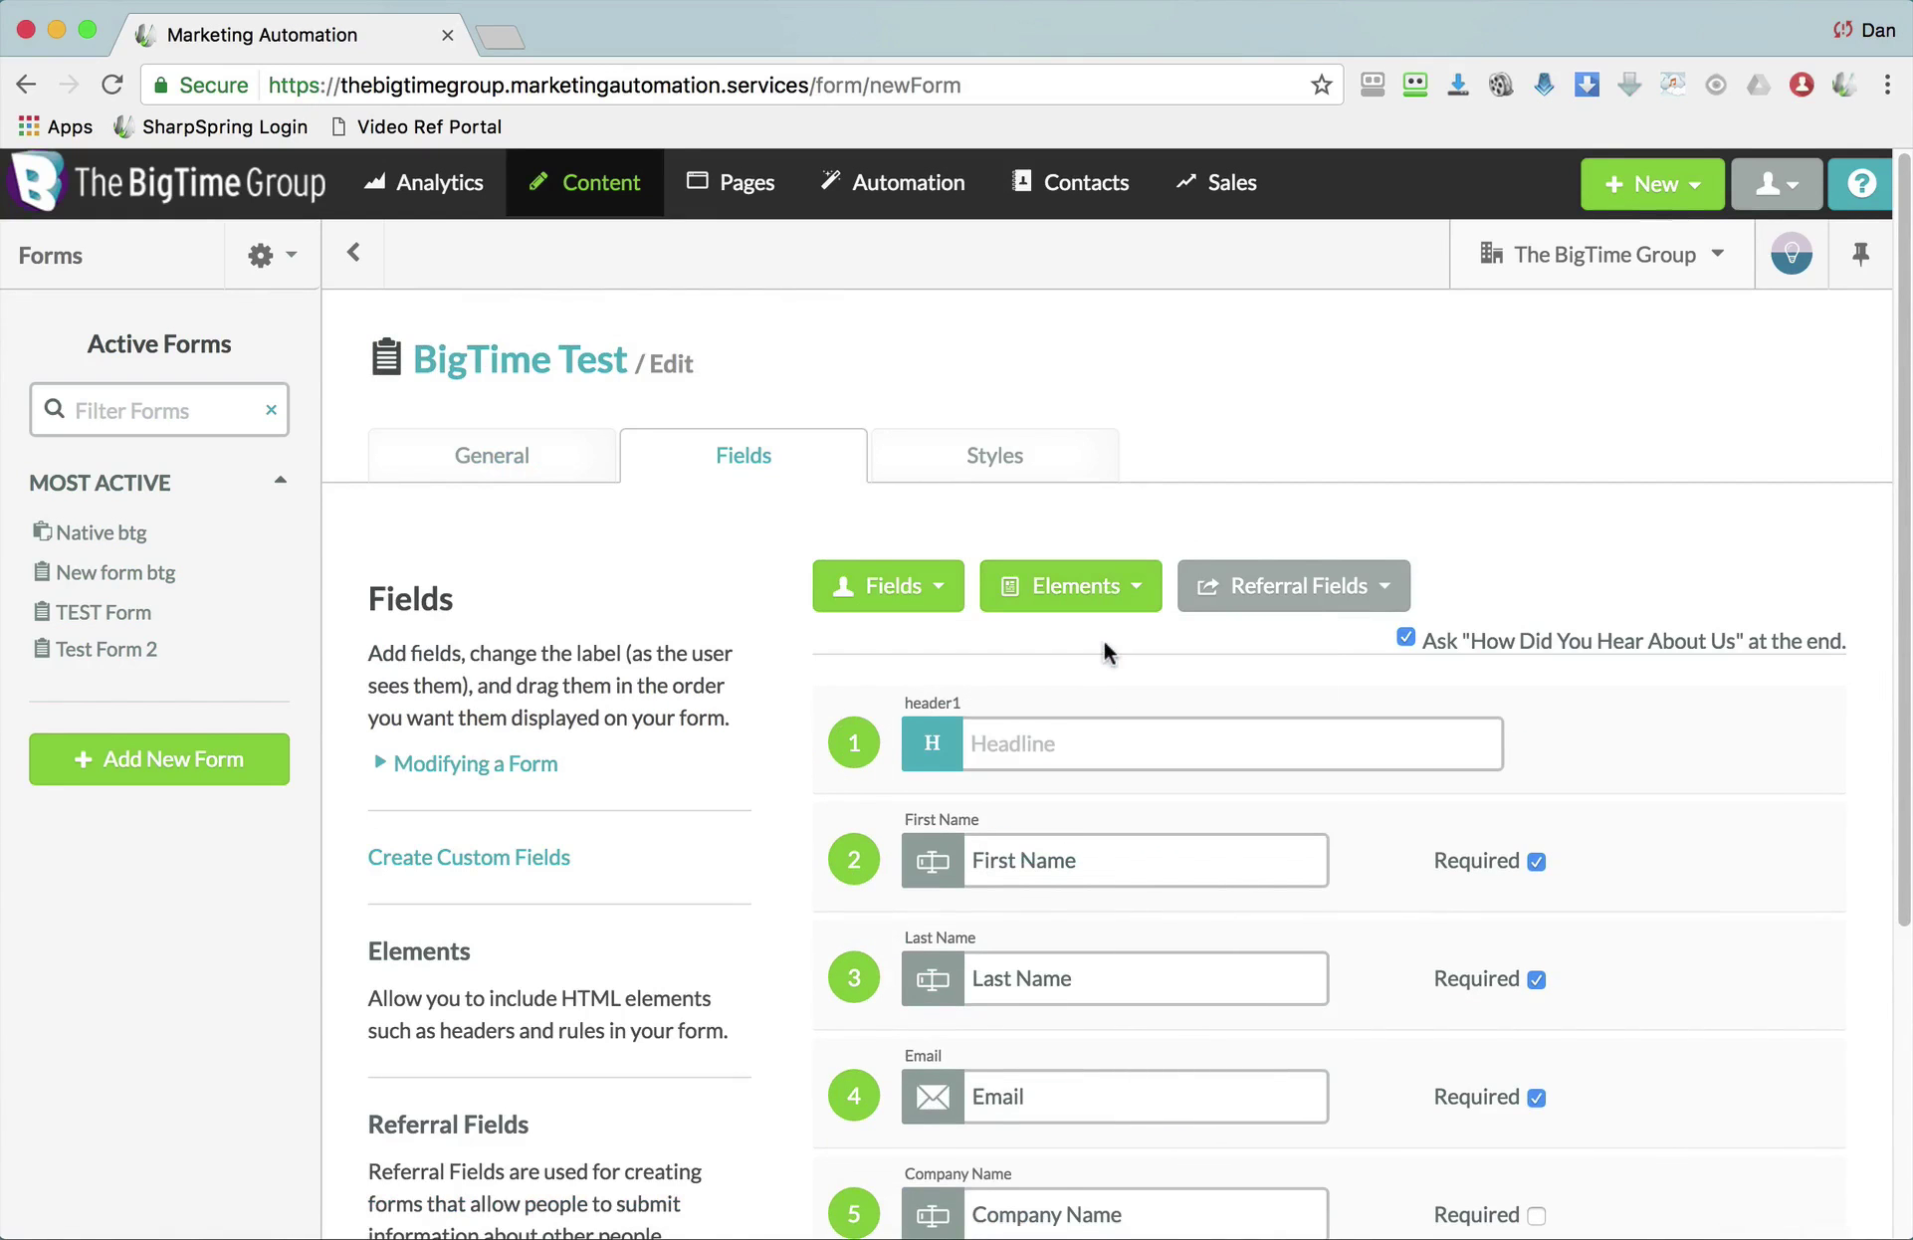
left_click(1079, 742)
type("Sign Up He")
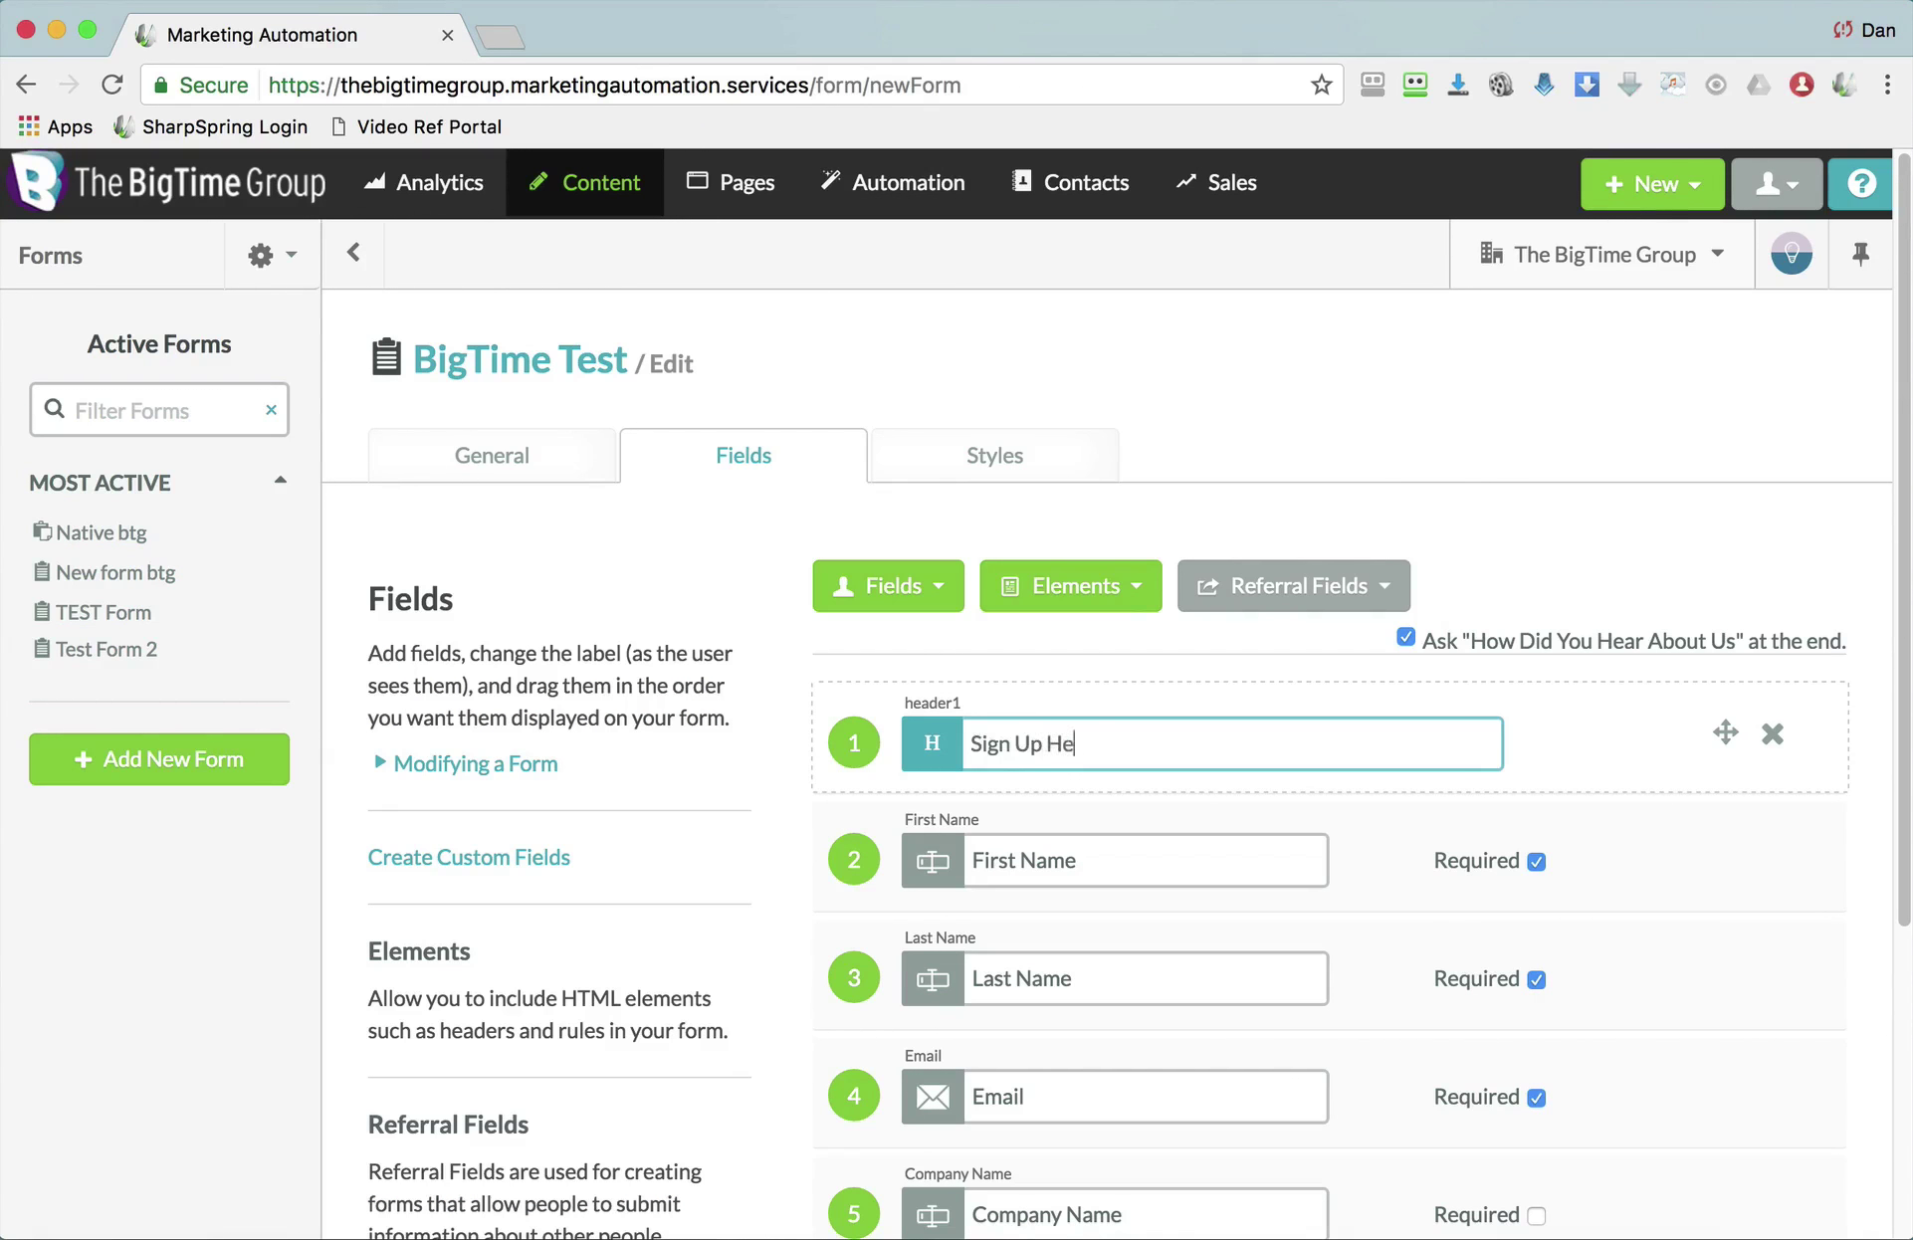
type("re for the BigTime")
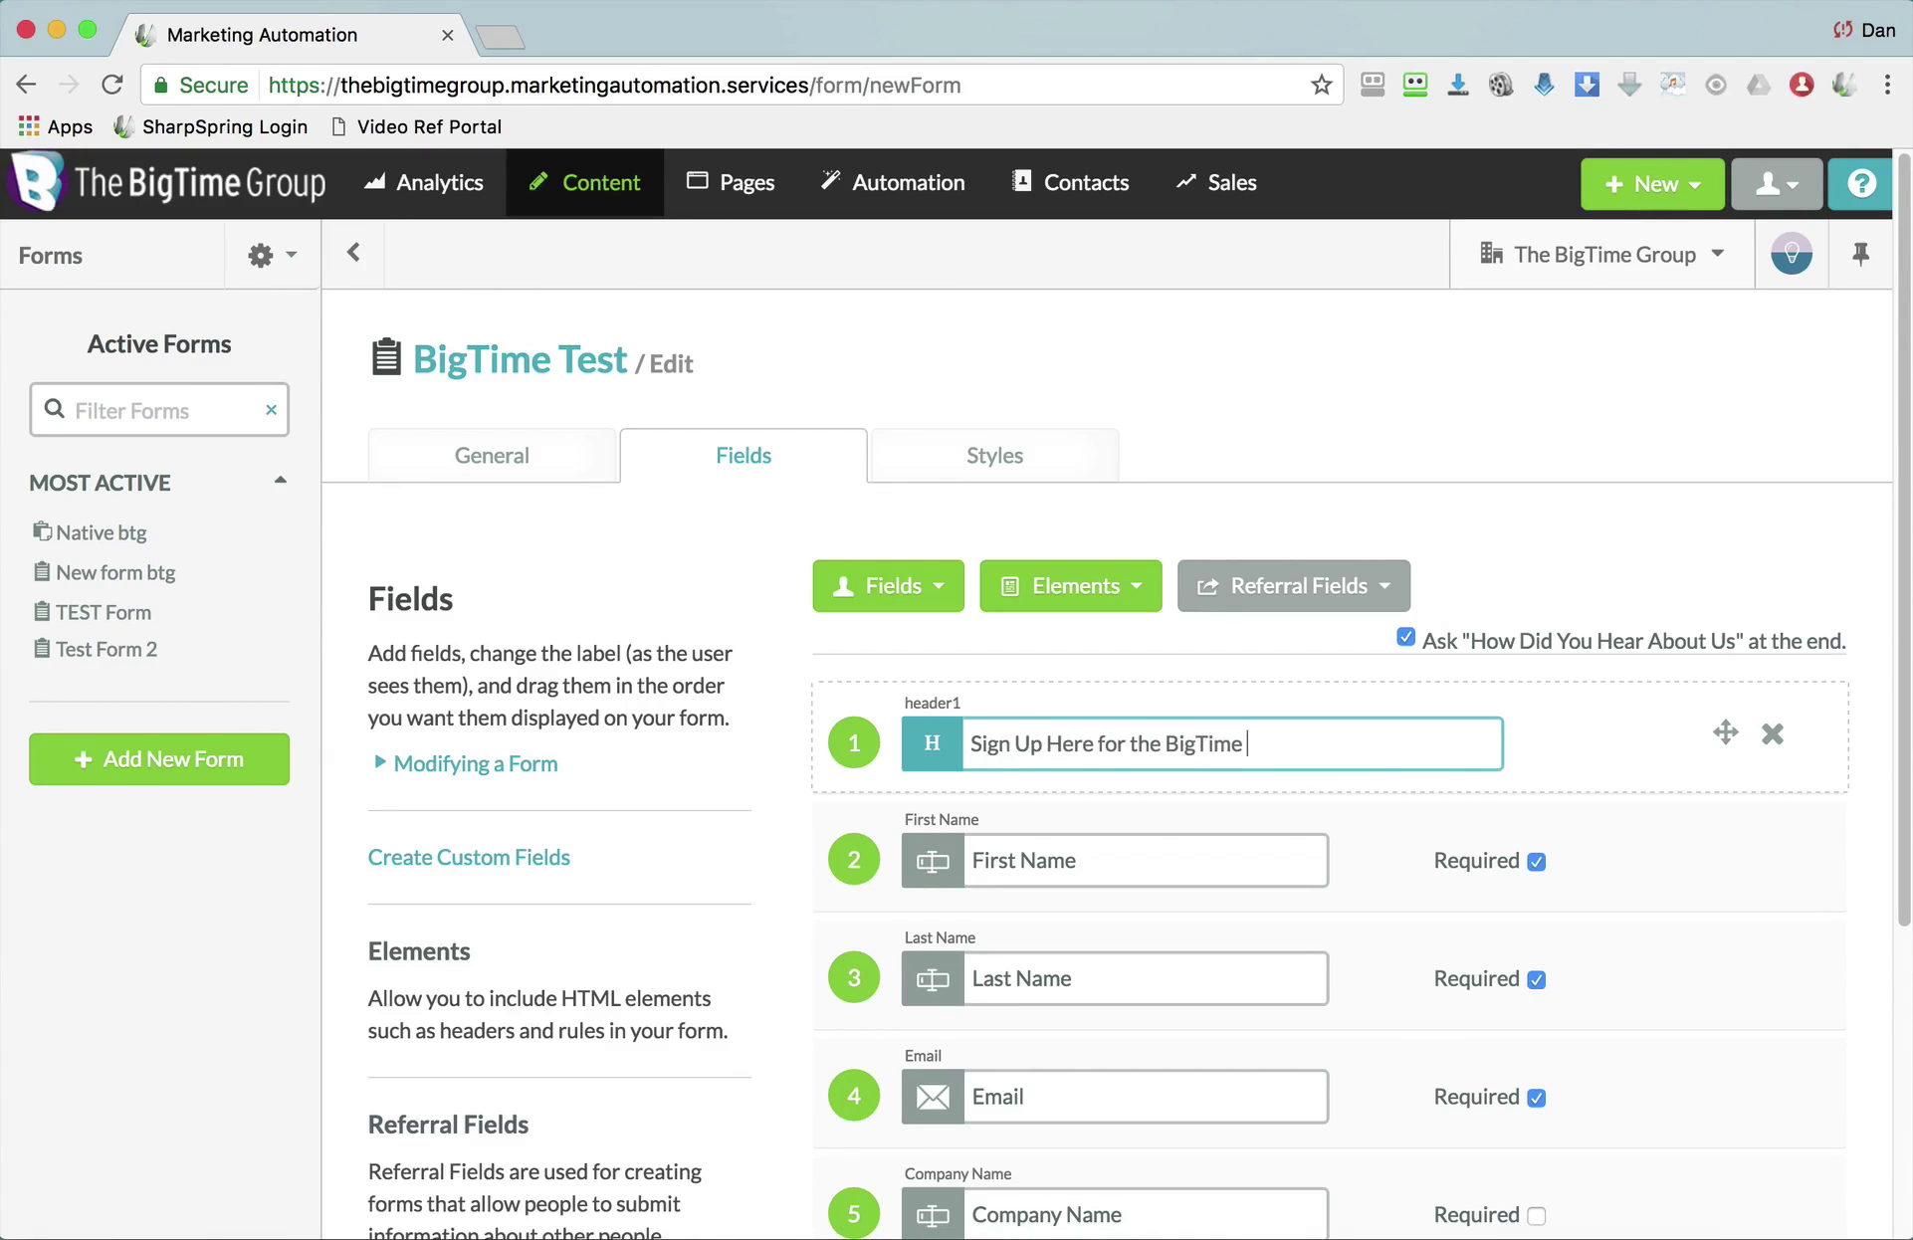
left_click(1065, 584)
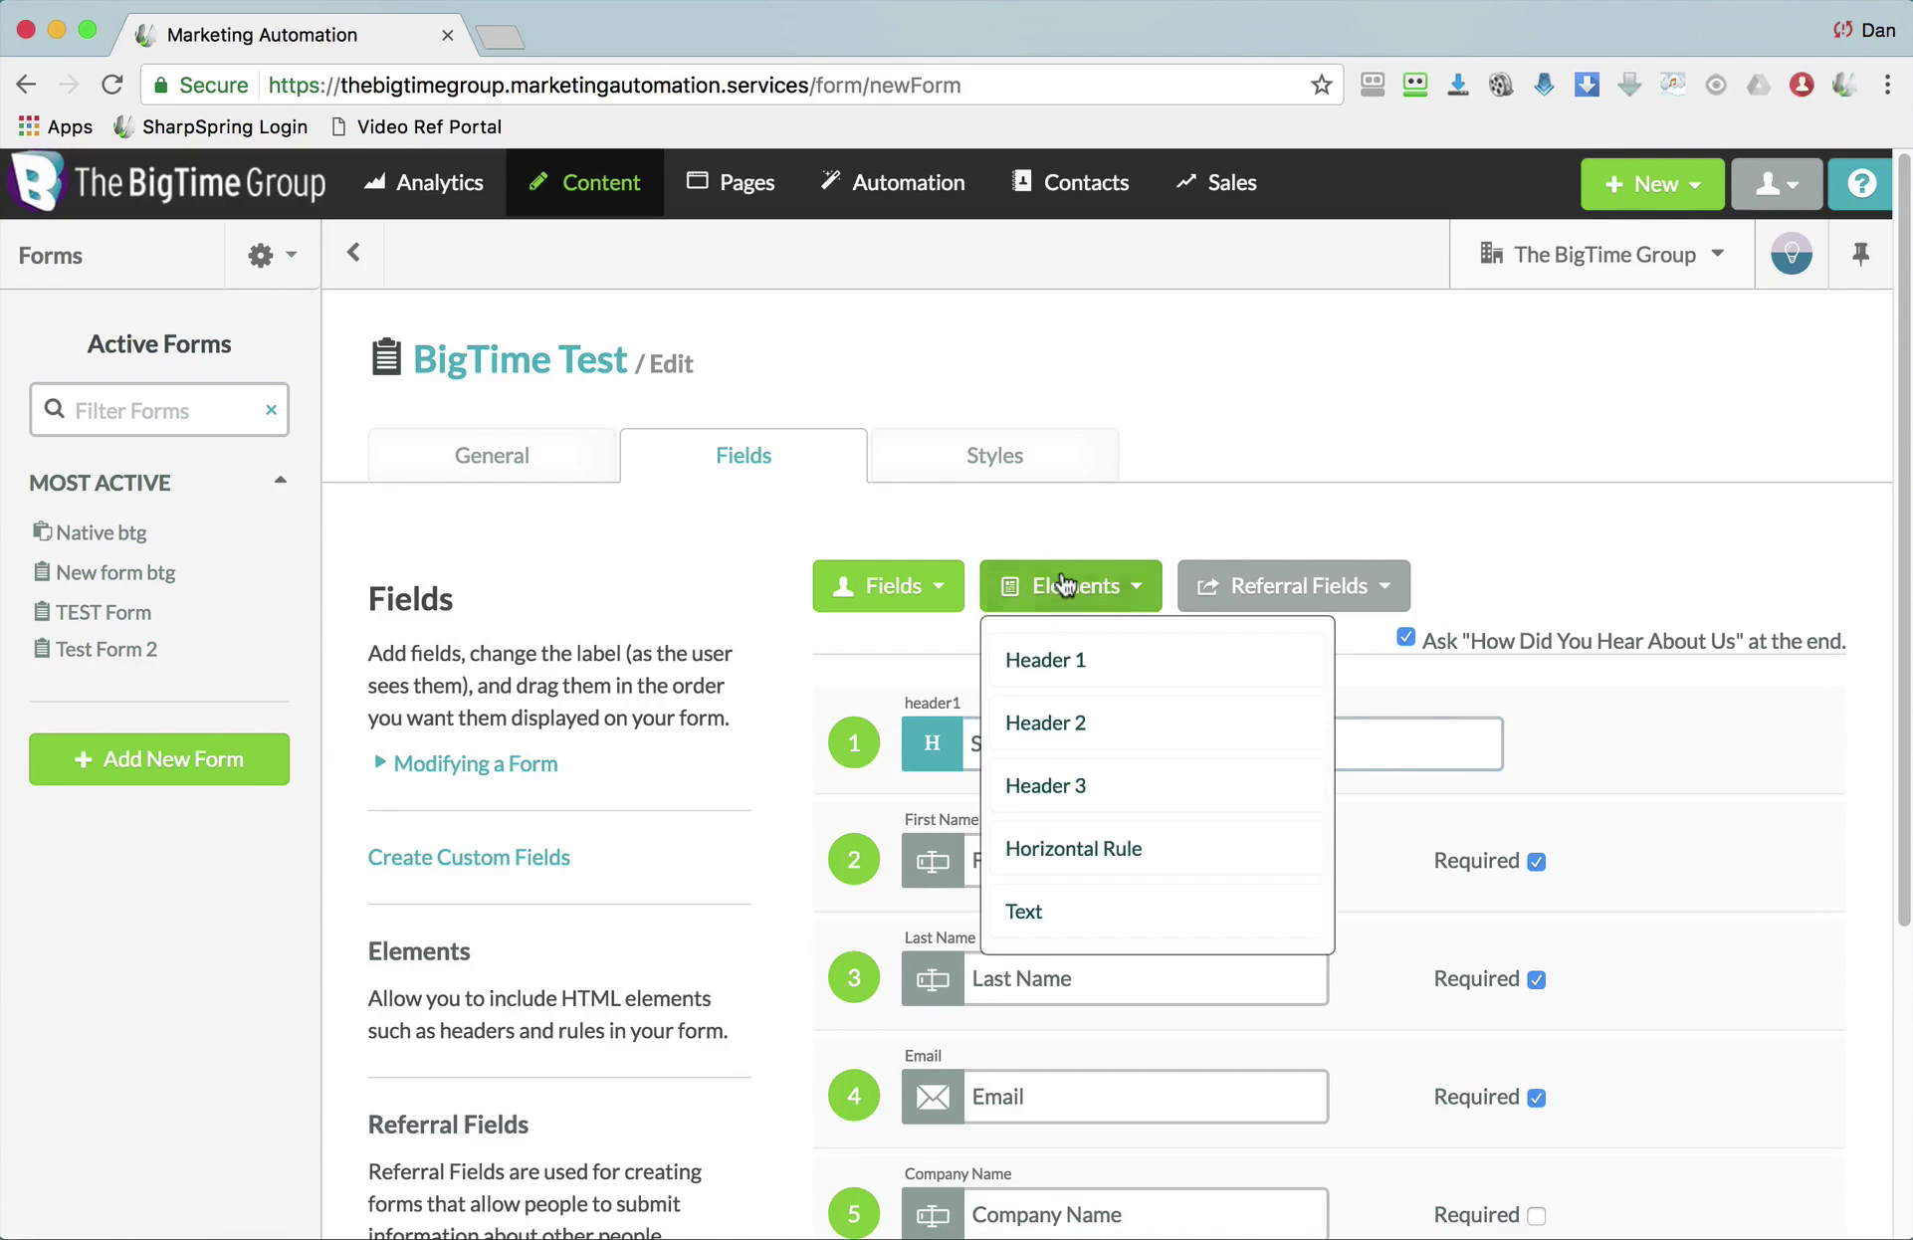
left_click(1089, 848)
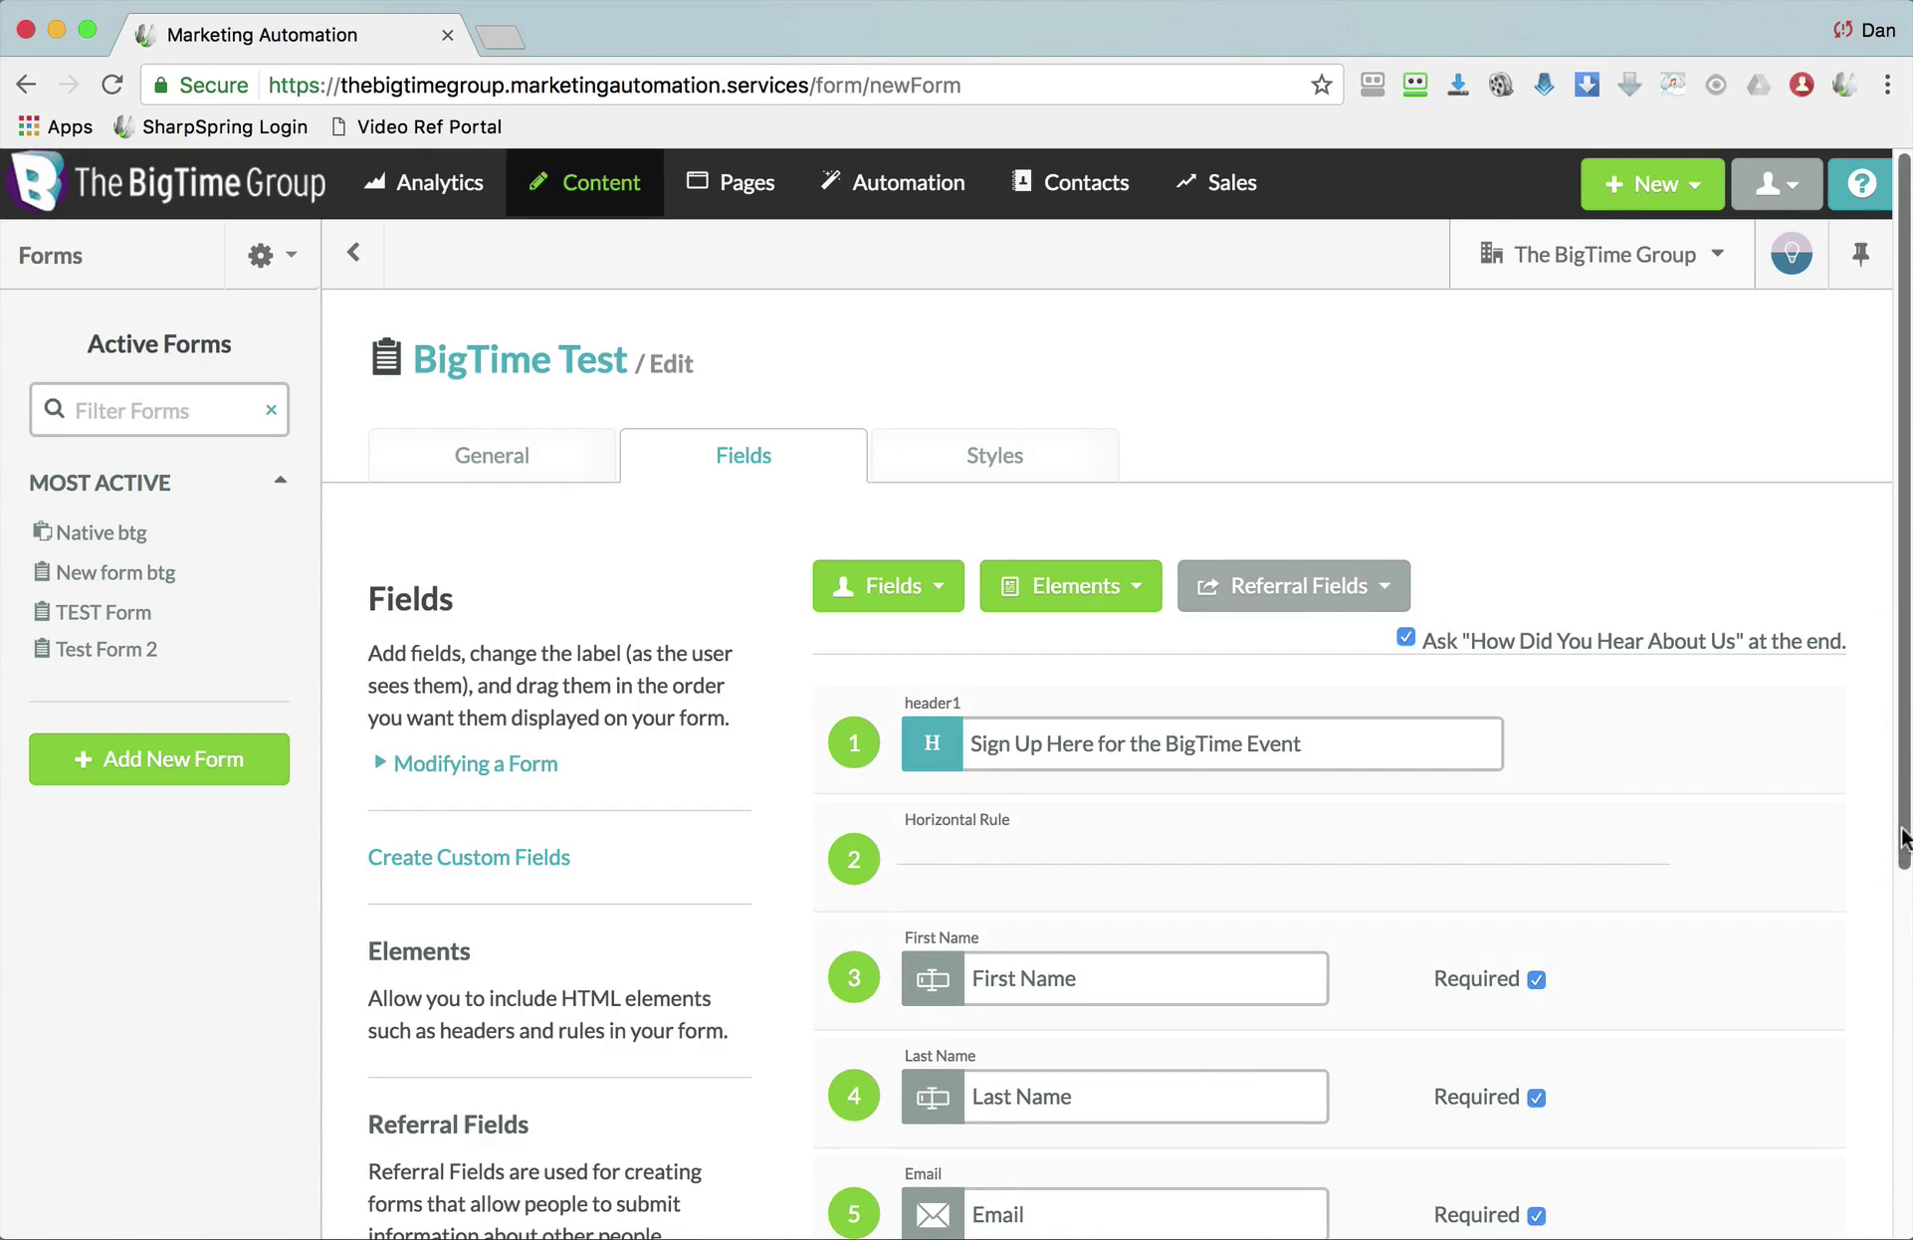
Save the form and select its full embed code, closing the code display when done.
left_click_drag(1901, 841, 1904, 992)
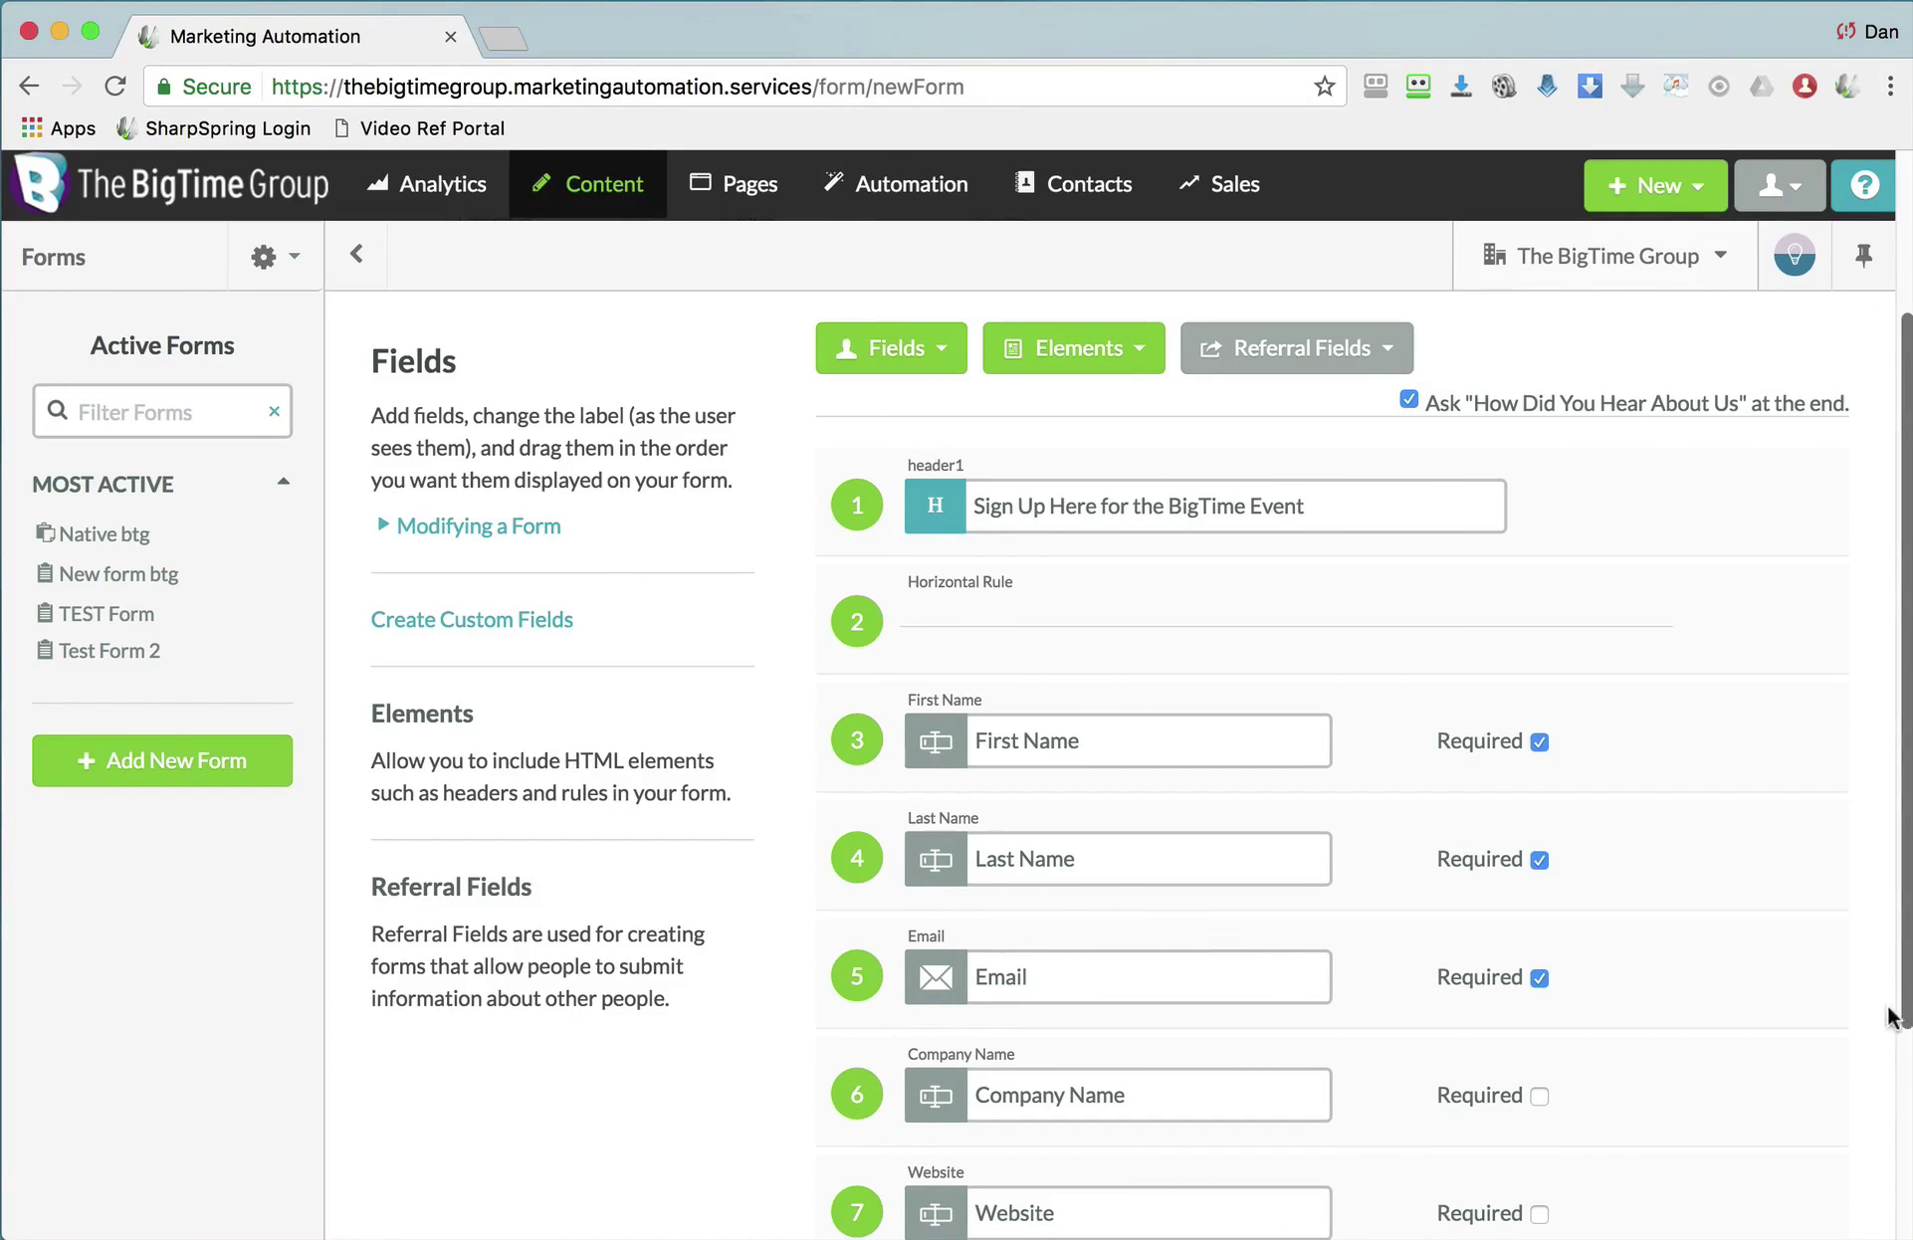
scroll(1772, 1045, "down", 5)
left_click(1757, 1092)
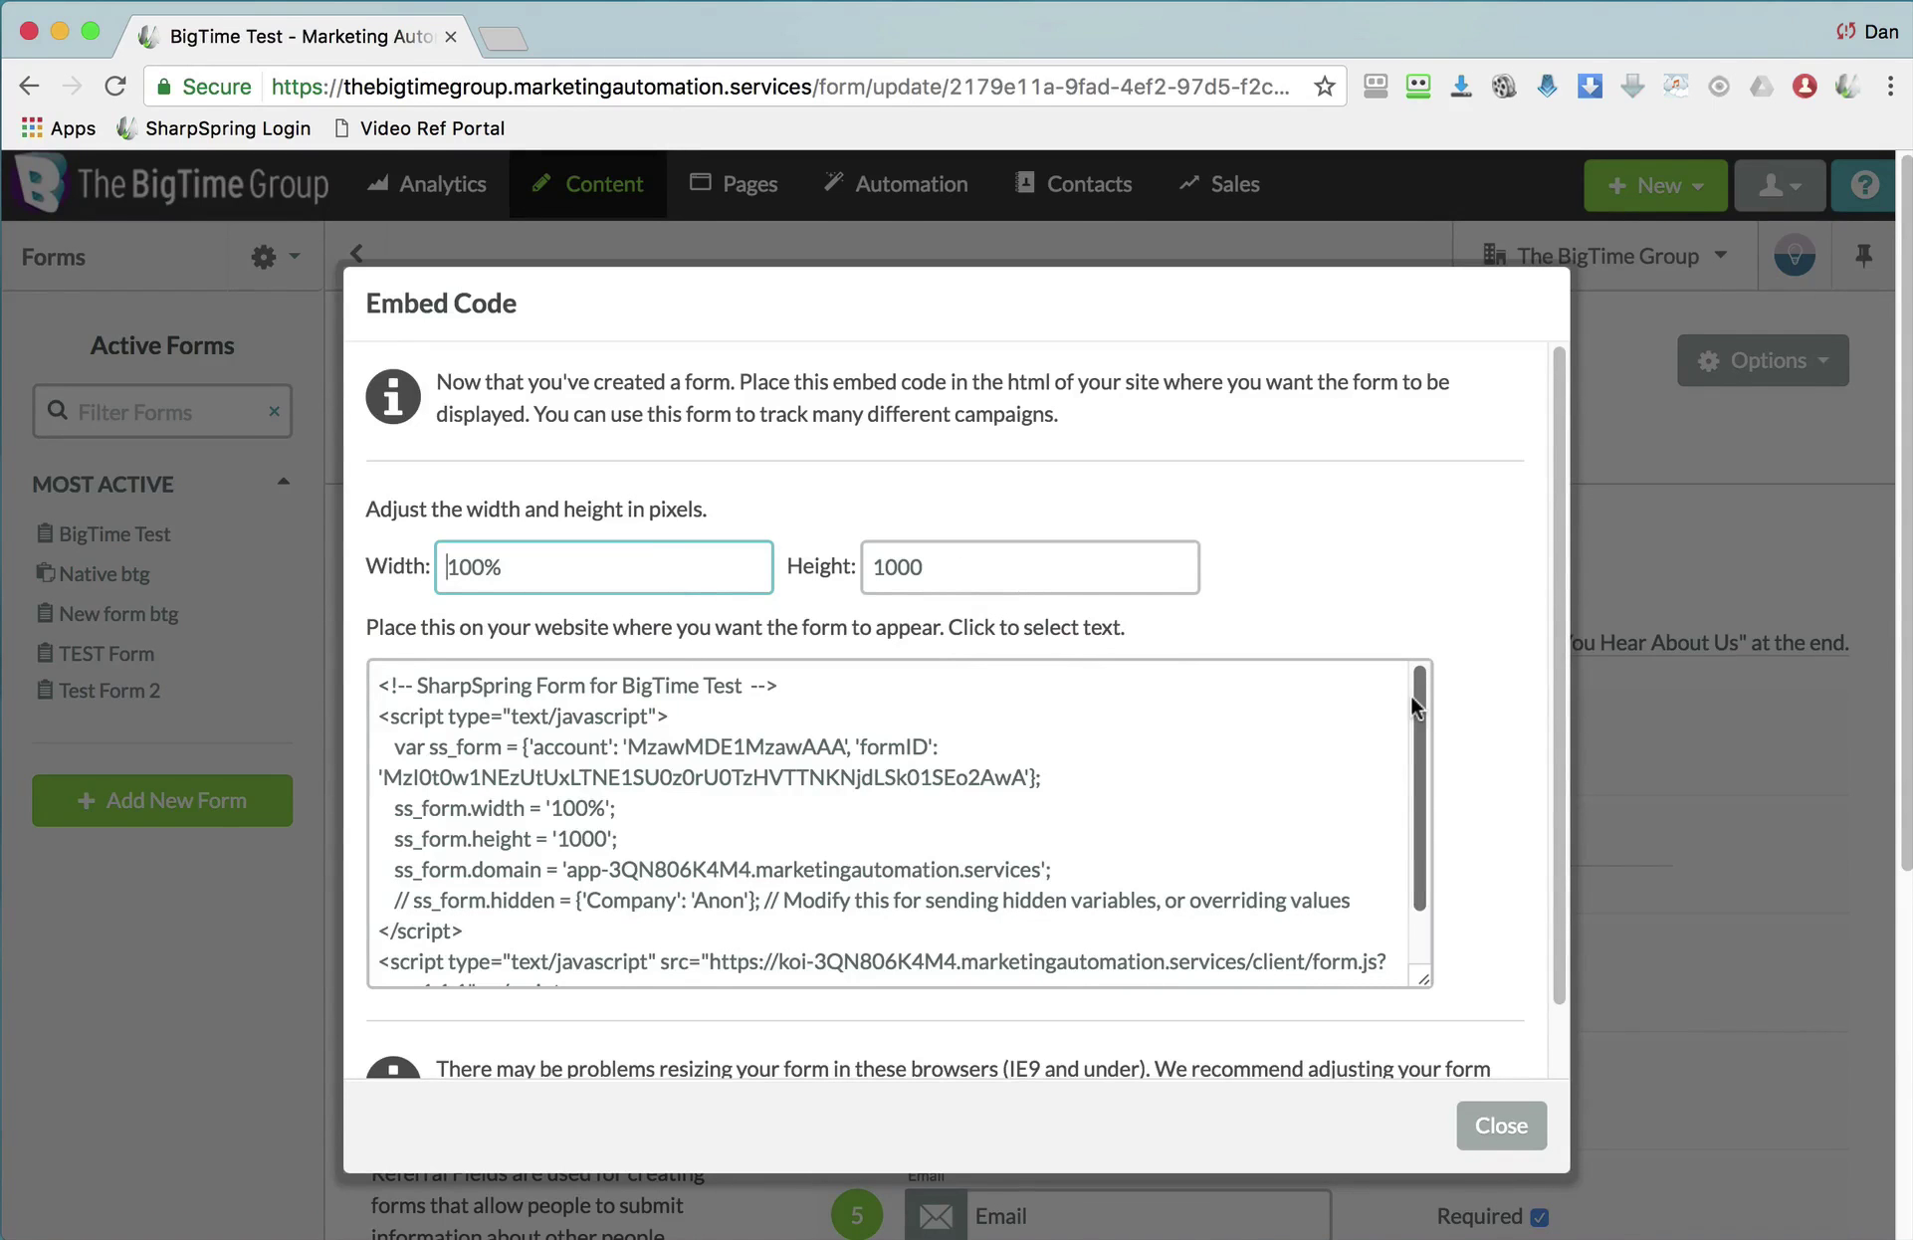
mouse_move(1418, 695)
left_mouse_down()
mouse_move(1416, 813)
mouse_move(1441, 704)
left_mouse_up()
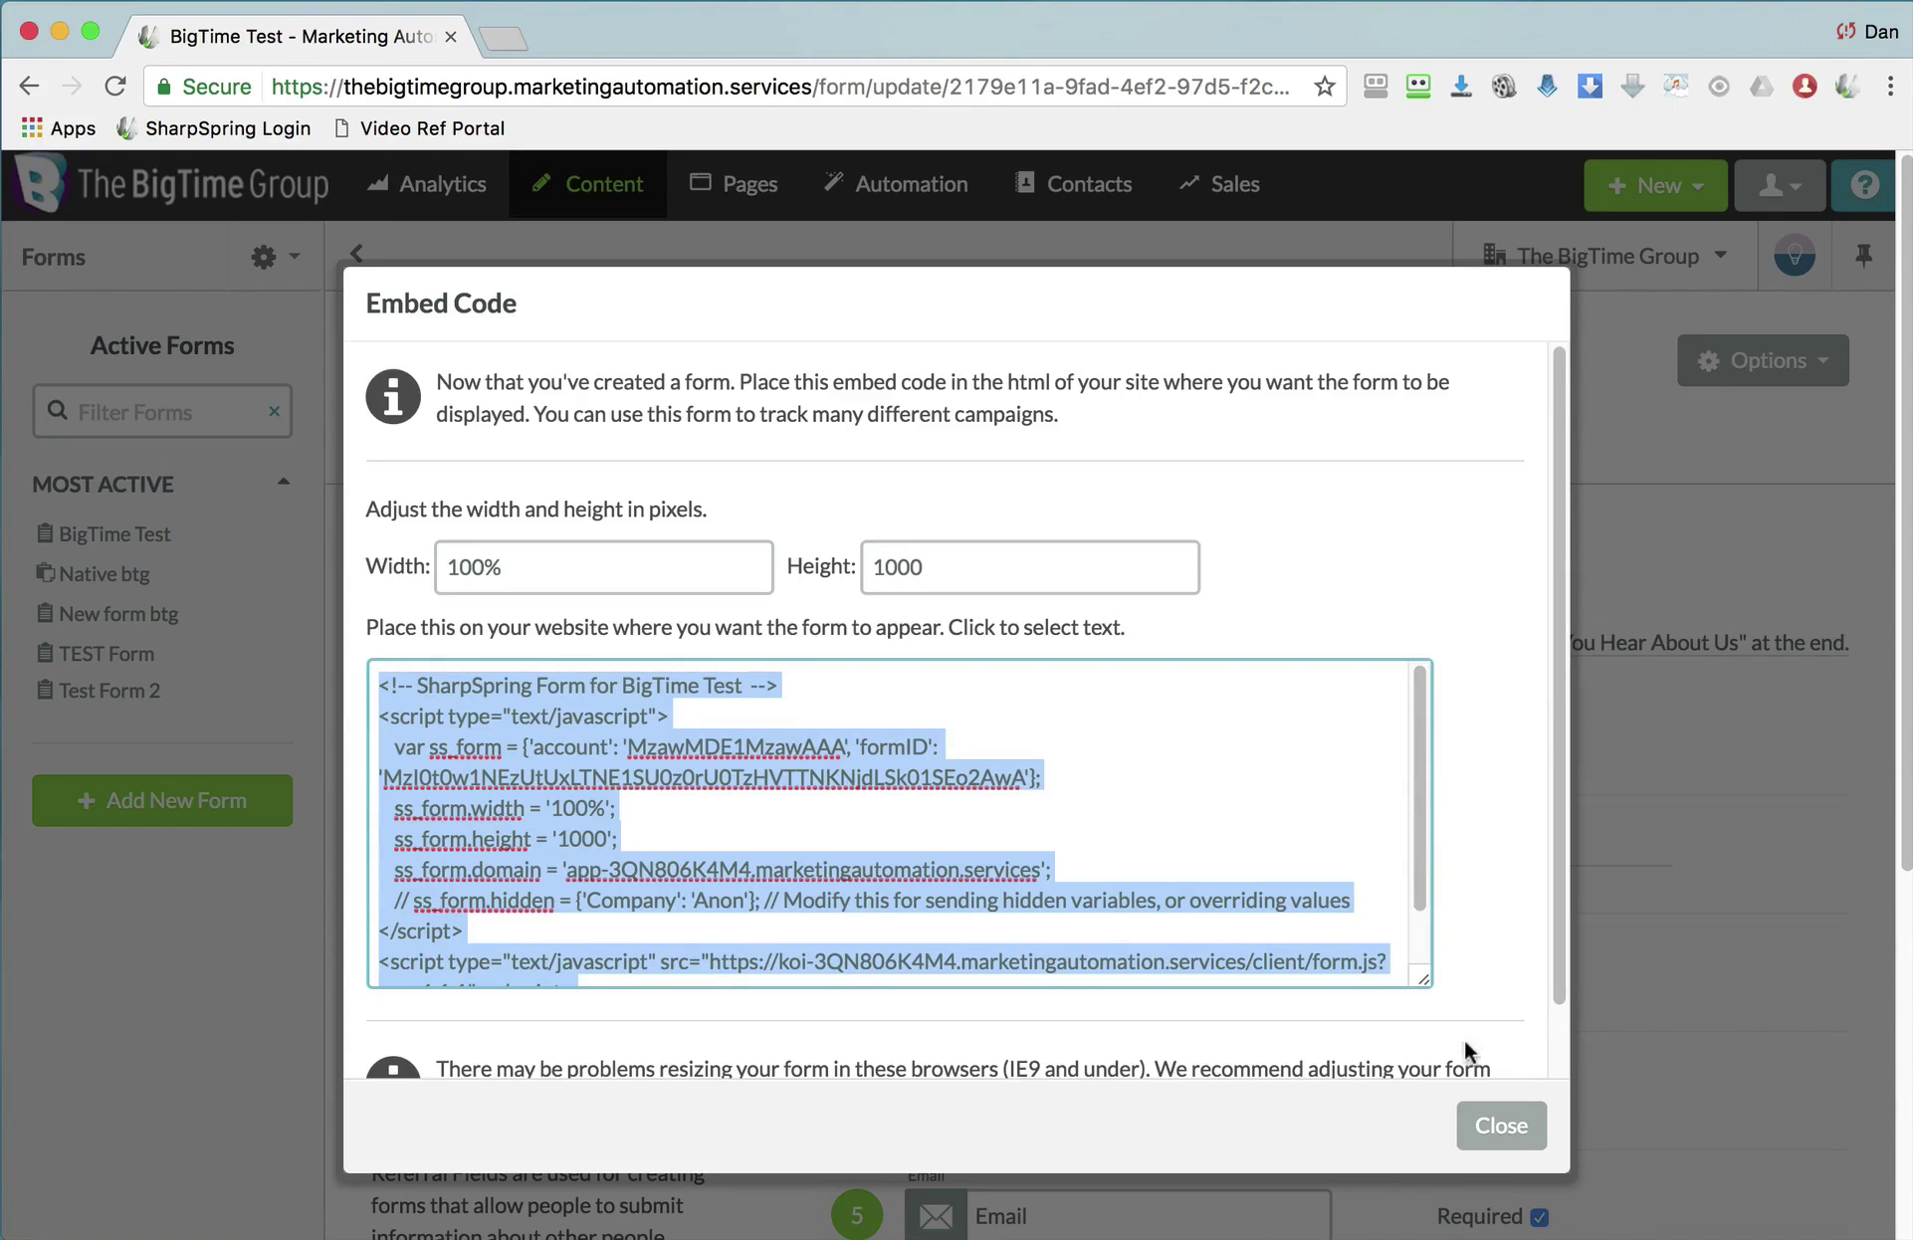
left_click(1501, 1125)
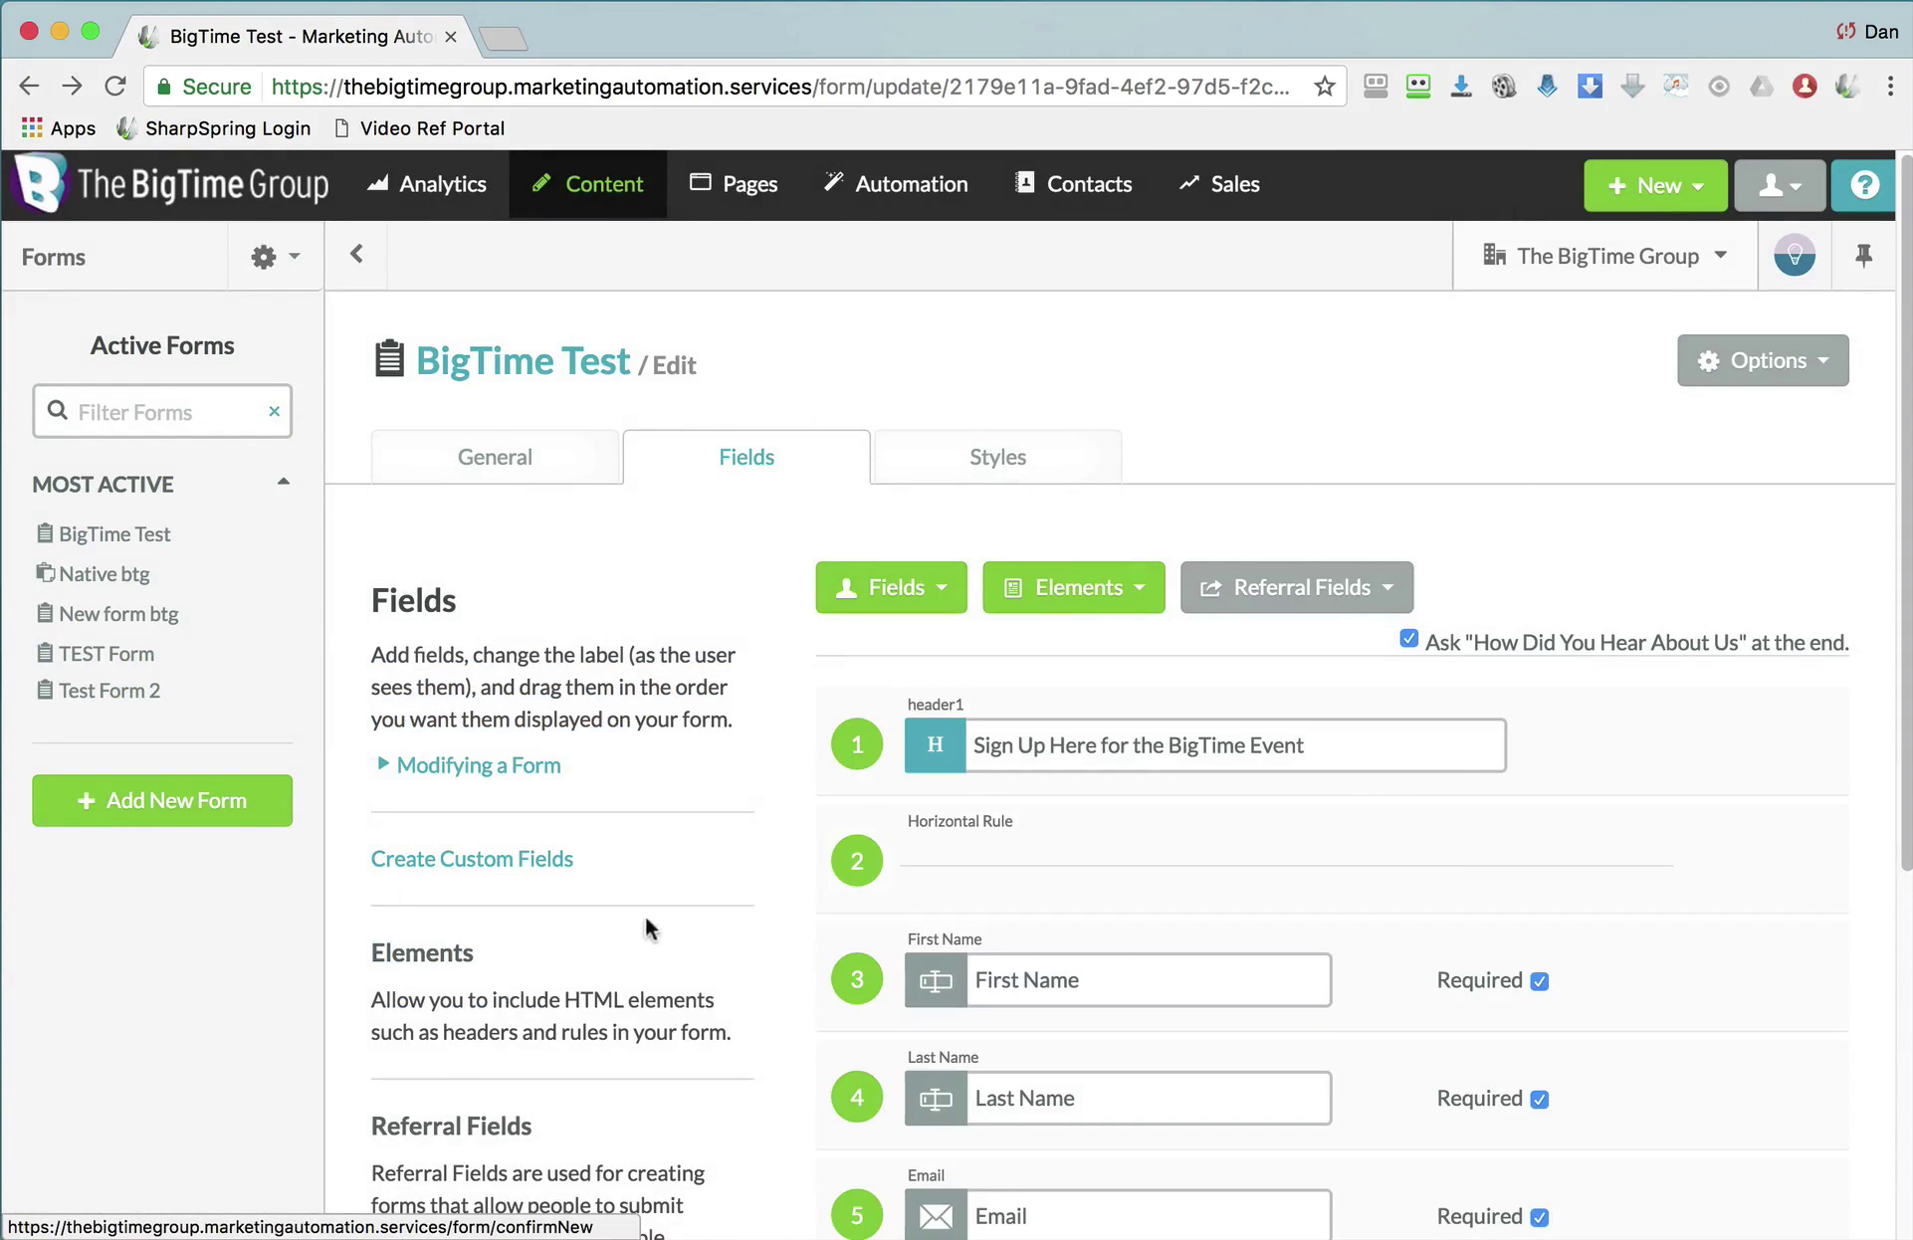
Start a custom lead field labelled "If I were a tree the kind of tree I'd be is:".
left_click(462, 862)
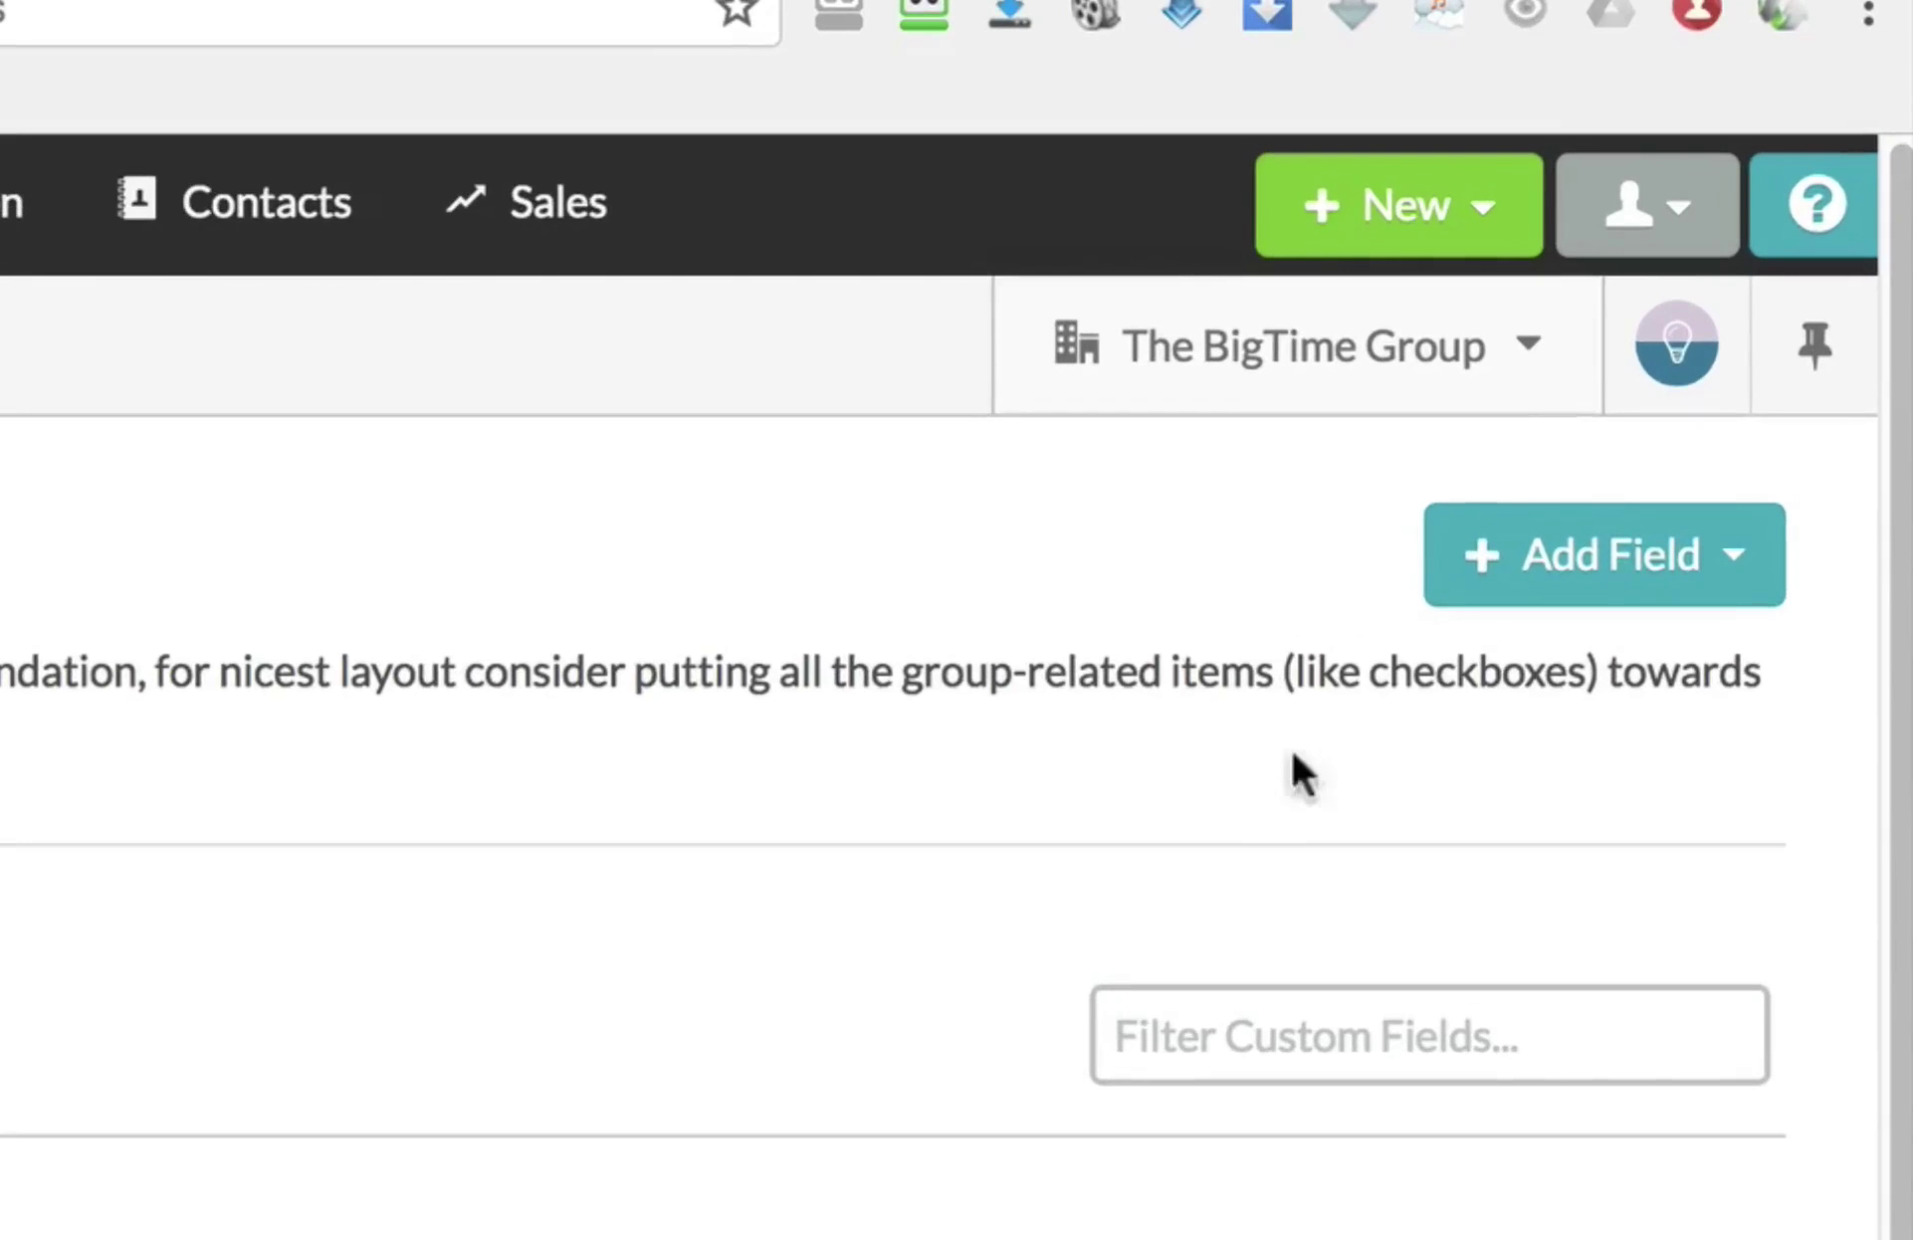
left_click(1533, 582)
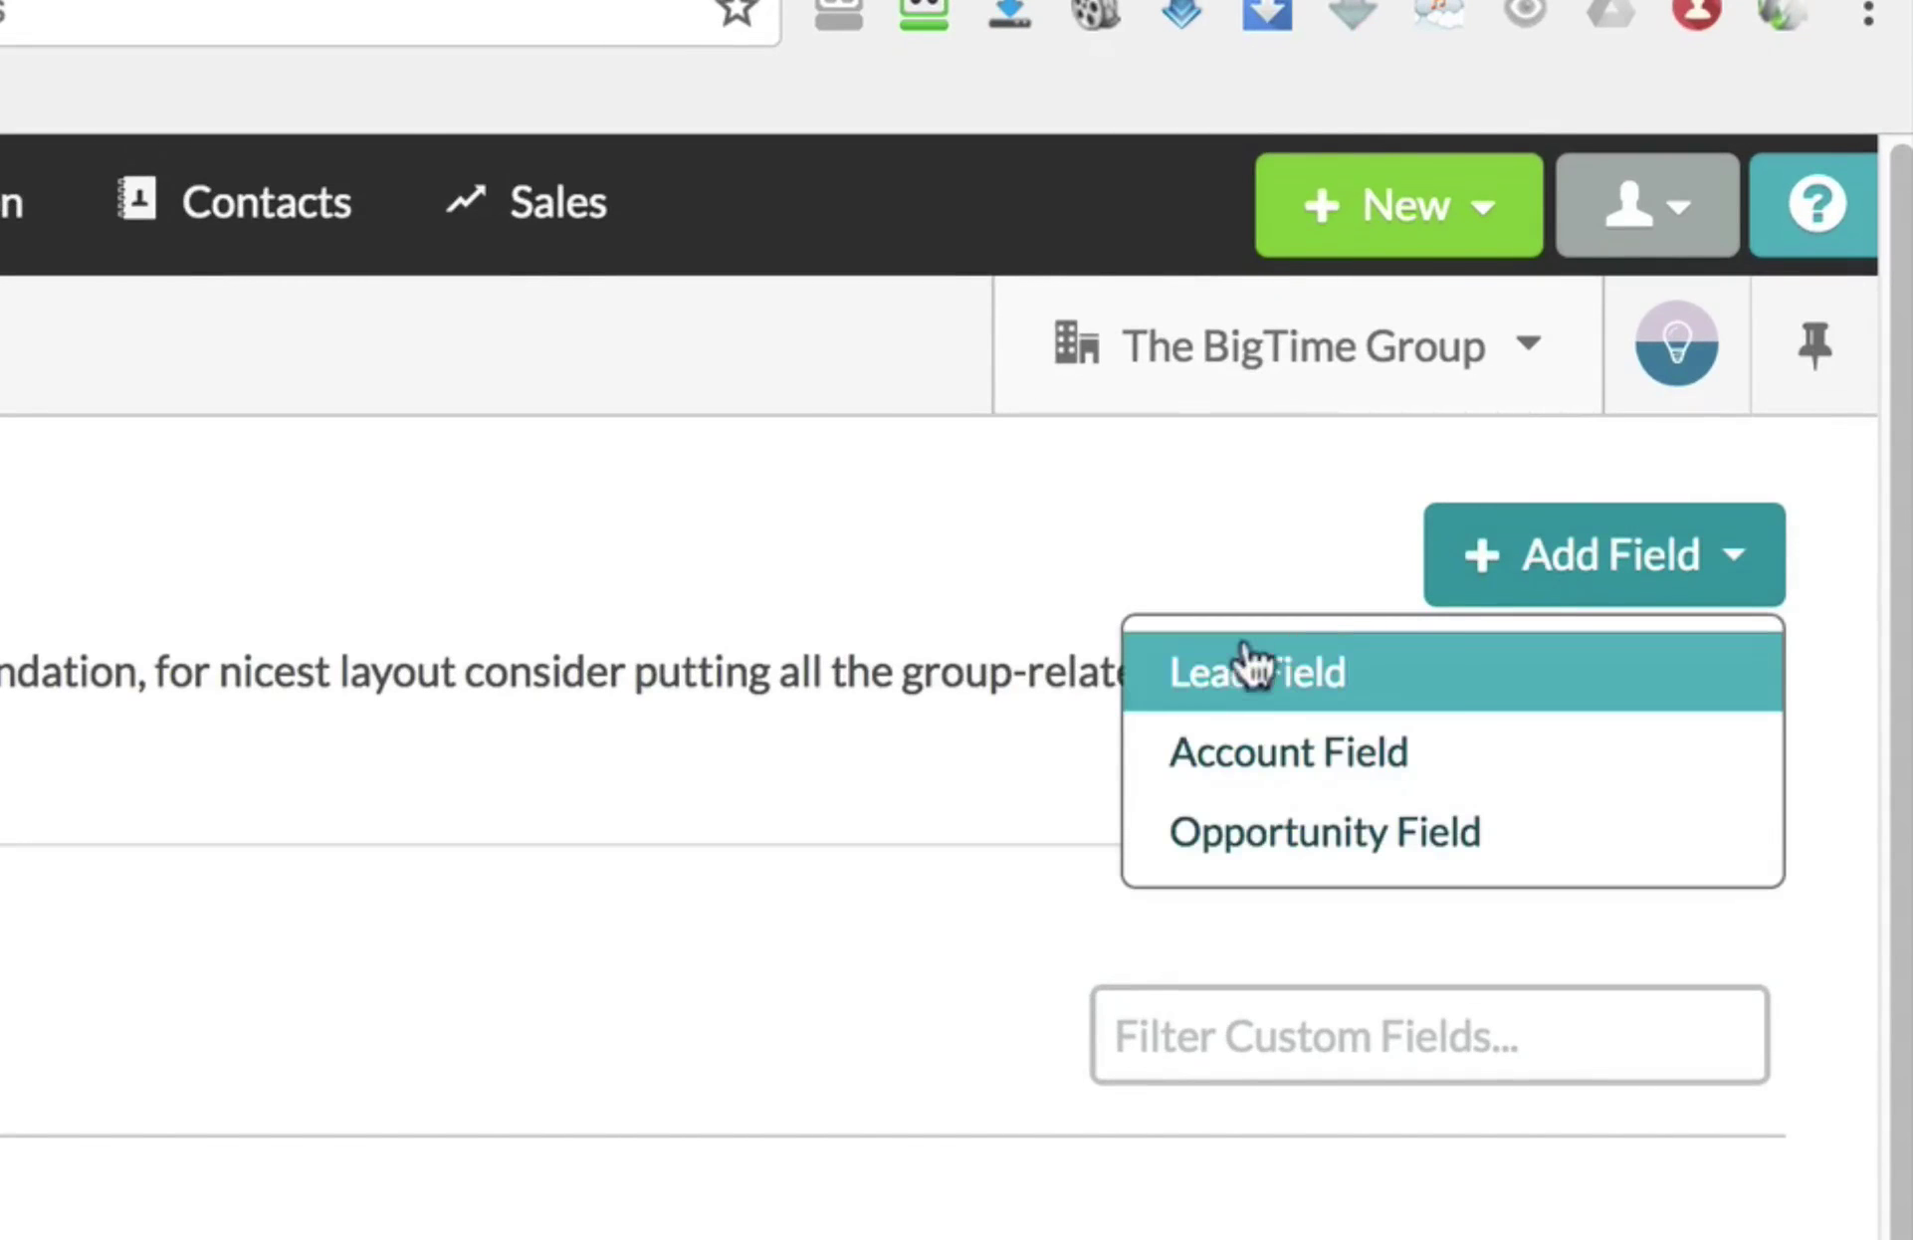
left_click(1259, 672)
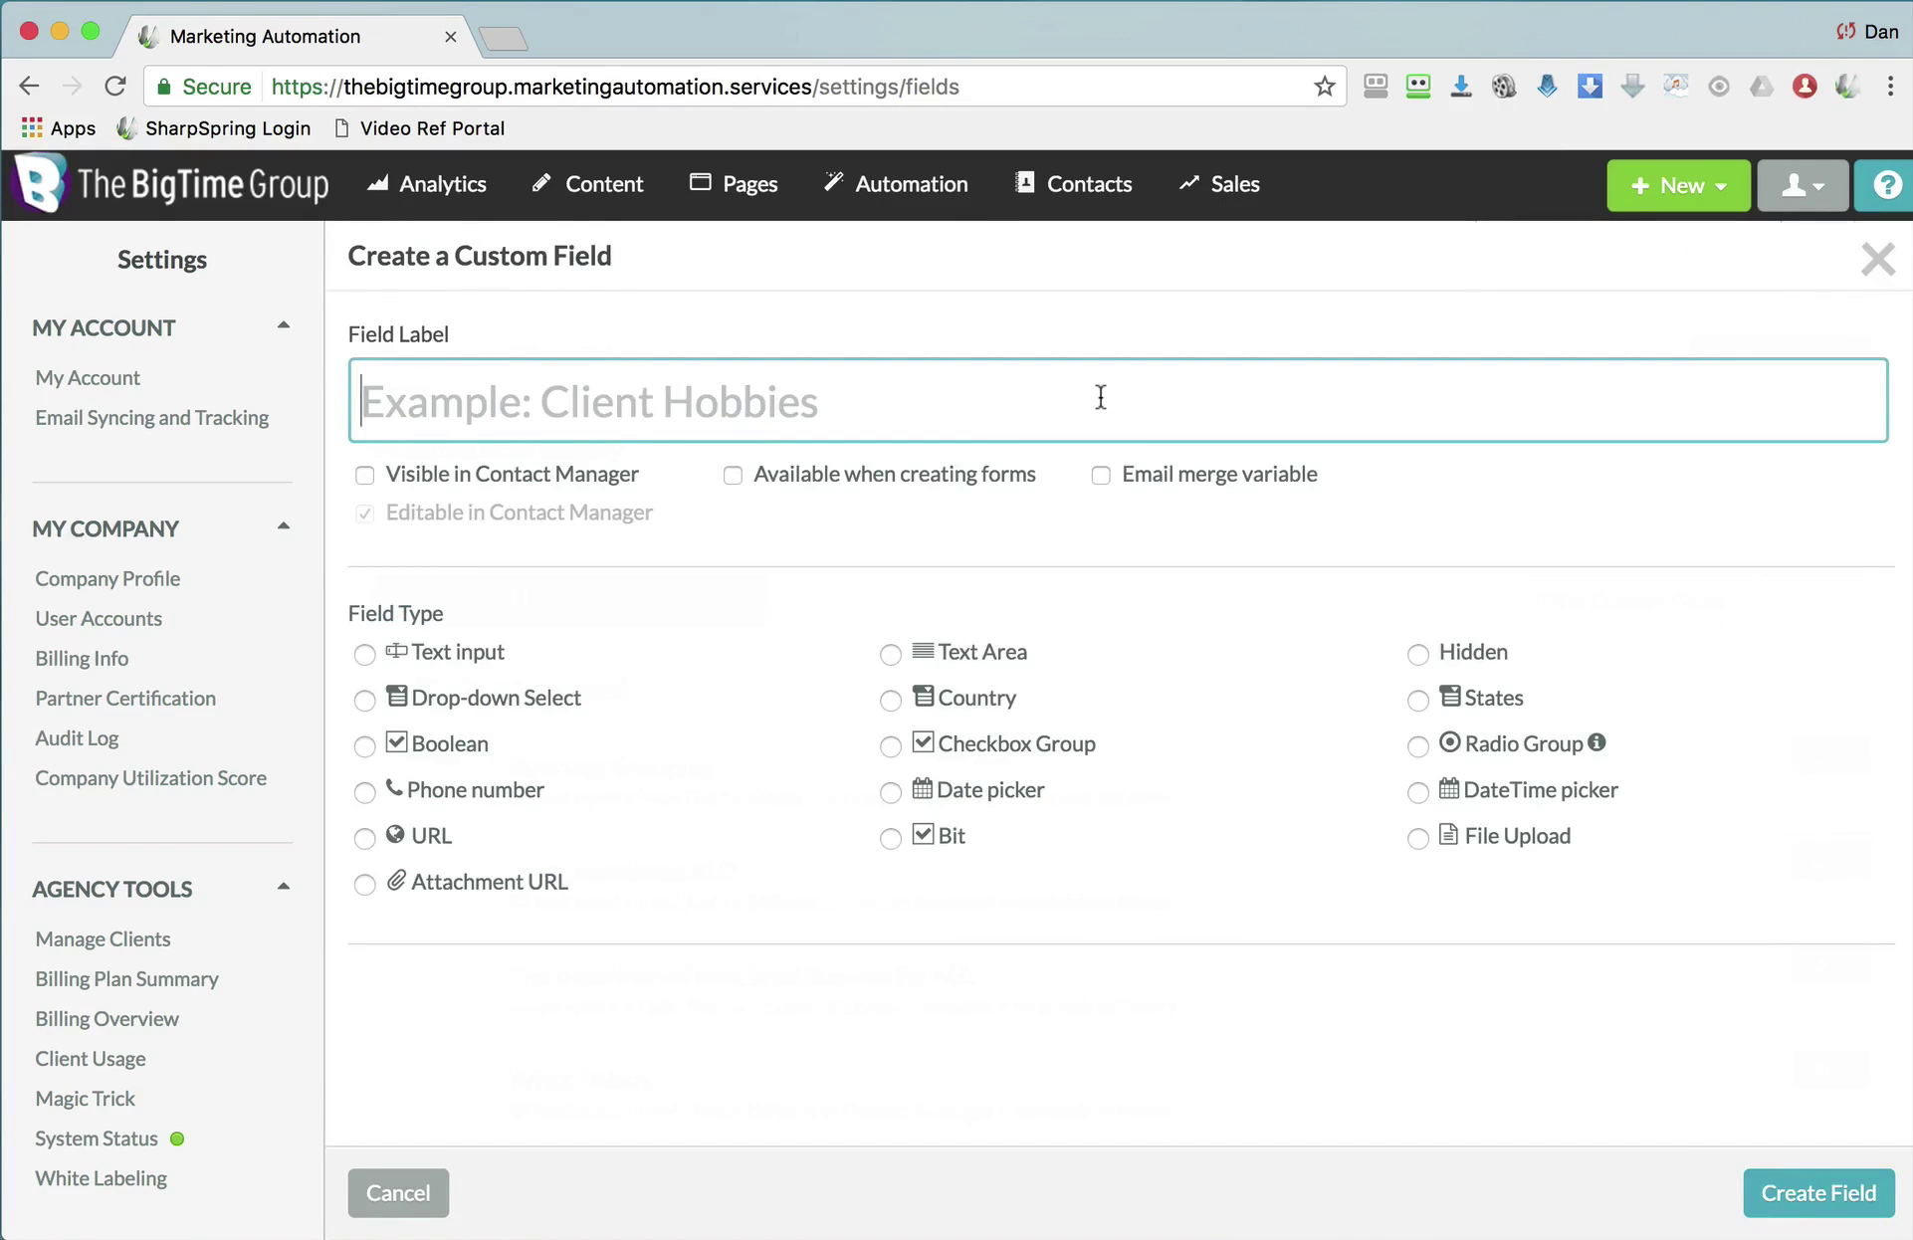
type("If I were a tree the kind ")
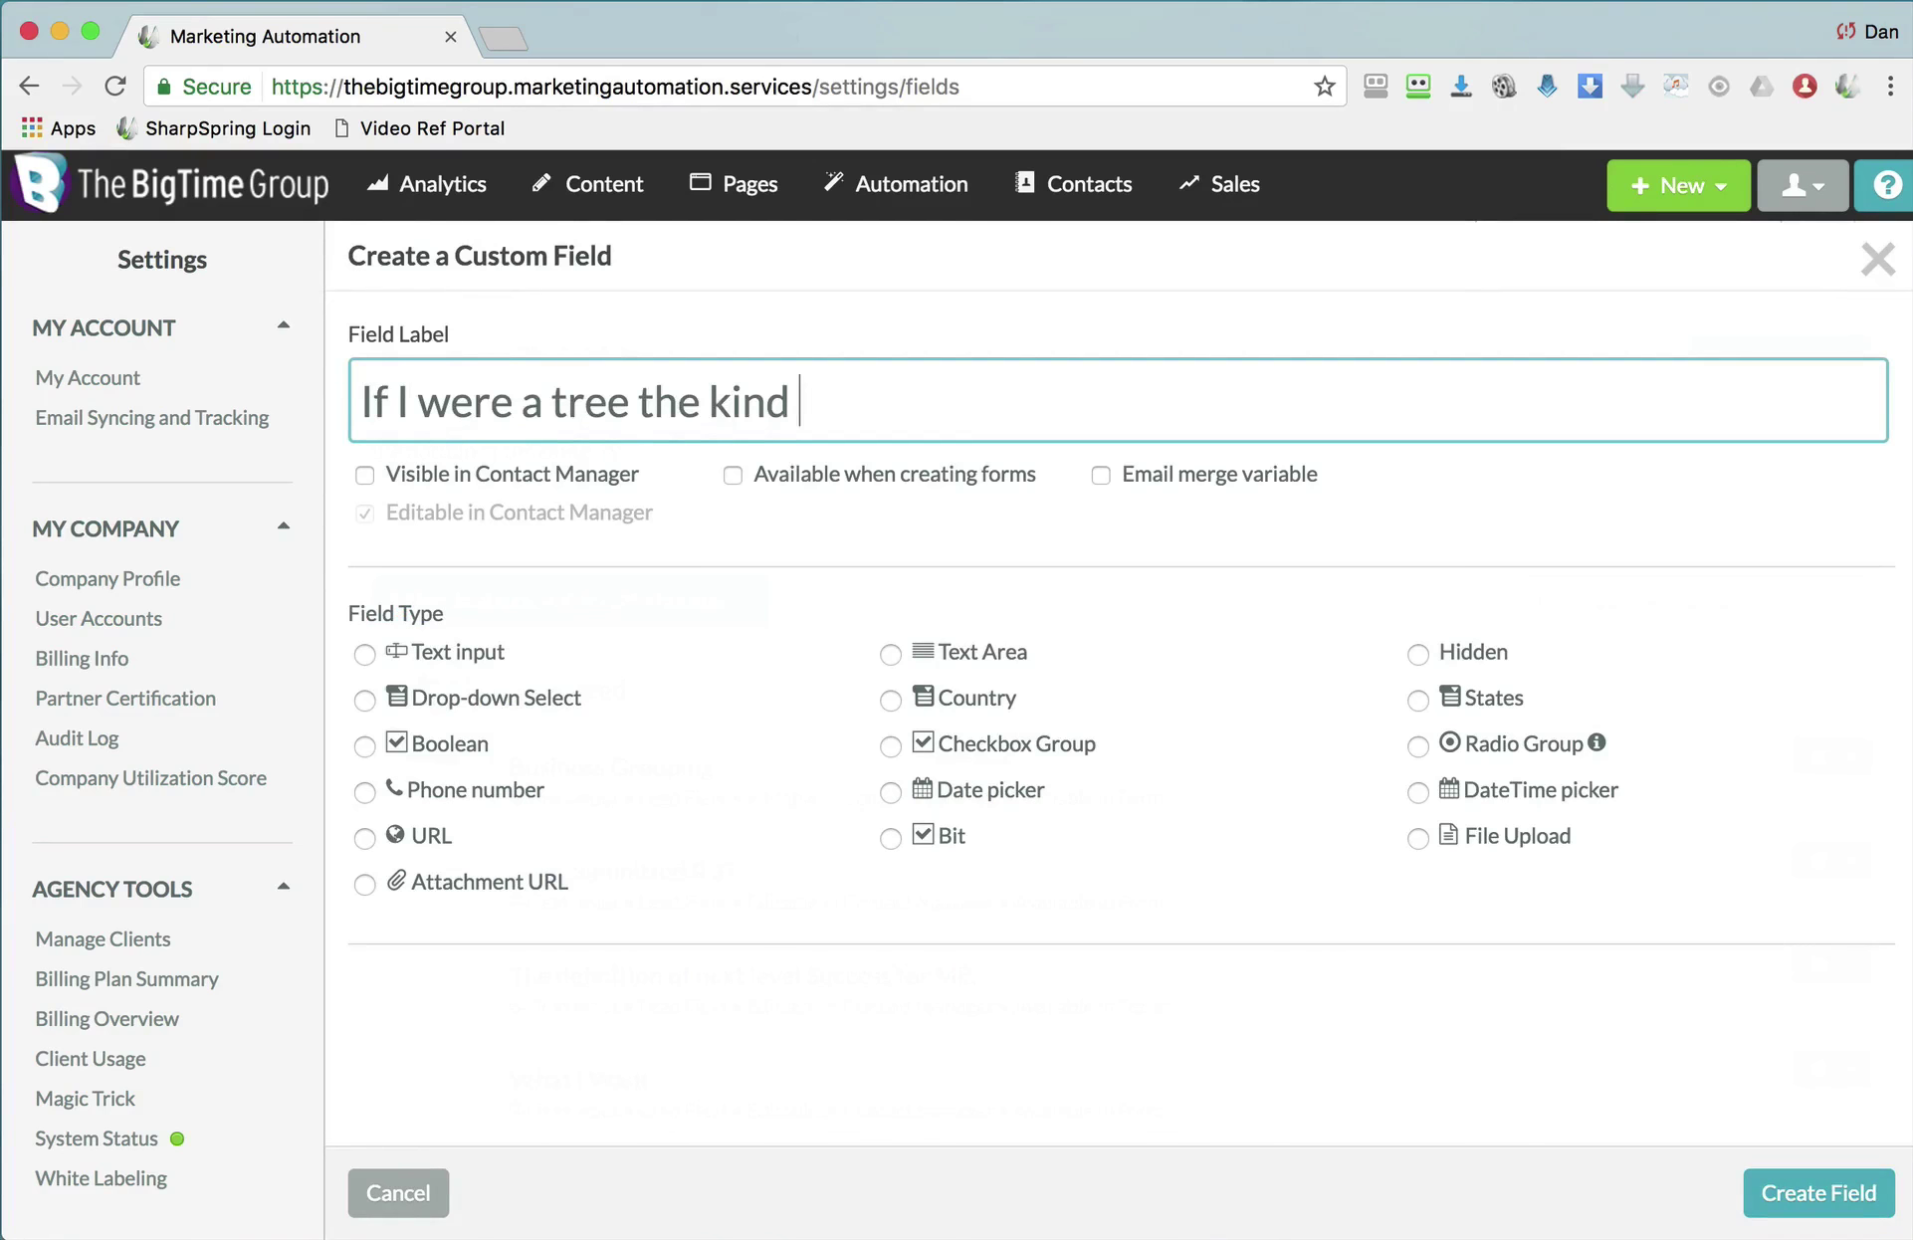
type("of tree I'd be is:")
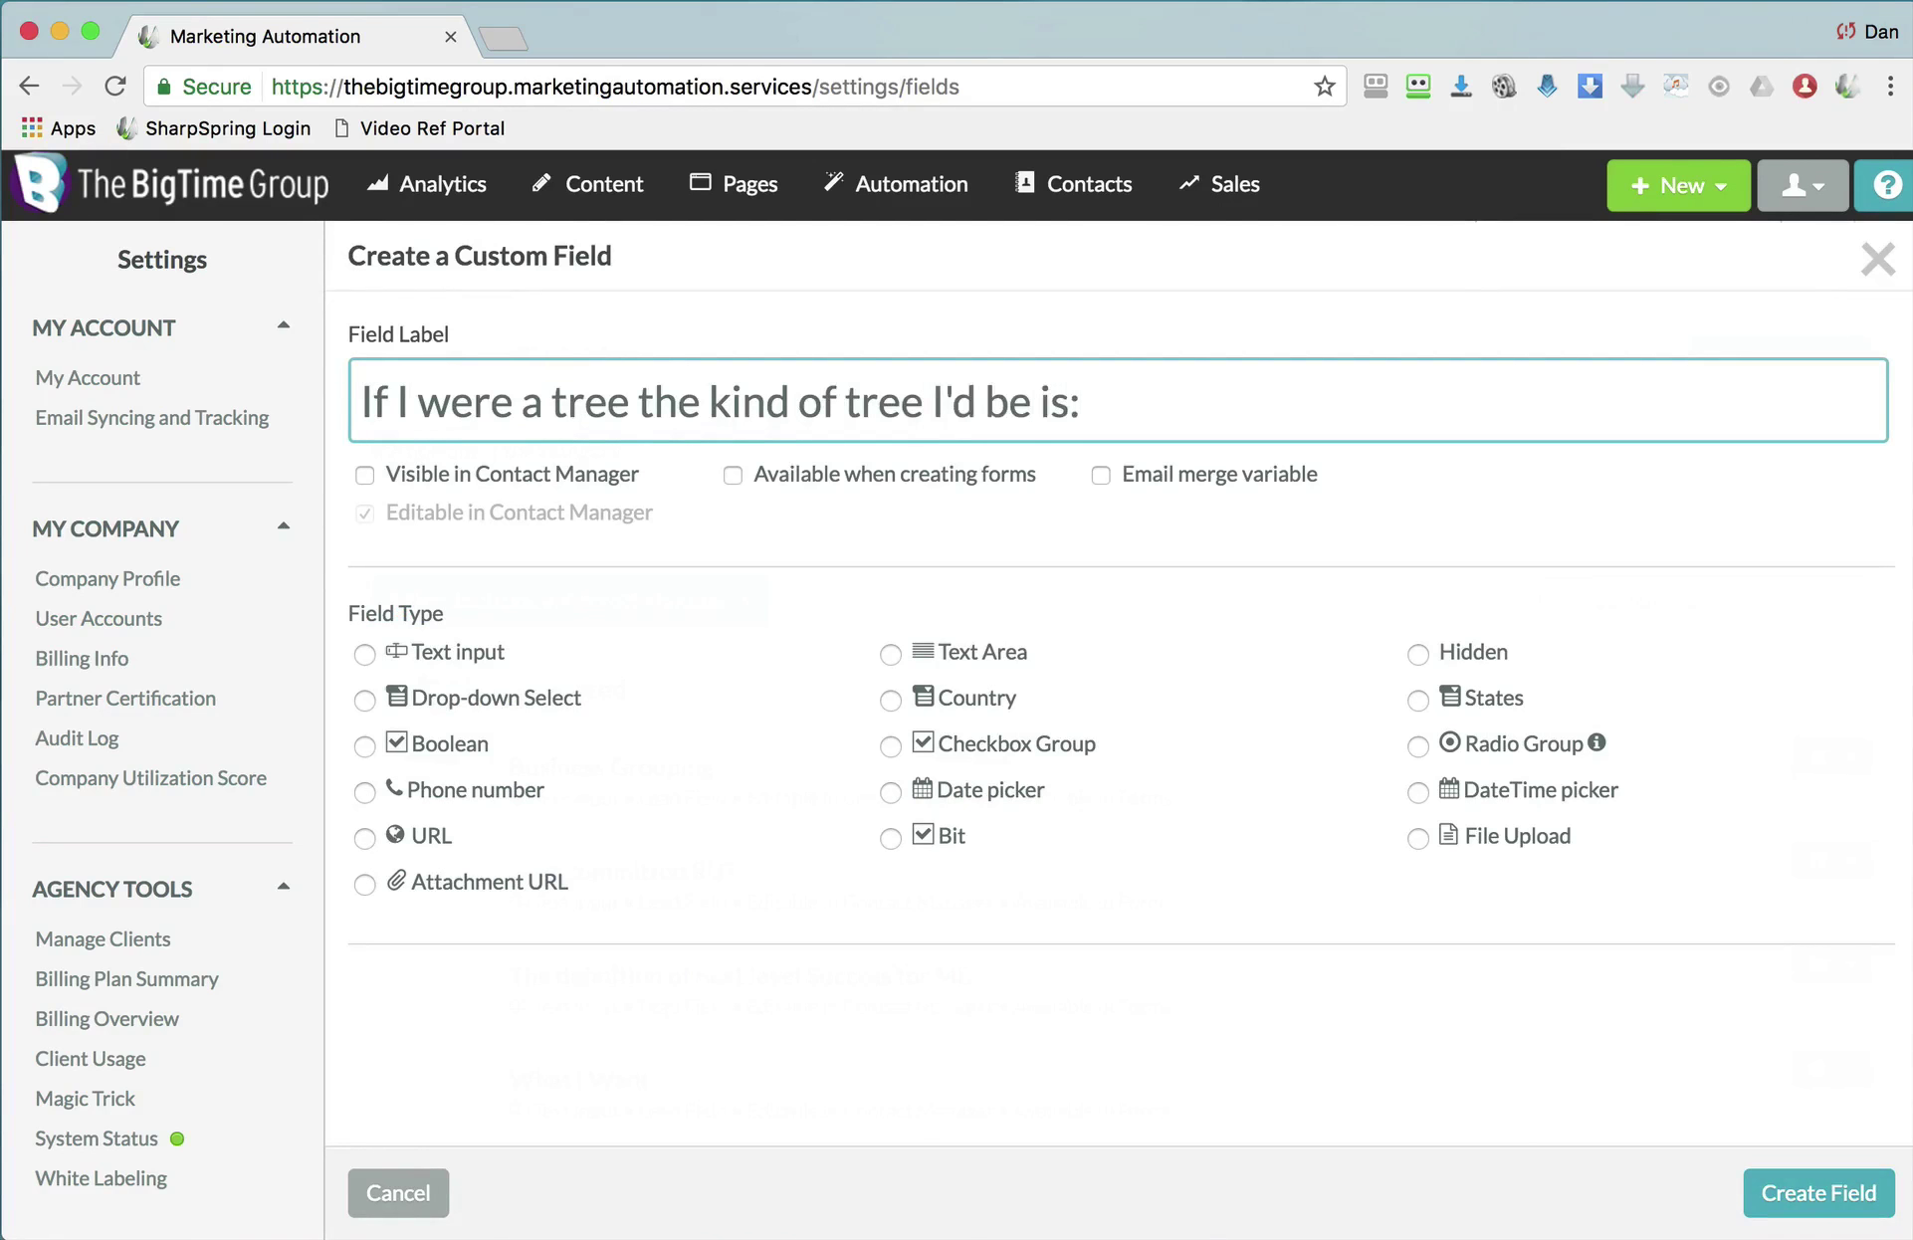
Create the field as Text input with placeholder Tree, visible in Contact Manager, available when creating forms and usable as an email merge variable.
left_click(534, 480)
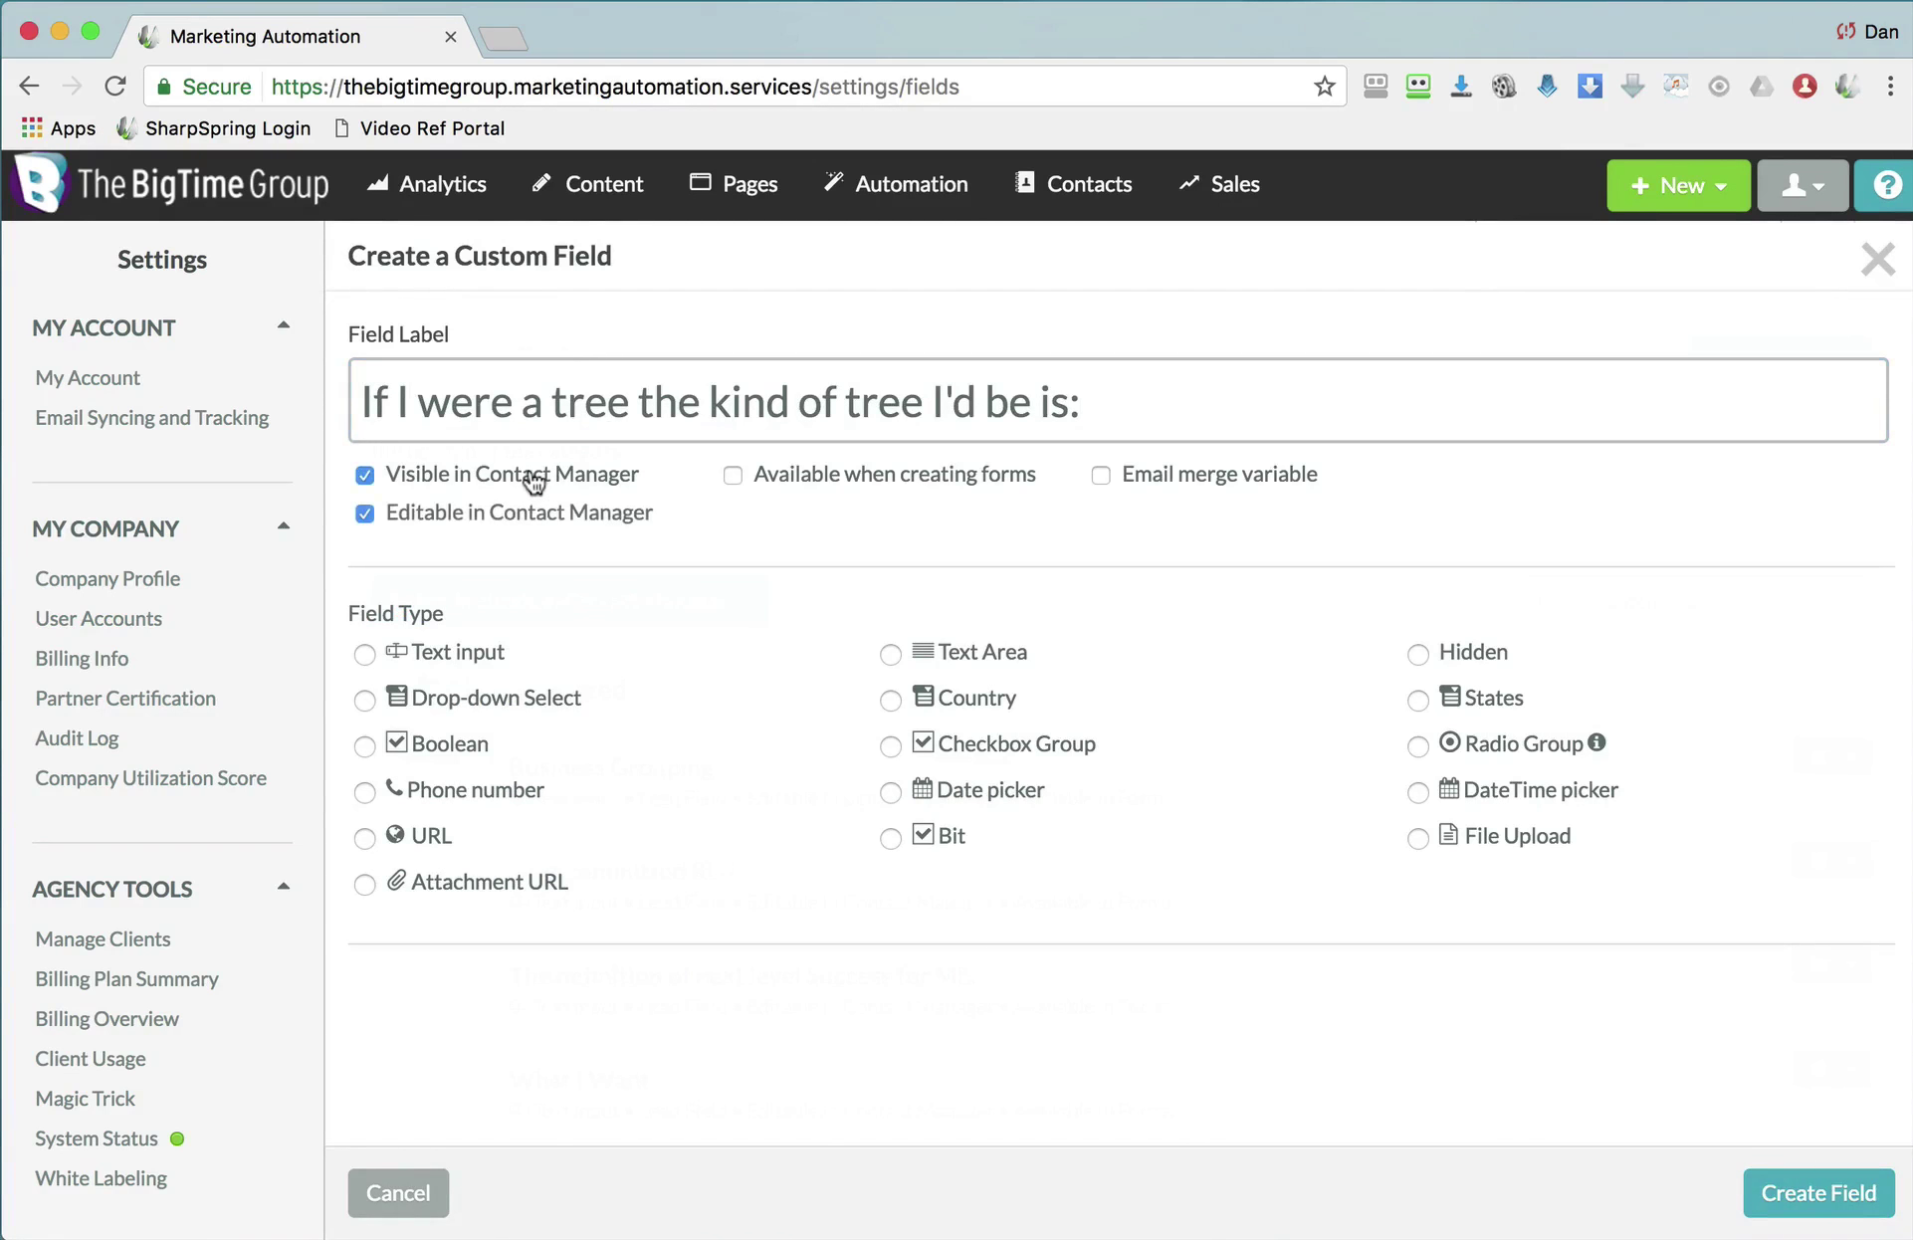
left_click(927, 486)
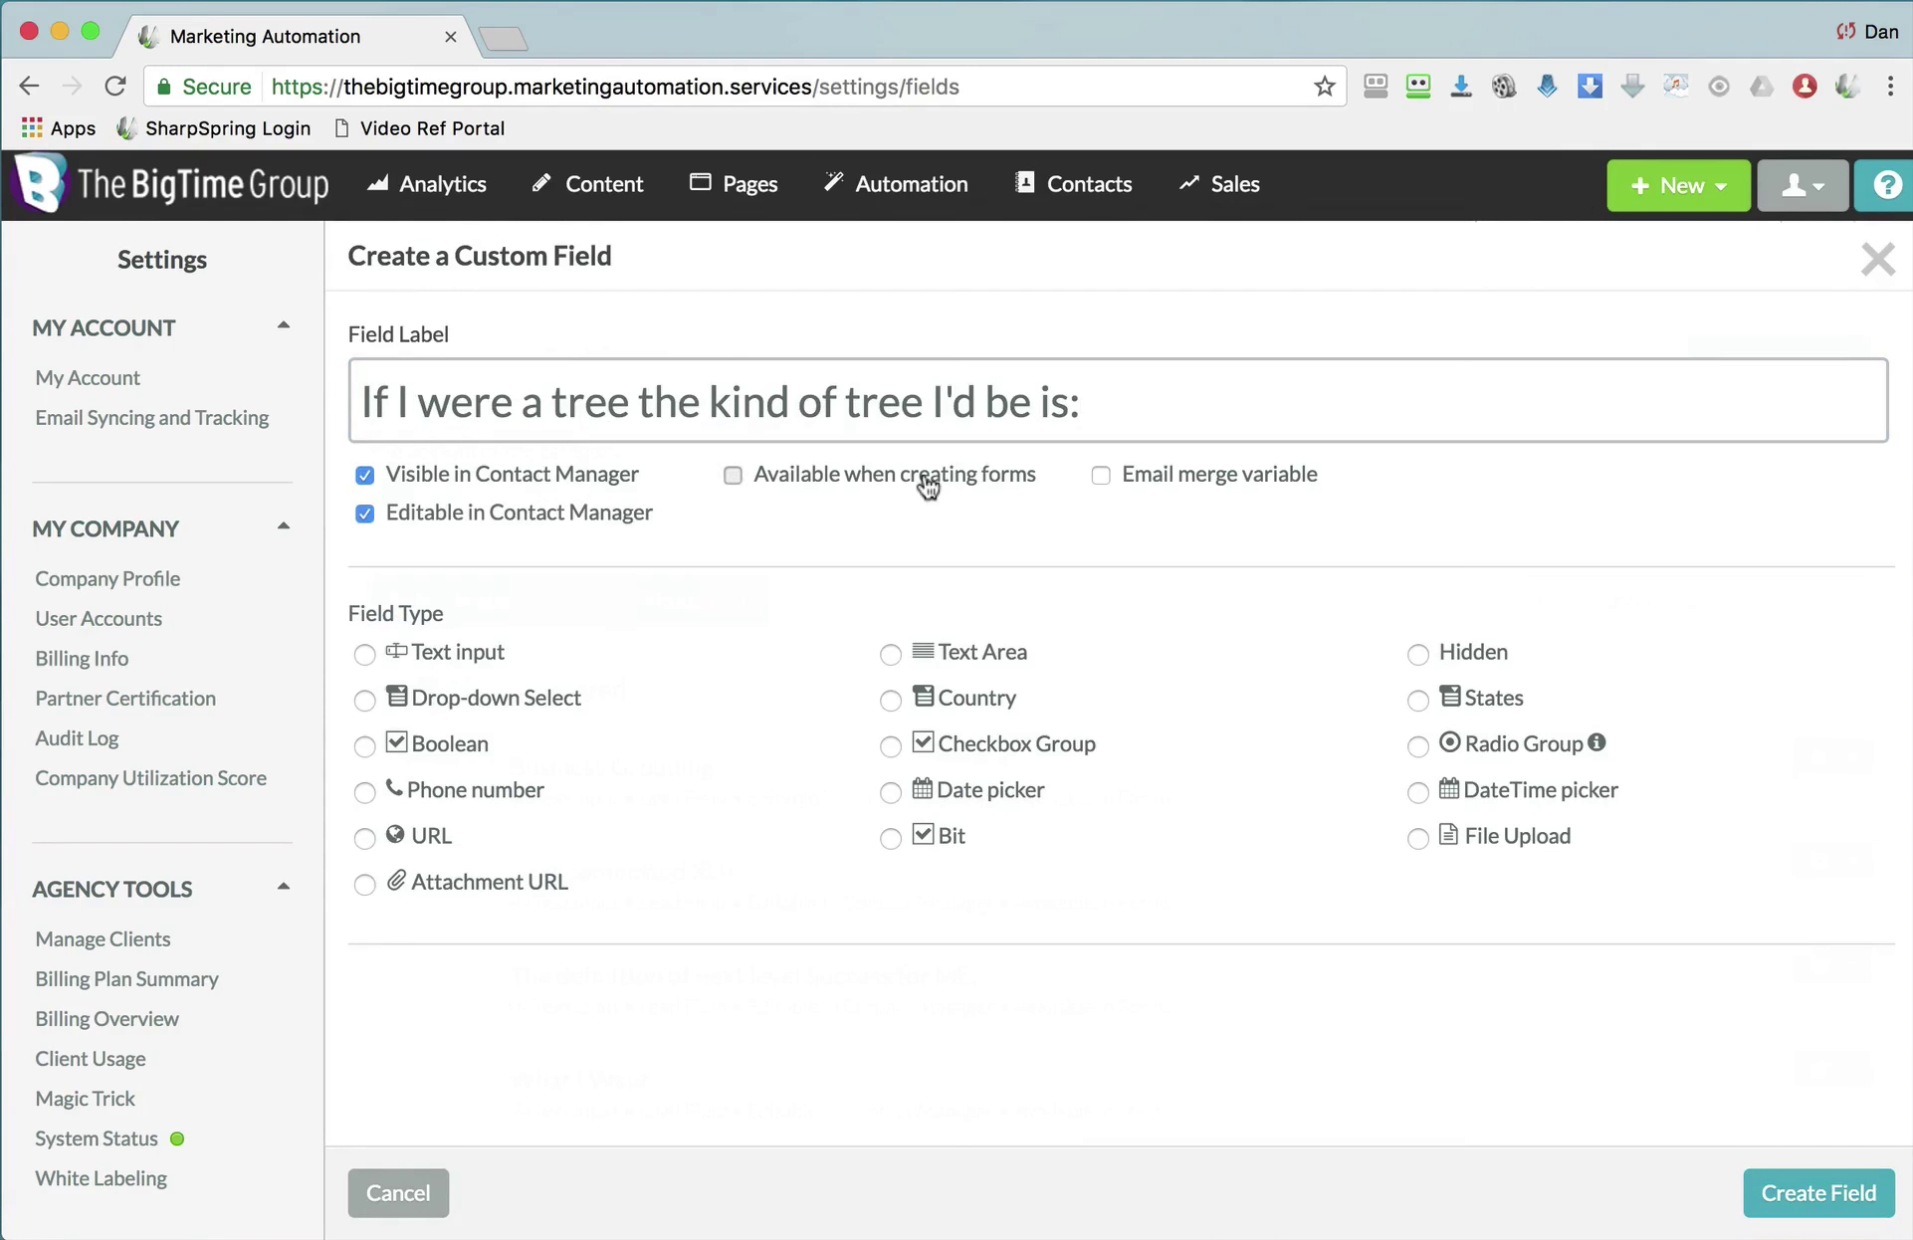
left_click(1243, 483)
left_click(434, 656)
left_click(418, 1038)
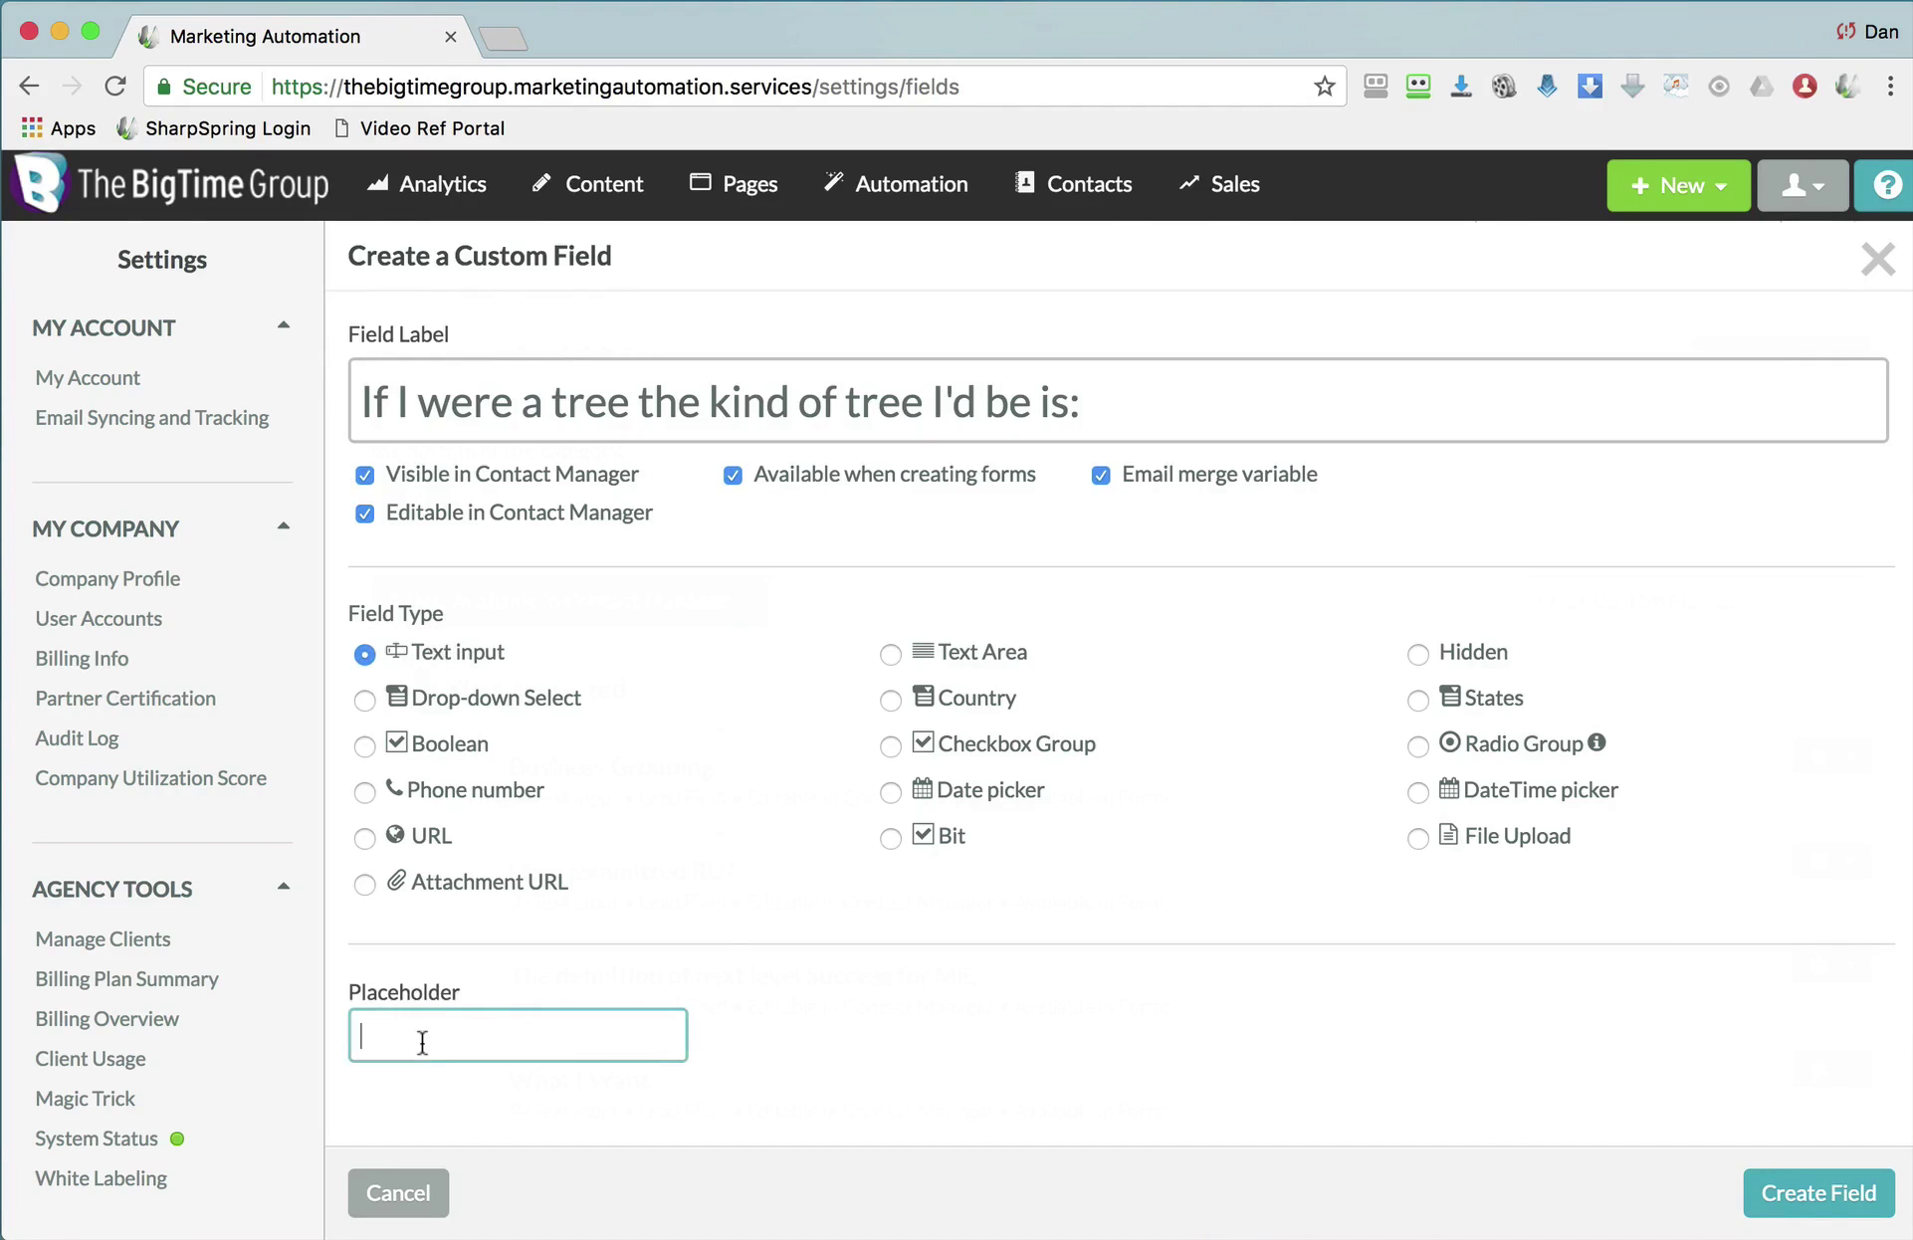
type("Tree")
left_click(1807, 1193)
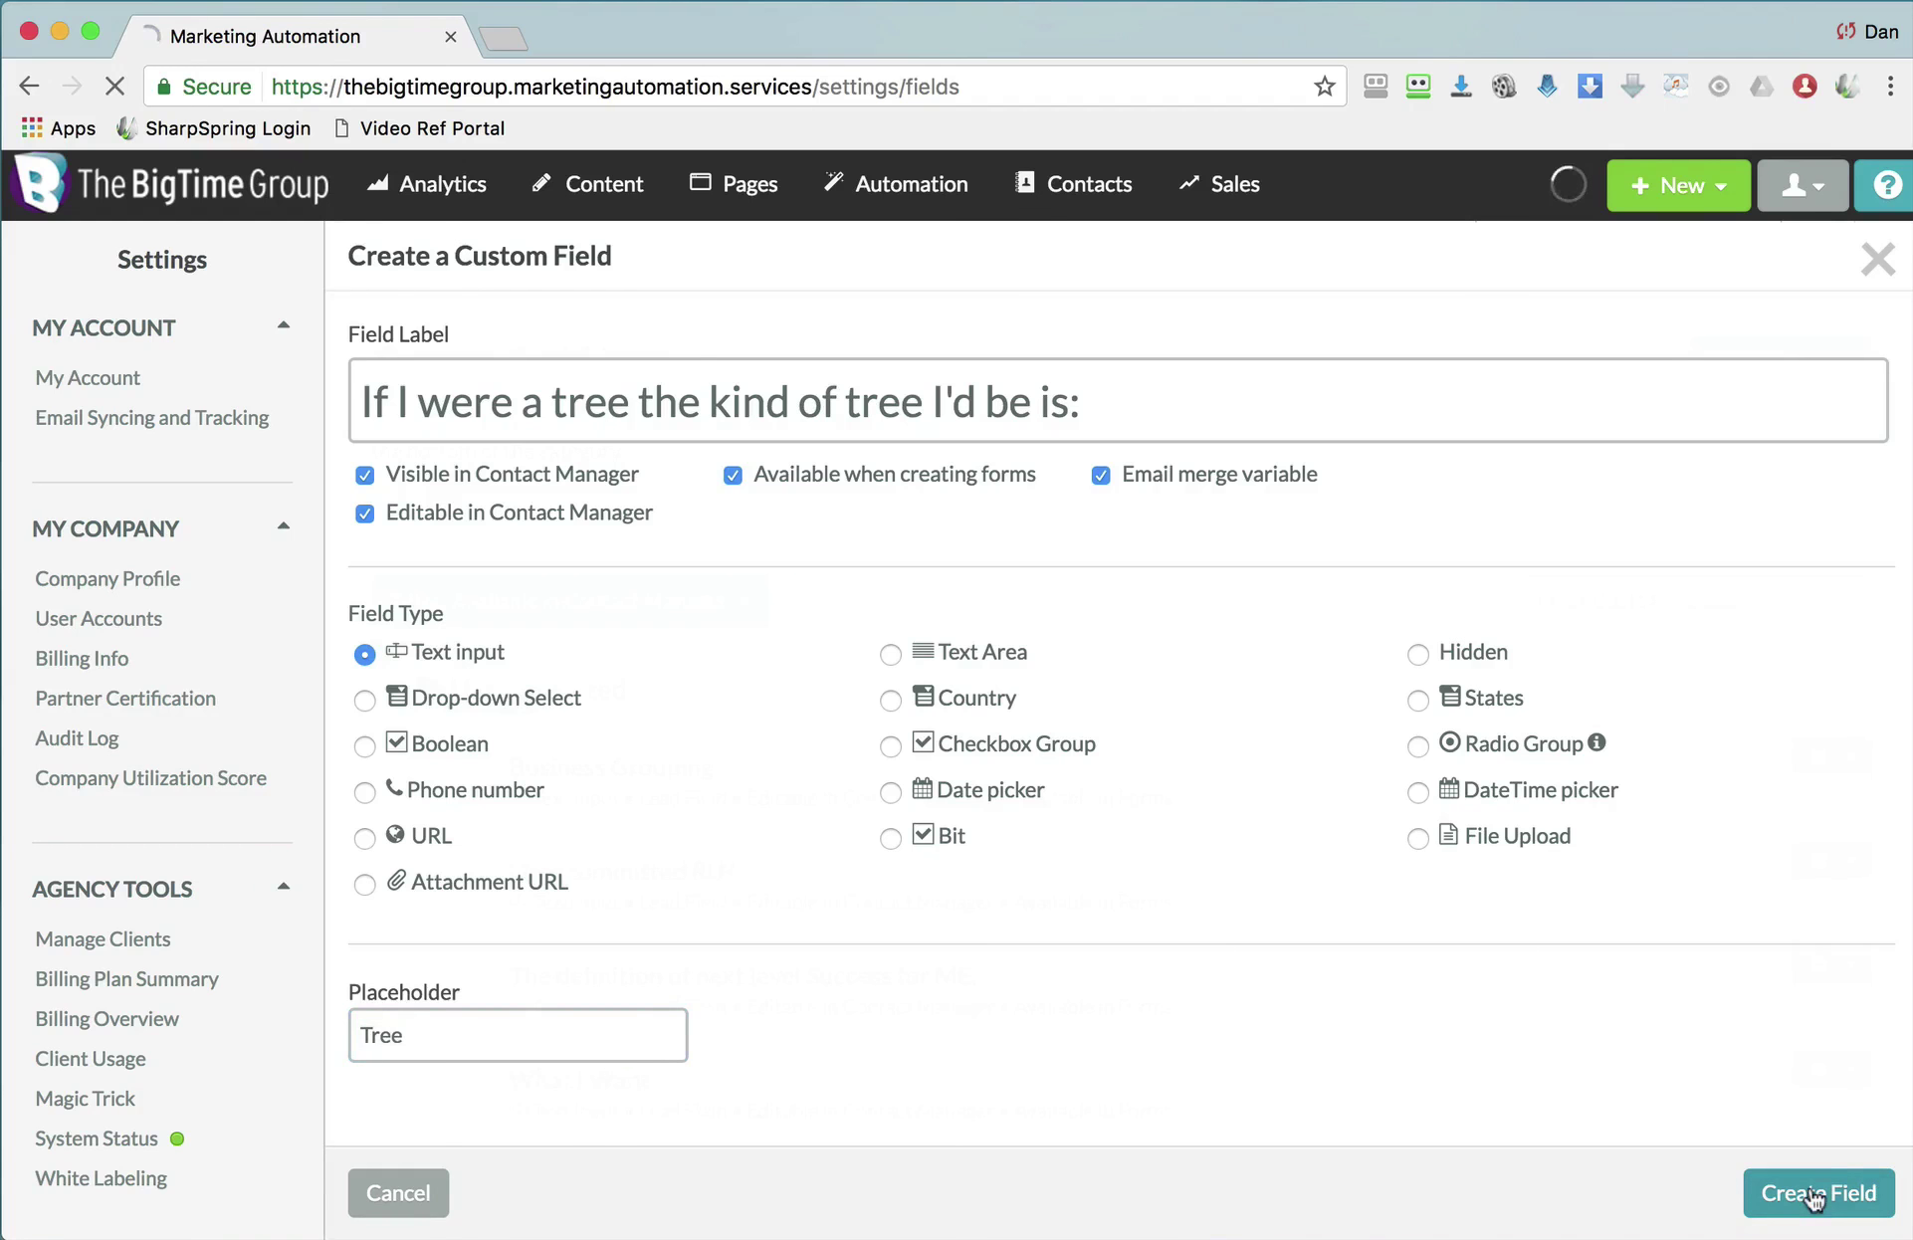
Return to editing the BigTime Test form and dismiss its embed code display.
left_click(22, 87)
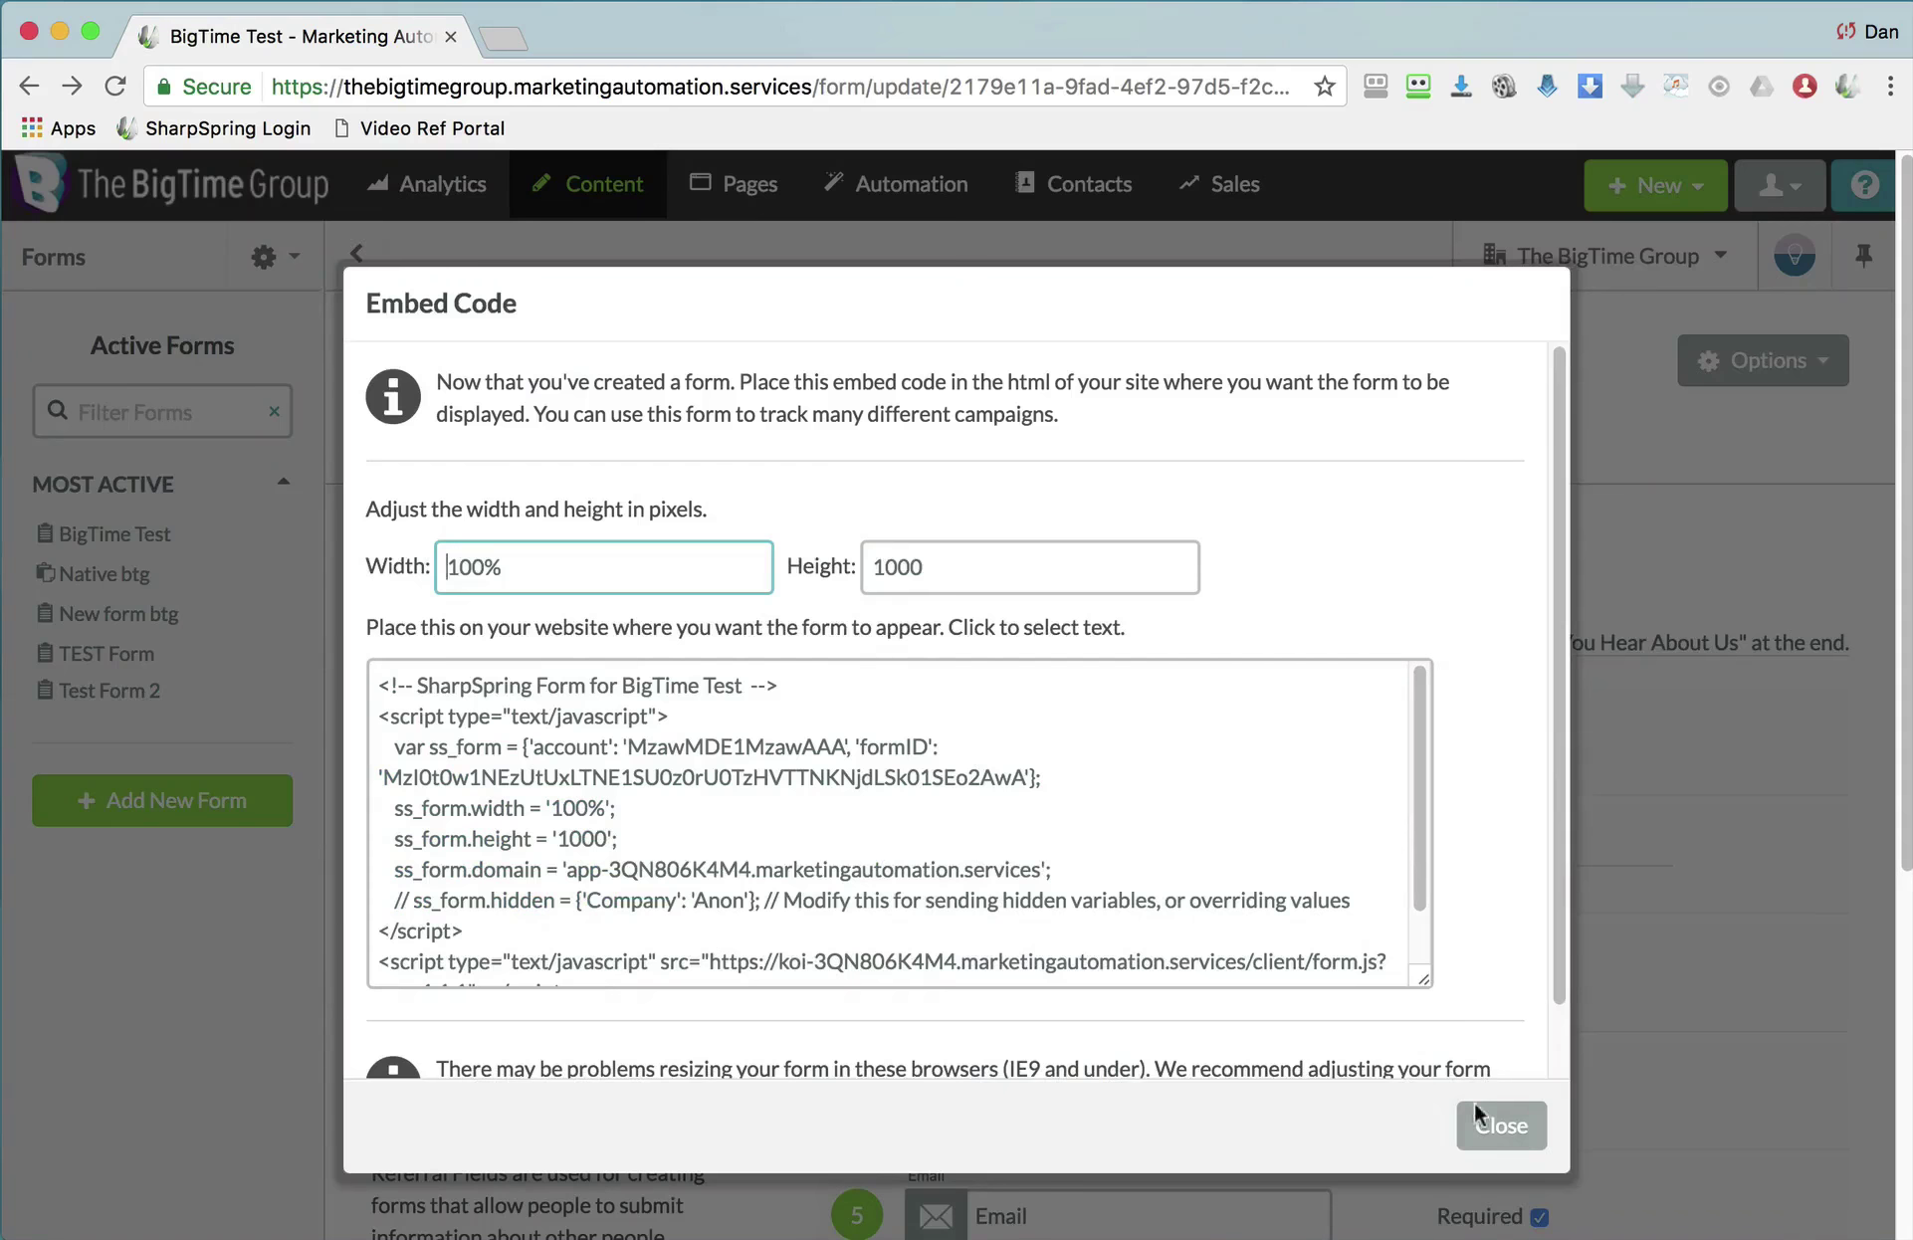
left_click(1498, 1122)
Try adding the custom field "If I were a tree the kind of tree I'd be is:" to the form and remove it again.
left_click(912, 583)
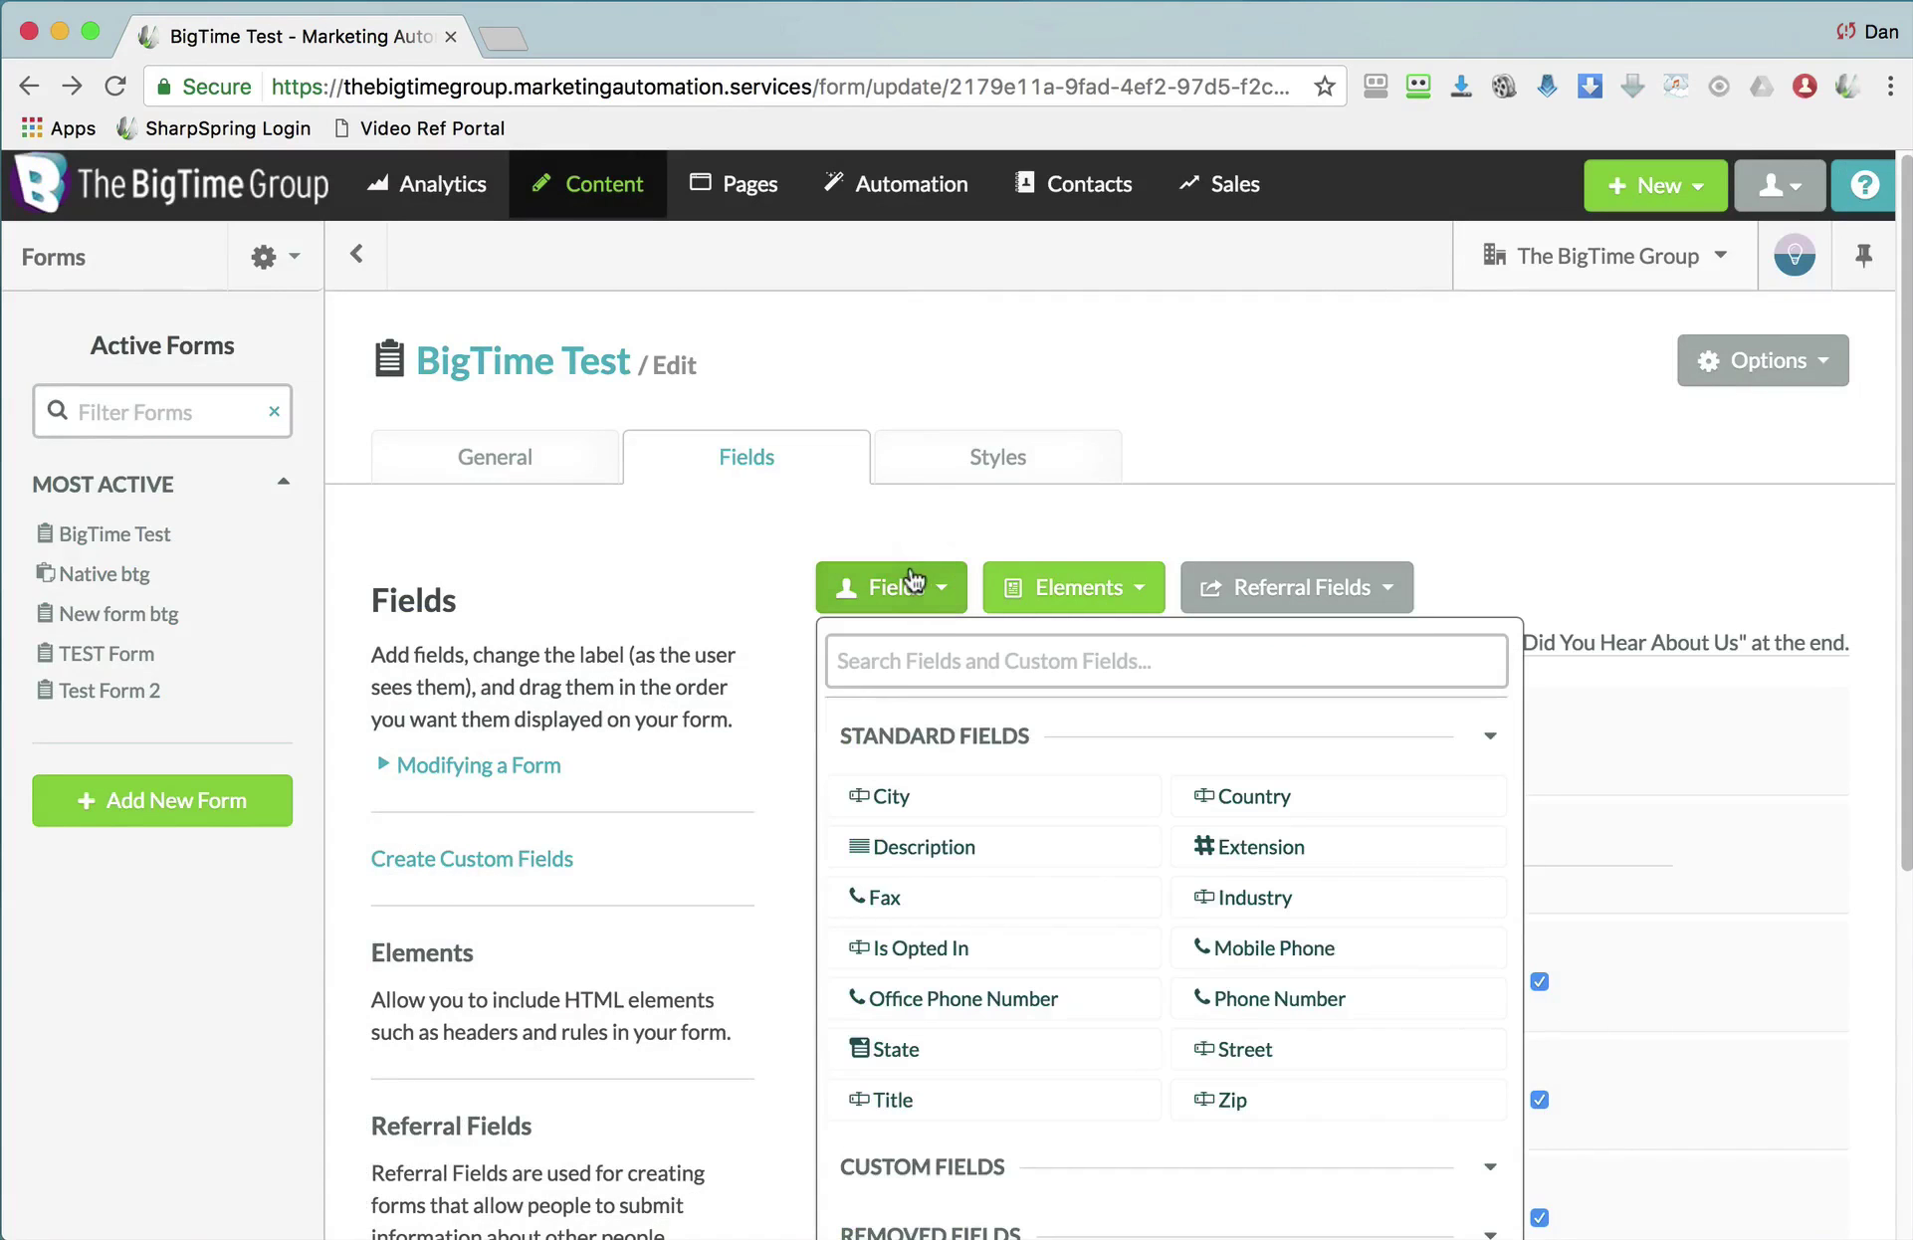
scroll(910, 847, "down", 5)
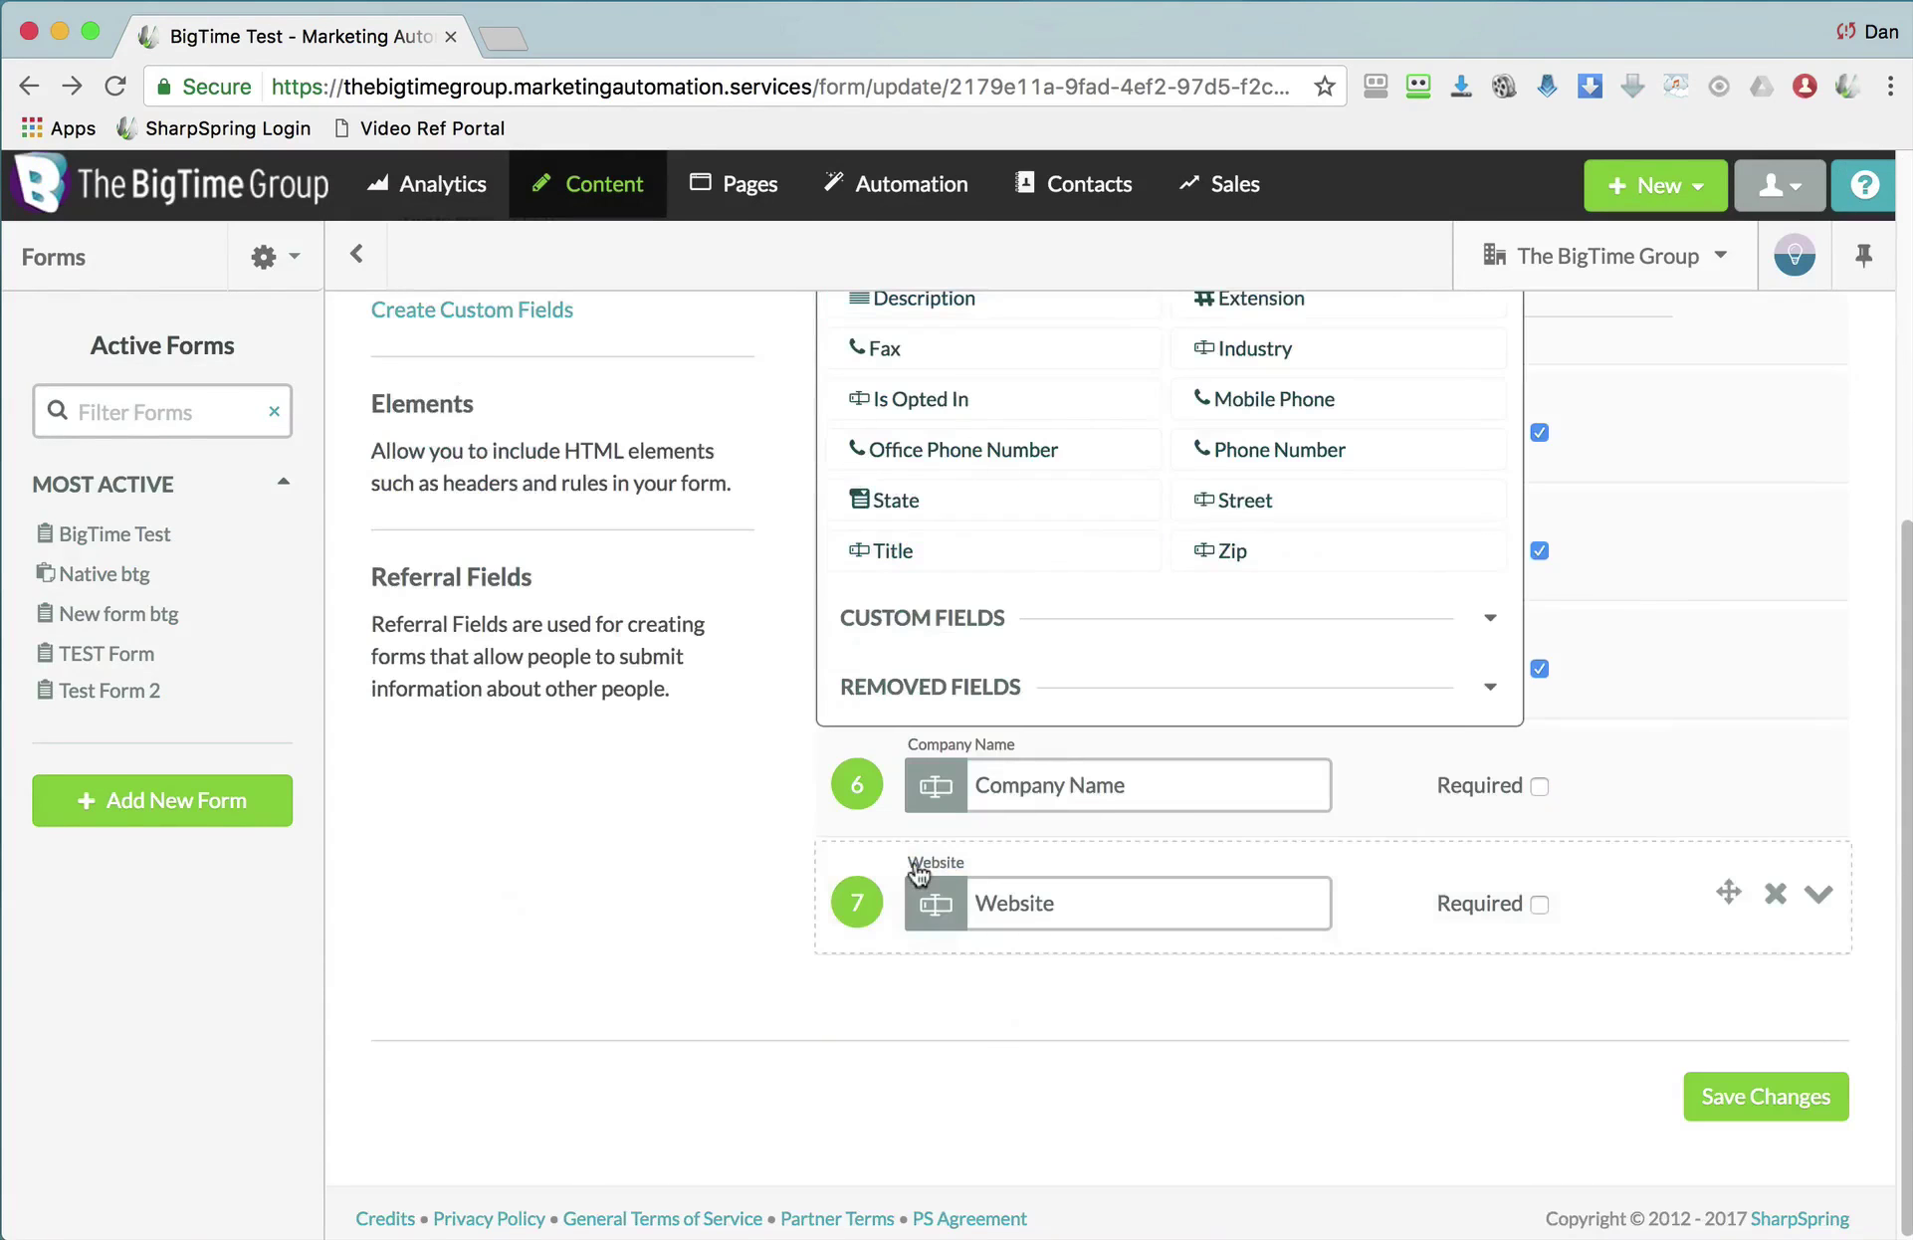
left_click(935, 619)
left_click(949, 730)
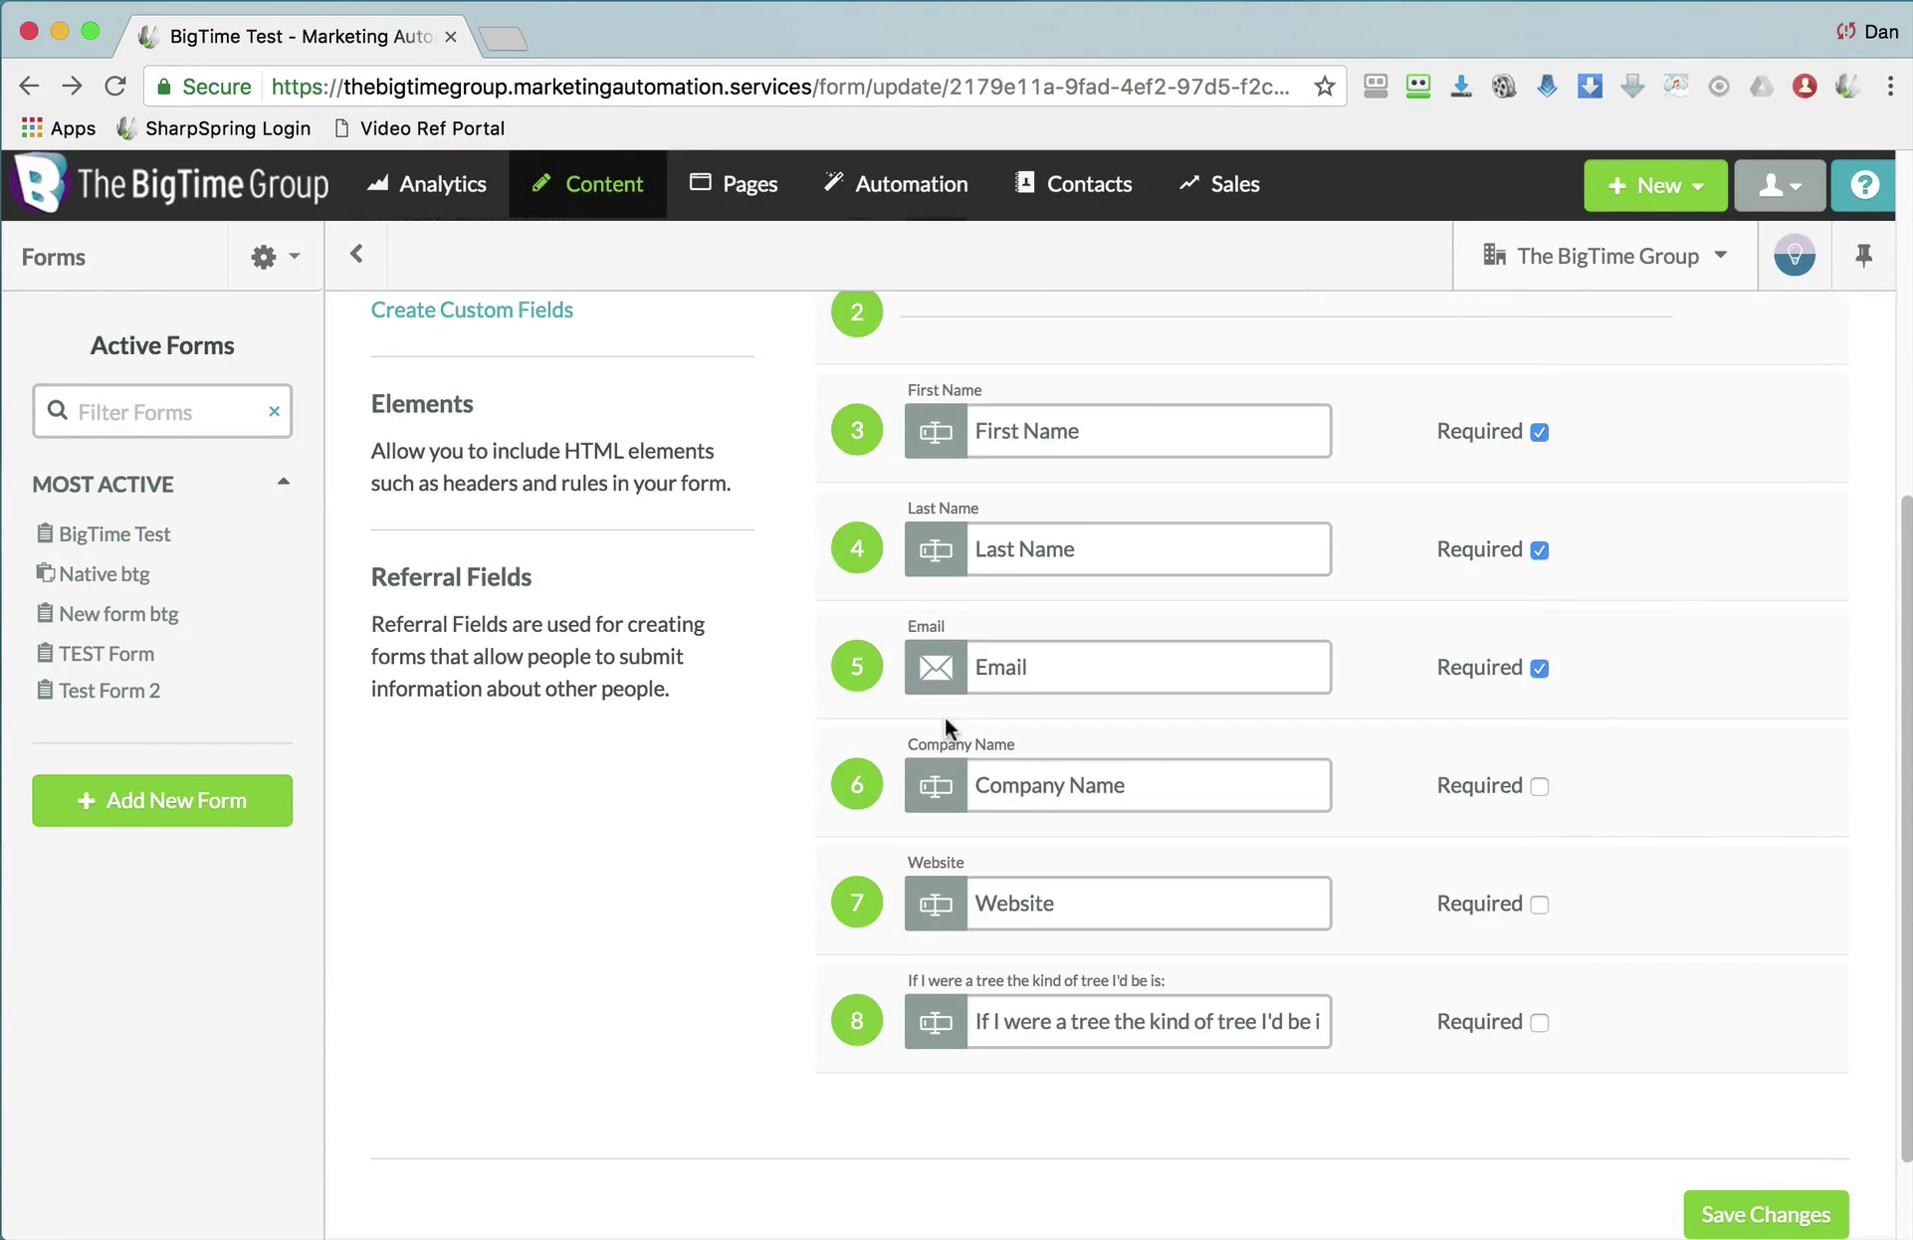
mouse_move(1614, 1056)
left_click(1774, 1013)
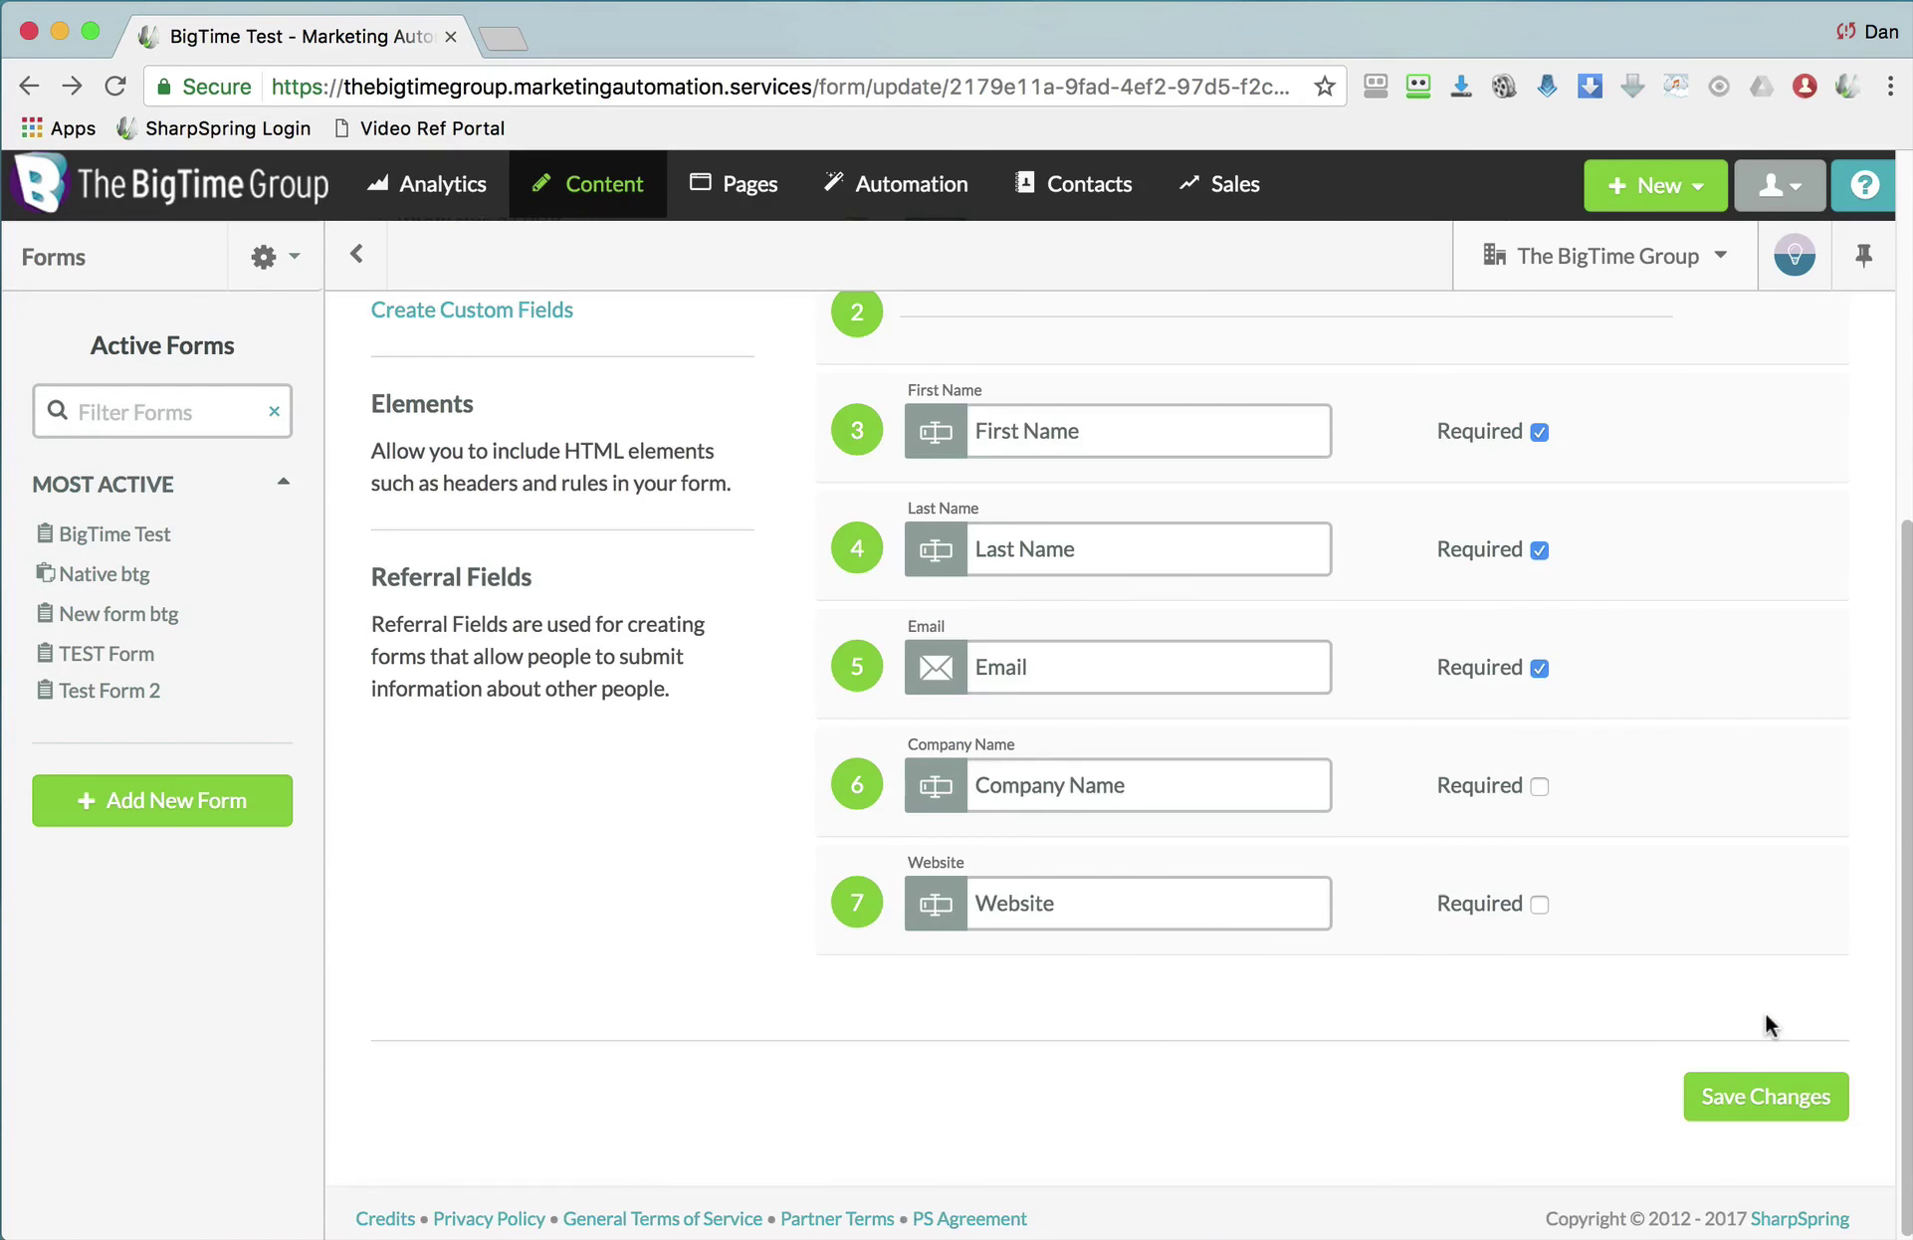
Set the submit button text to "Click Here Y'all" in the form's style settings.
scroll(1766, 1017, "up", 5)
left_click(1037, 447)
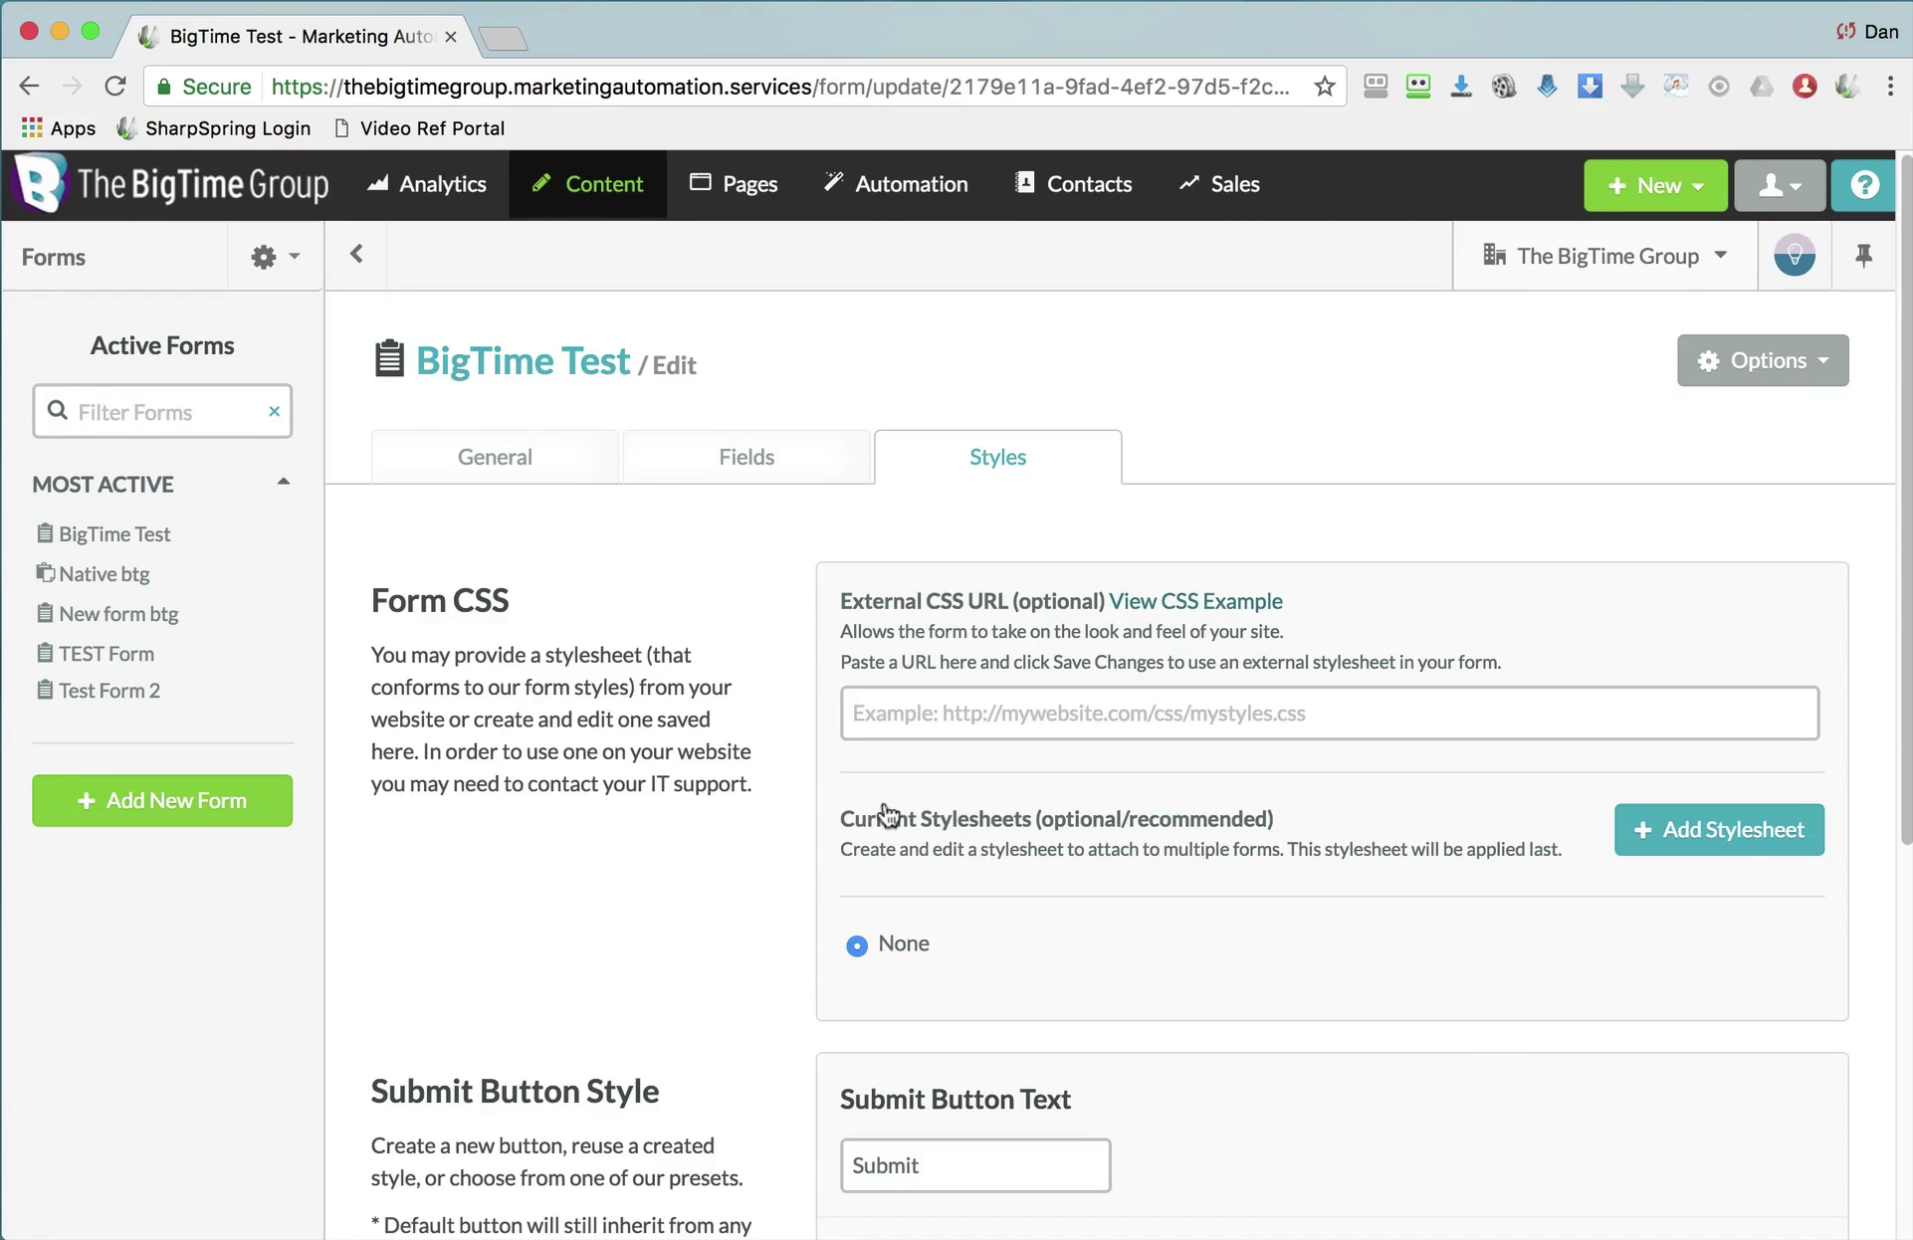
left_click(856, 712)
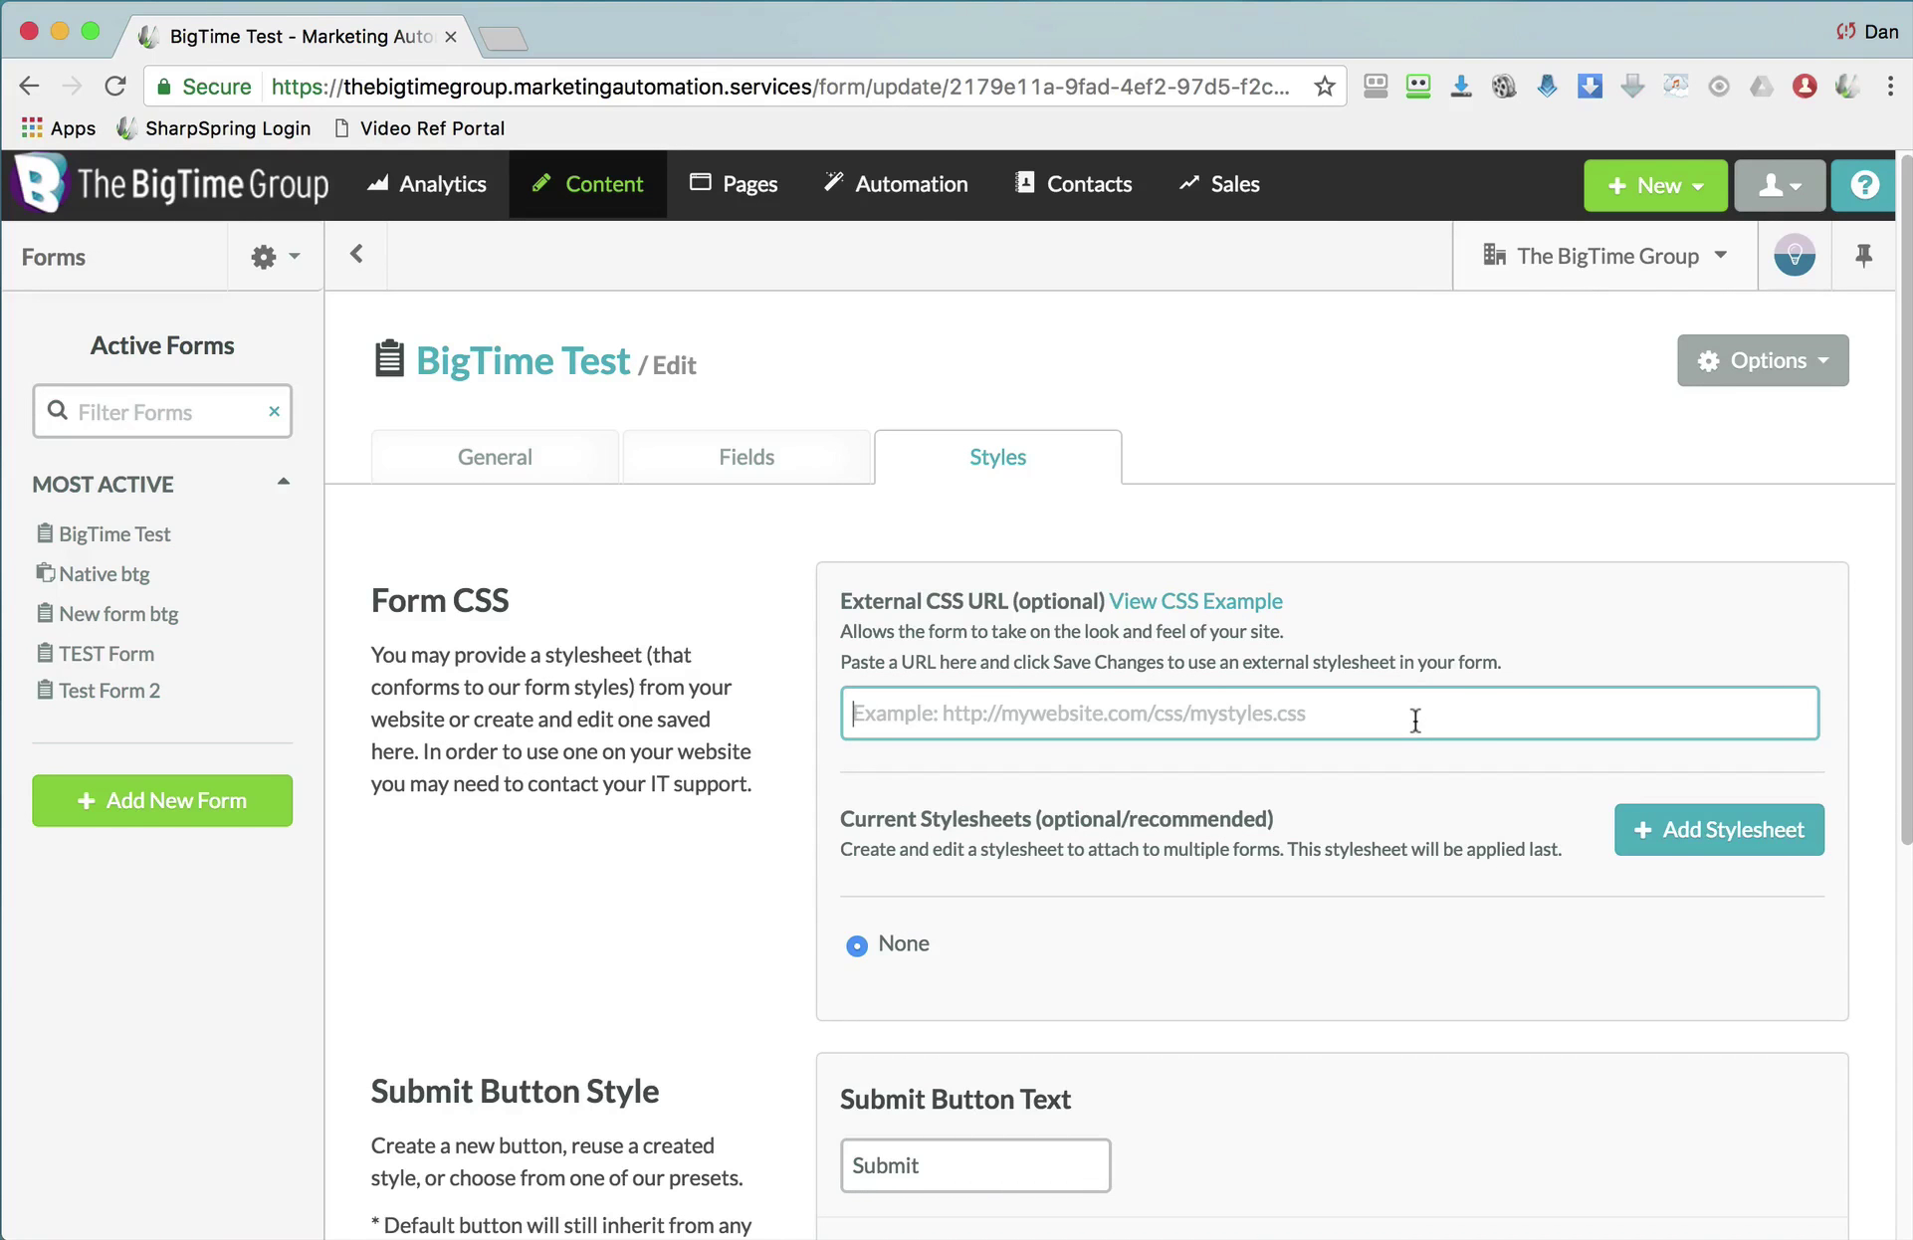
scroll(1415, 720, "down", 6)
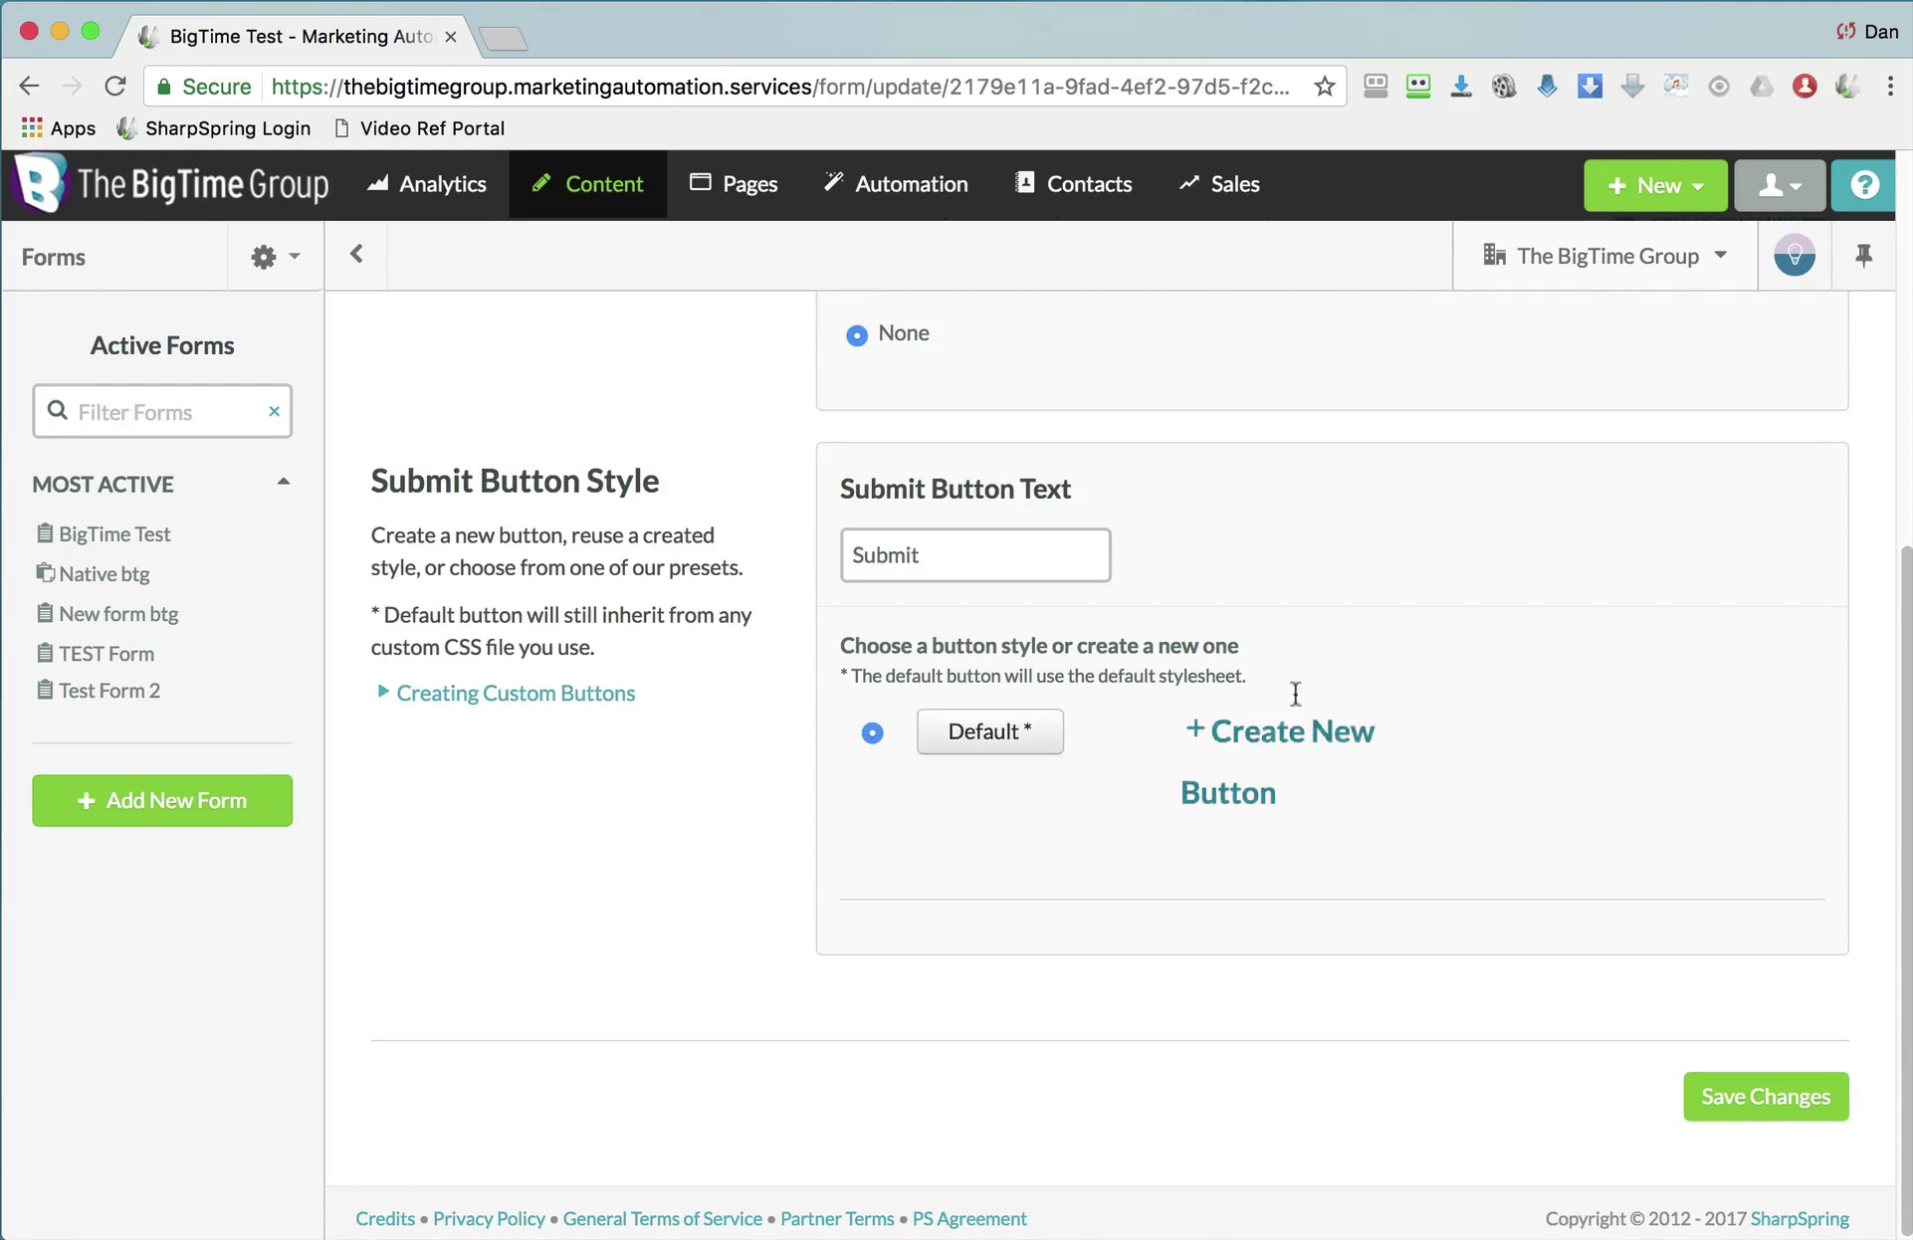
triple_click(1010, 550)
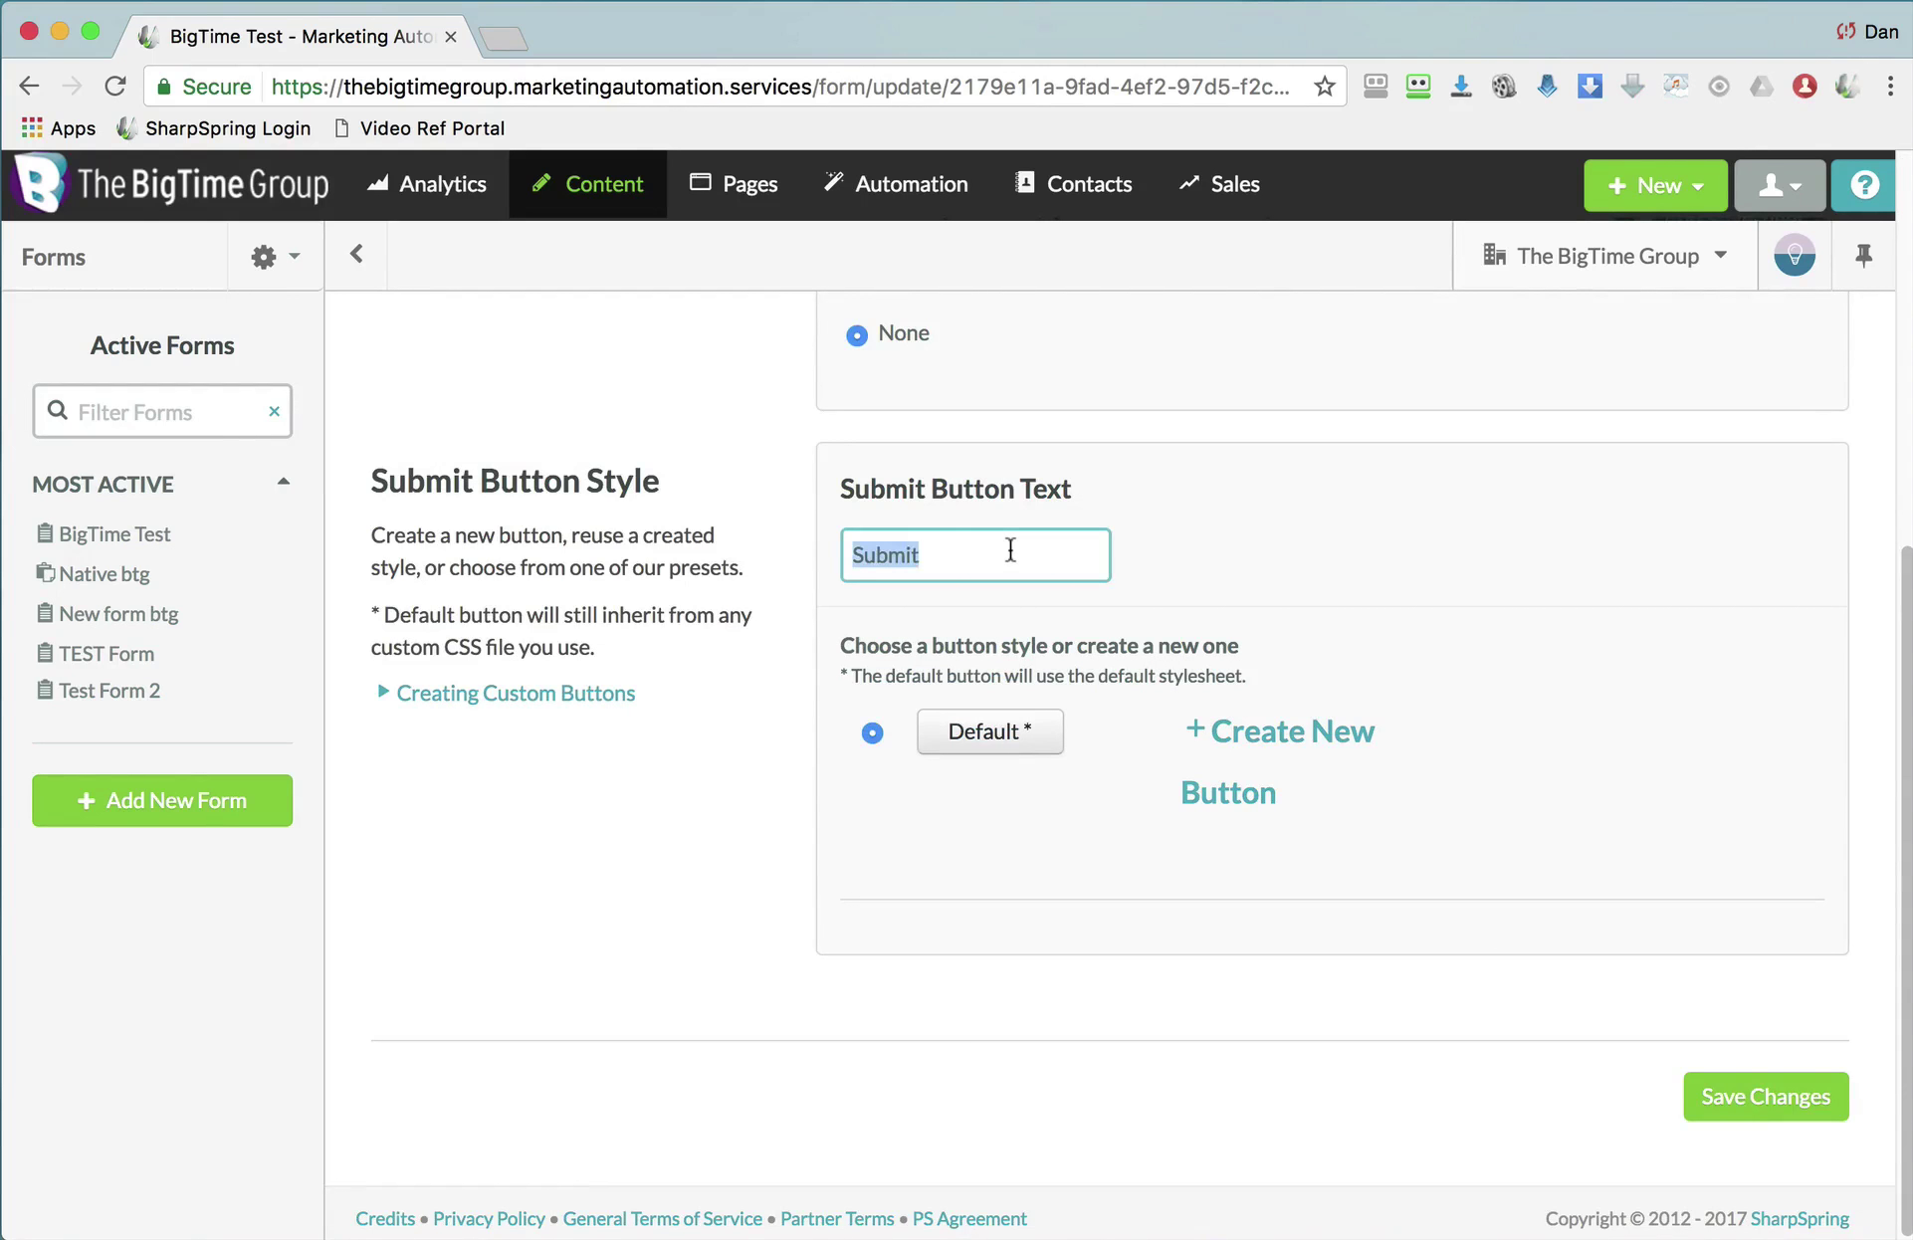
type("Click Here Y'all")
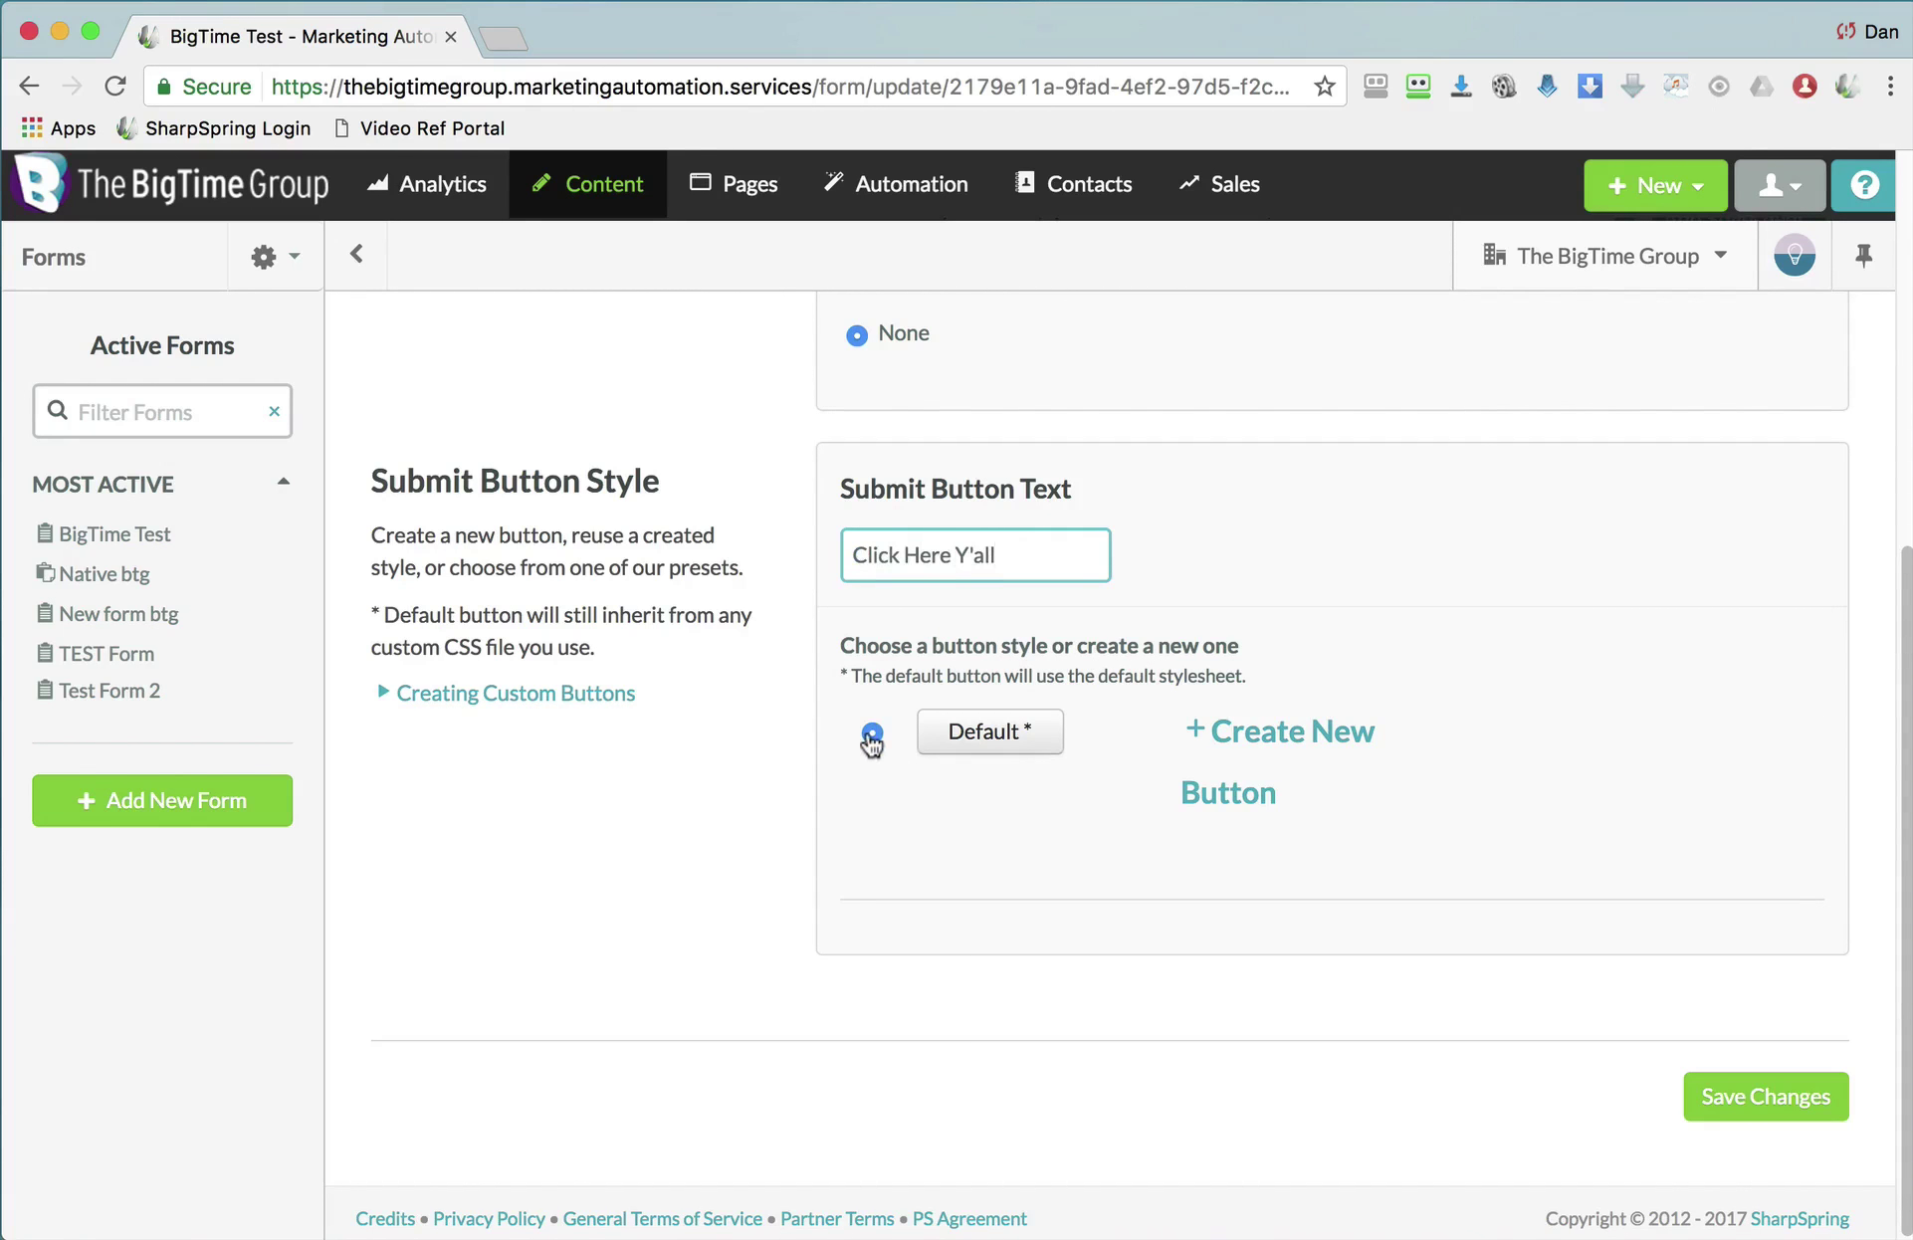
Create and save a custom blue submit button with increased width and height, and select it as the form's button style.
left_click(1267, 741)
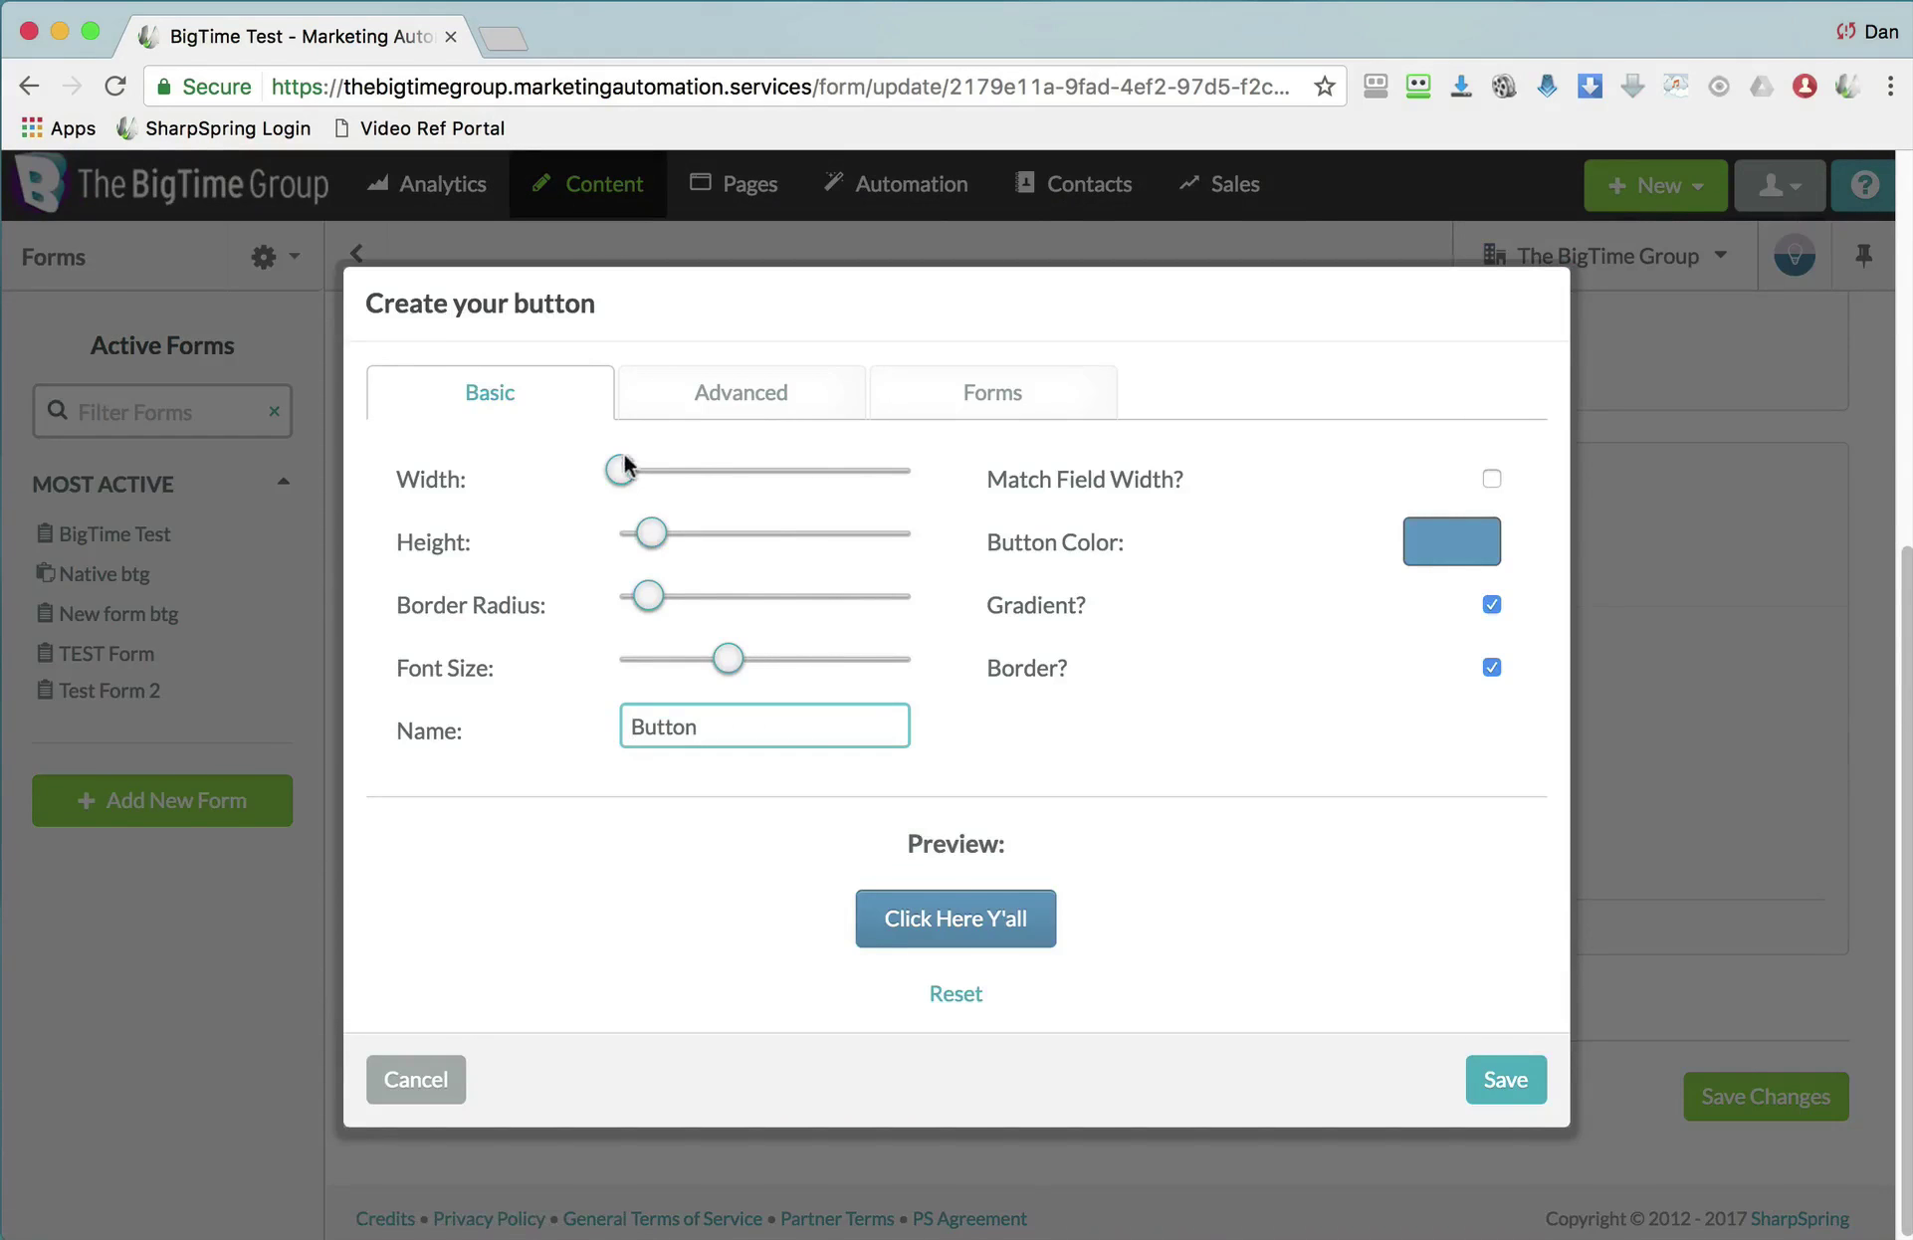
left_click_drag(622, 473, 690, 546)
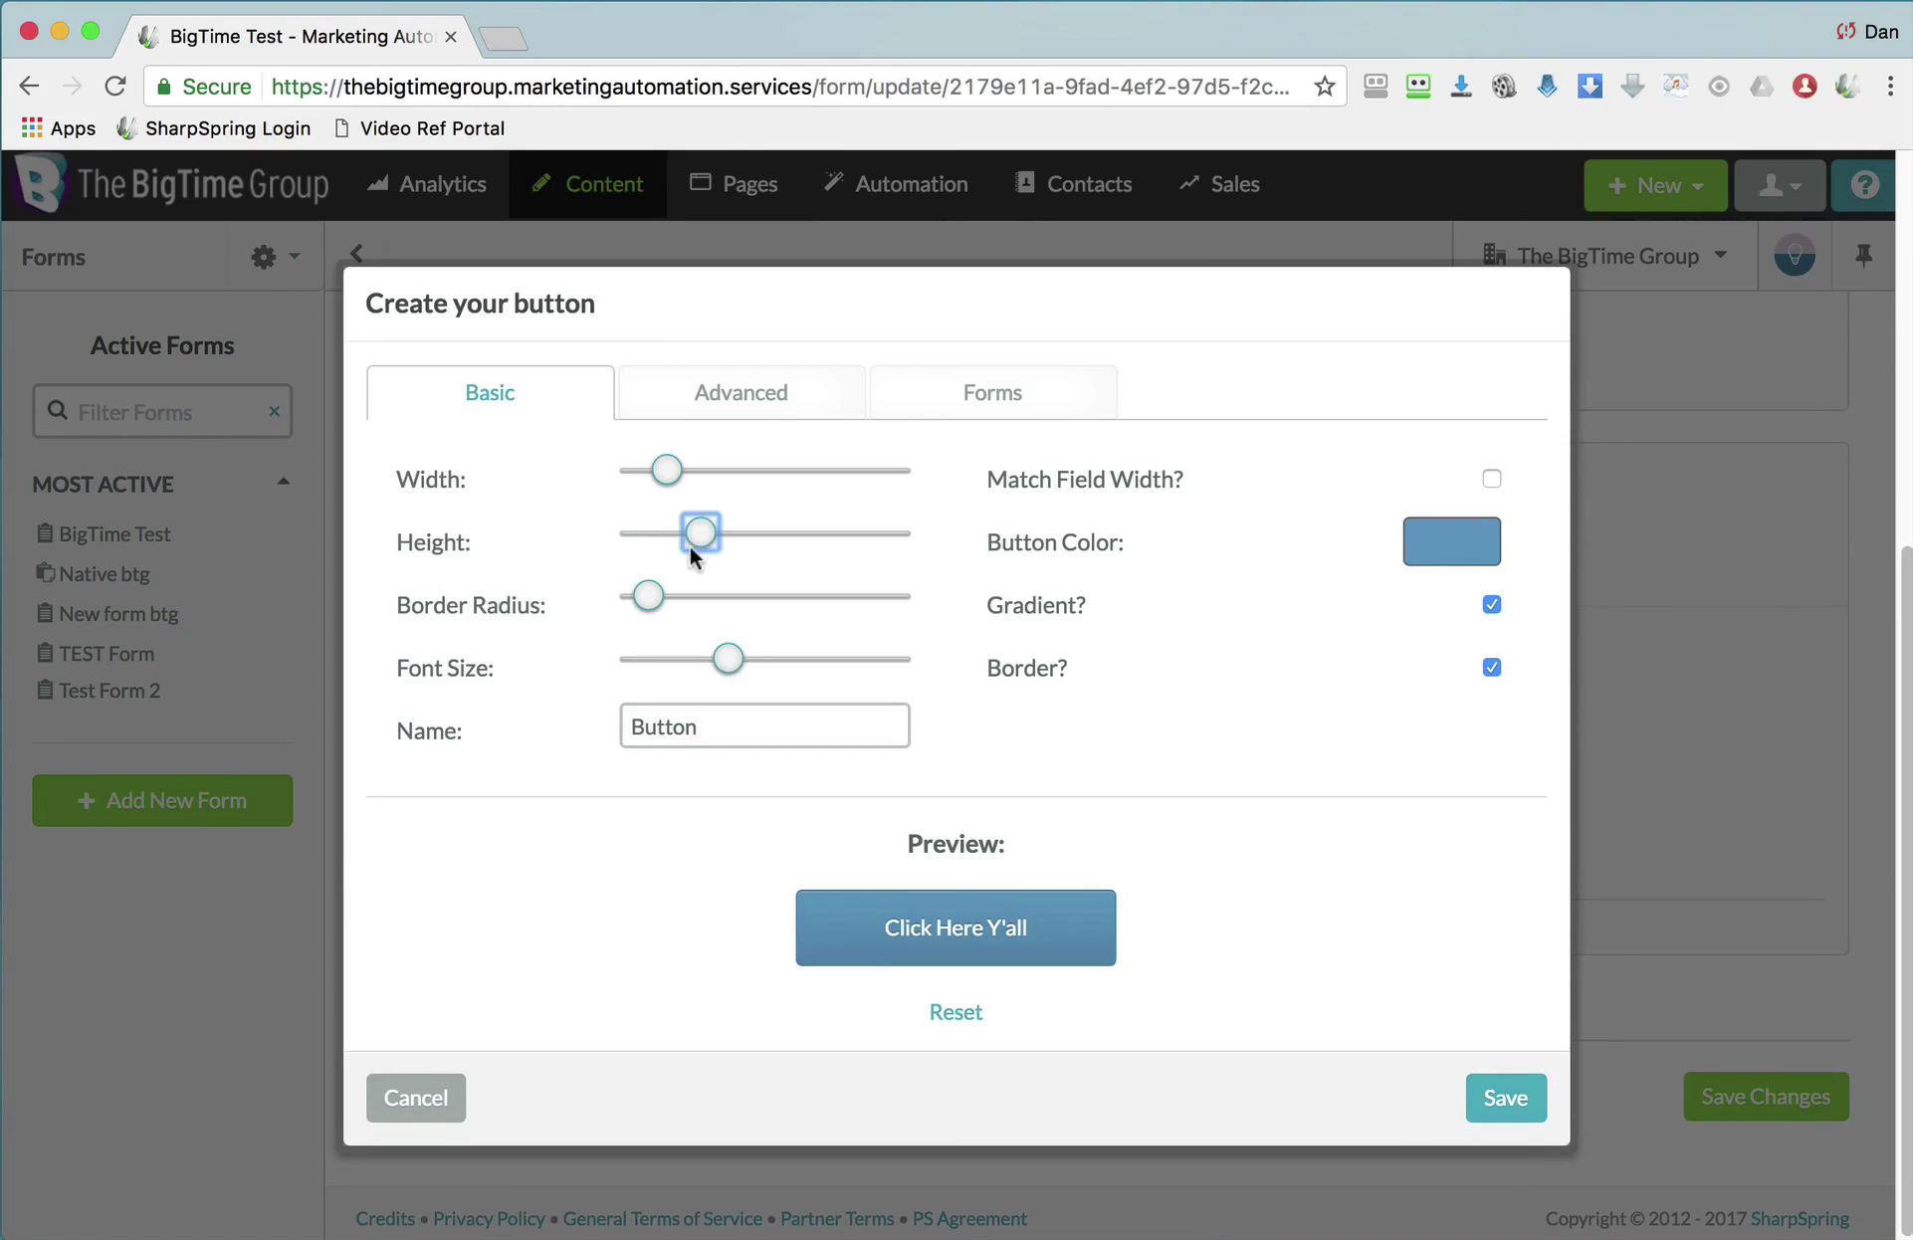
left_click(1498, 1096)
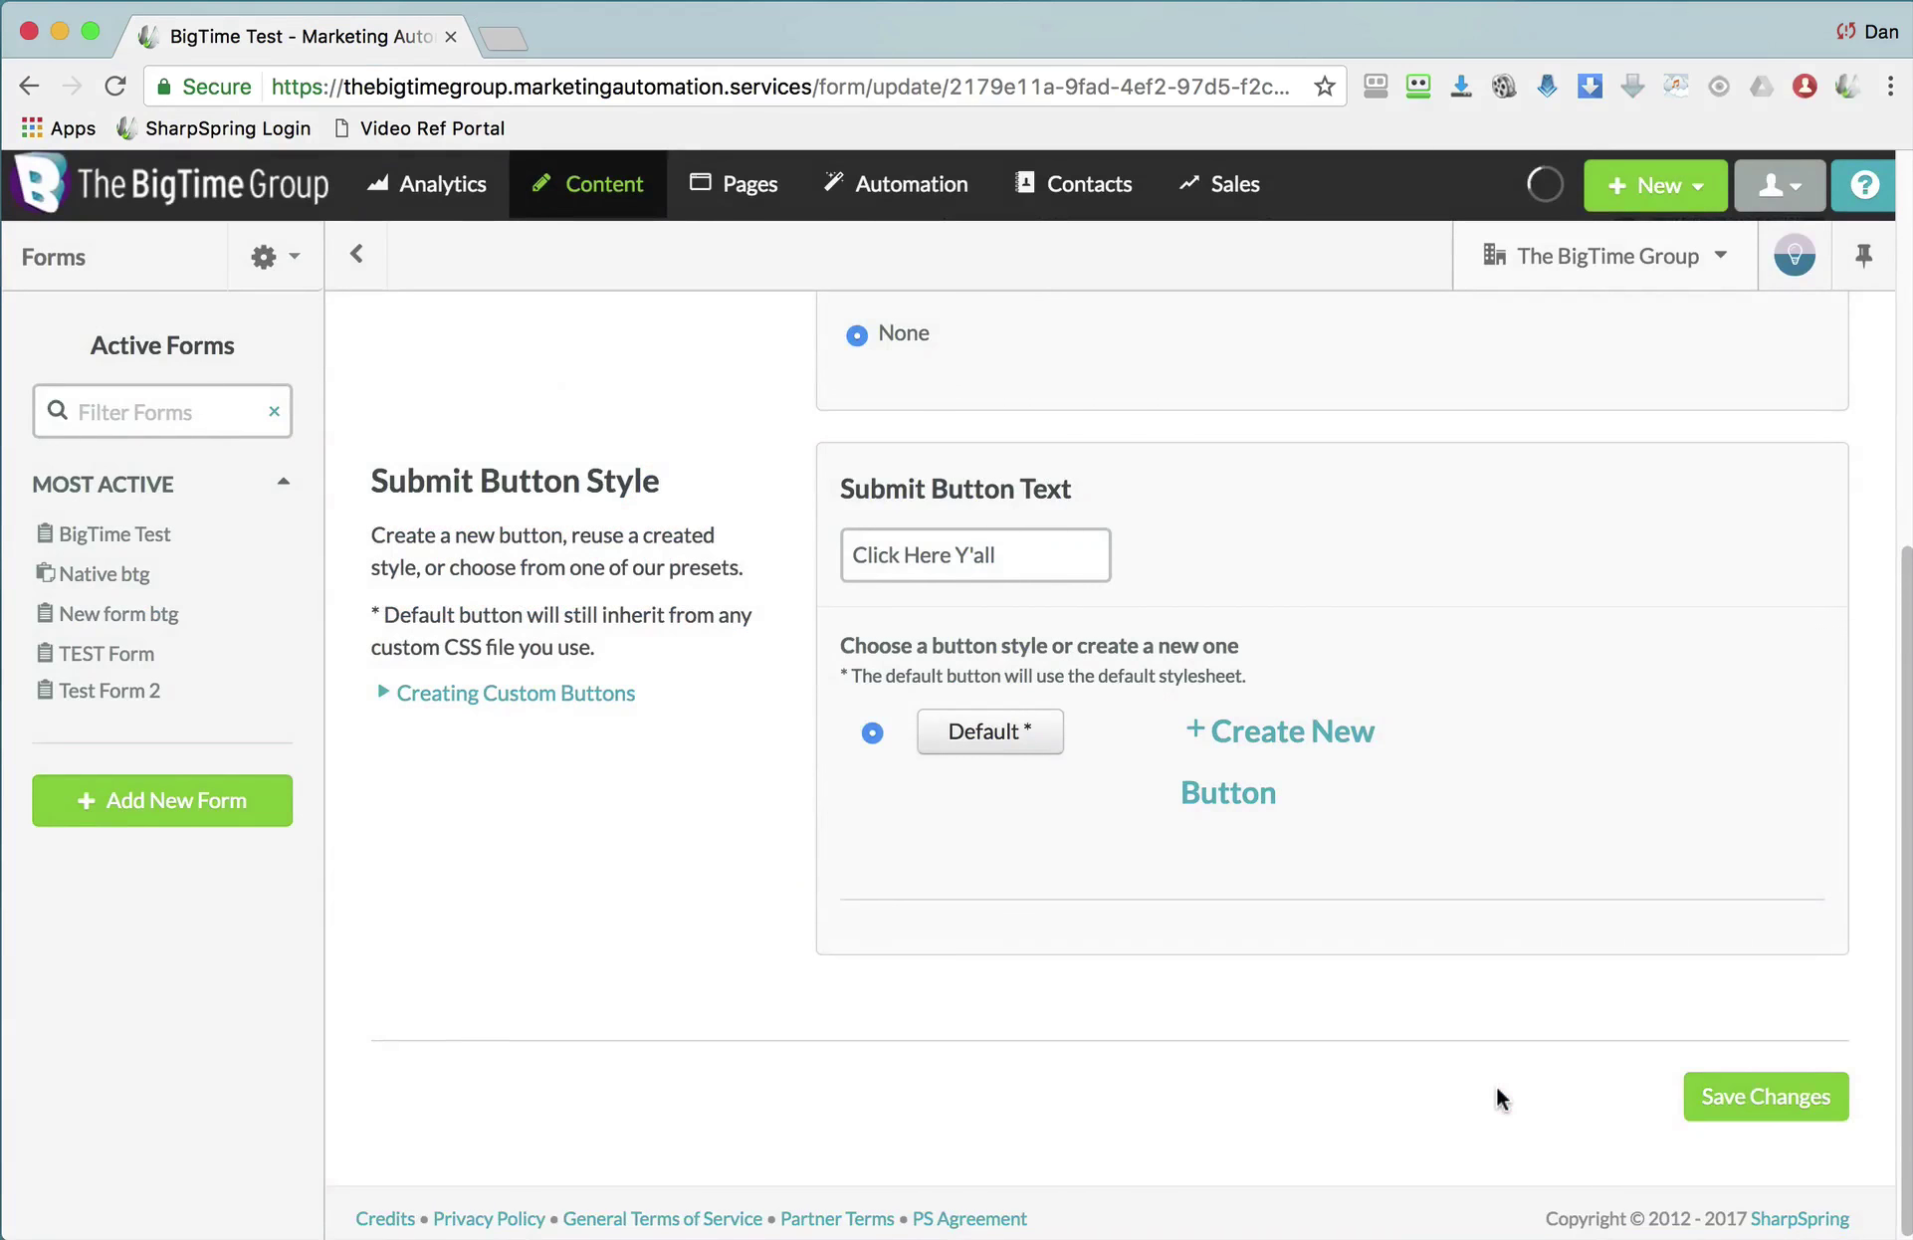
left_click(872, 1010)
In the form's general settings, turn off submitting data to the Thank You page and use the custom Thank You page without editing its HTML.
scroll(595, 642, "up", 6)
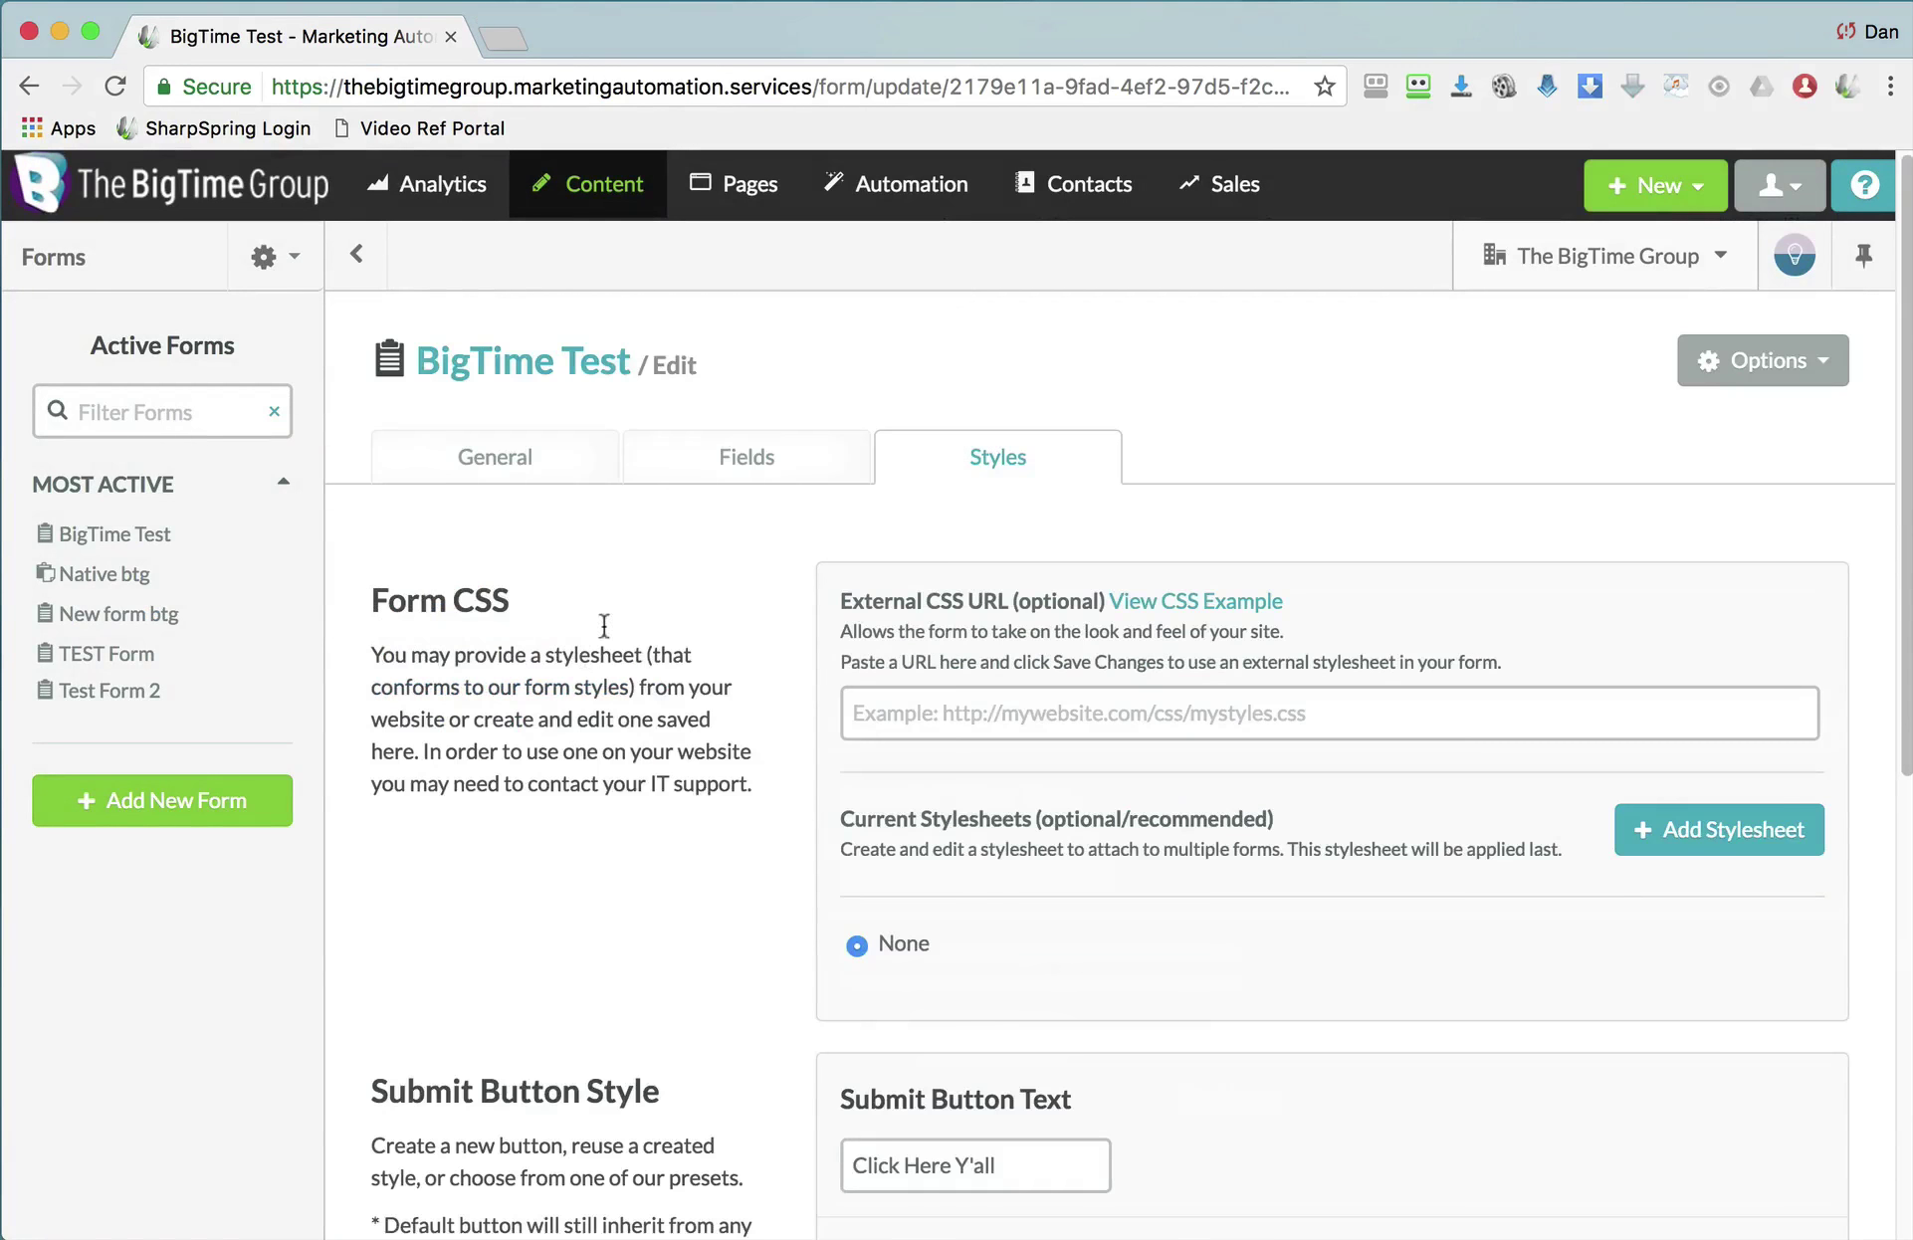
left_click(490, 457)
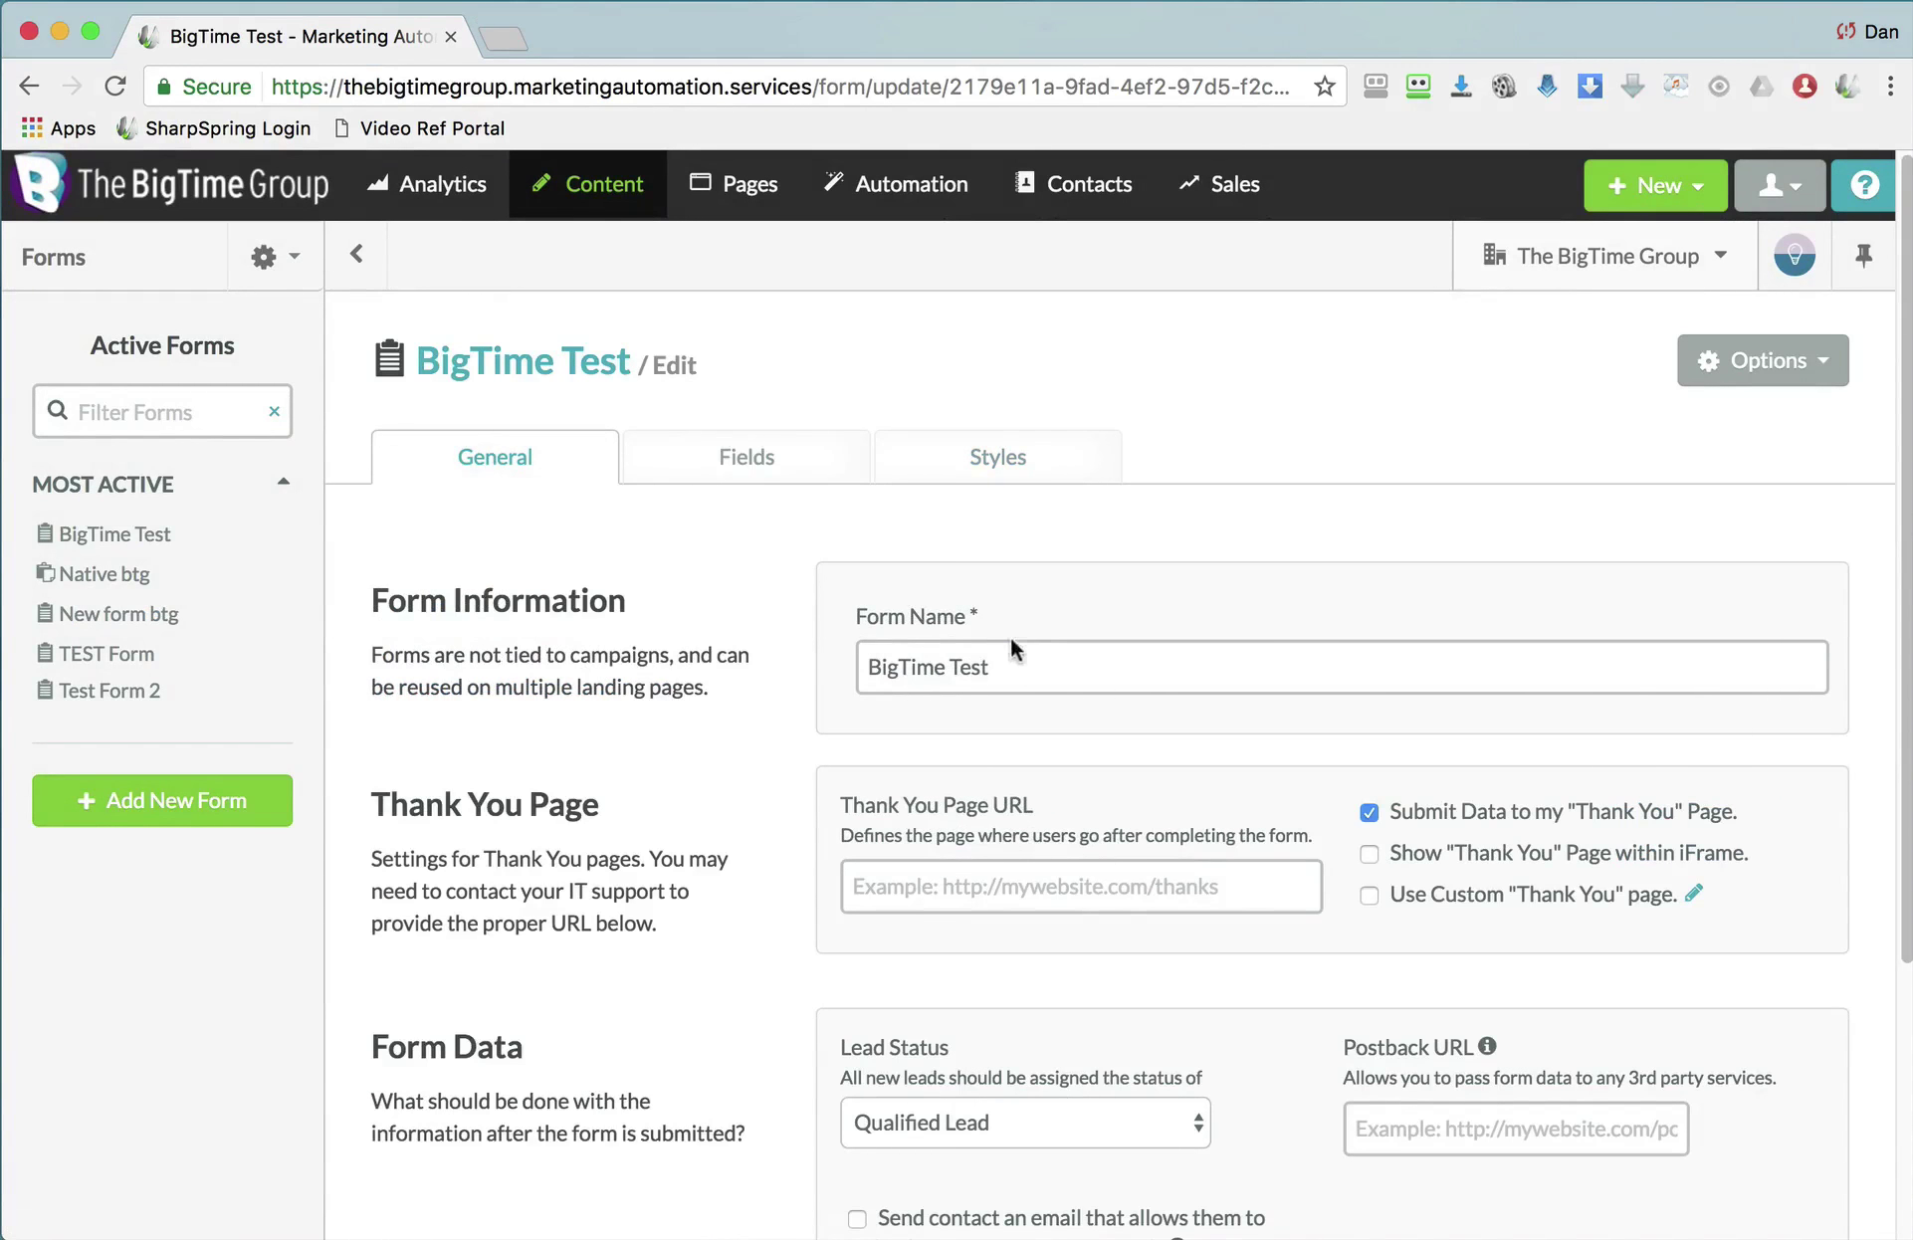
left_click_drag(1000, 665, 759, 652)
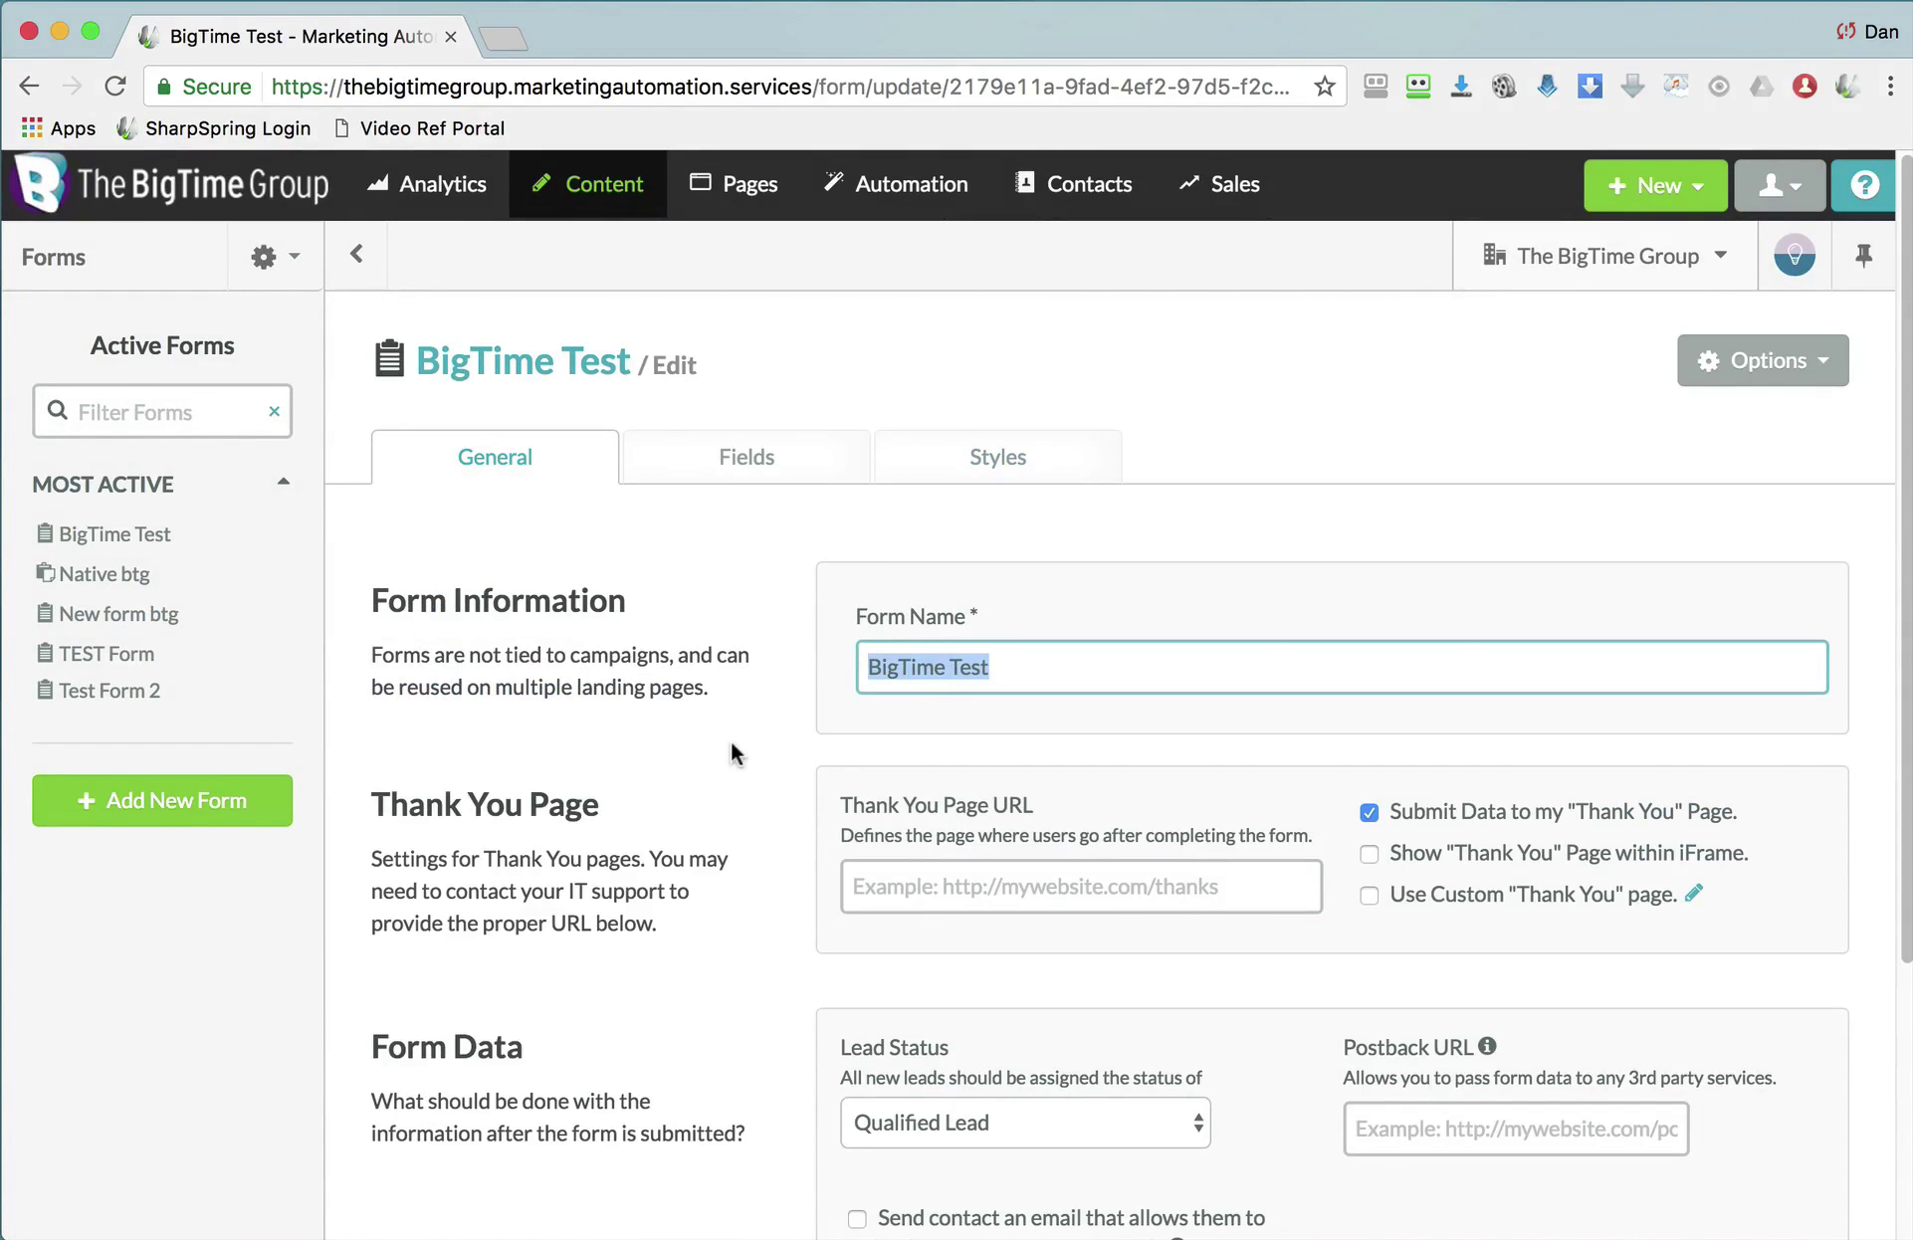
scroll(732, 743, "down", 3)
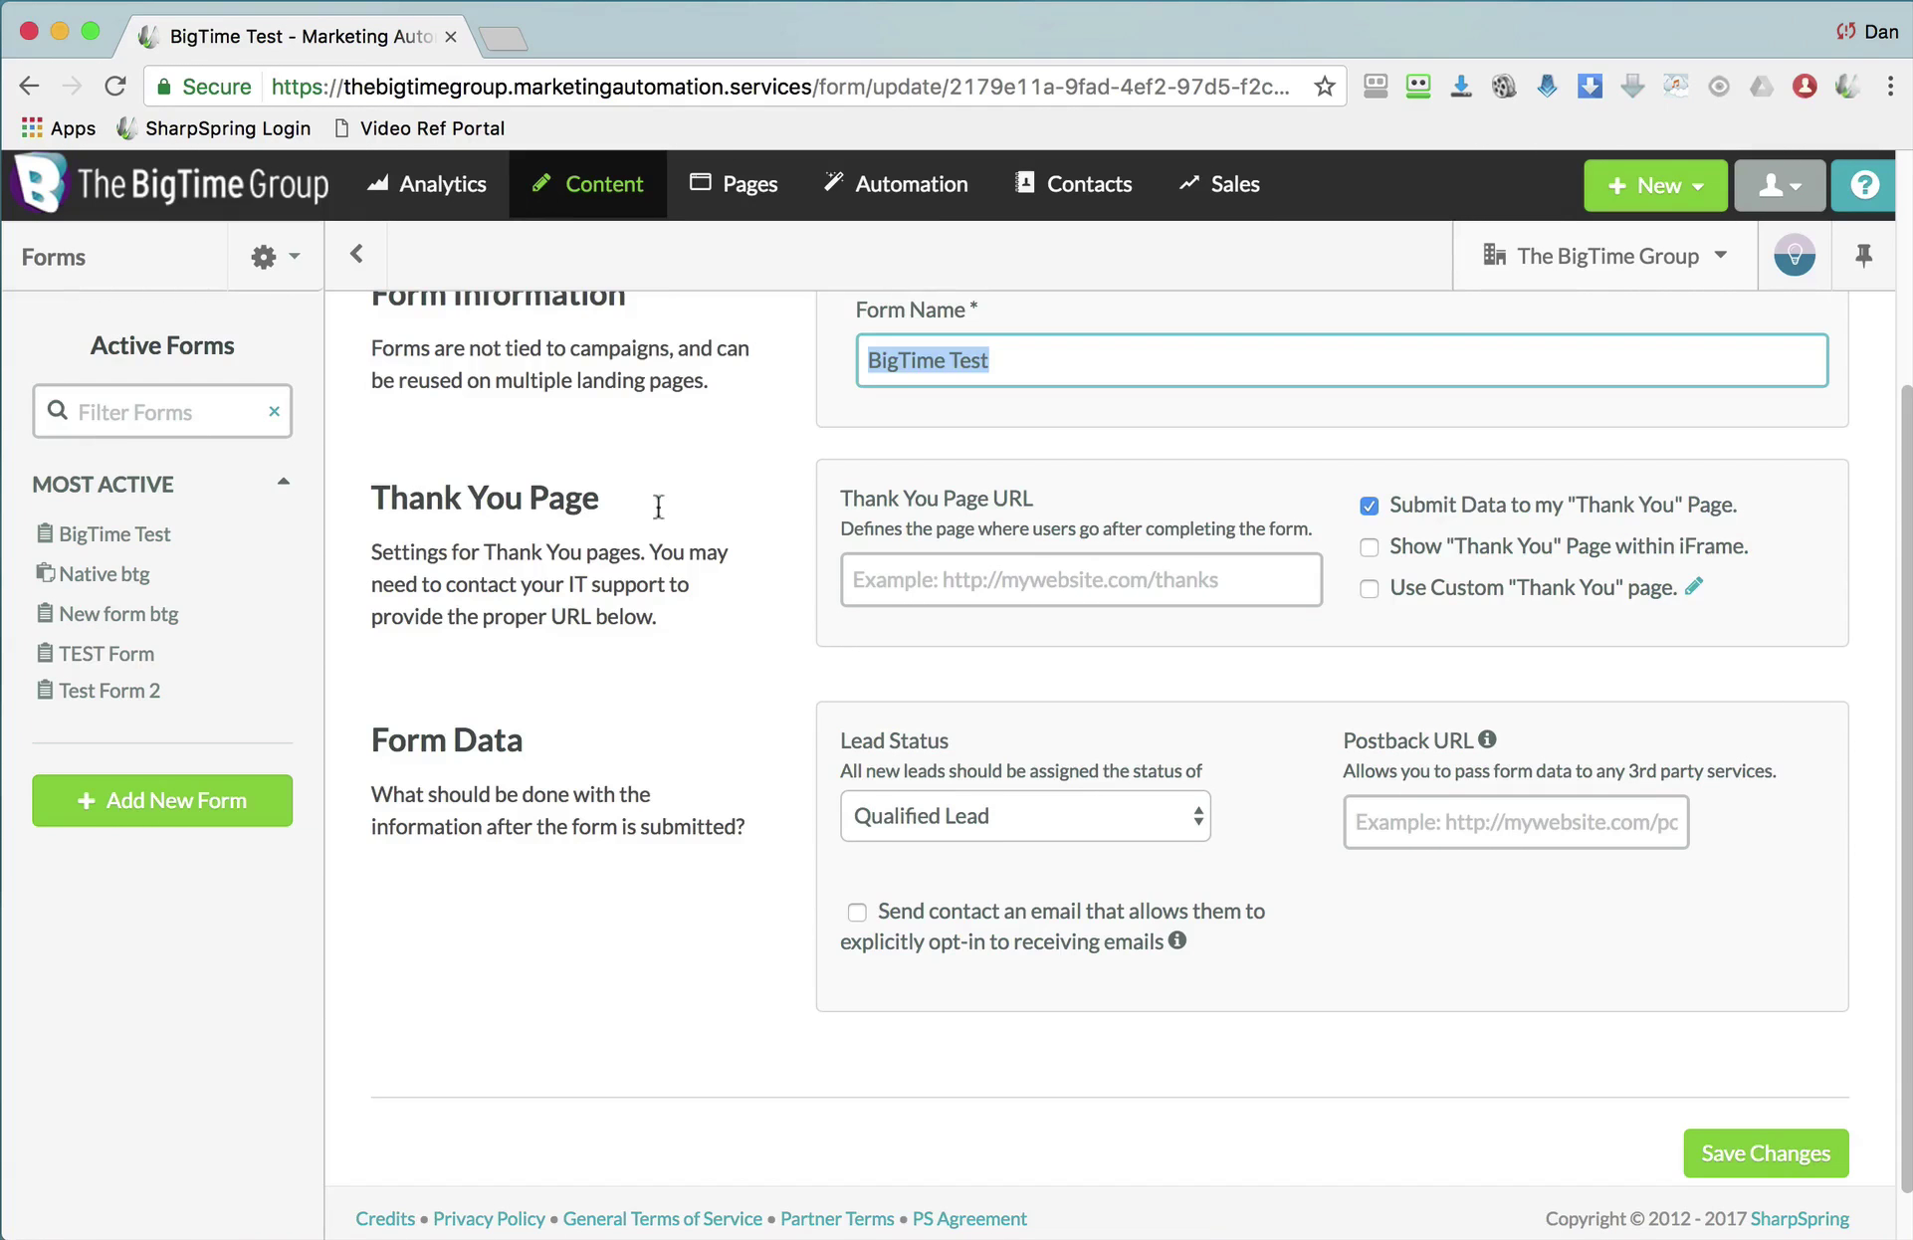
left_click(905, 588)
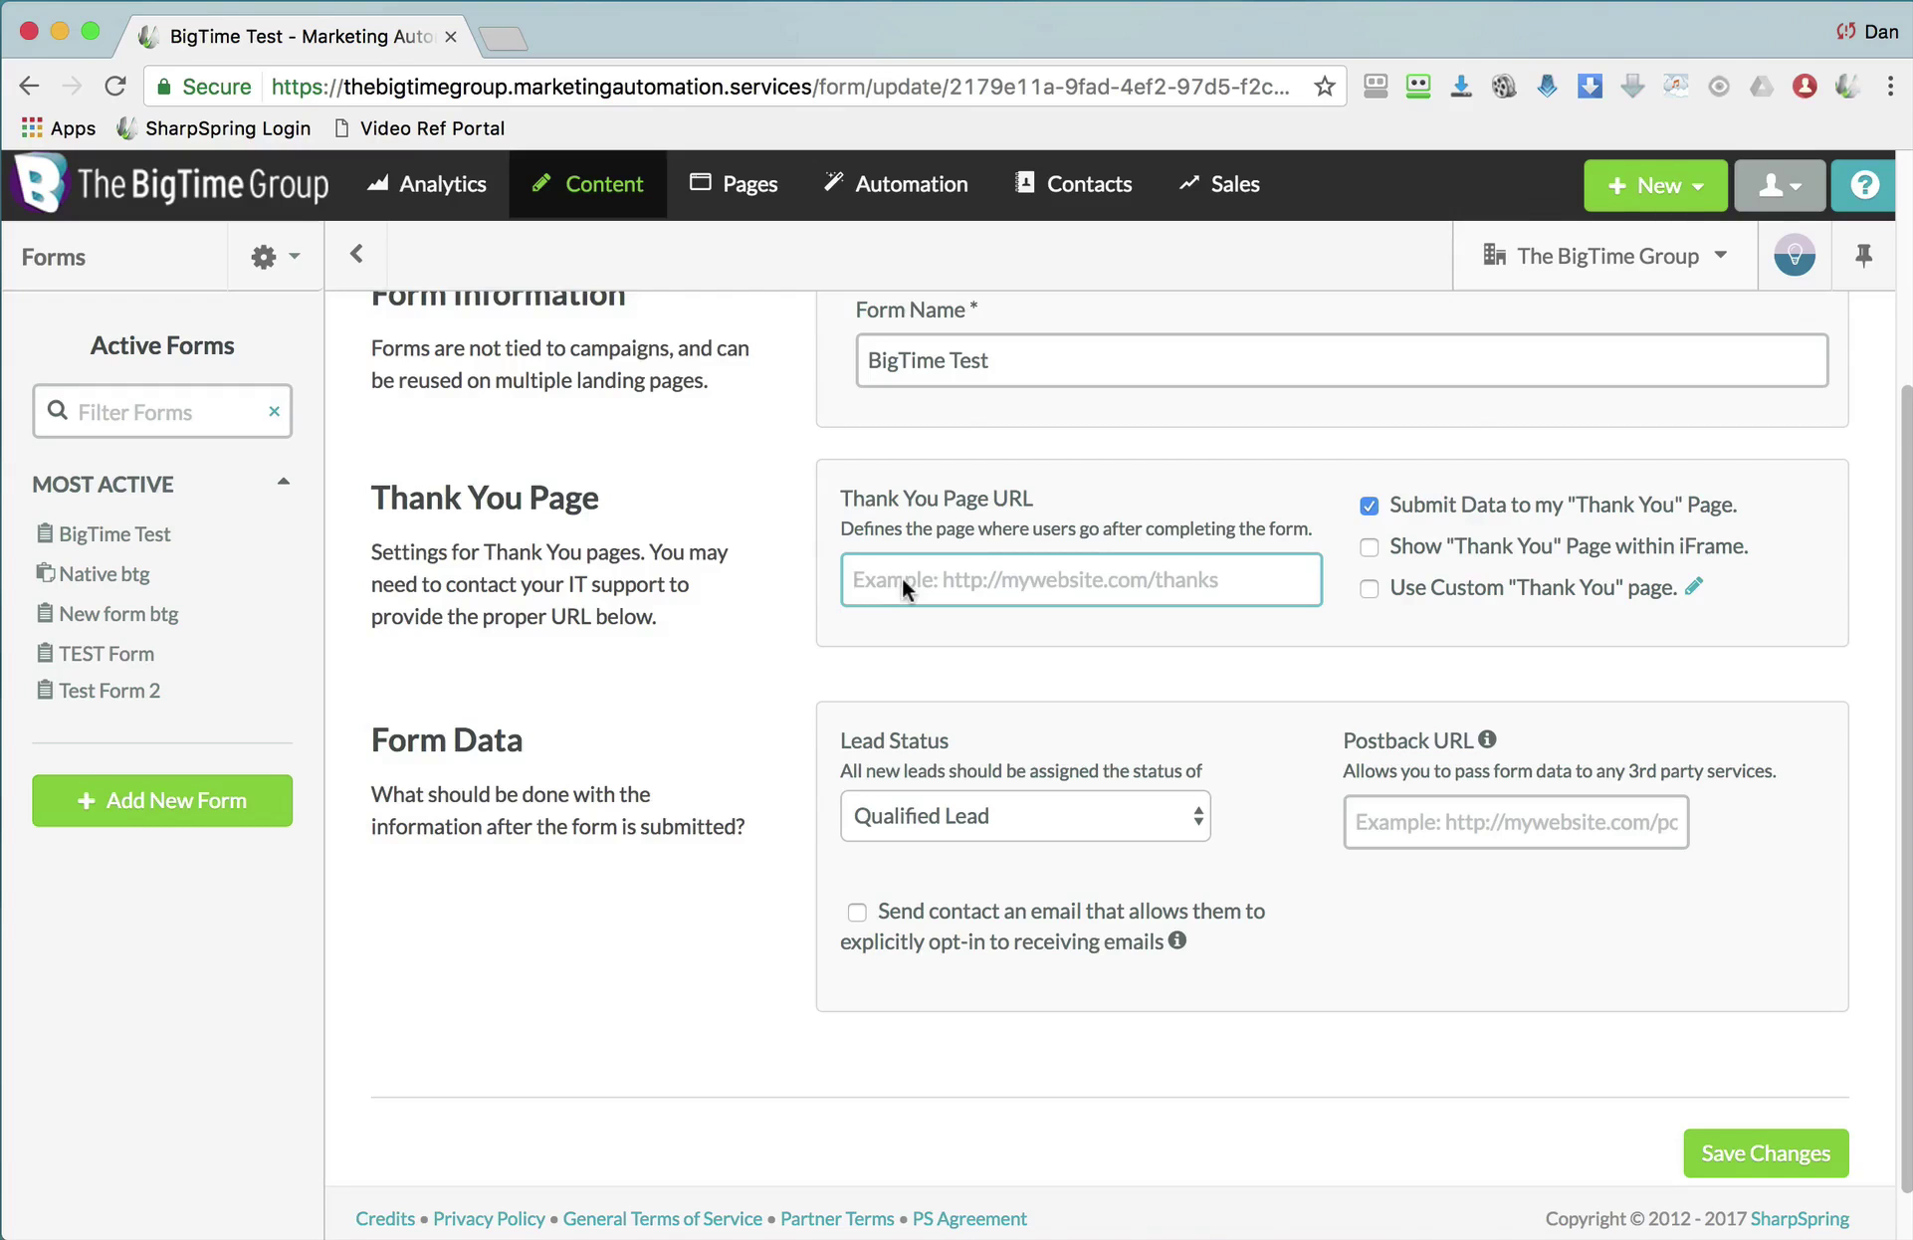
left_click(1366, 549)
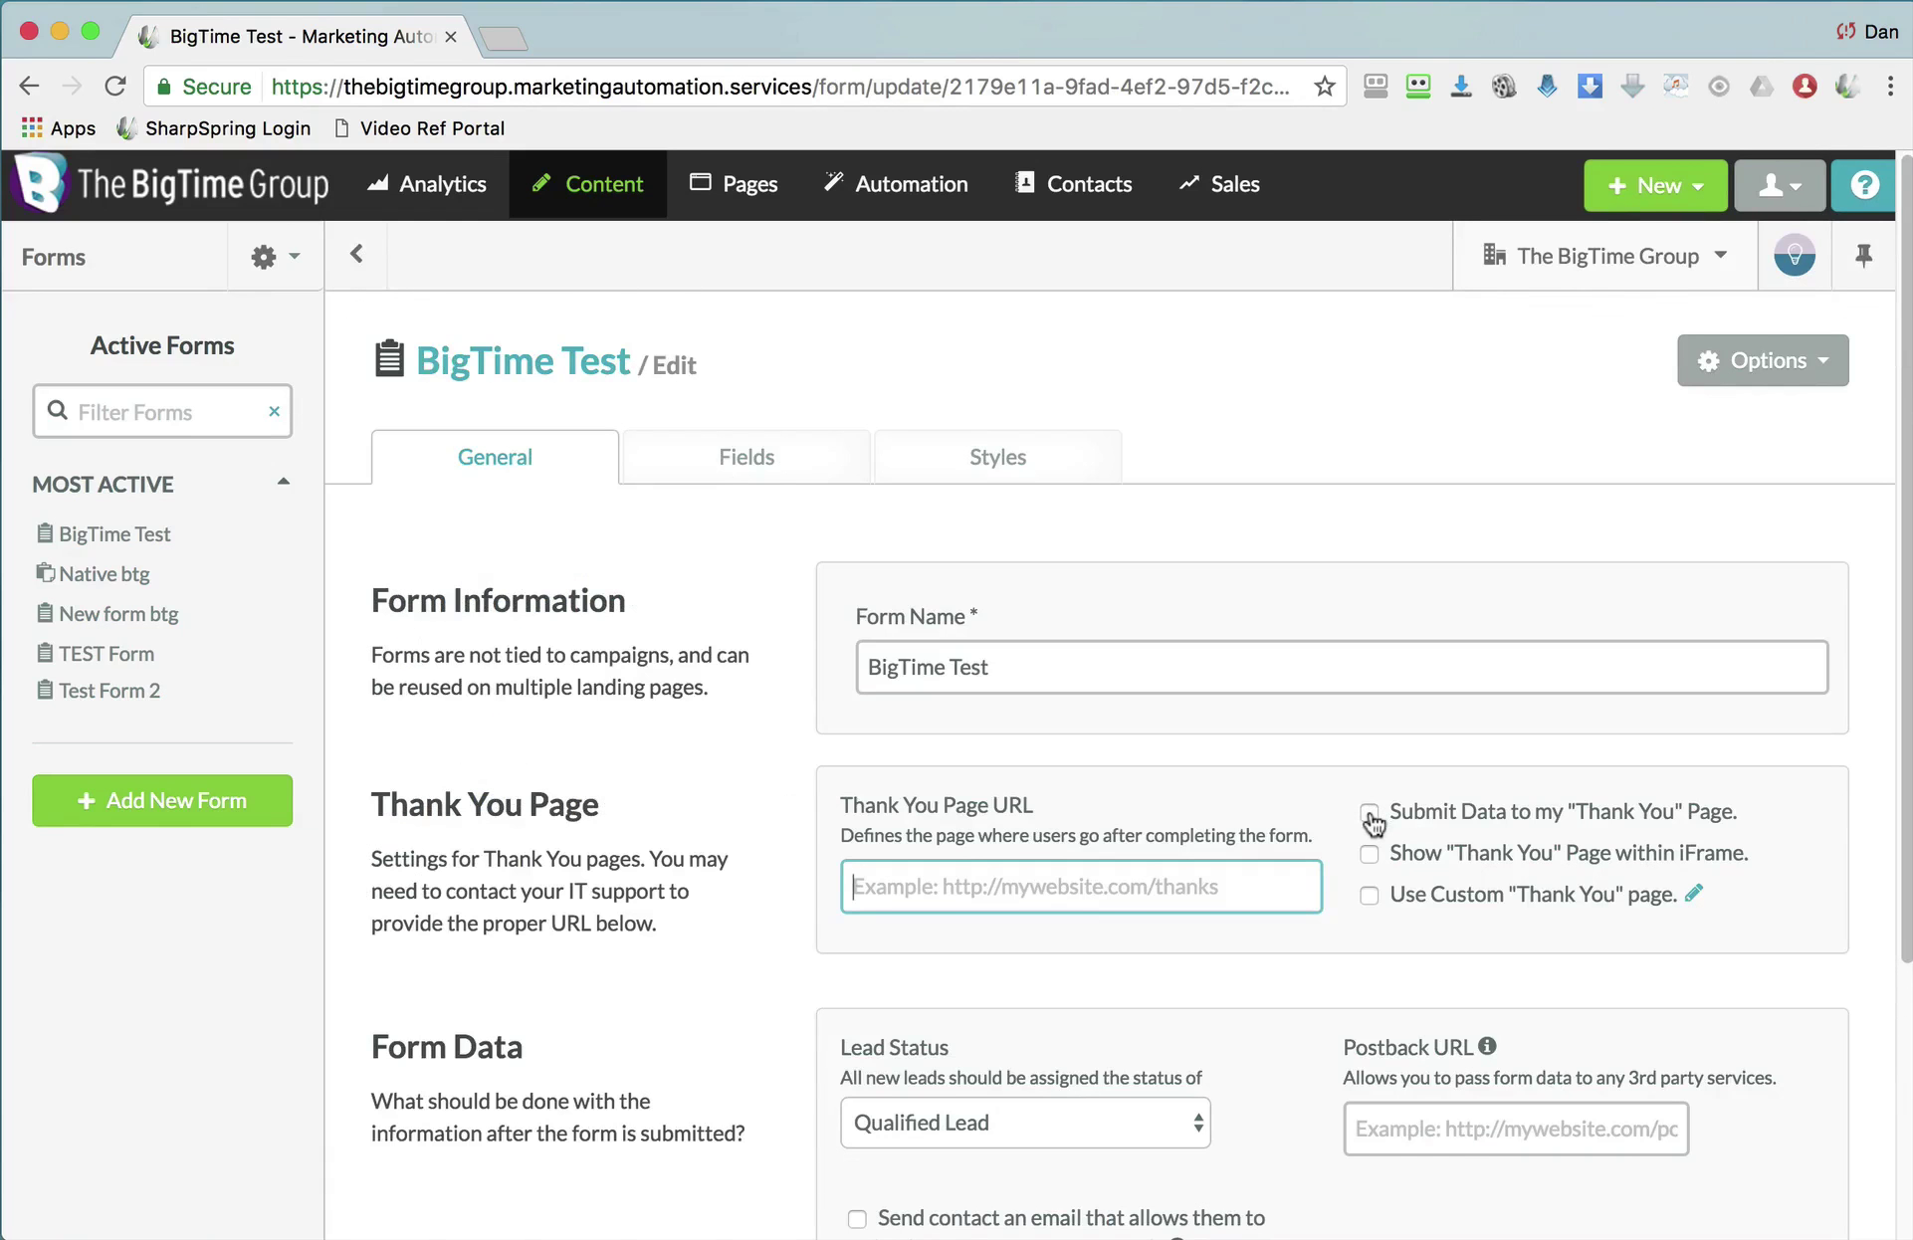
left_click(1370, 814)
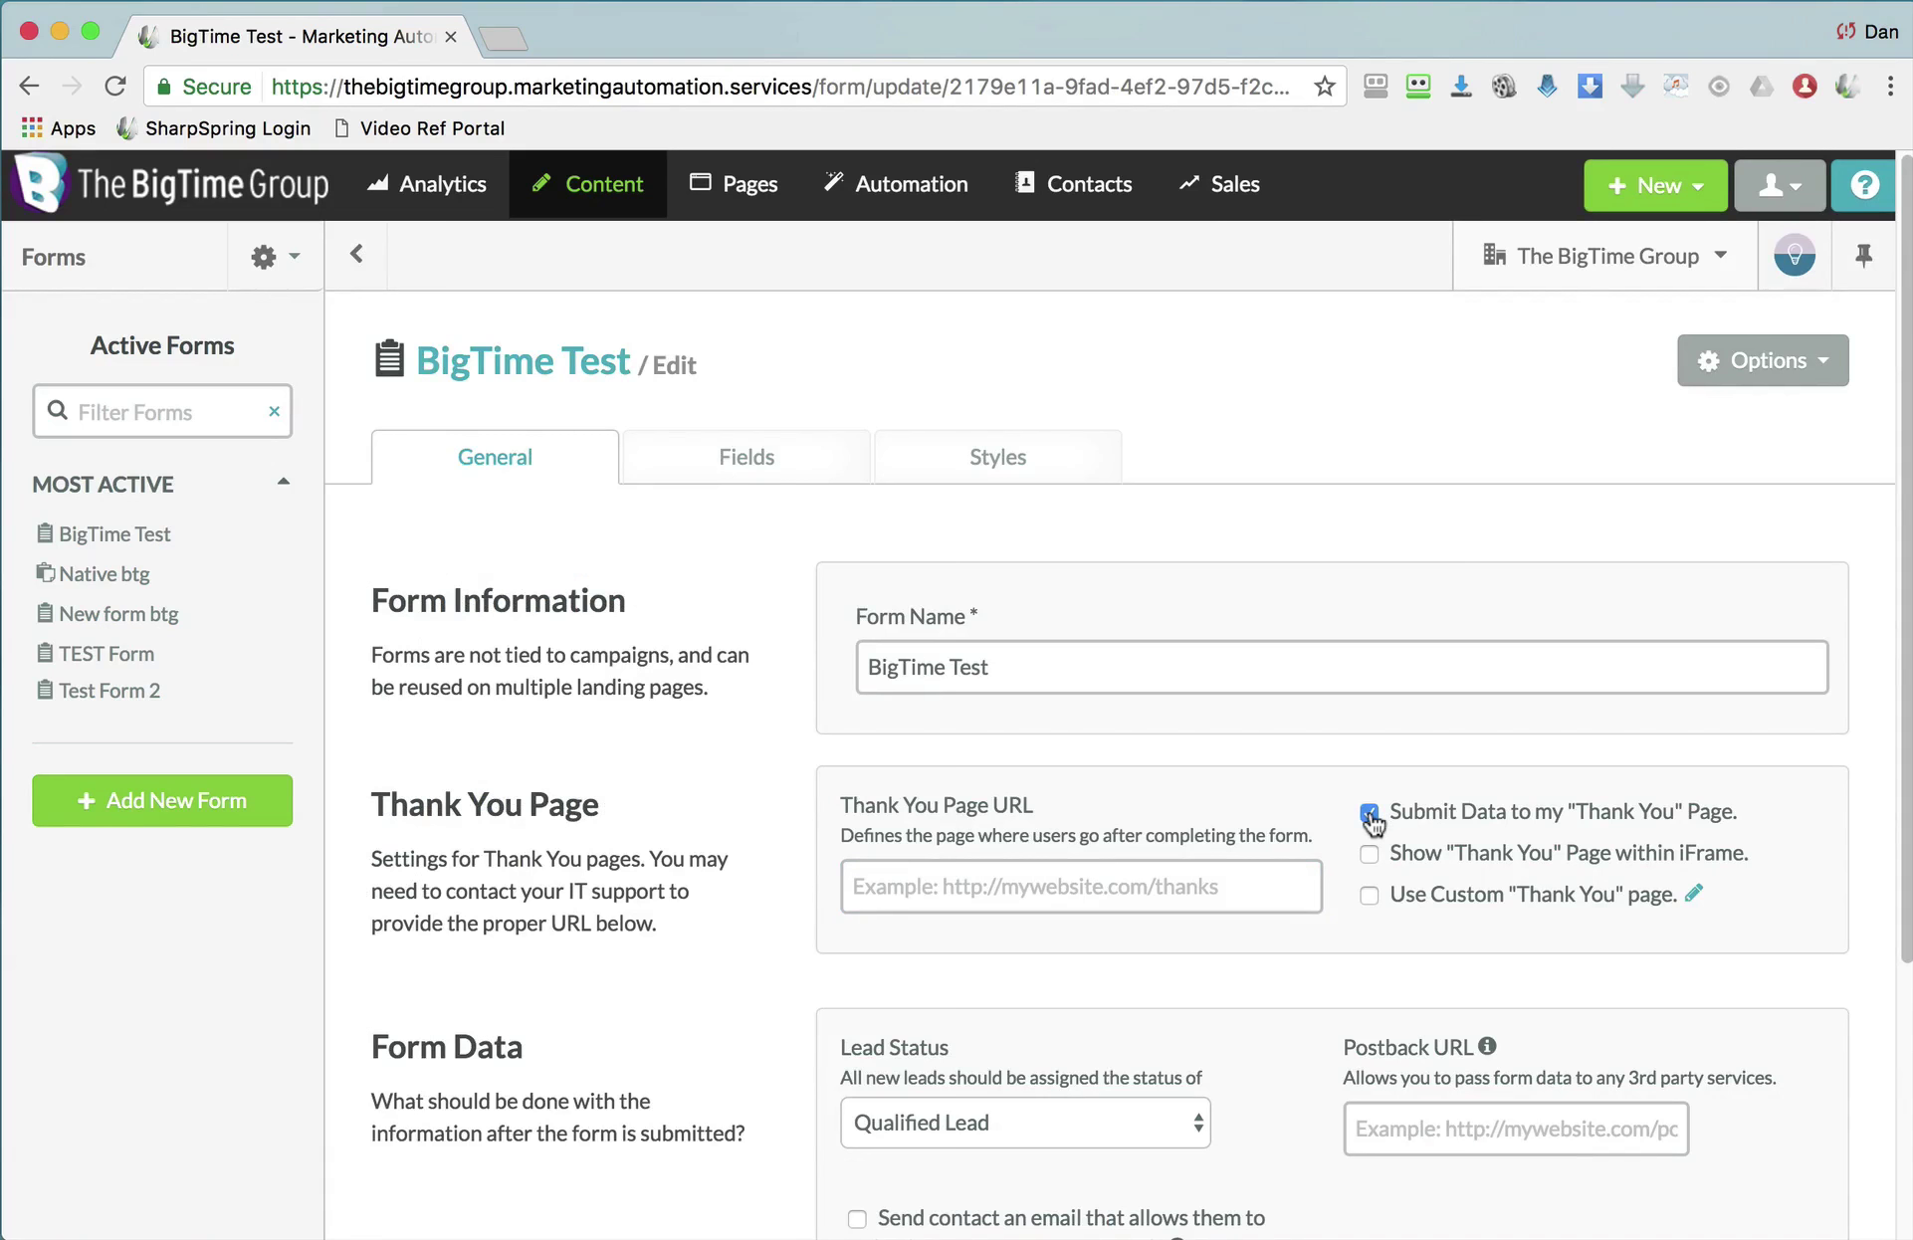
left_click(1370, 814)
left_click(1370, 897)
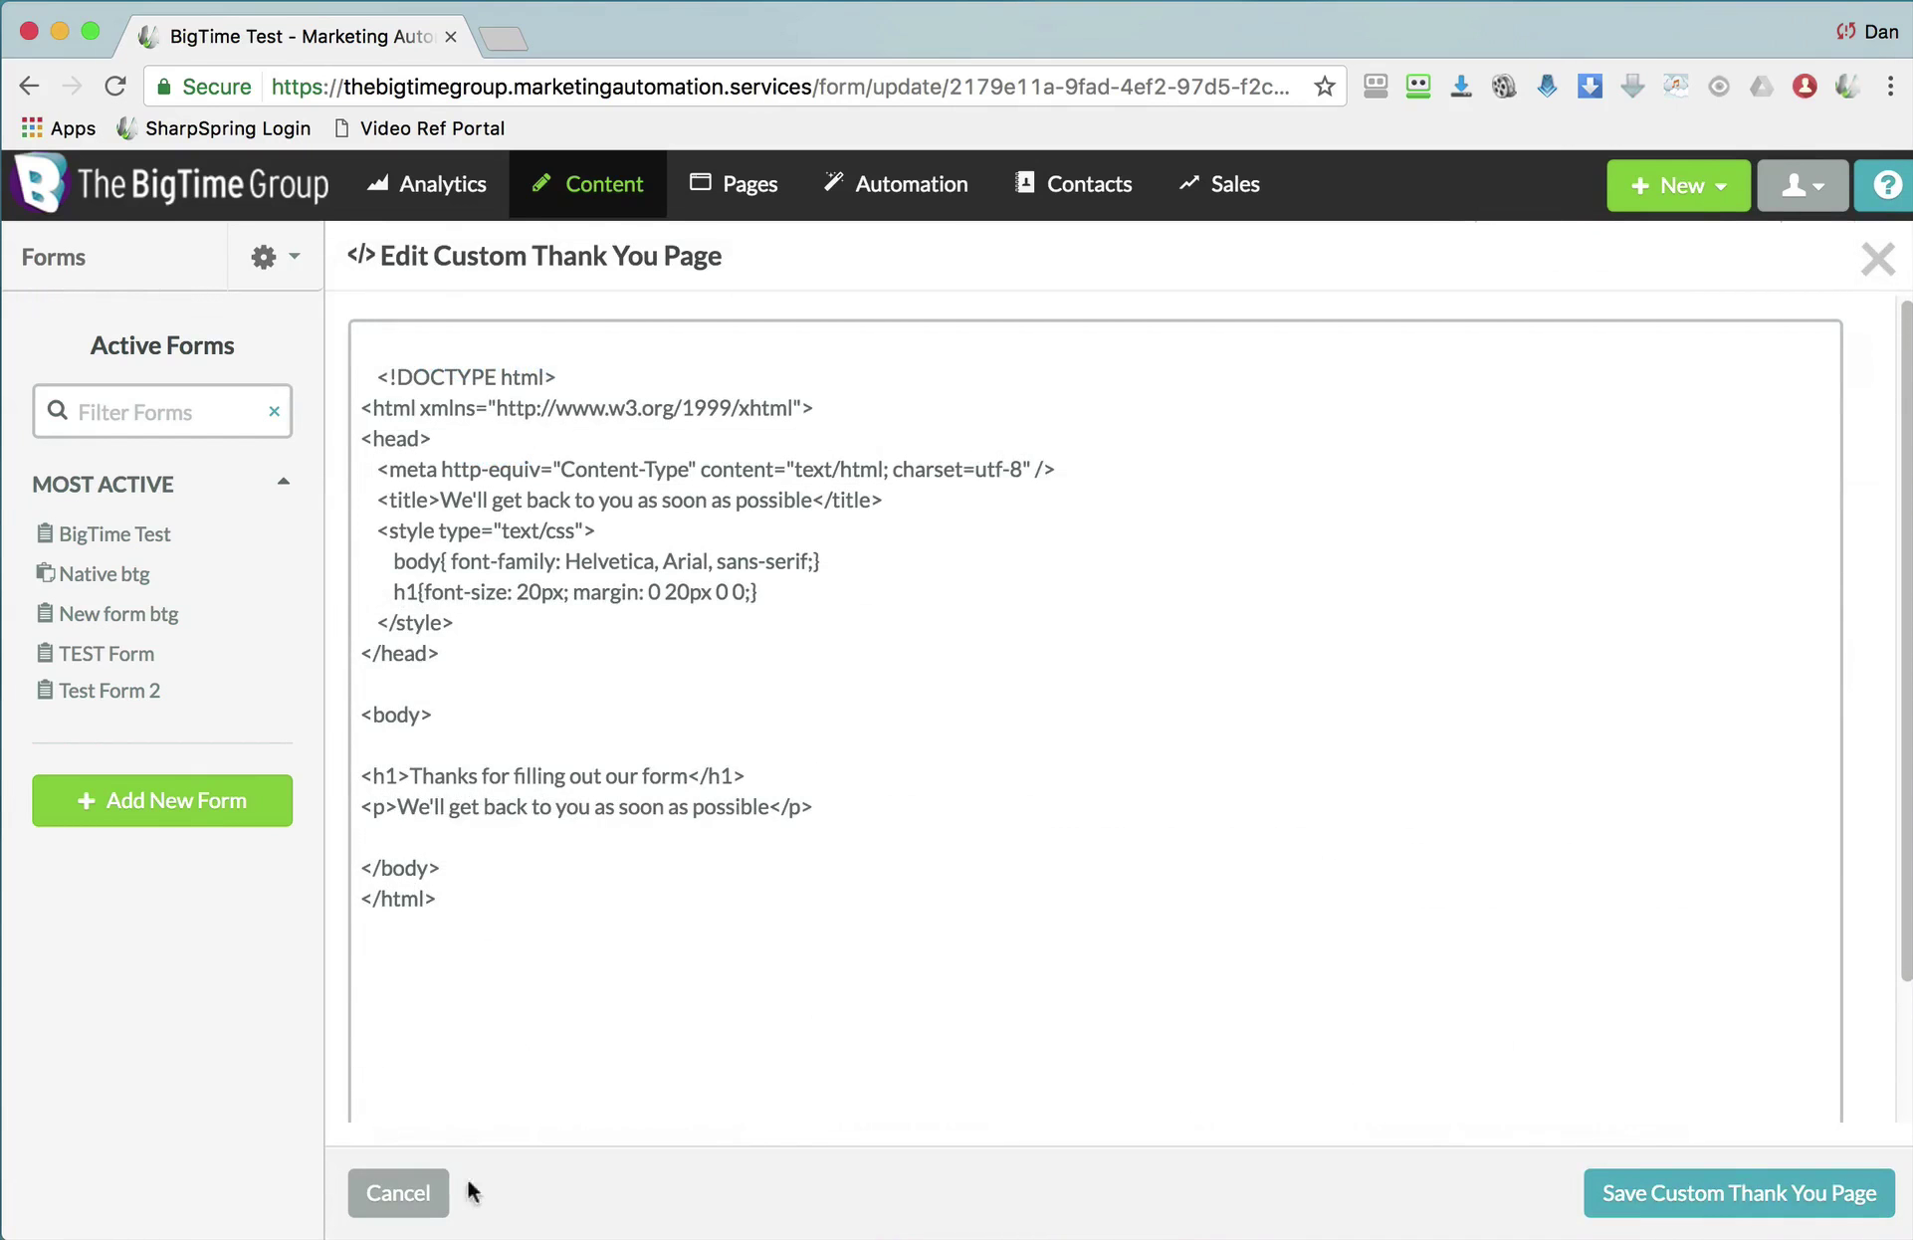
left_click(399, 1192)
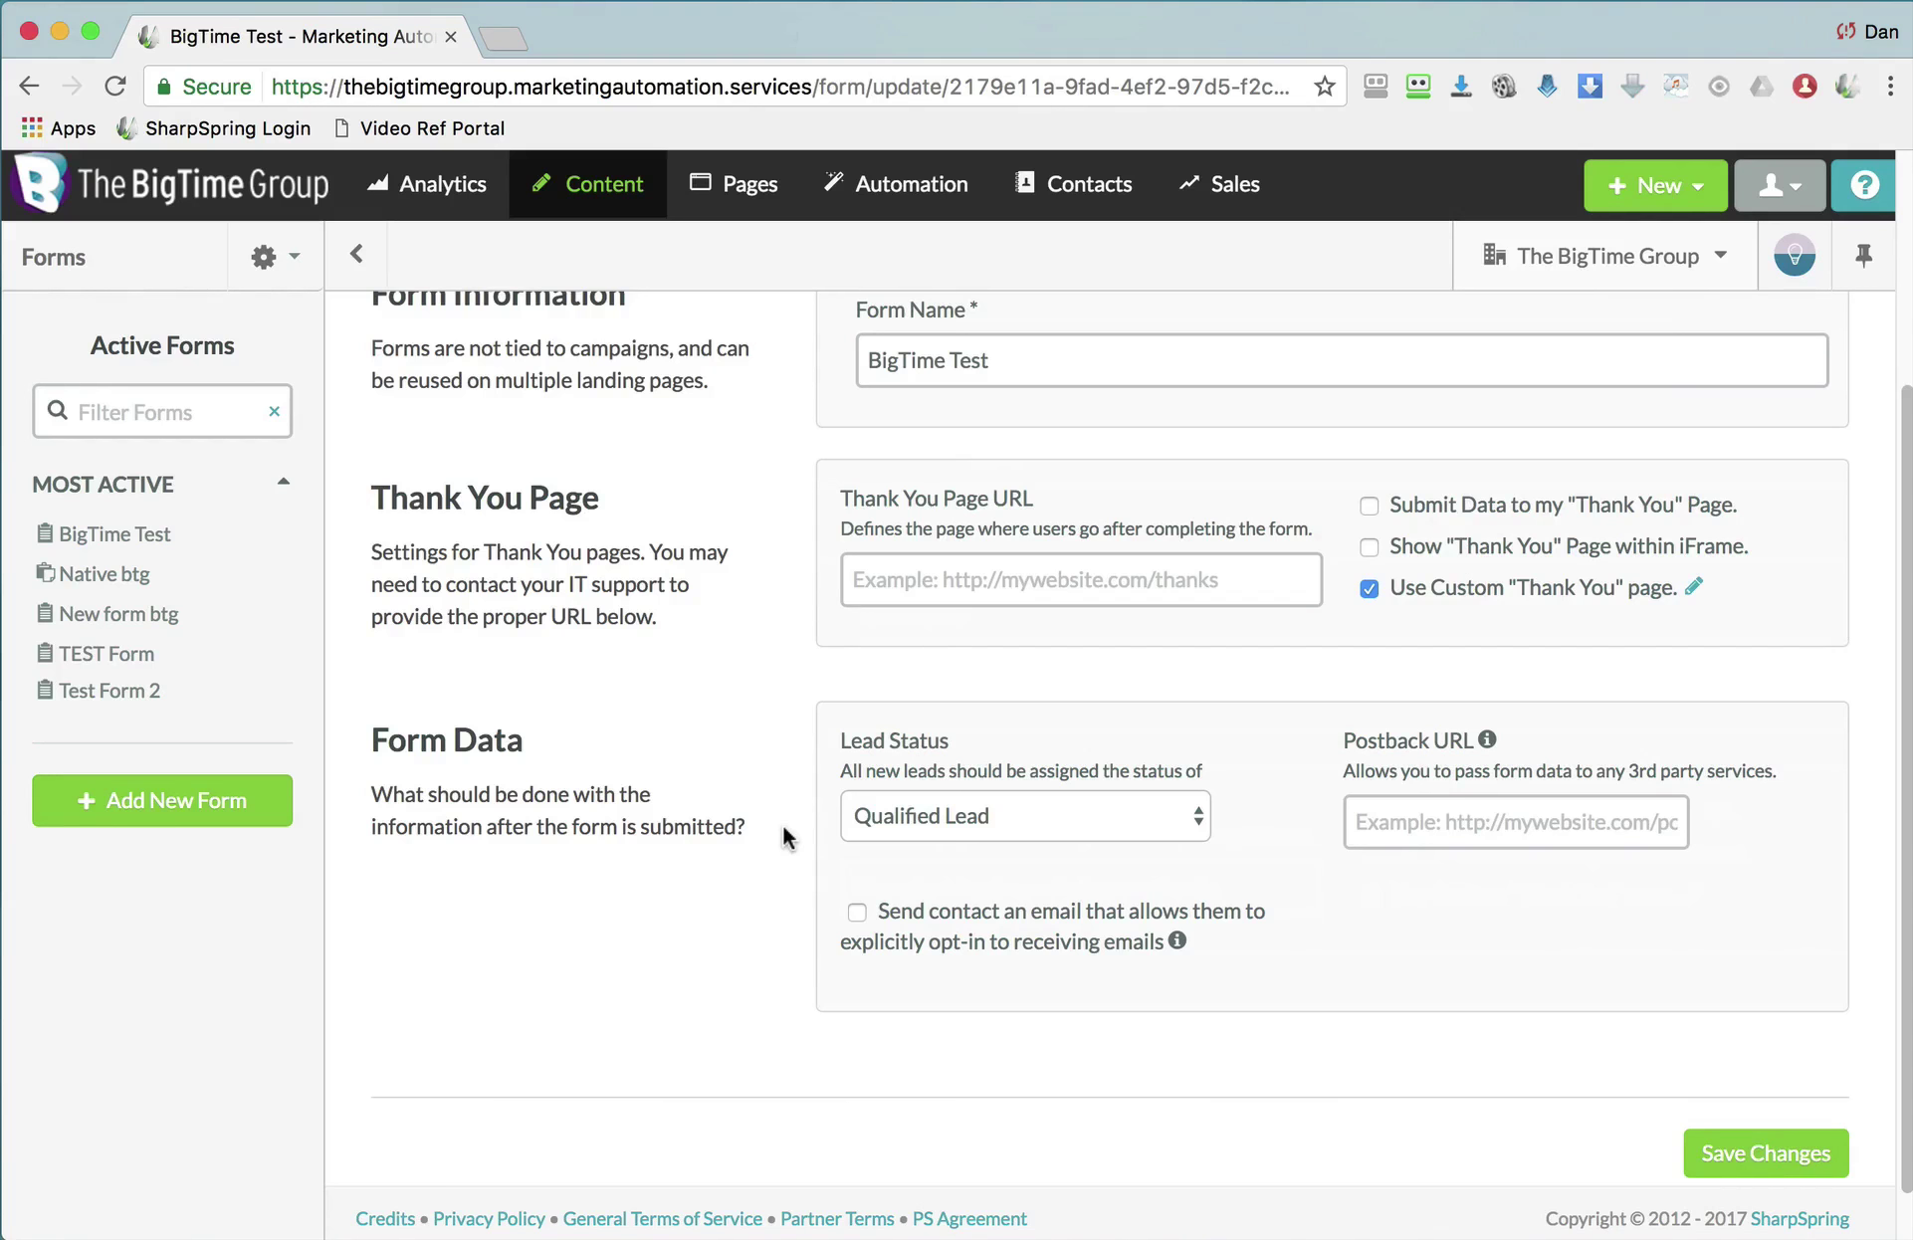
Keep Qualified Lead as the status for new leads, leave the Postback URL empty, and save the form changes.
left_click(1013, 816)
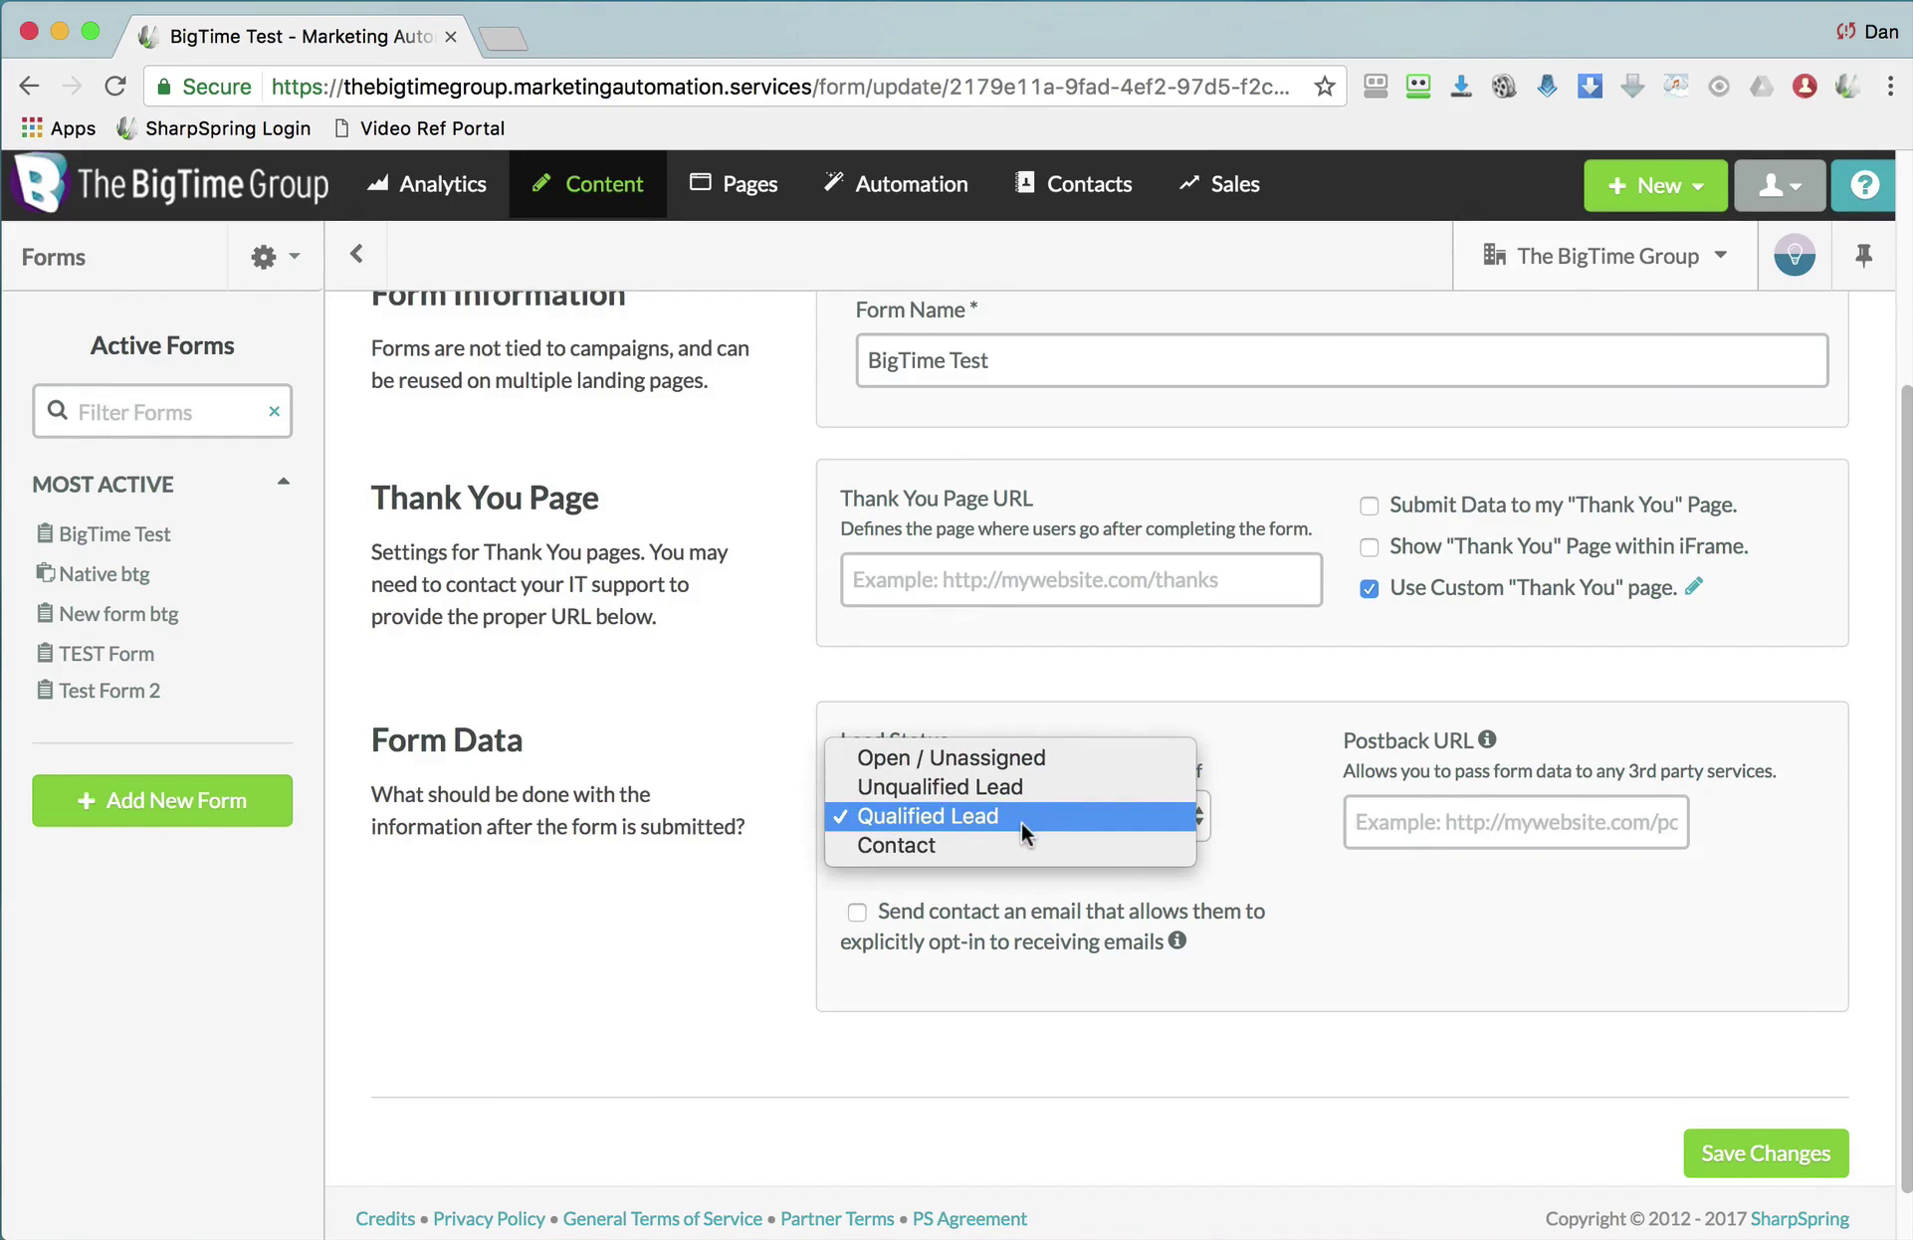
left_click(1067, 819)
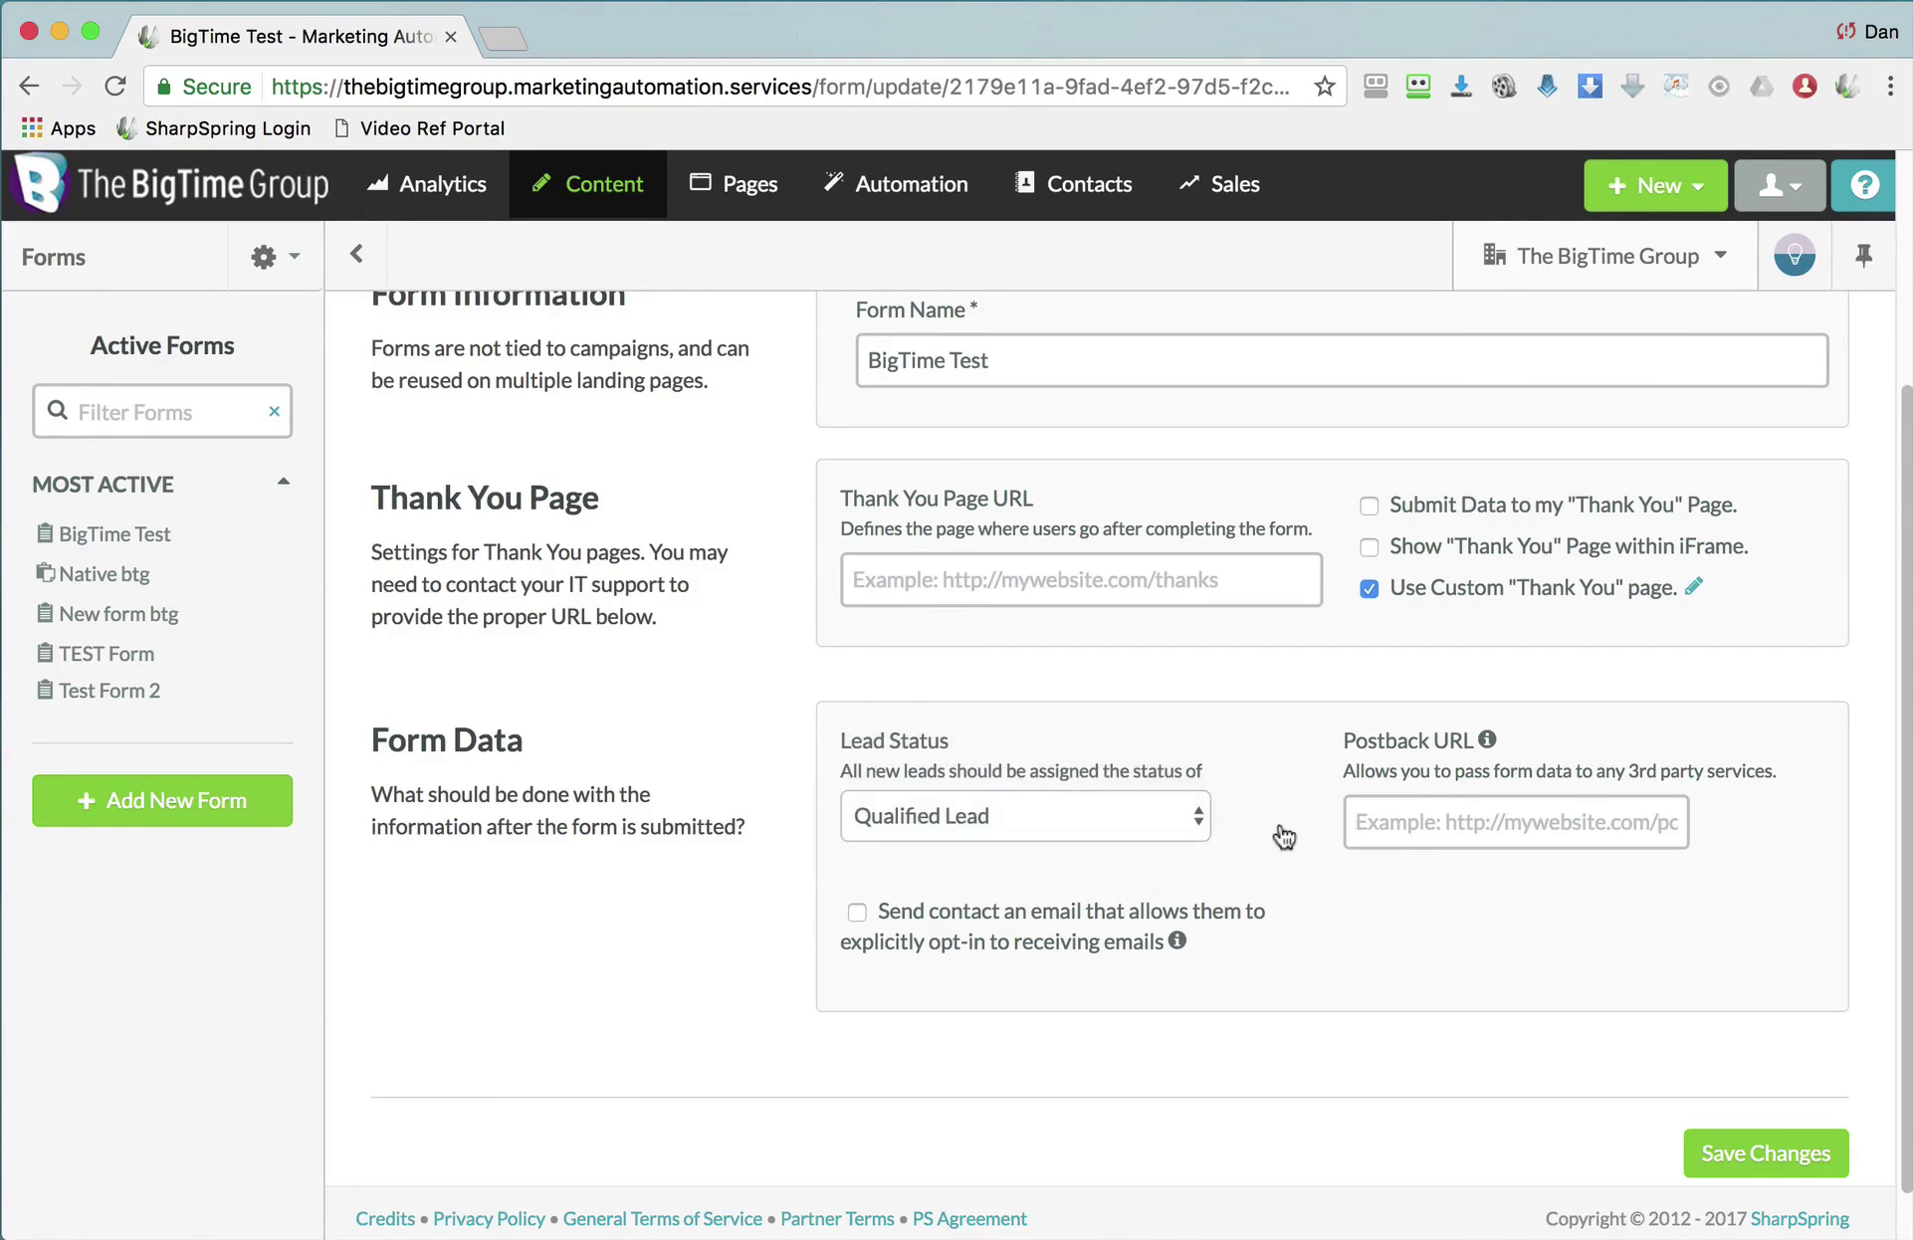
left_click(1397, 824)
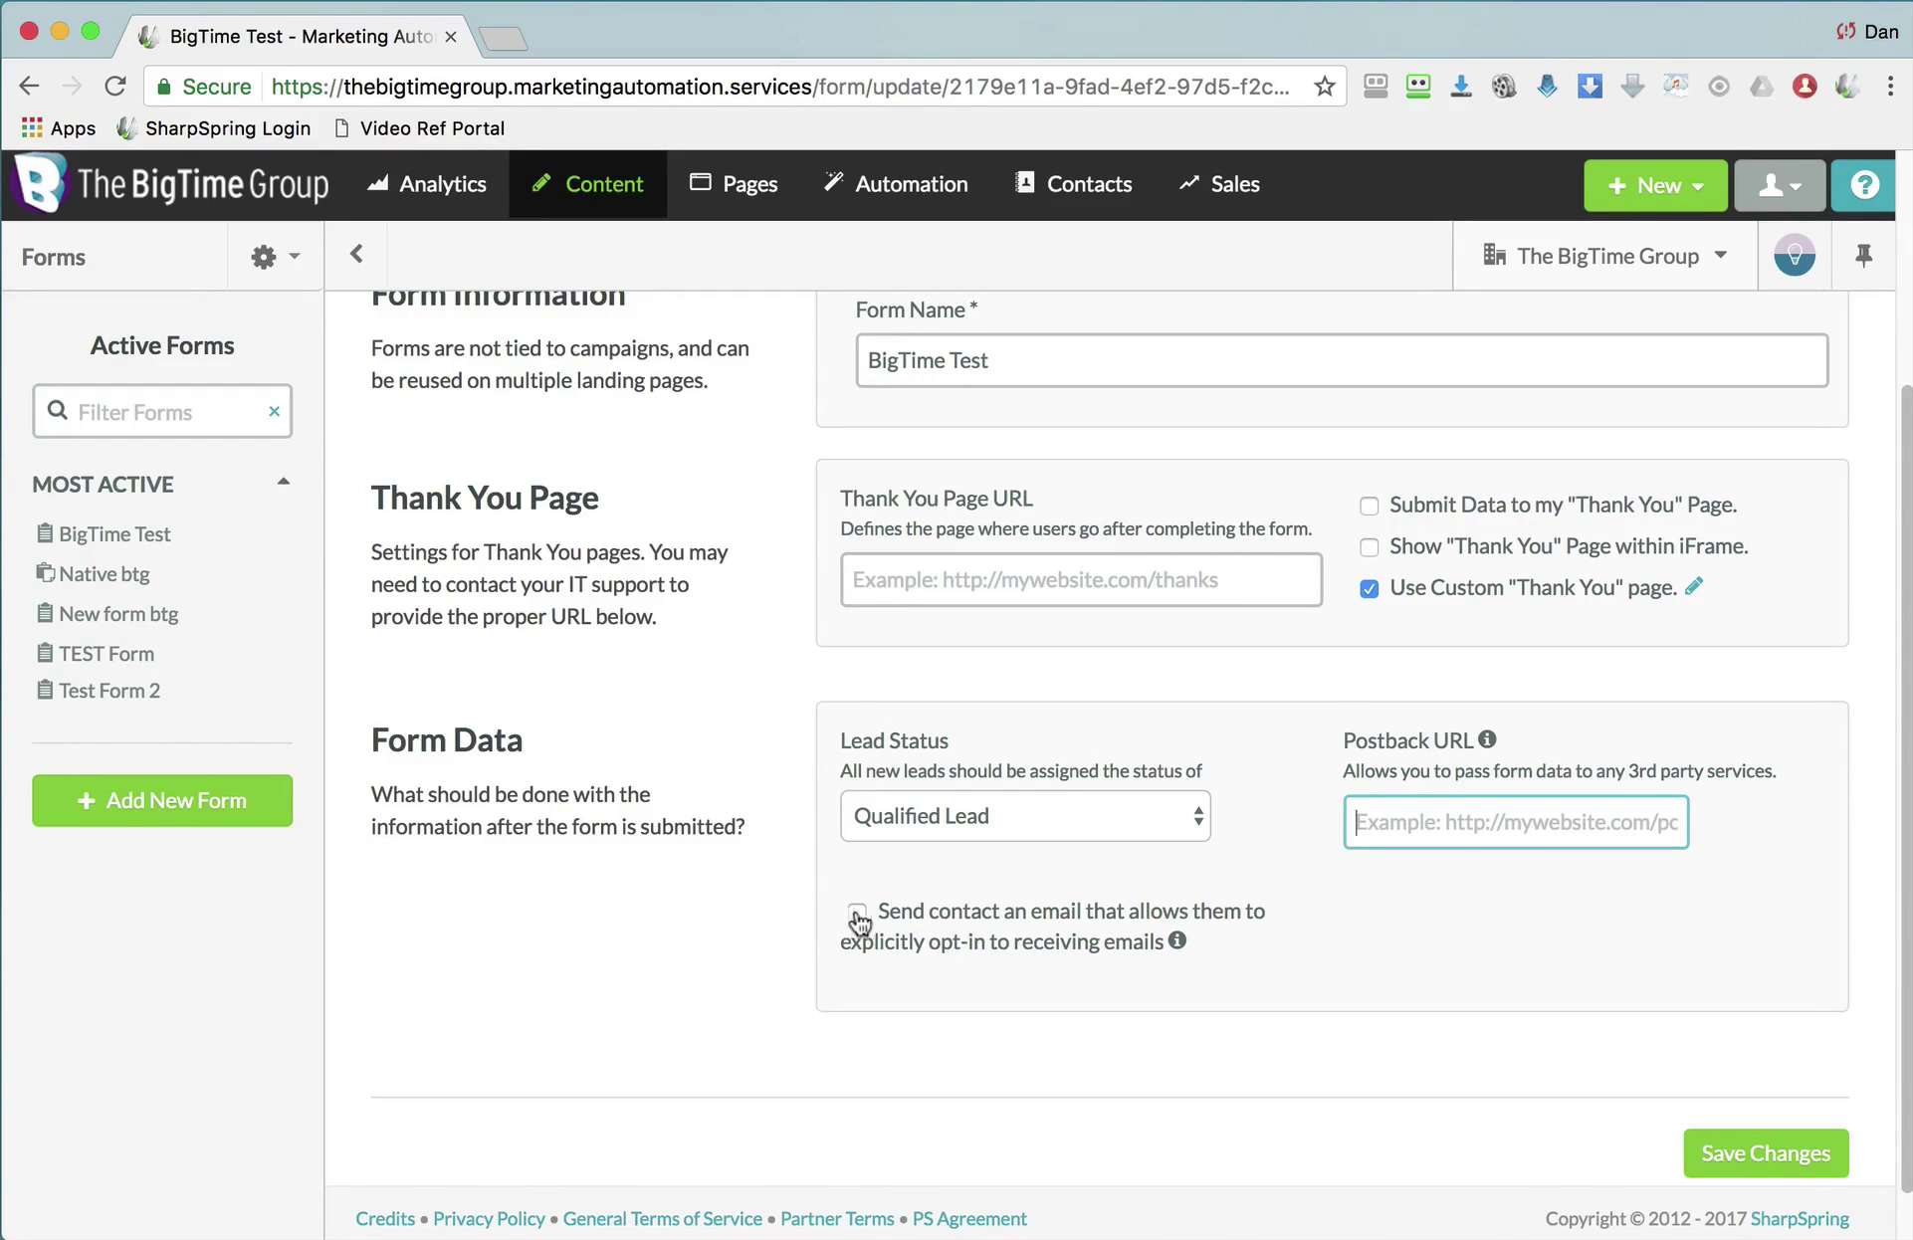
left_click(1750, 1152)
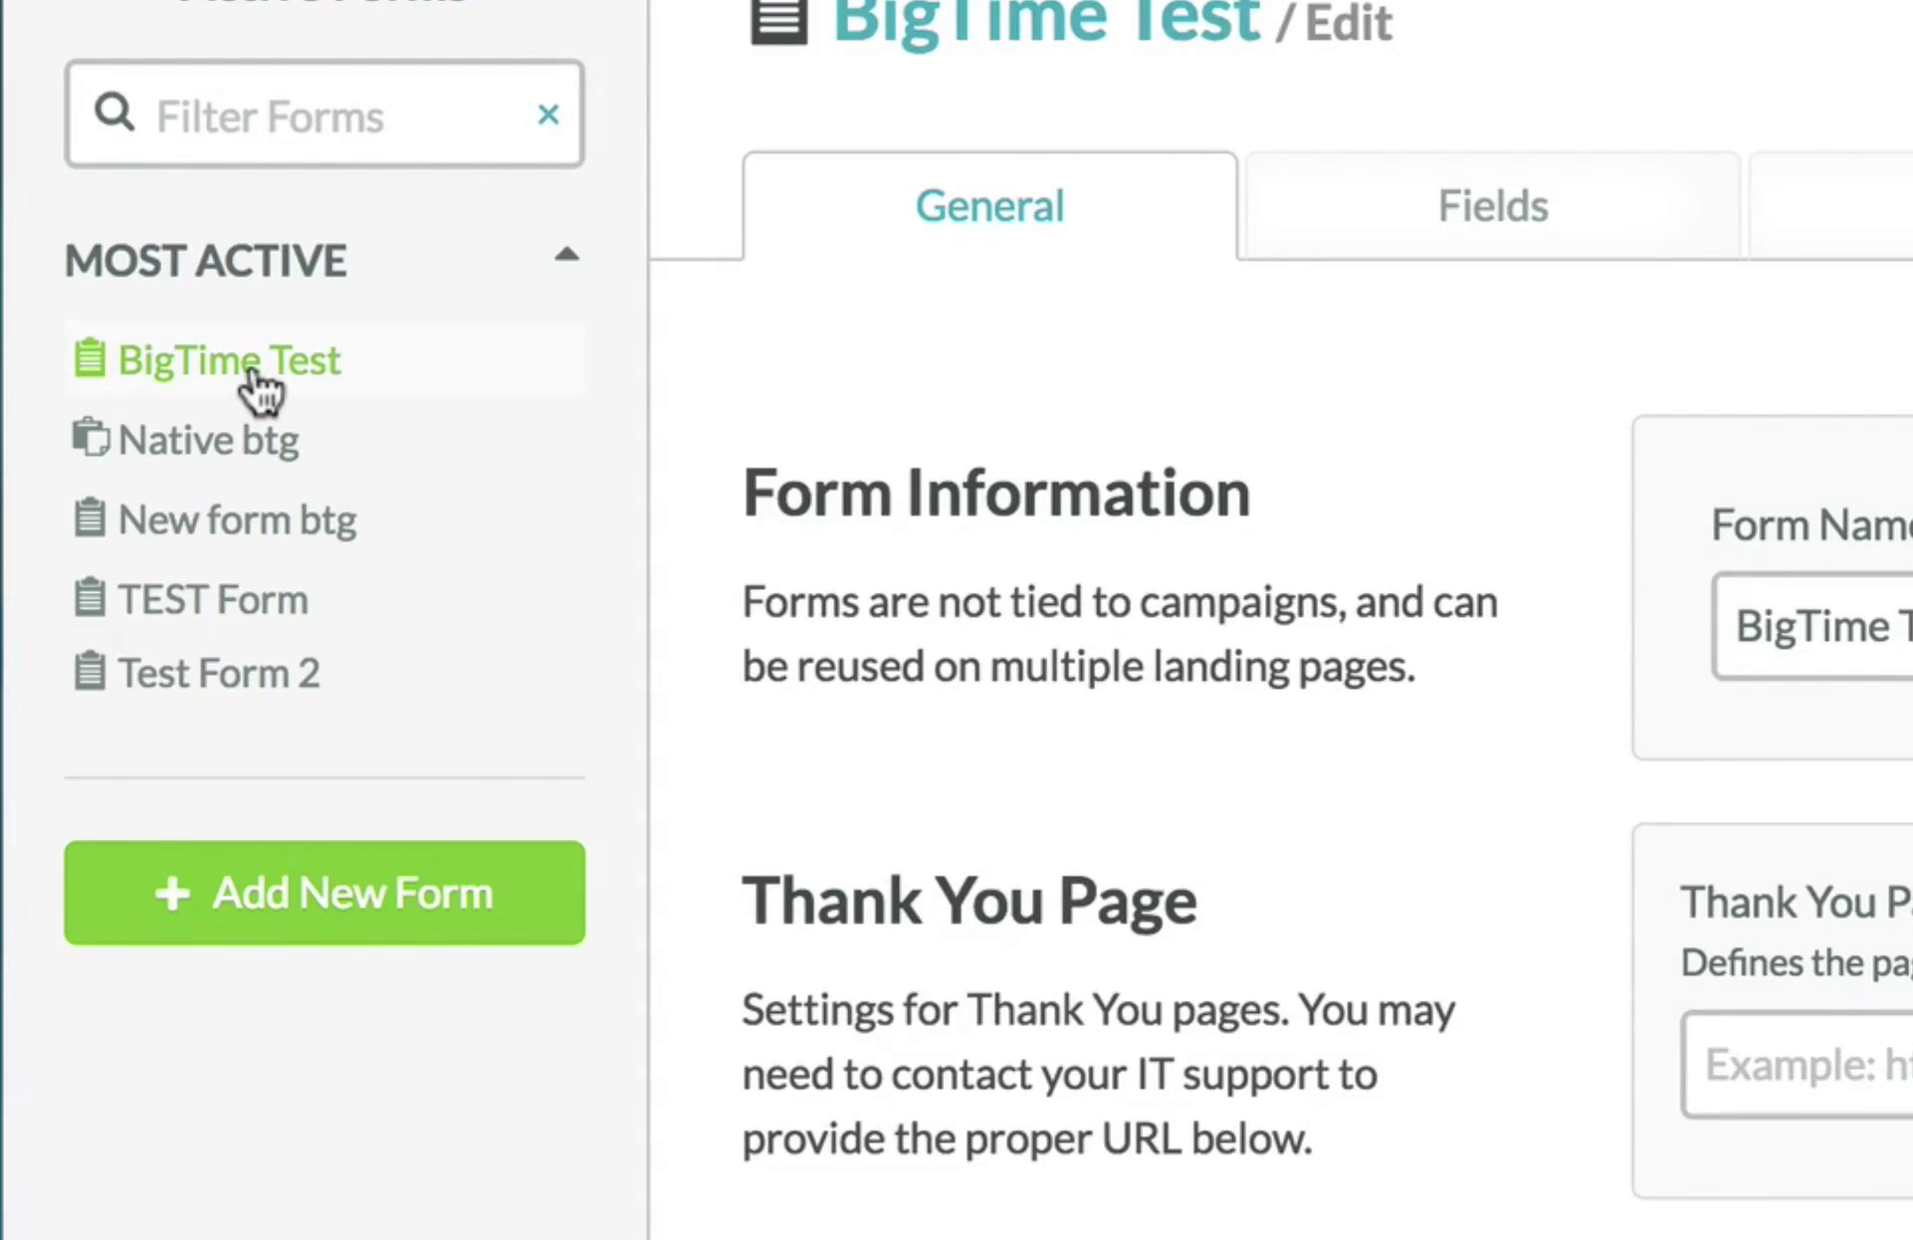
Open the BigTime Test form's overview, review its preview, and view the embed code before closing it.
left_click(254, 378)
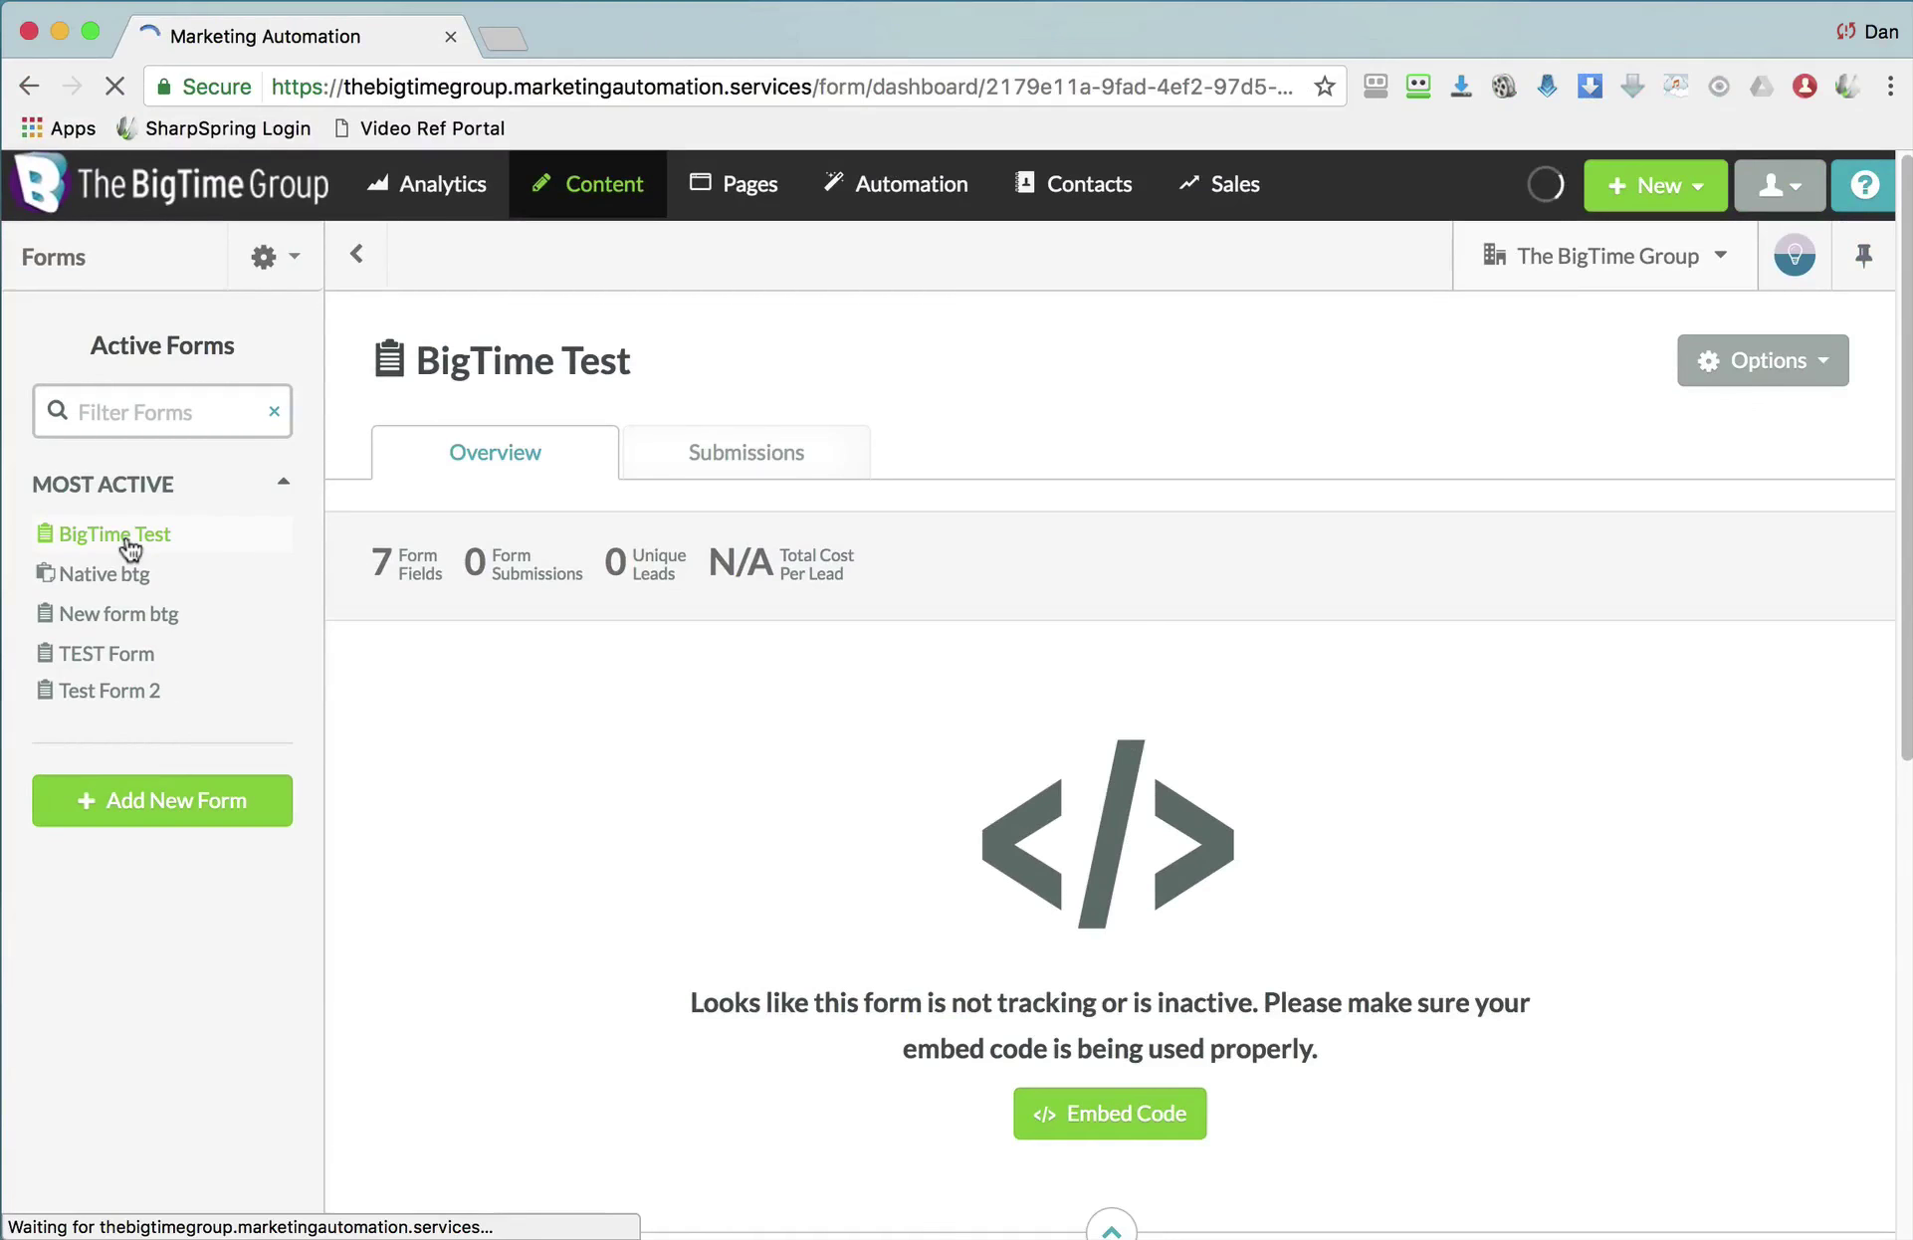
scroll(1183, 706, "down", 10)
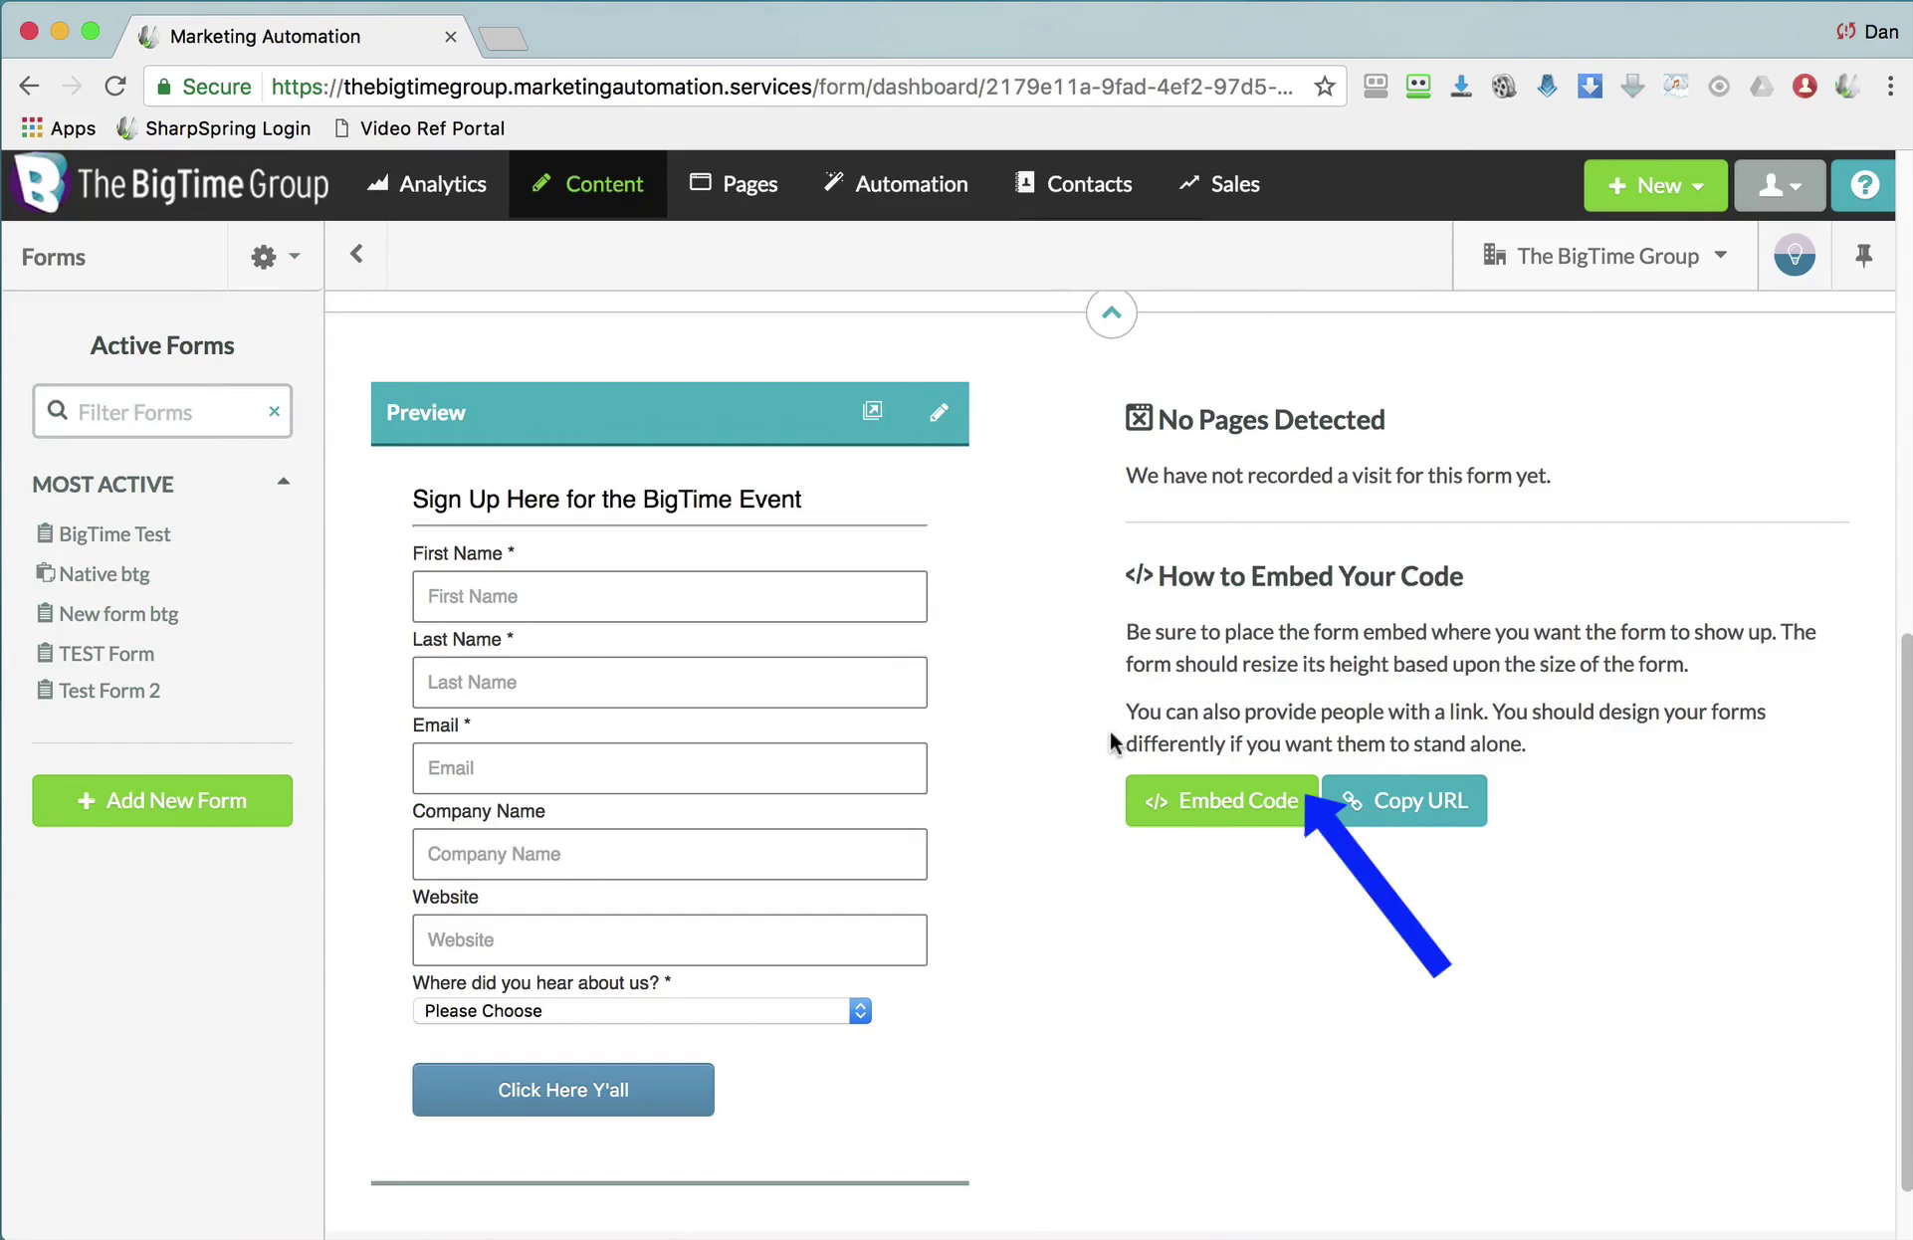
left_click(1216, 799)
left_click(1489, 1076)
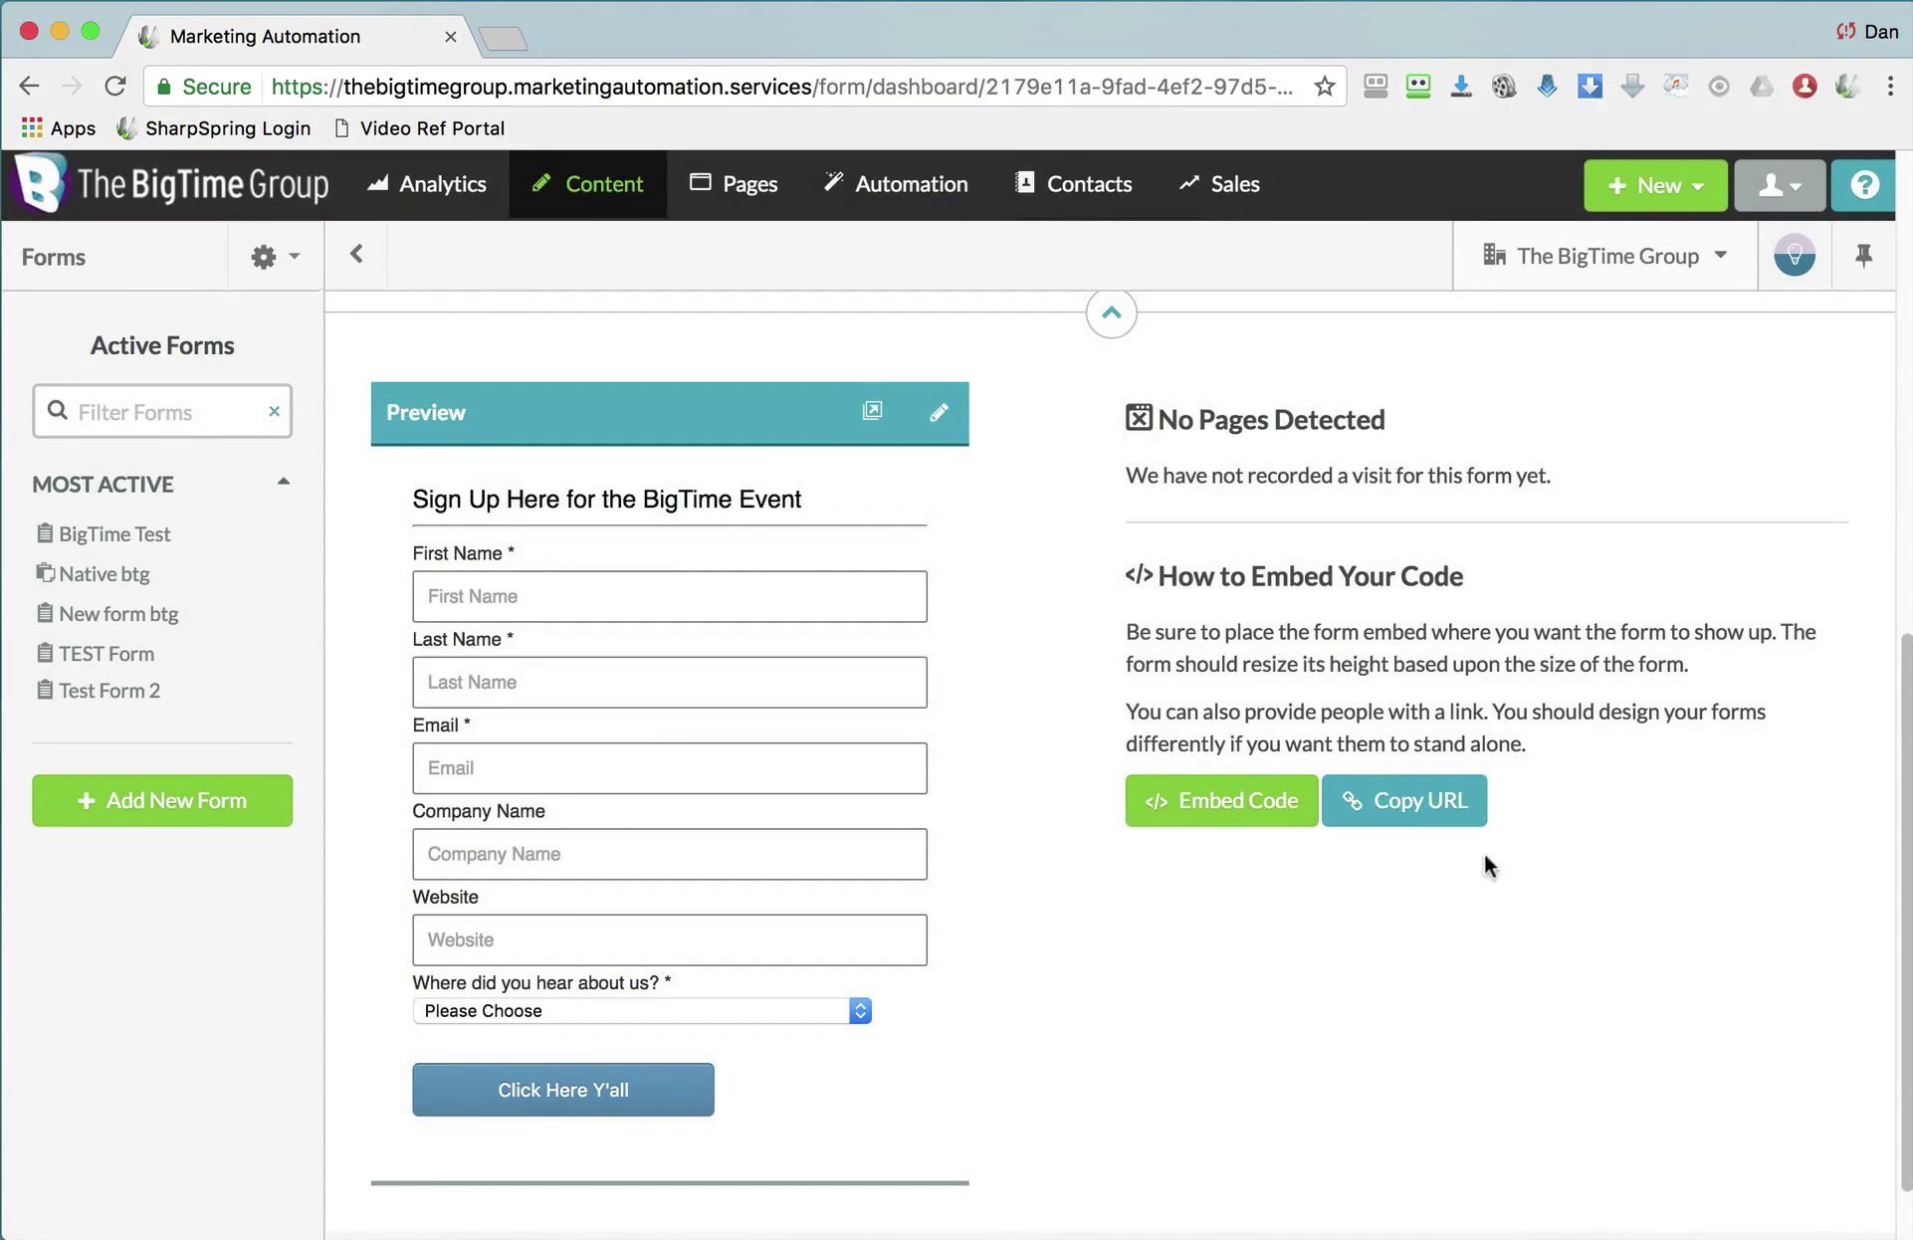
View the form as a standalone page through its URL, close that page, and return to the start of the overview.
left_click(1431, 802)
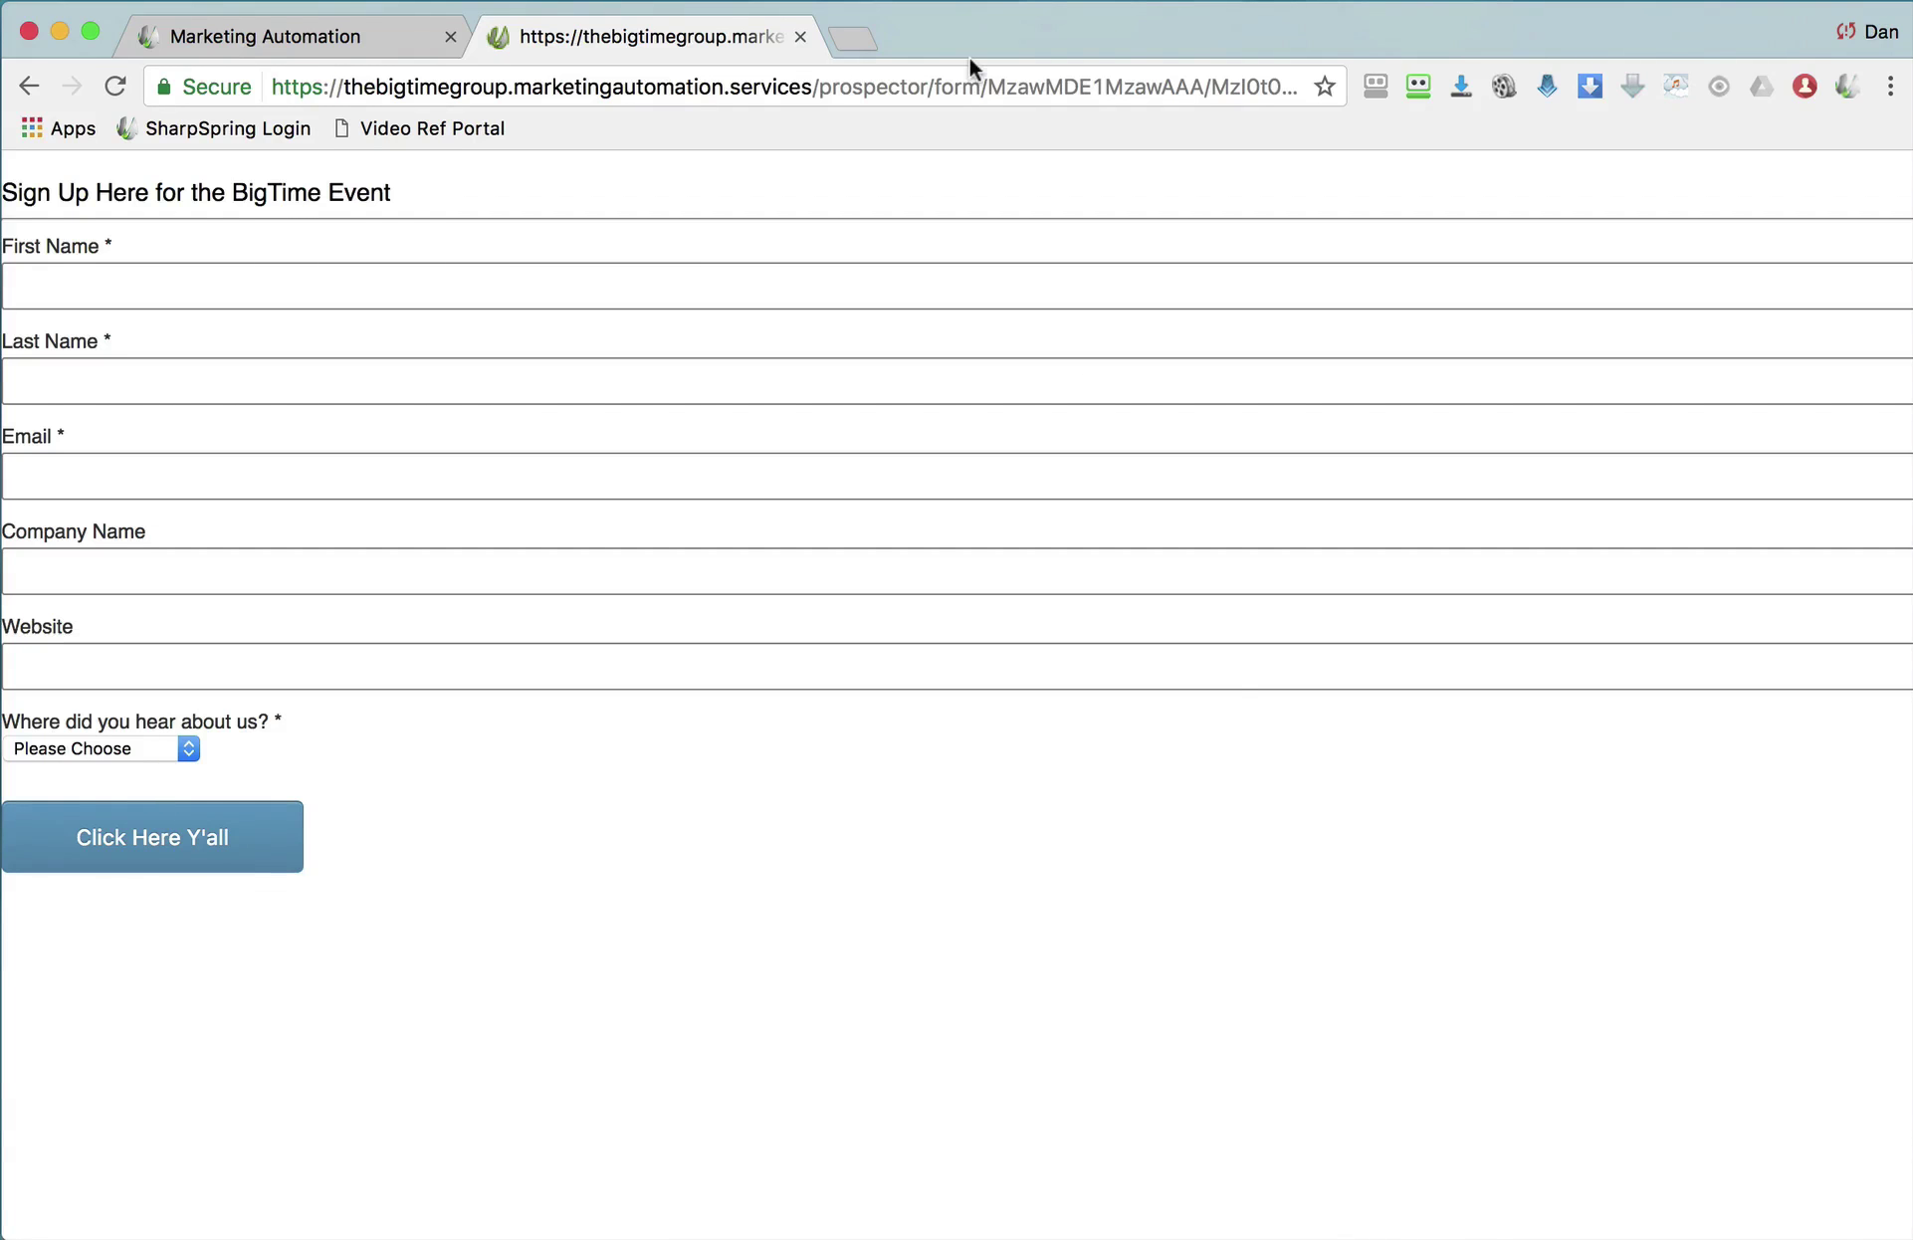
left_click(801, 38)
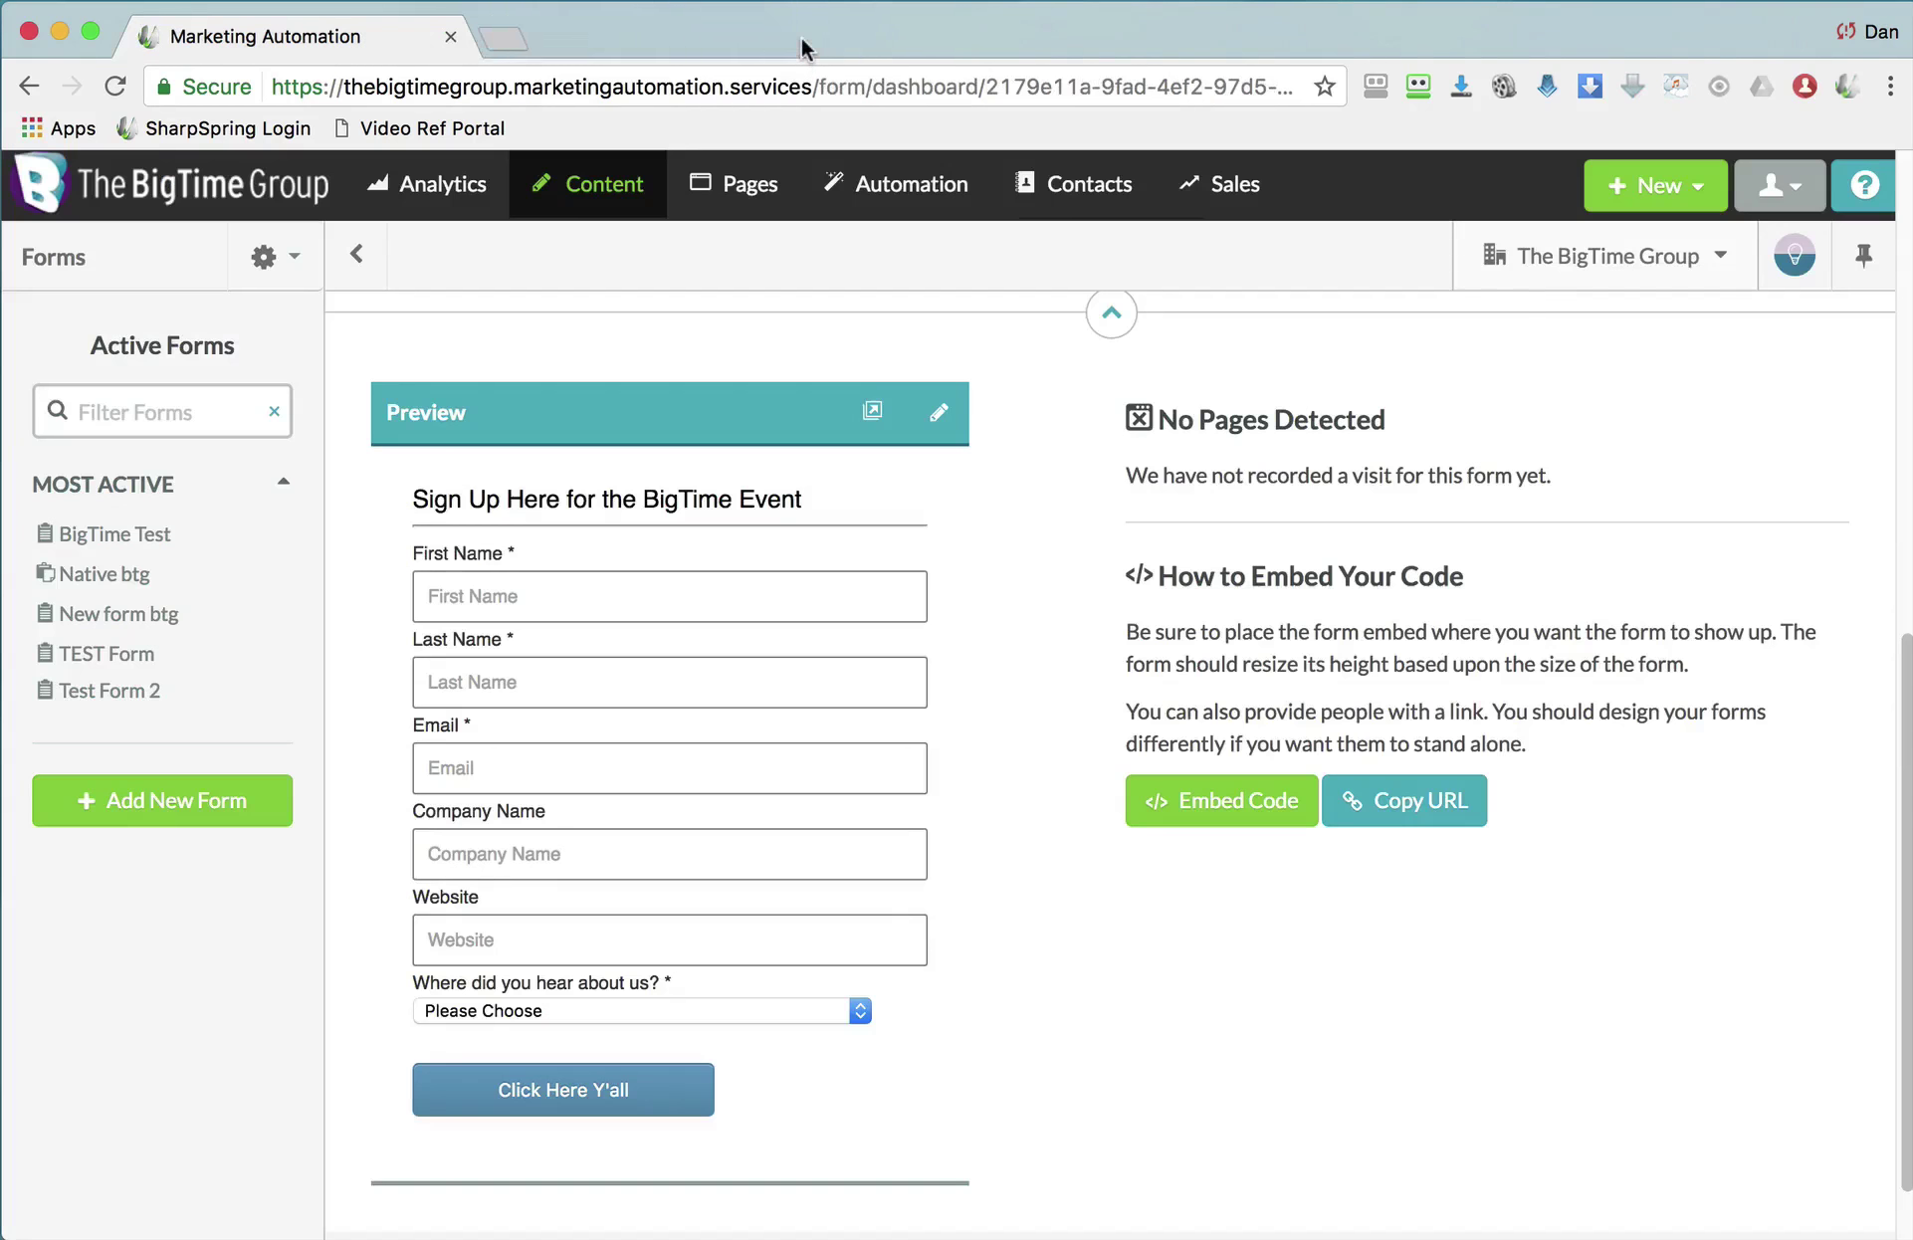
scroll(1112, 667, "up", 10)
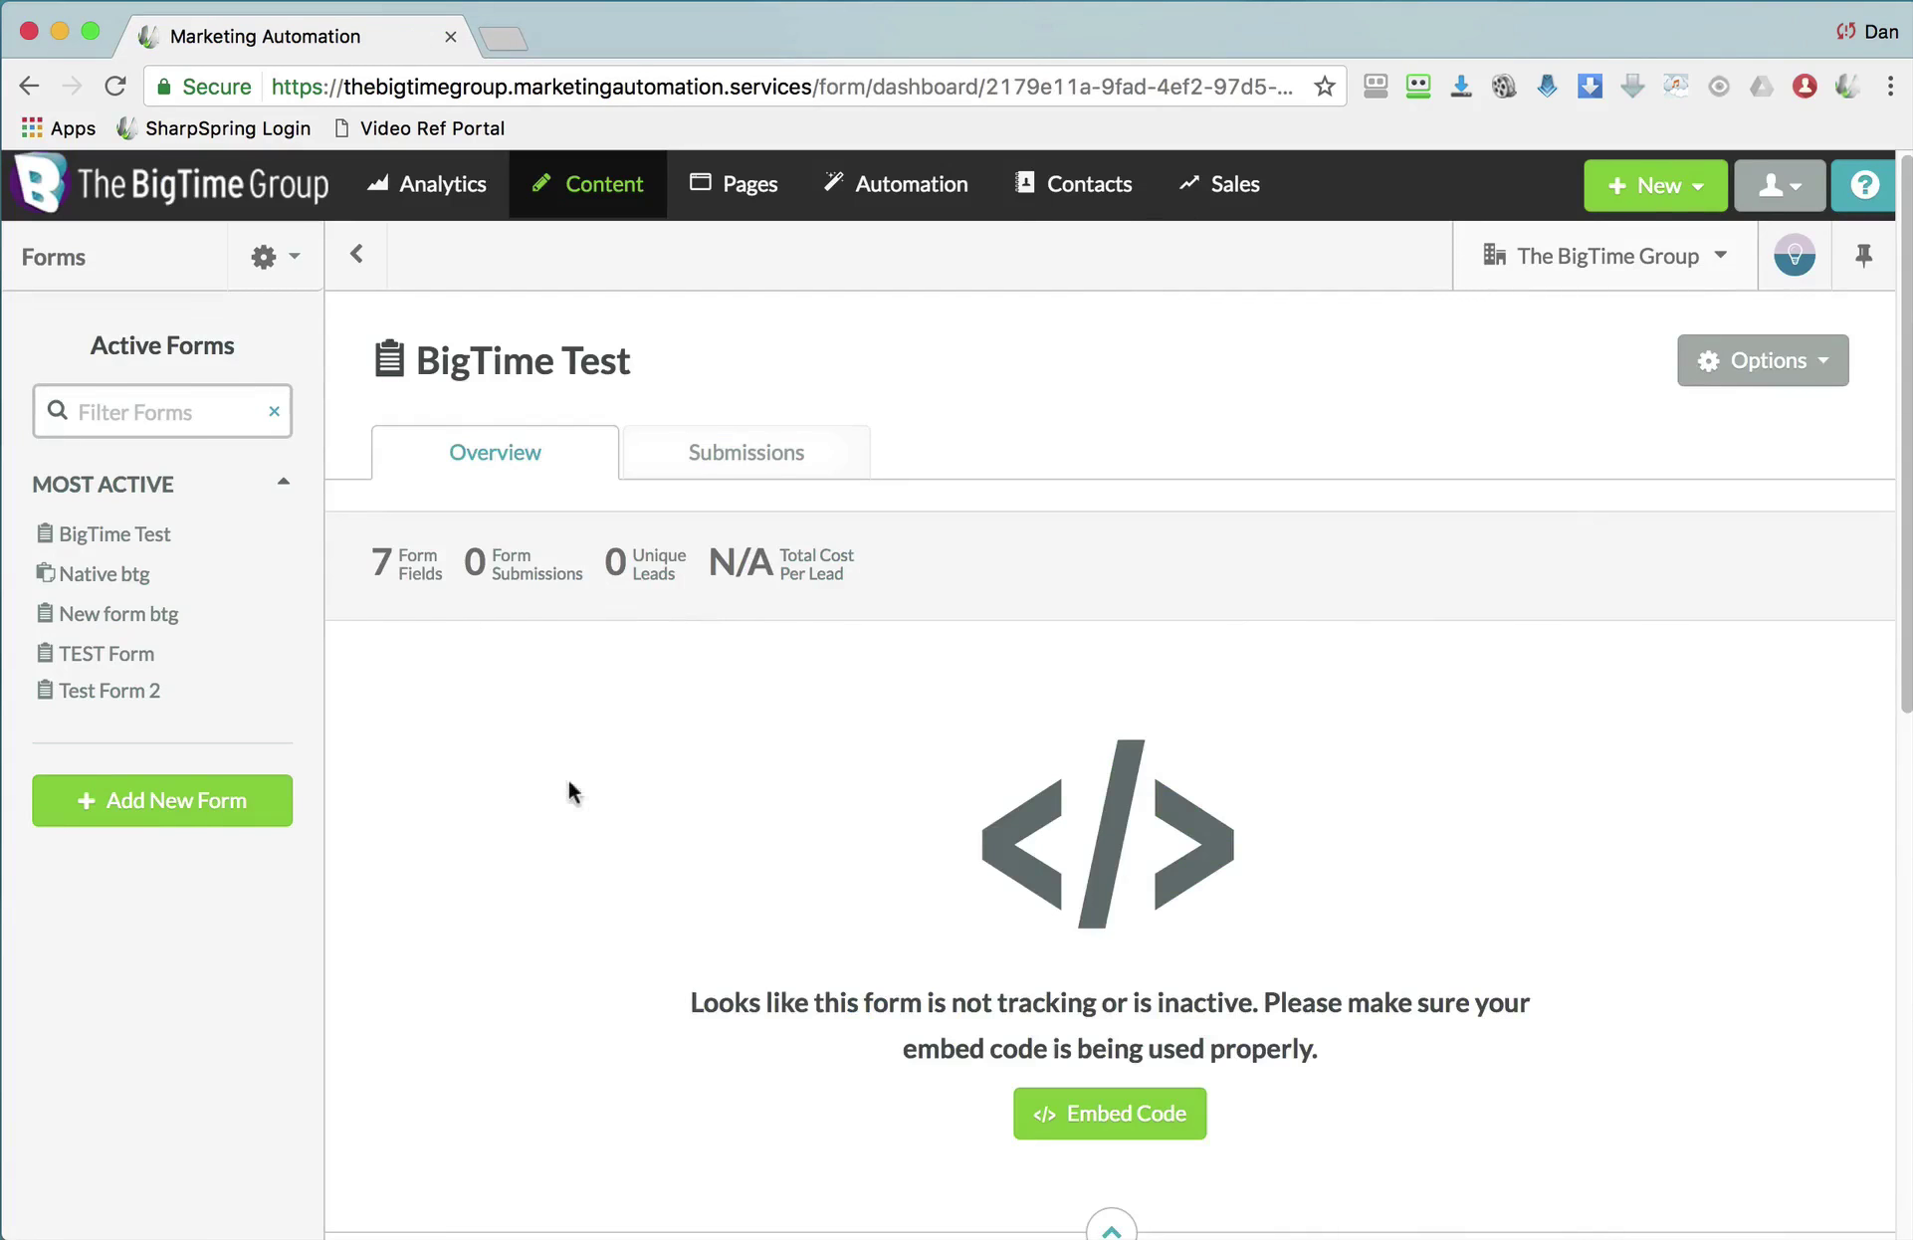